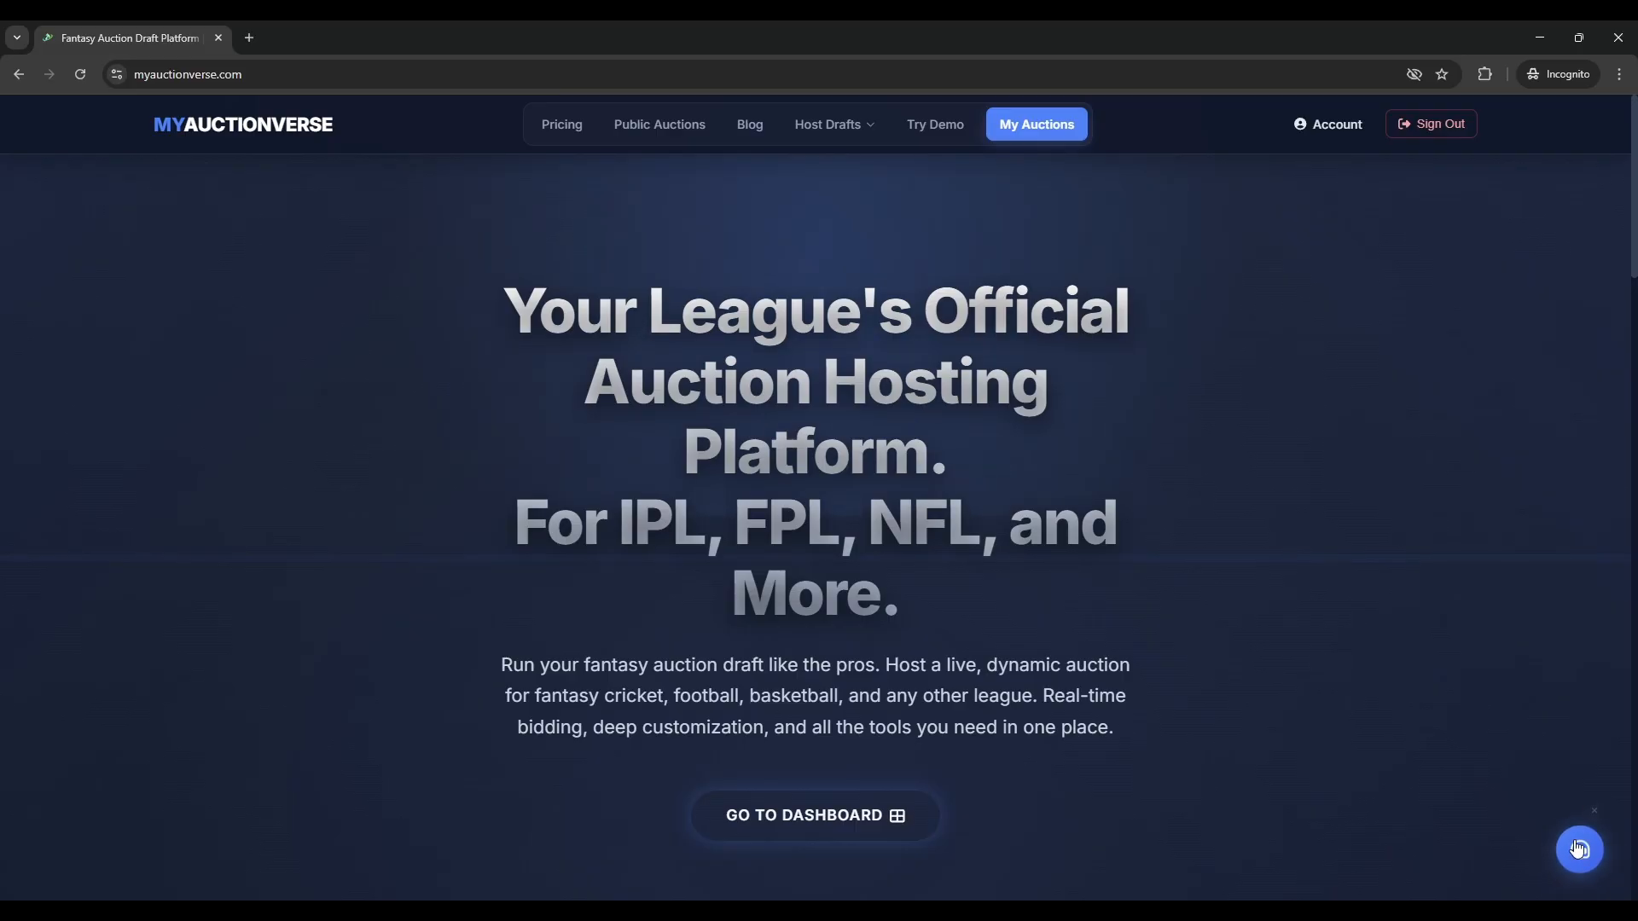
# - Go to the Youtube draft auction dashboard and bring its Admin Command Center cards into view
pyautogui.click(887, 840)
pyautogui.scroll(-2, 85, 666)
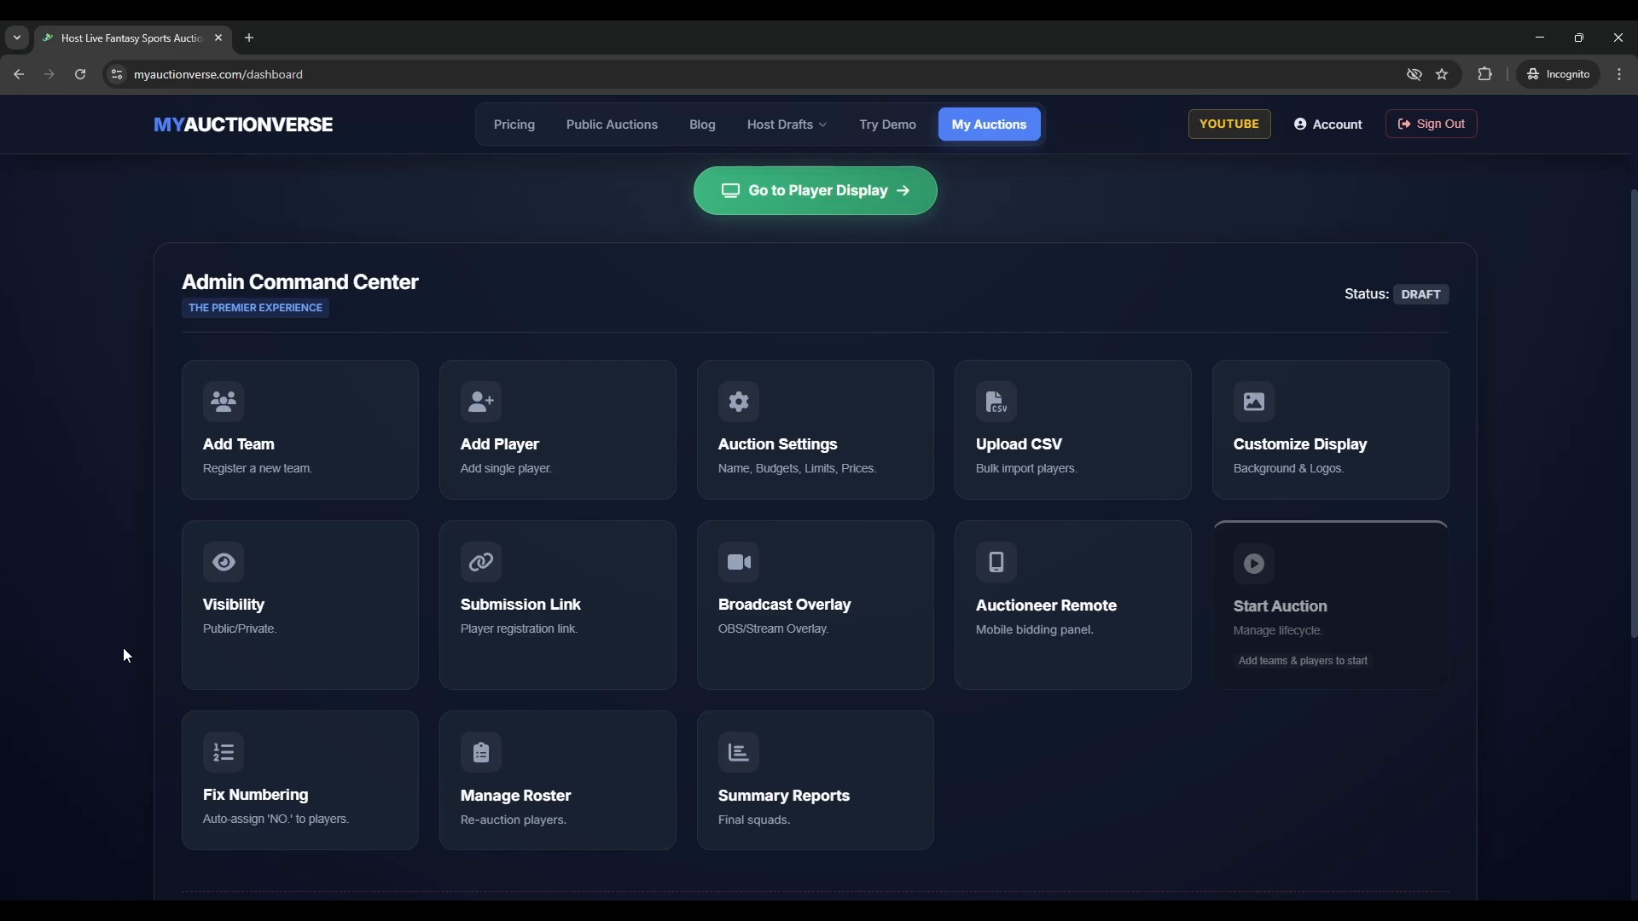
# - Add team Strikers with its owner name and short name ST
pyautogui.click(309, 484)
pyautogui.click(739, 480)
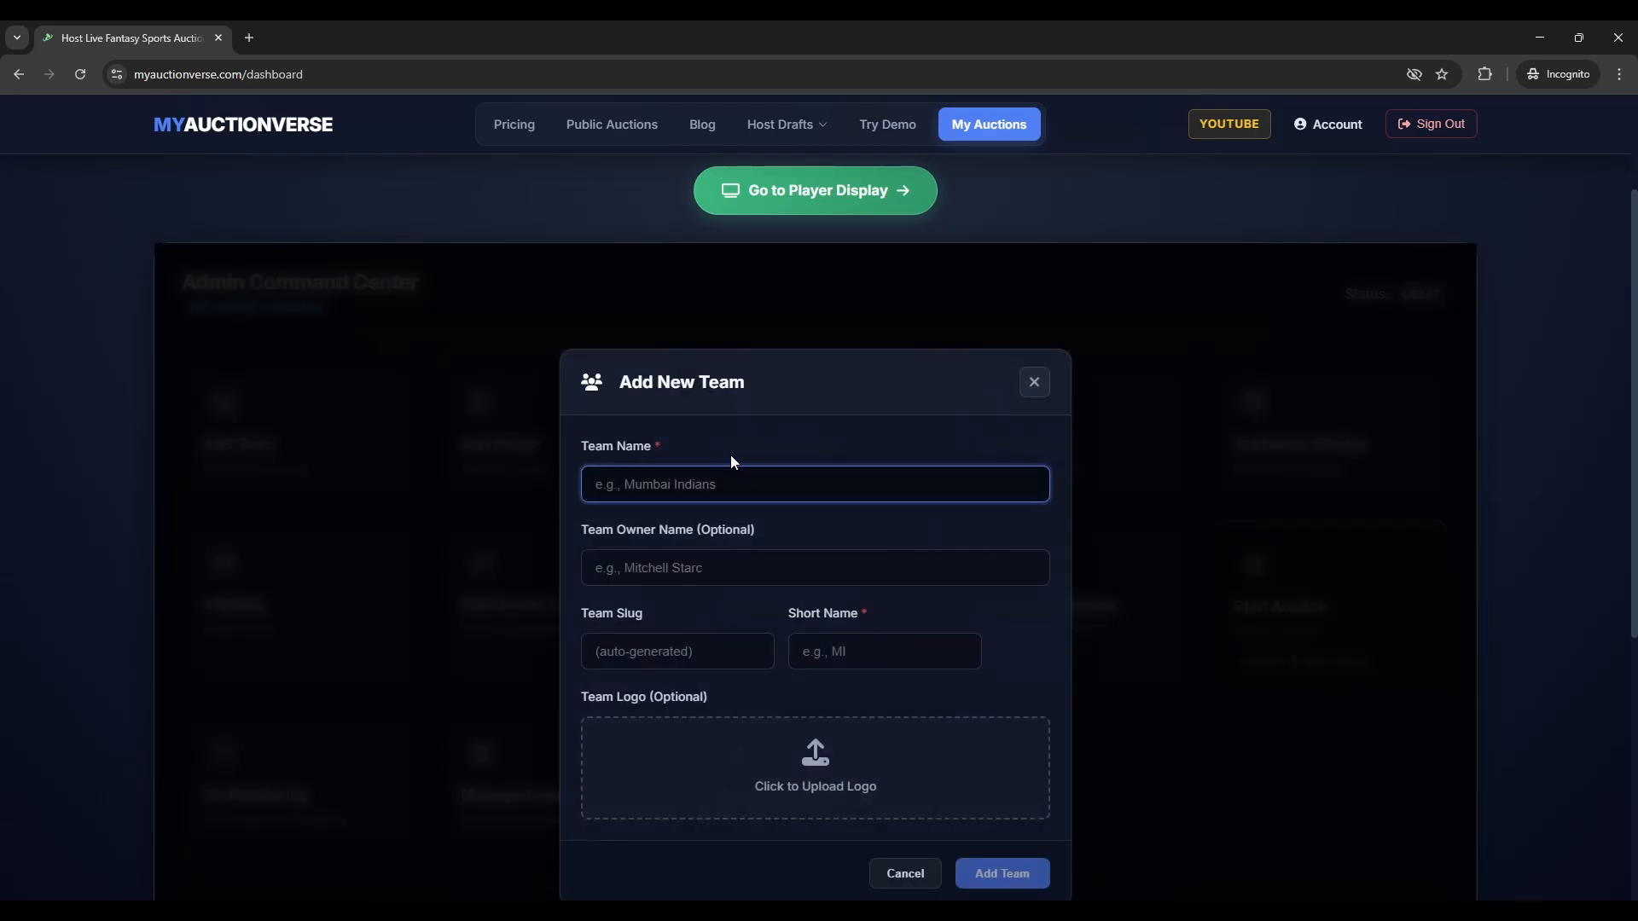
pyautogui.write('Strikers')
pyautogui.press('Tab')
pyautogui.write('AZ')
pyautogui.click(882, 651)
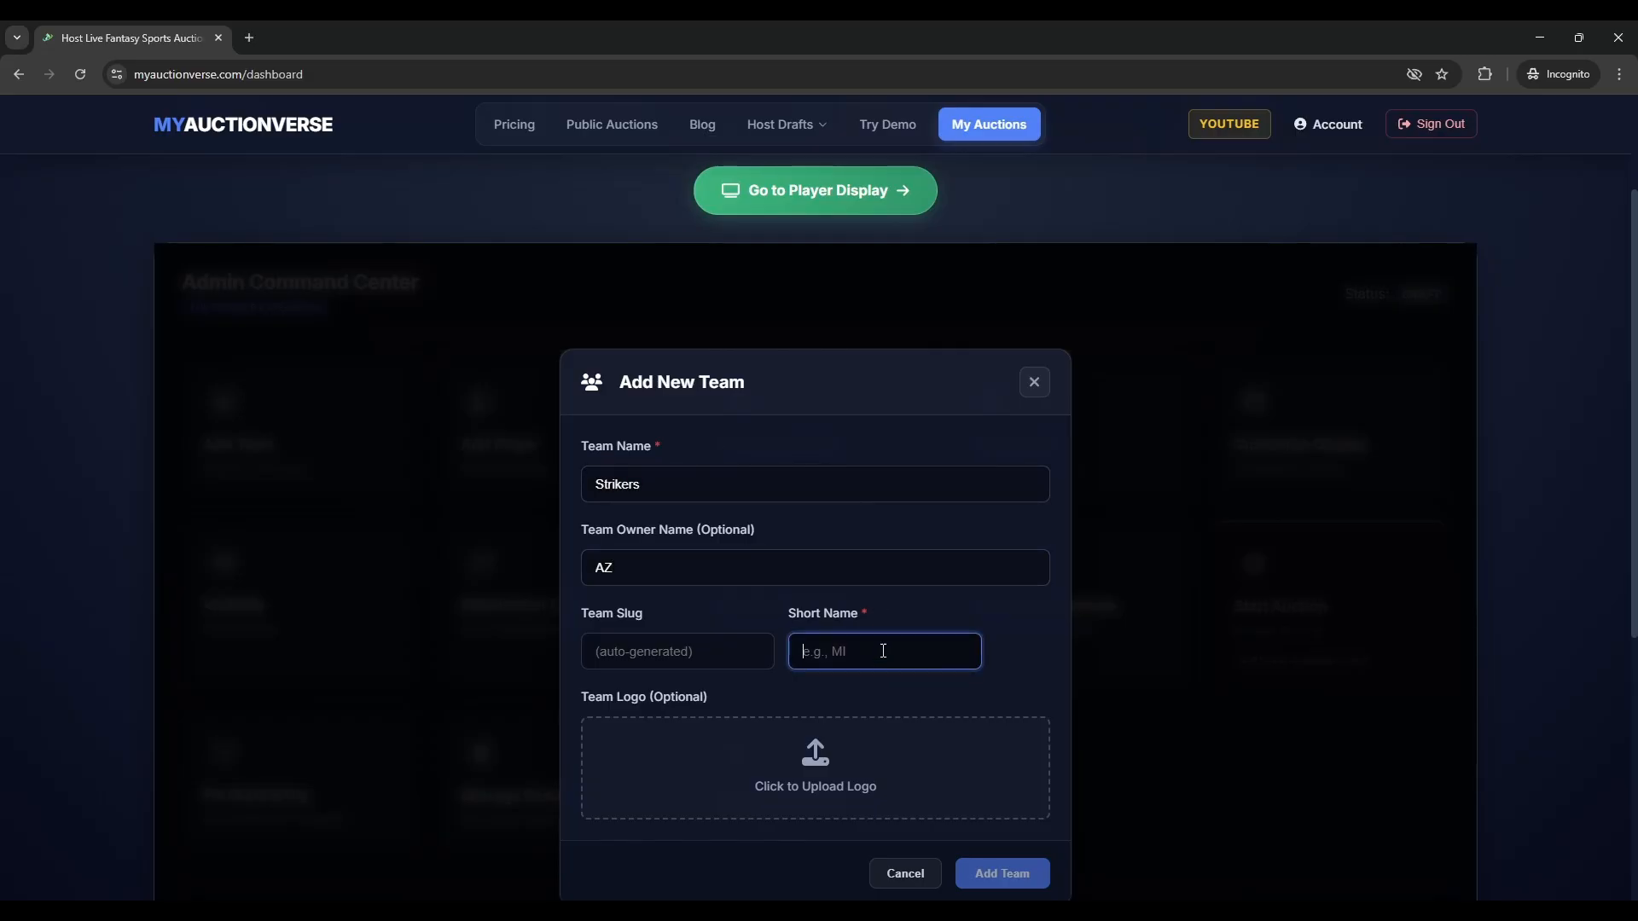
pyautogui.write('ST')
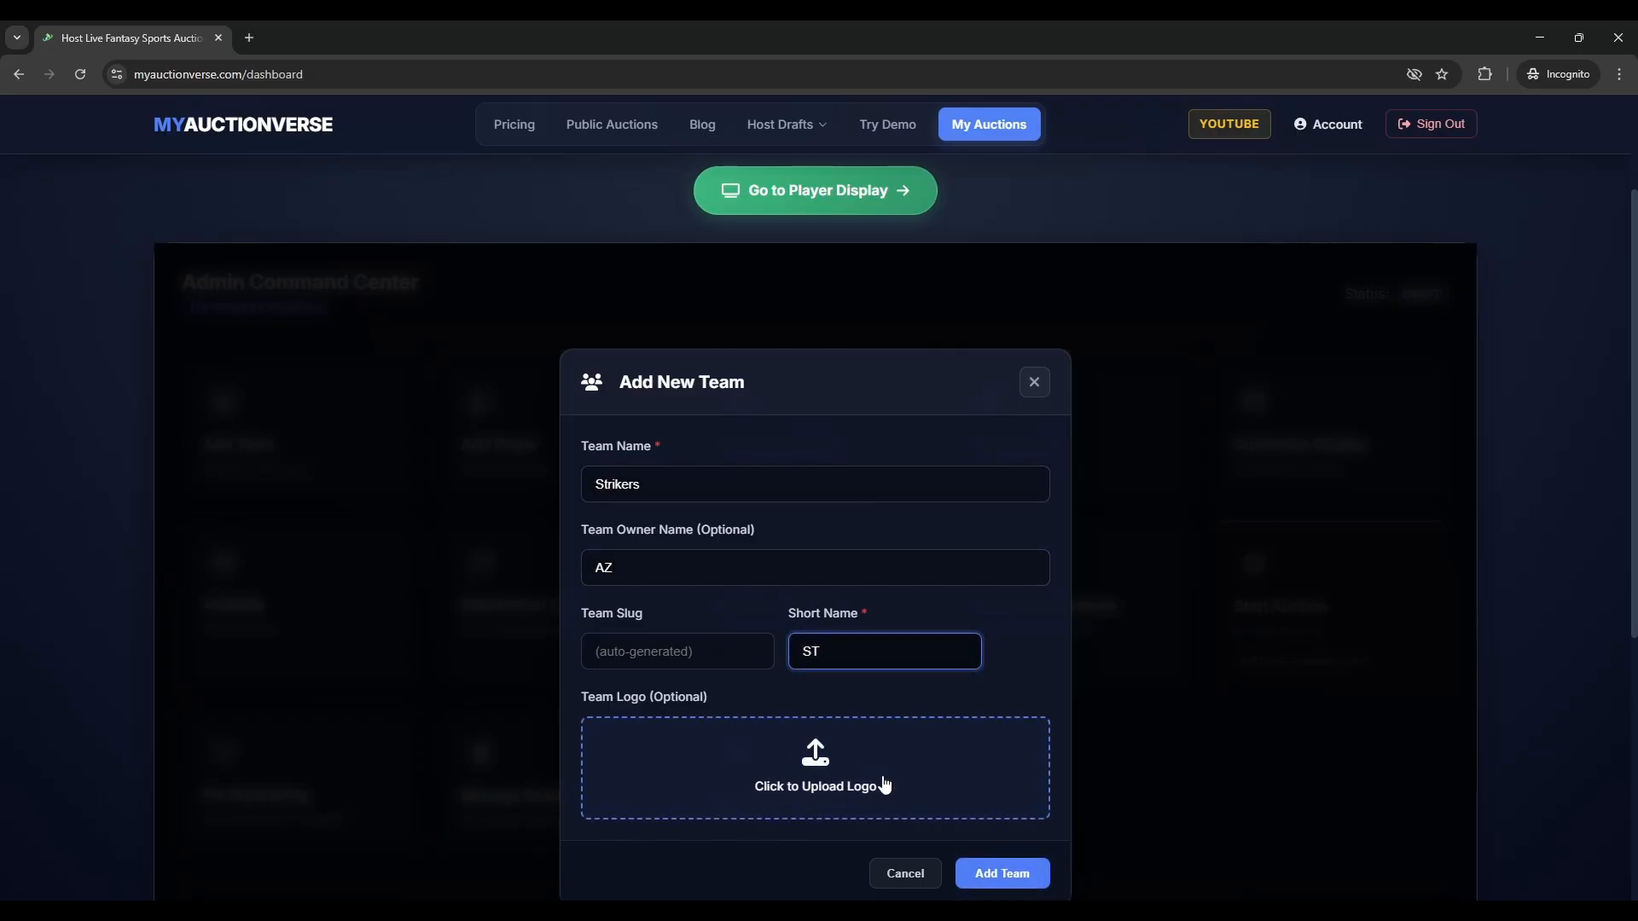
pyautogui.scroll(-1, 885, 785)
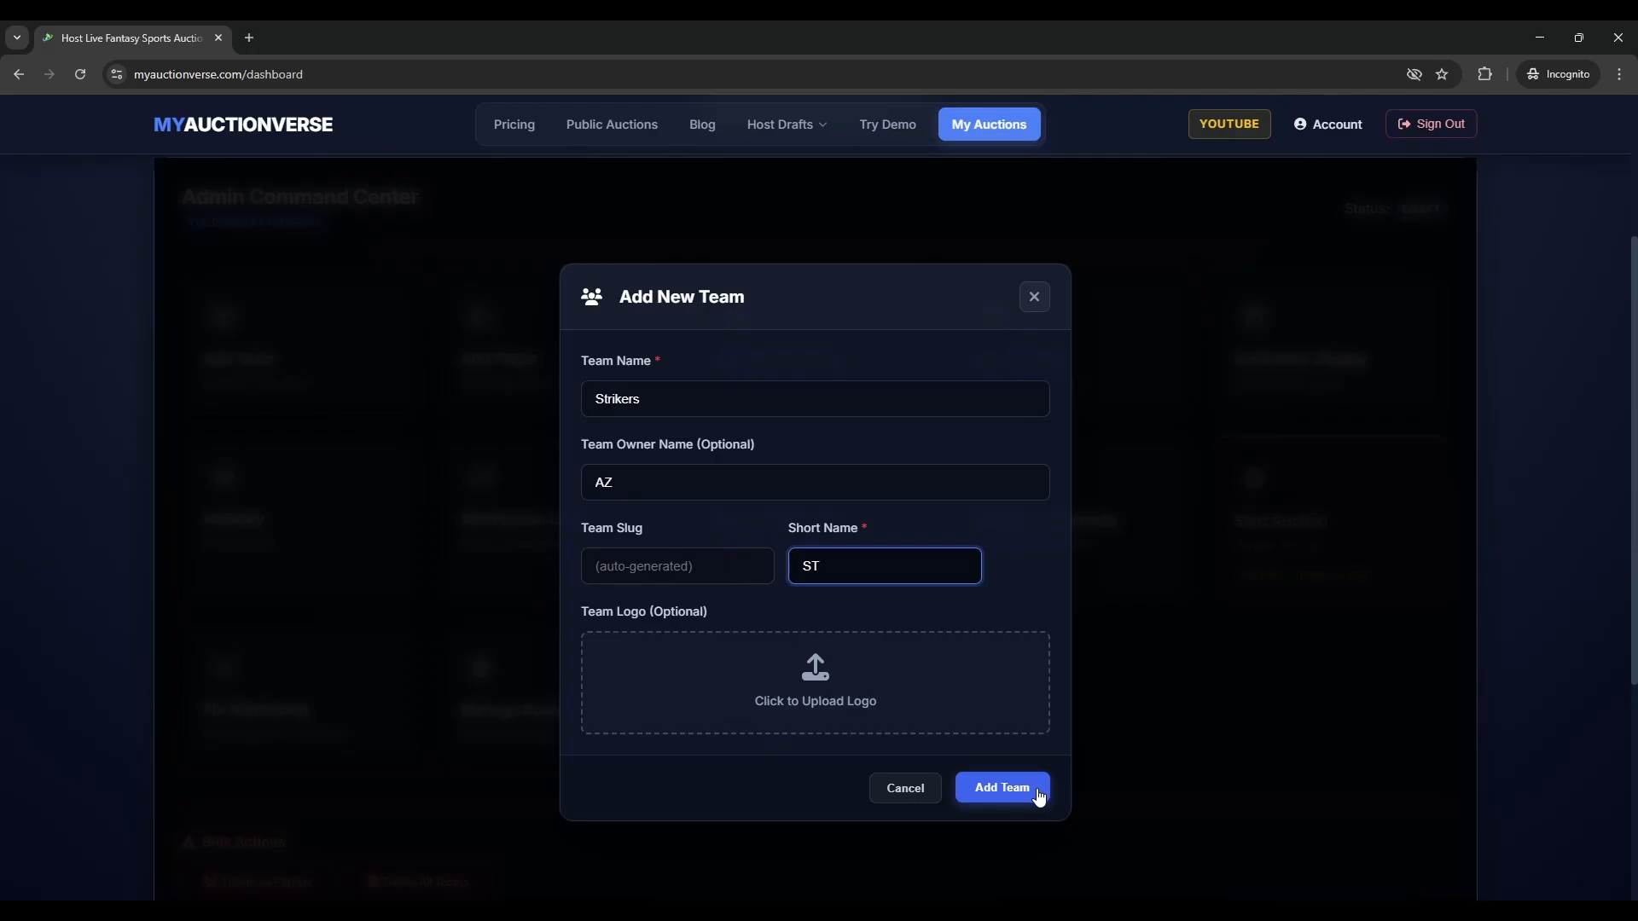
pyautogui.click(1003, 788)
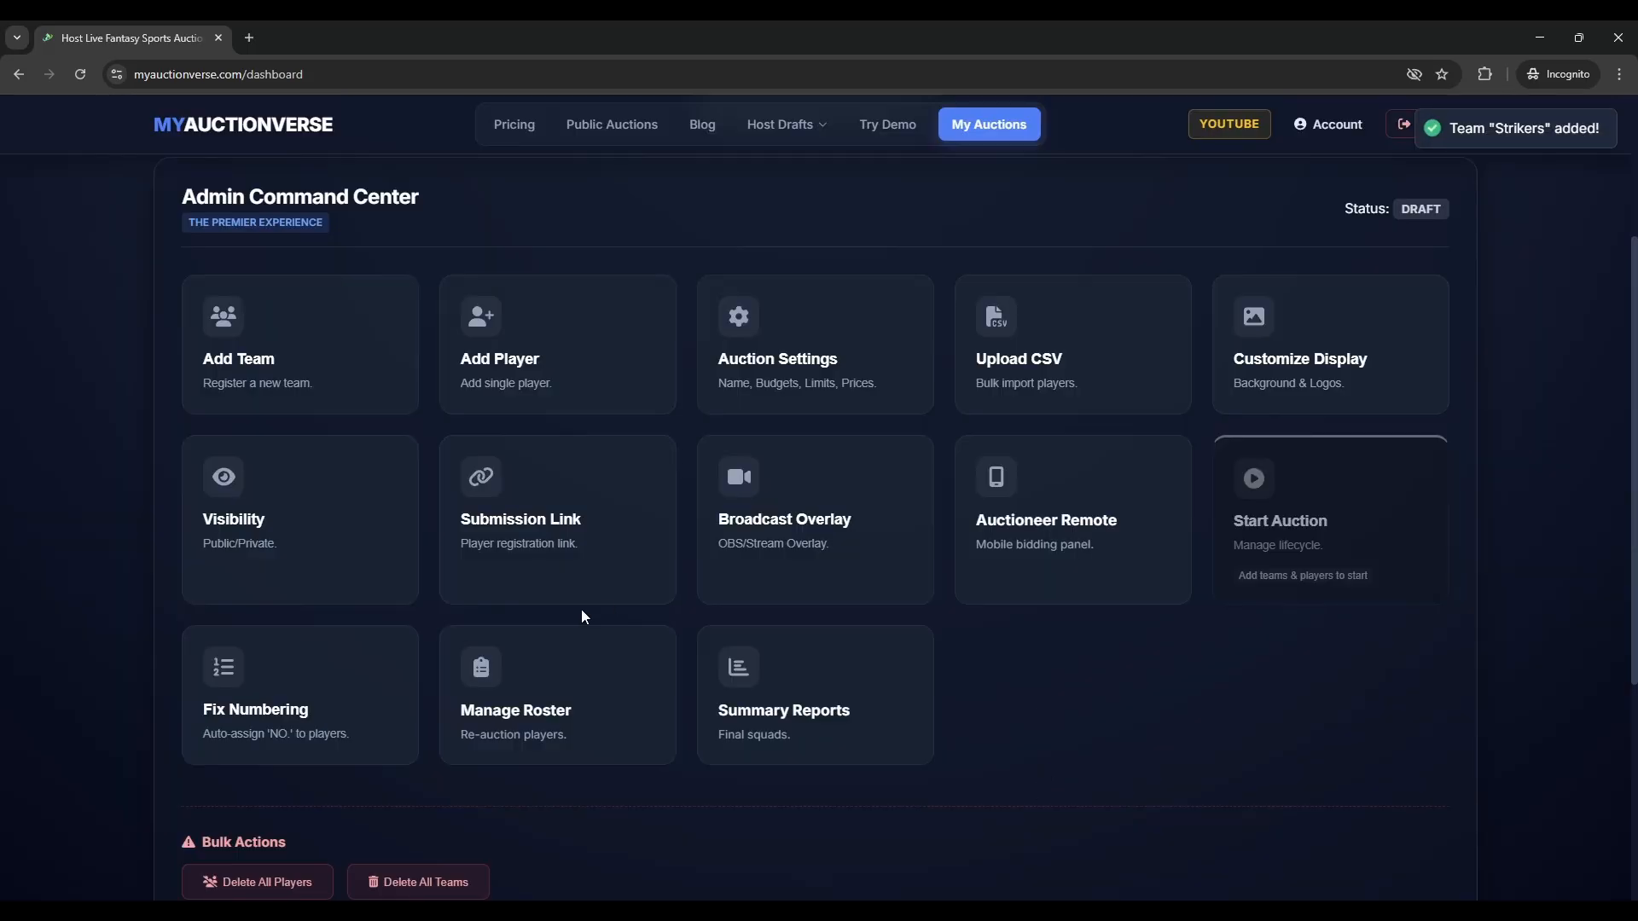
# - Add team Blazers with owner and short name BZ, fixing the name's misspelling
pyautogui.click(255, 367)
pyautogui.click(661, 403)
pyautogui.write('B')
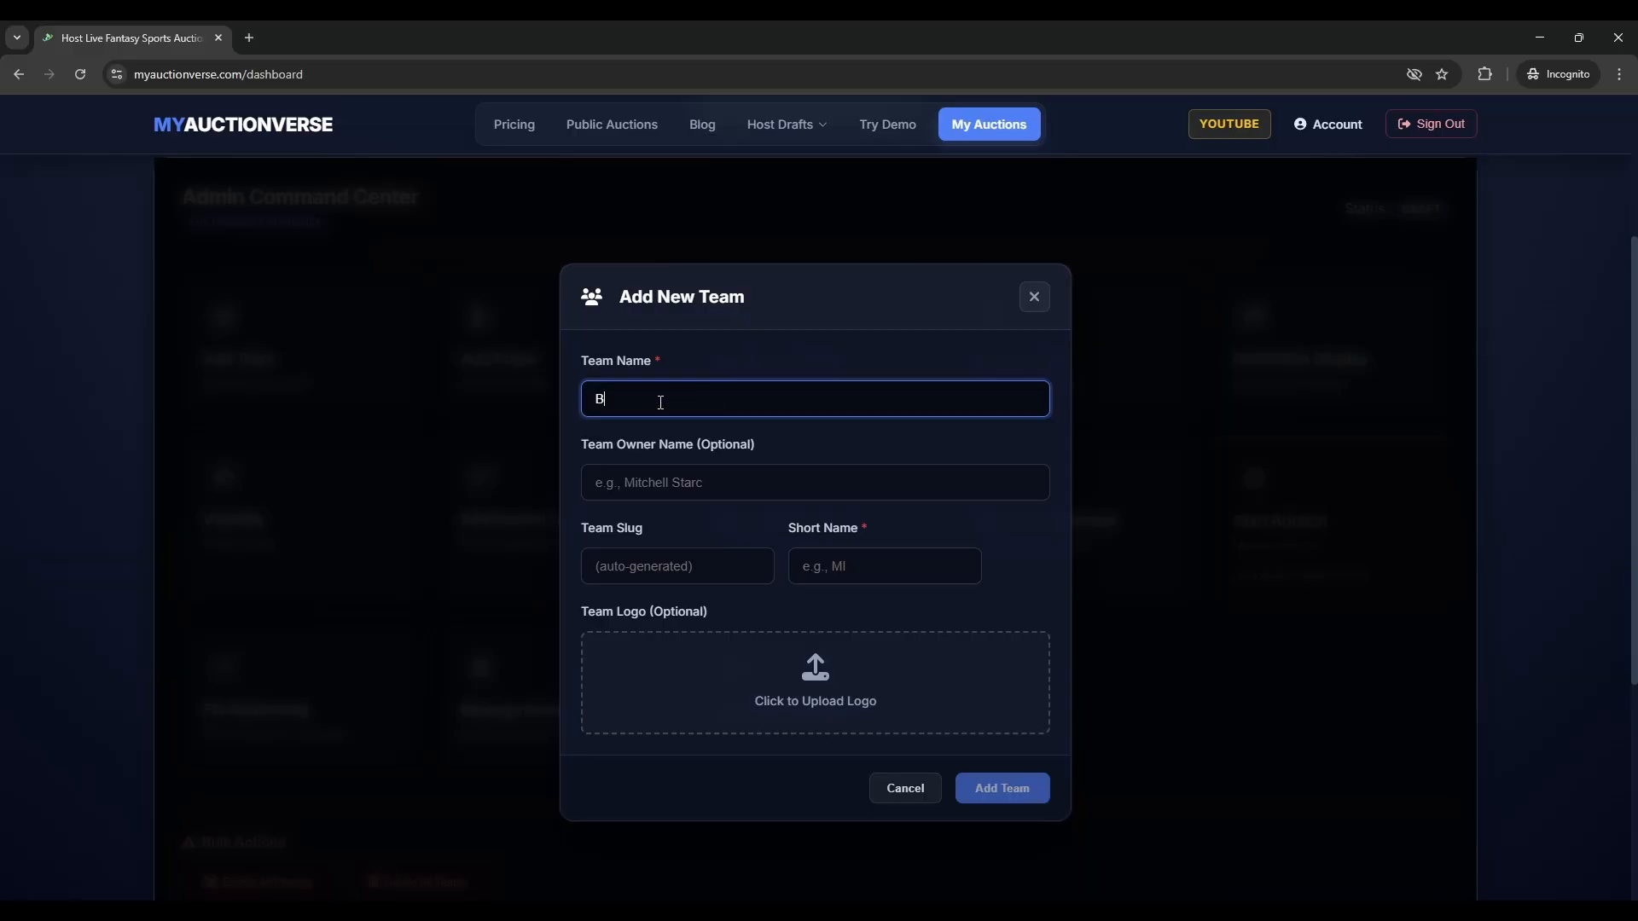
pyautogui.write('lzzers')
pyautogui.click(713, 483)
pyautogui.click(699, 584)
pyautogui.write('BZ')
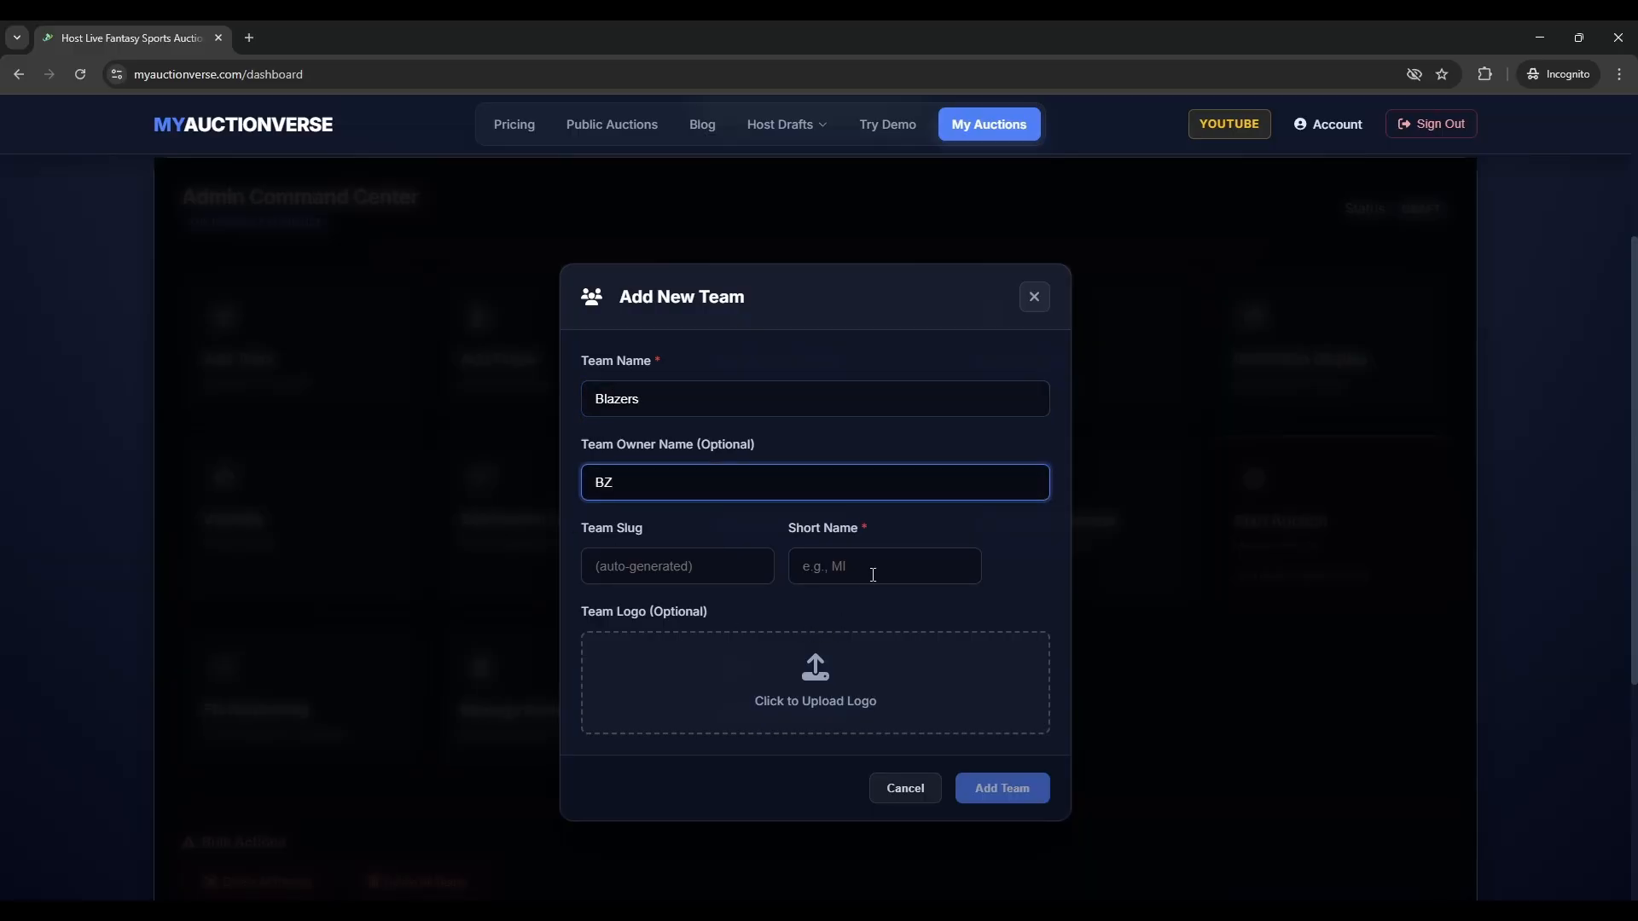
pyautogui.press('Tab')
pyautogui.write('BZ')
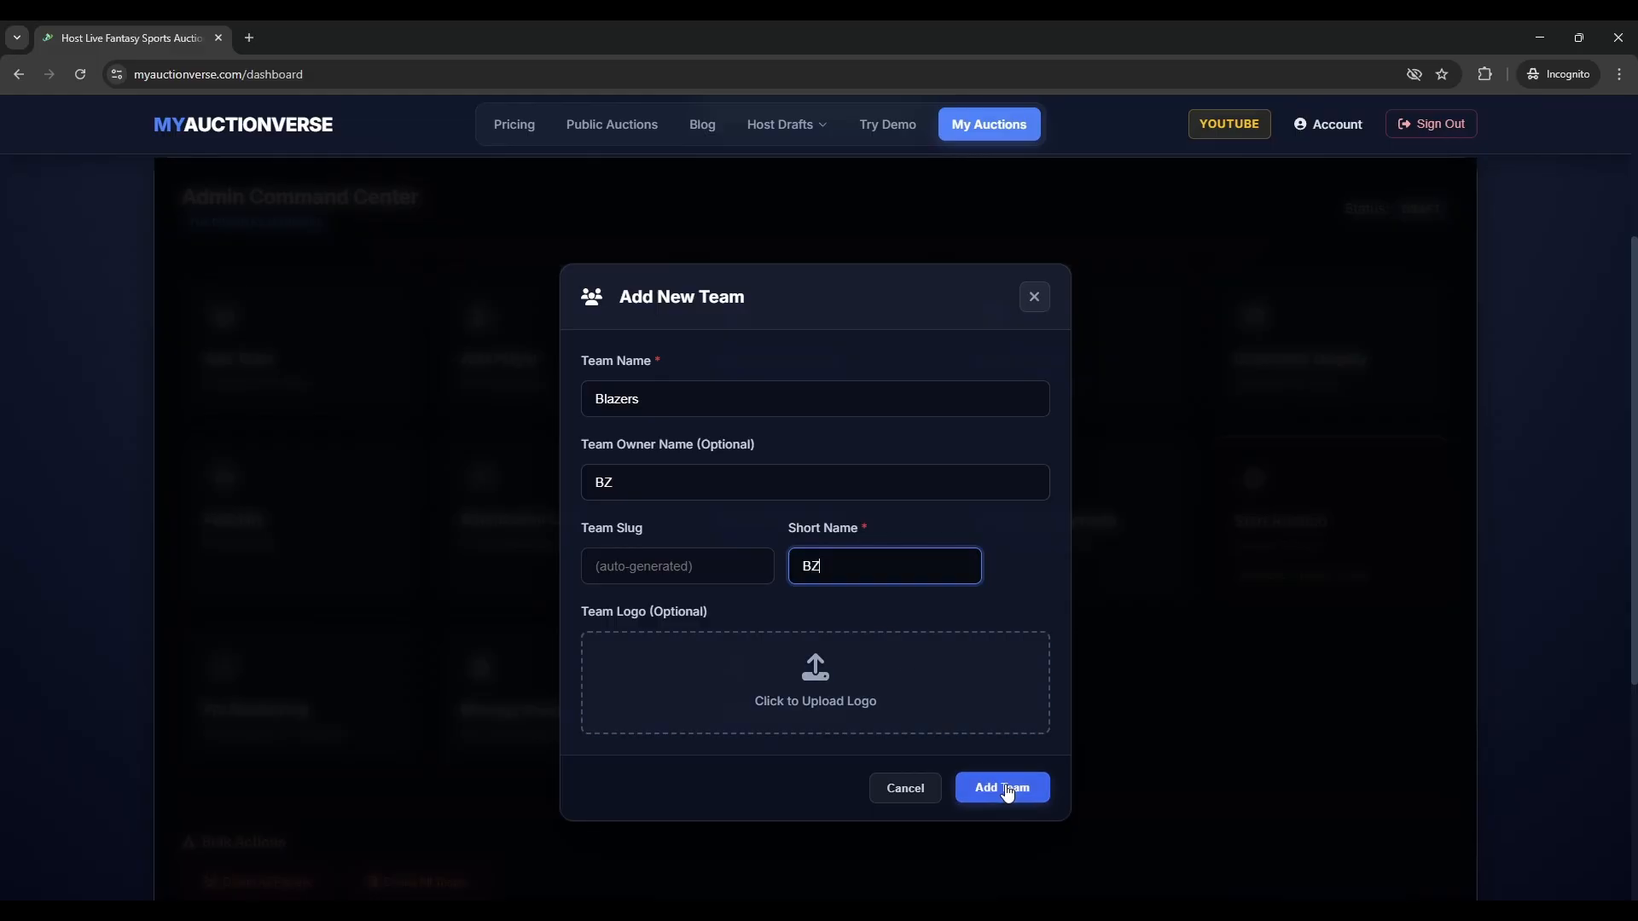
pyautogui.click(996, 789)
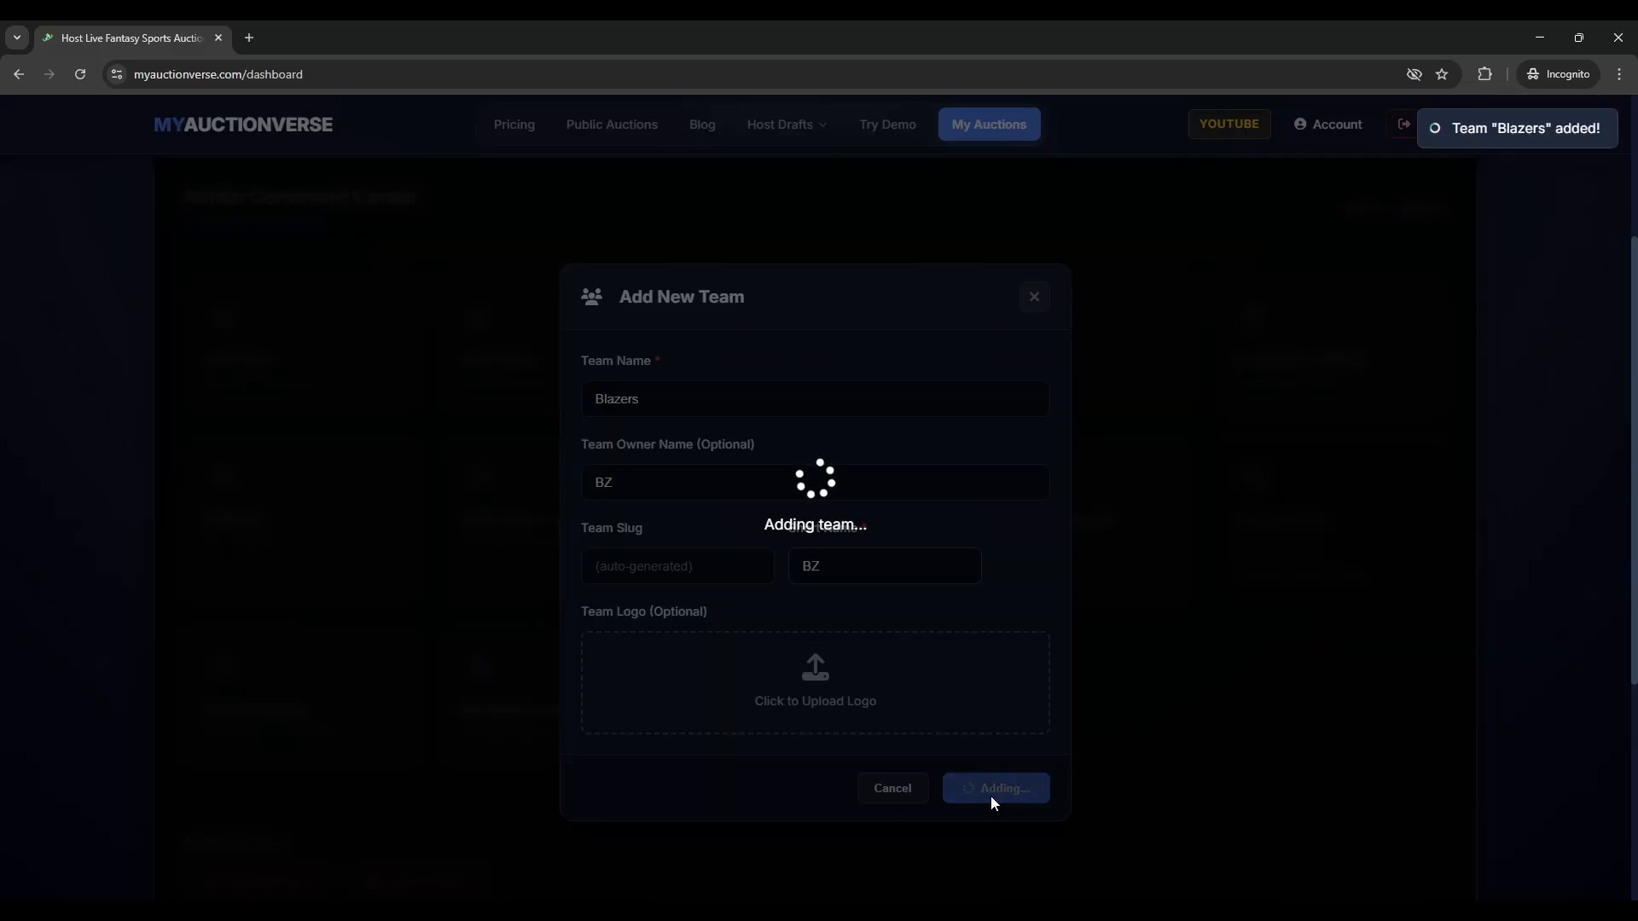
pyautogui.scroll(3, 990, 803)
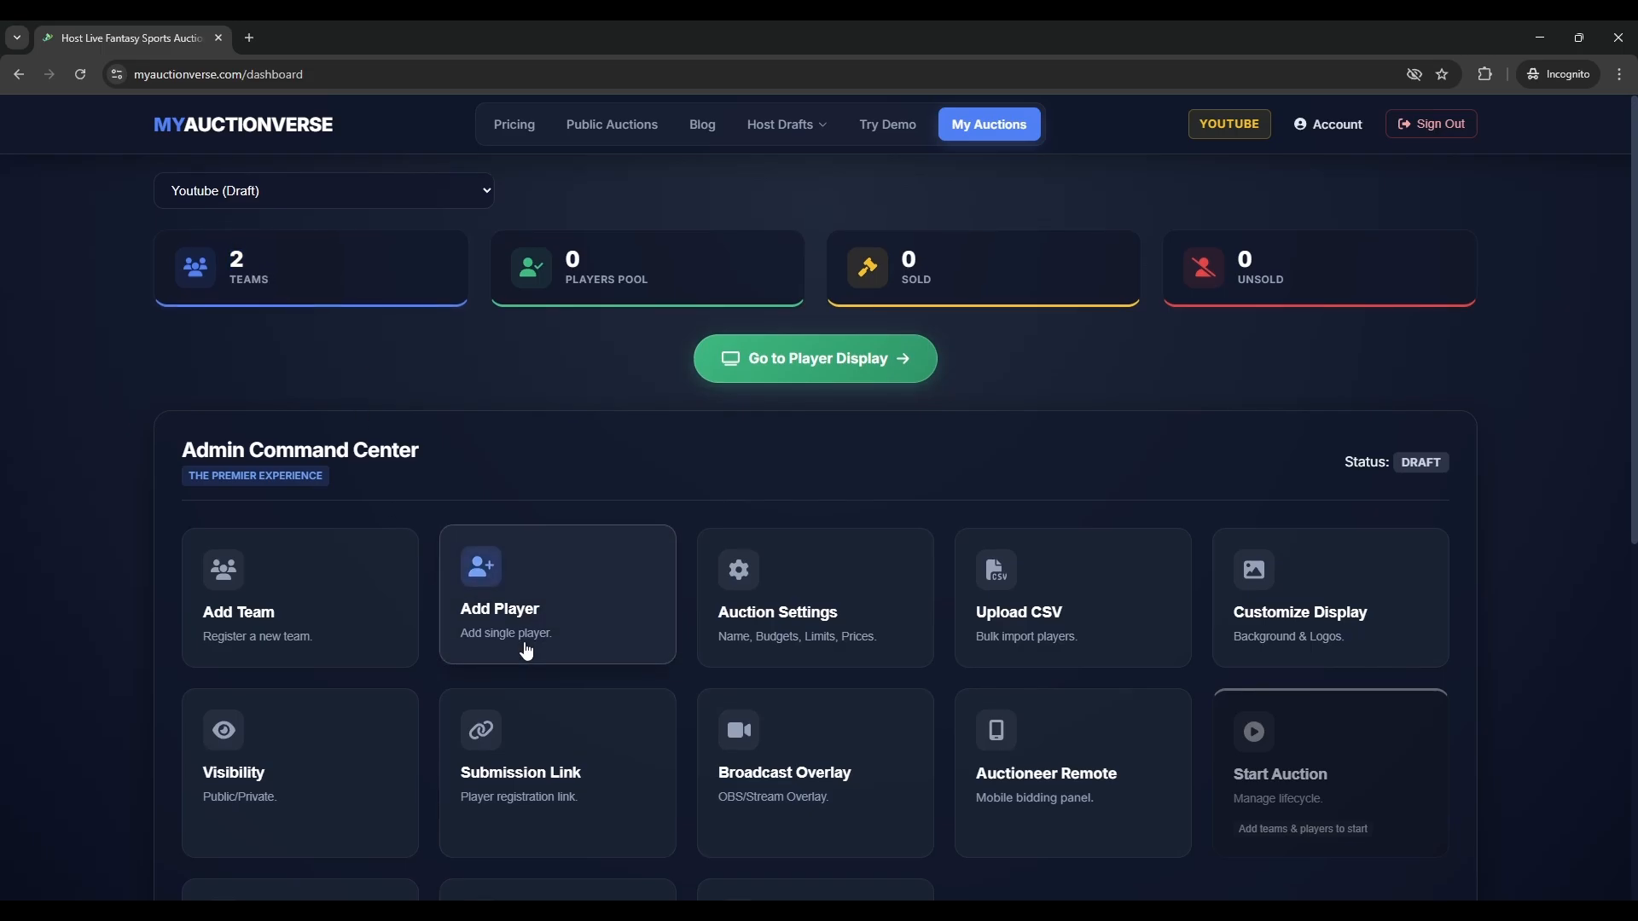
# - Add a named player as an All Rounder from Harwan with Left Hand primary hand
pyautogui.scroll(-3, 559, 555)
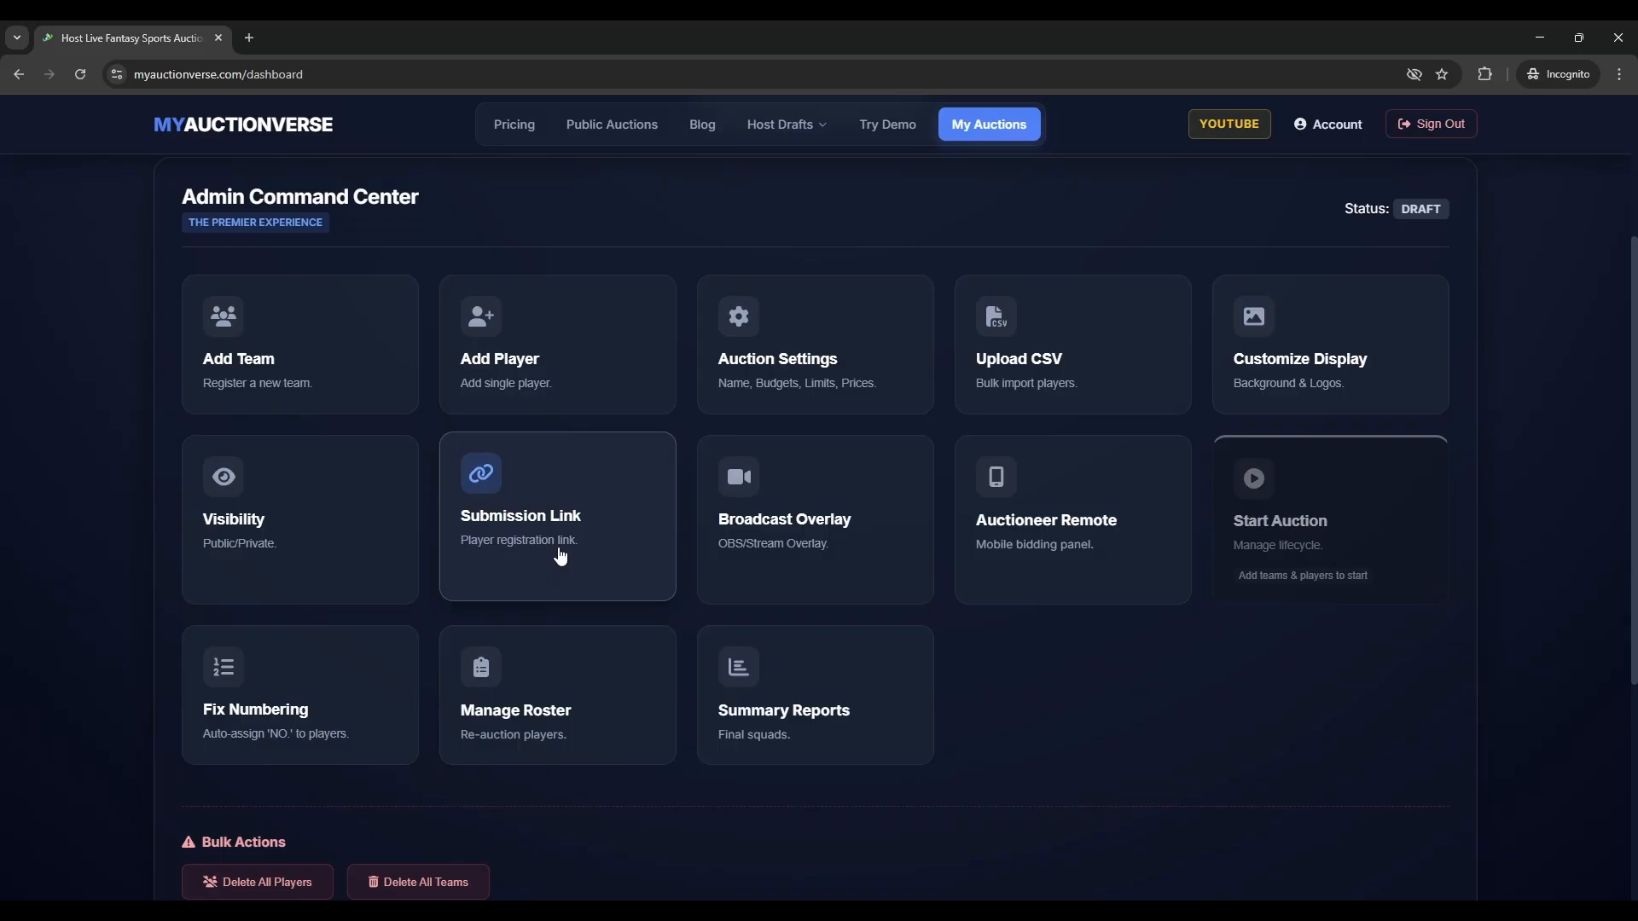
pyautogui.scroll(1, 563, 550)
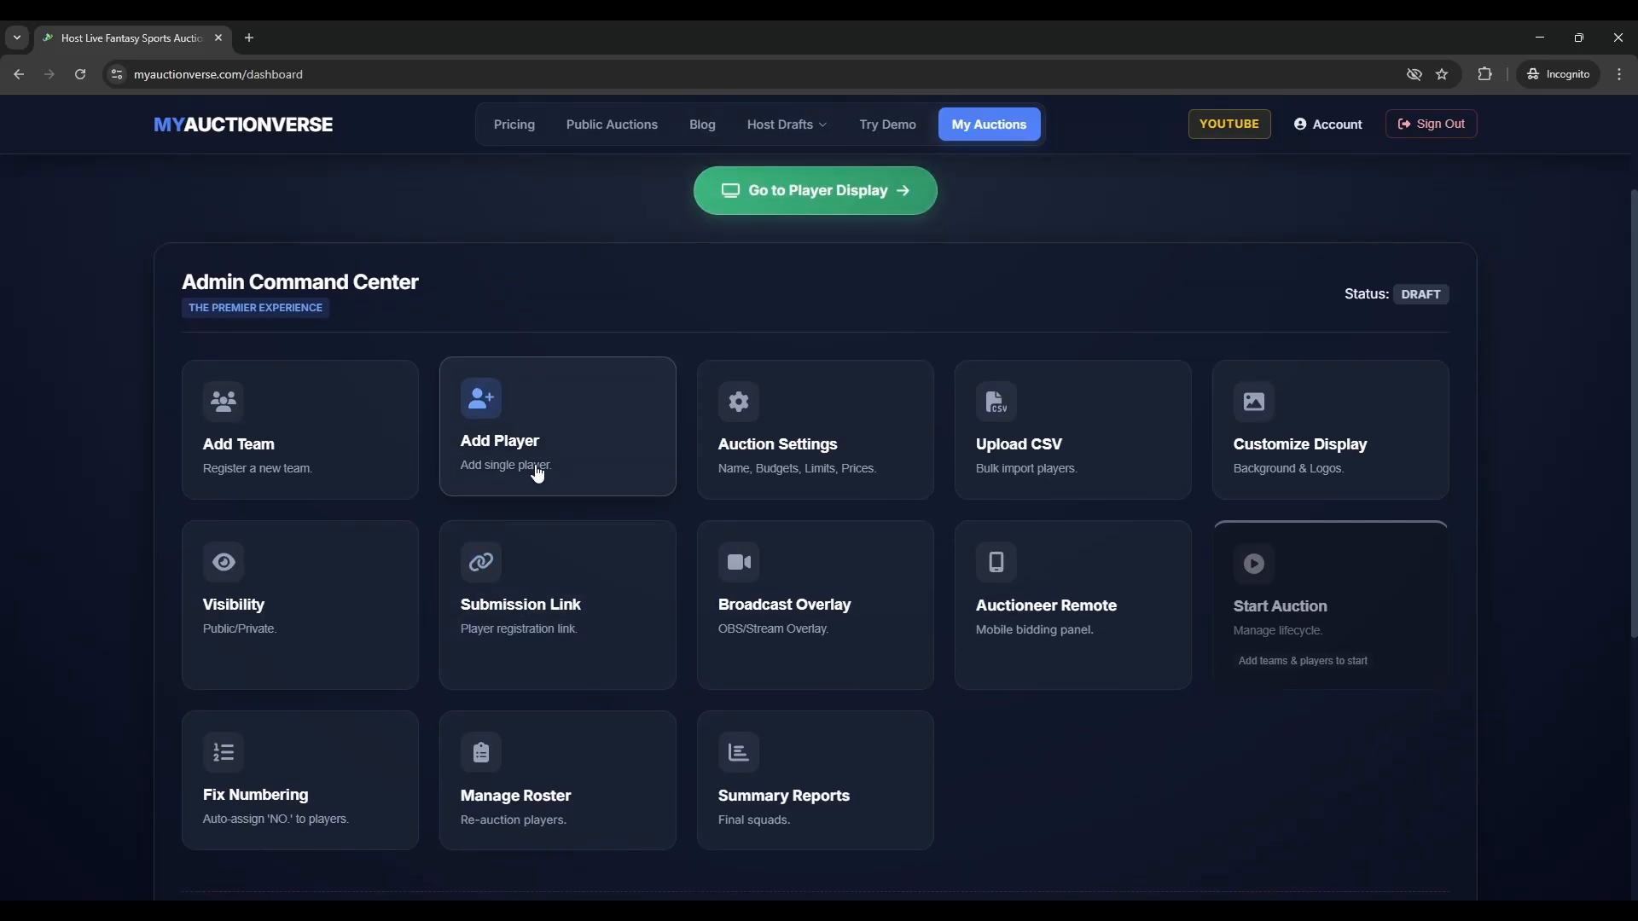
pyautogui.click(538, 473)
pyautogui.click(782, 431)
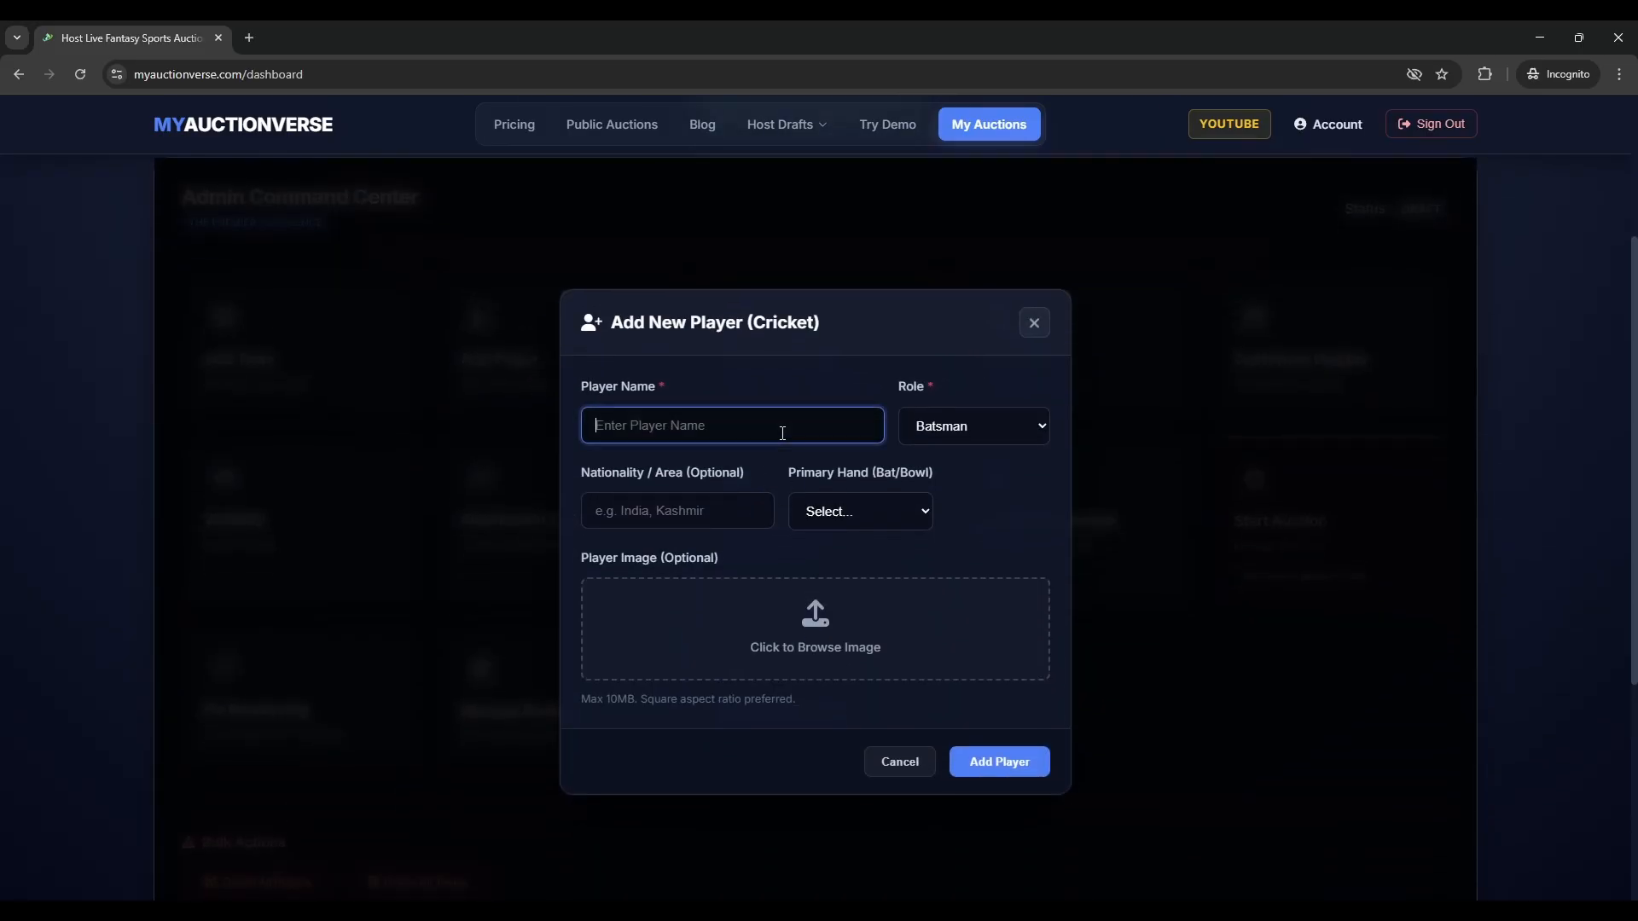
pyautogui.write('Azhar')
pyautogui.click(1011, 418)
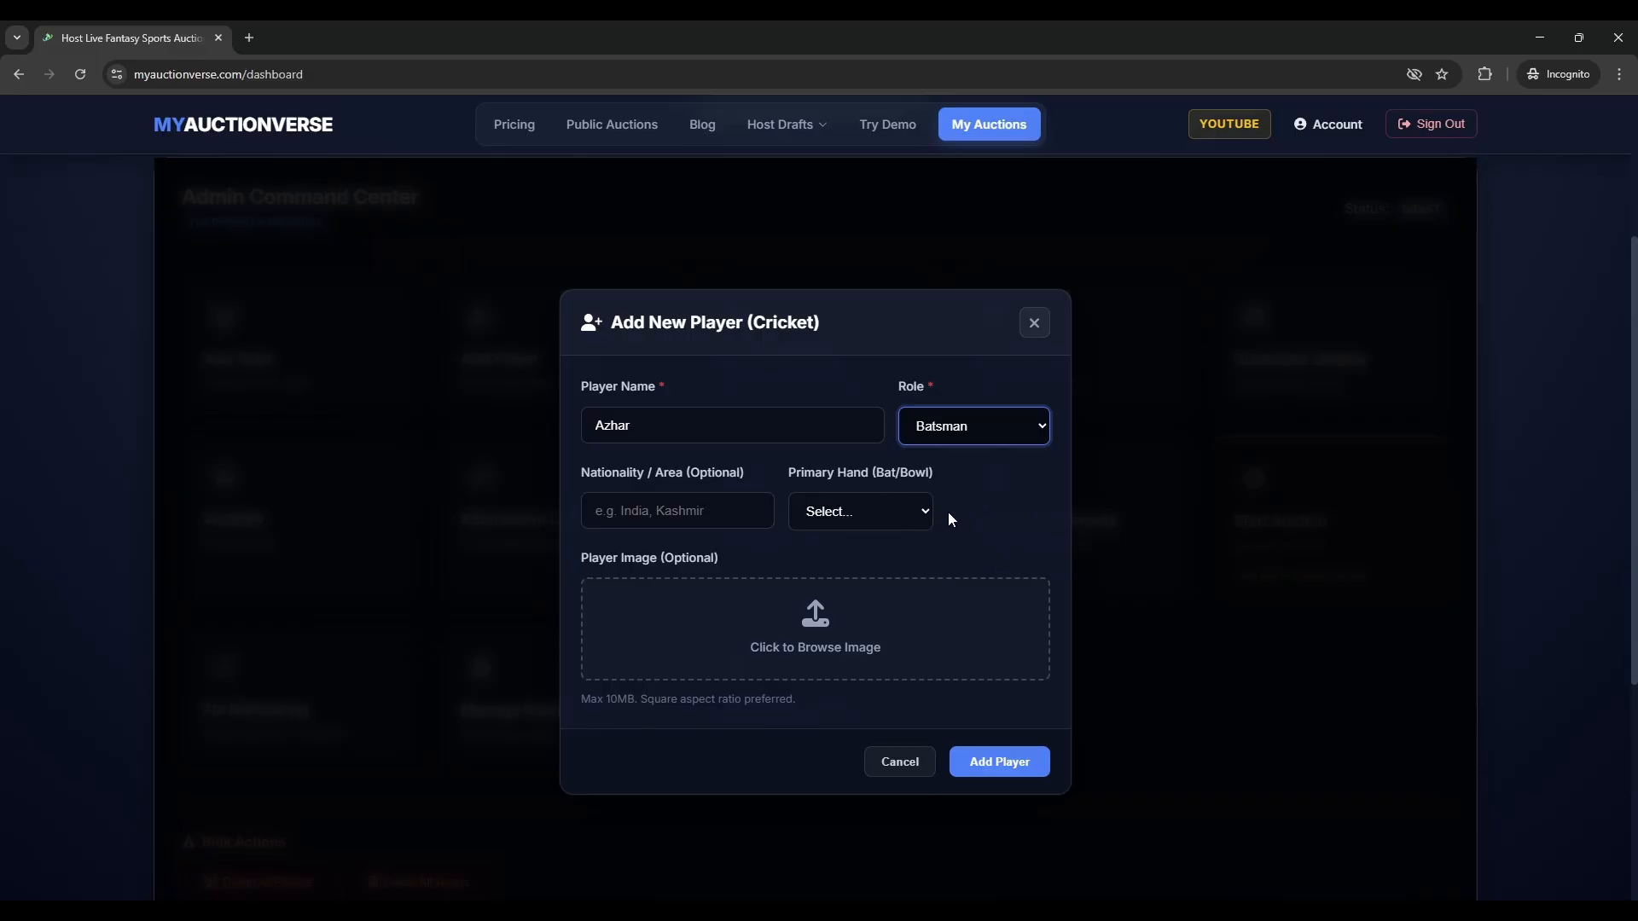
pyautogui.press('Down')
pyautogui.press('Down')
pyautogui.click(694, 512)
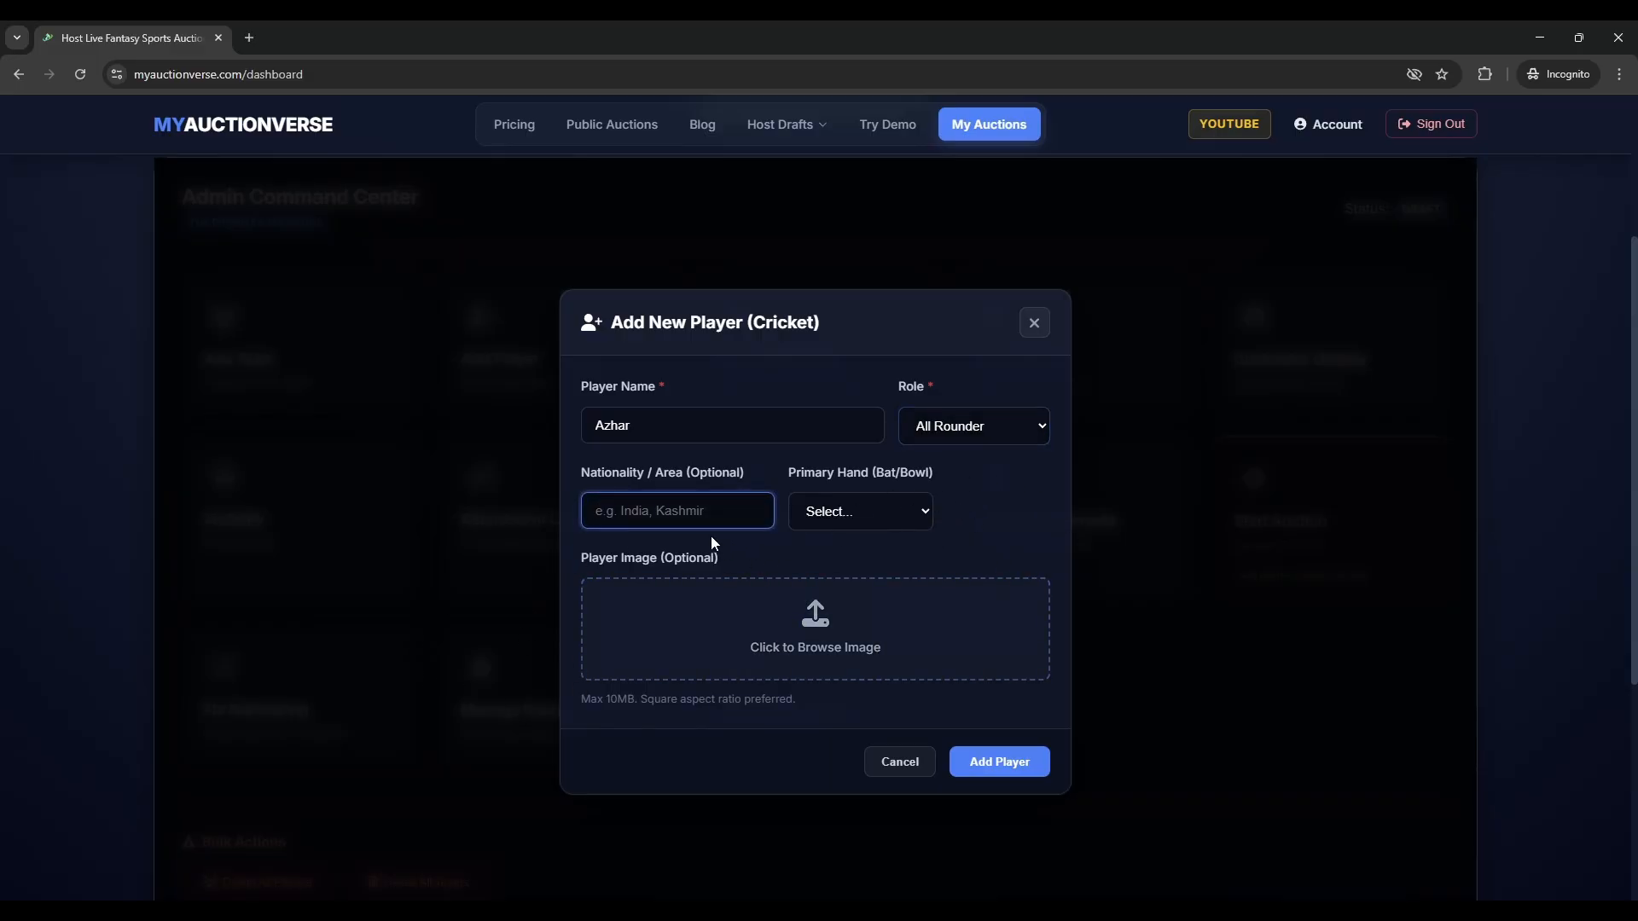
pyautogui.write('Harwan')
pyautogui.press('Tab')
pyautogui.press('Down')
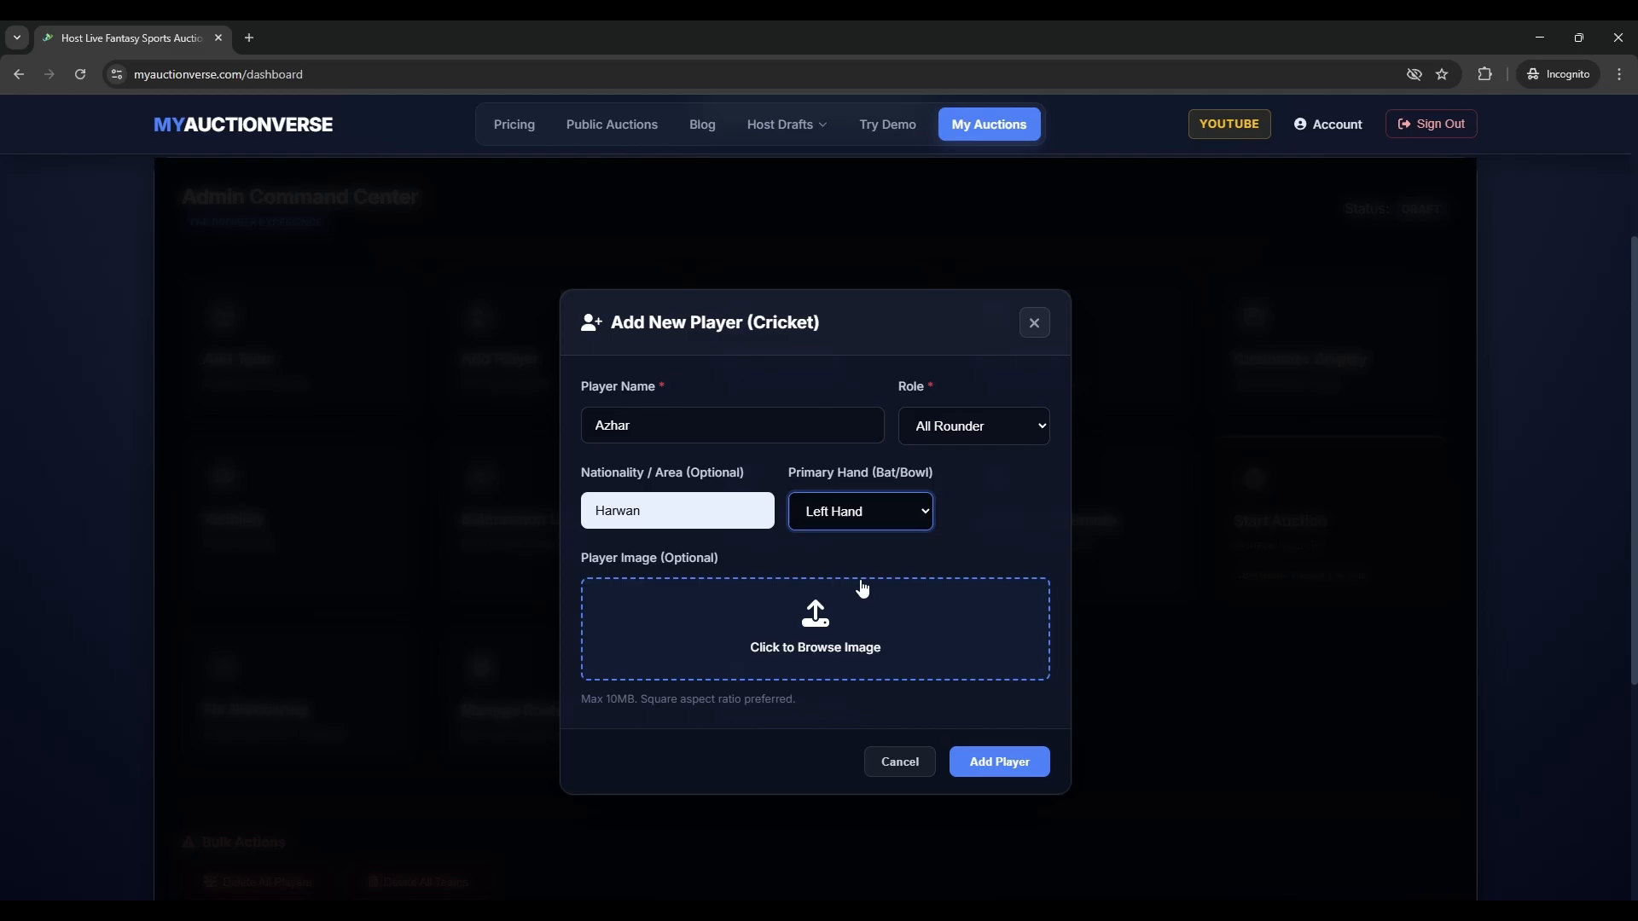
pyautogui.click(1013, 772)
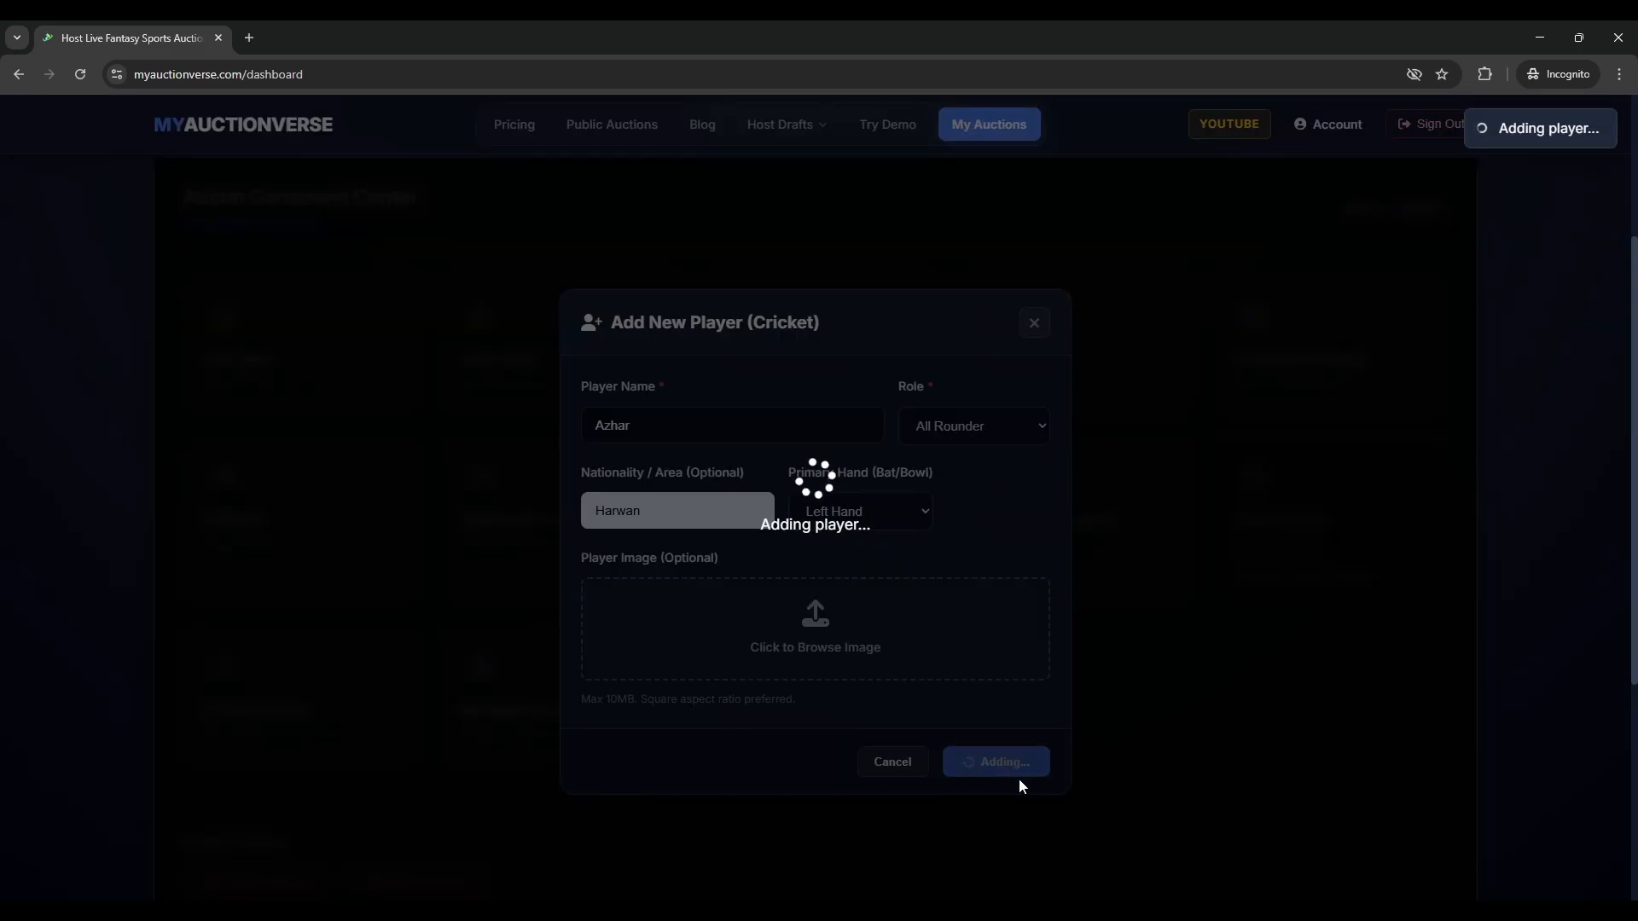
pyautogui.scroll(1, 686, 708)
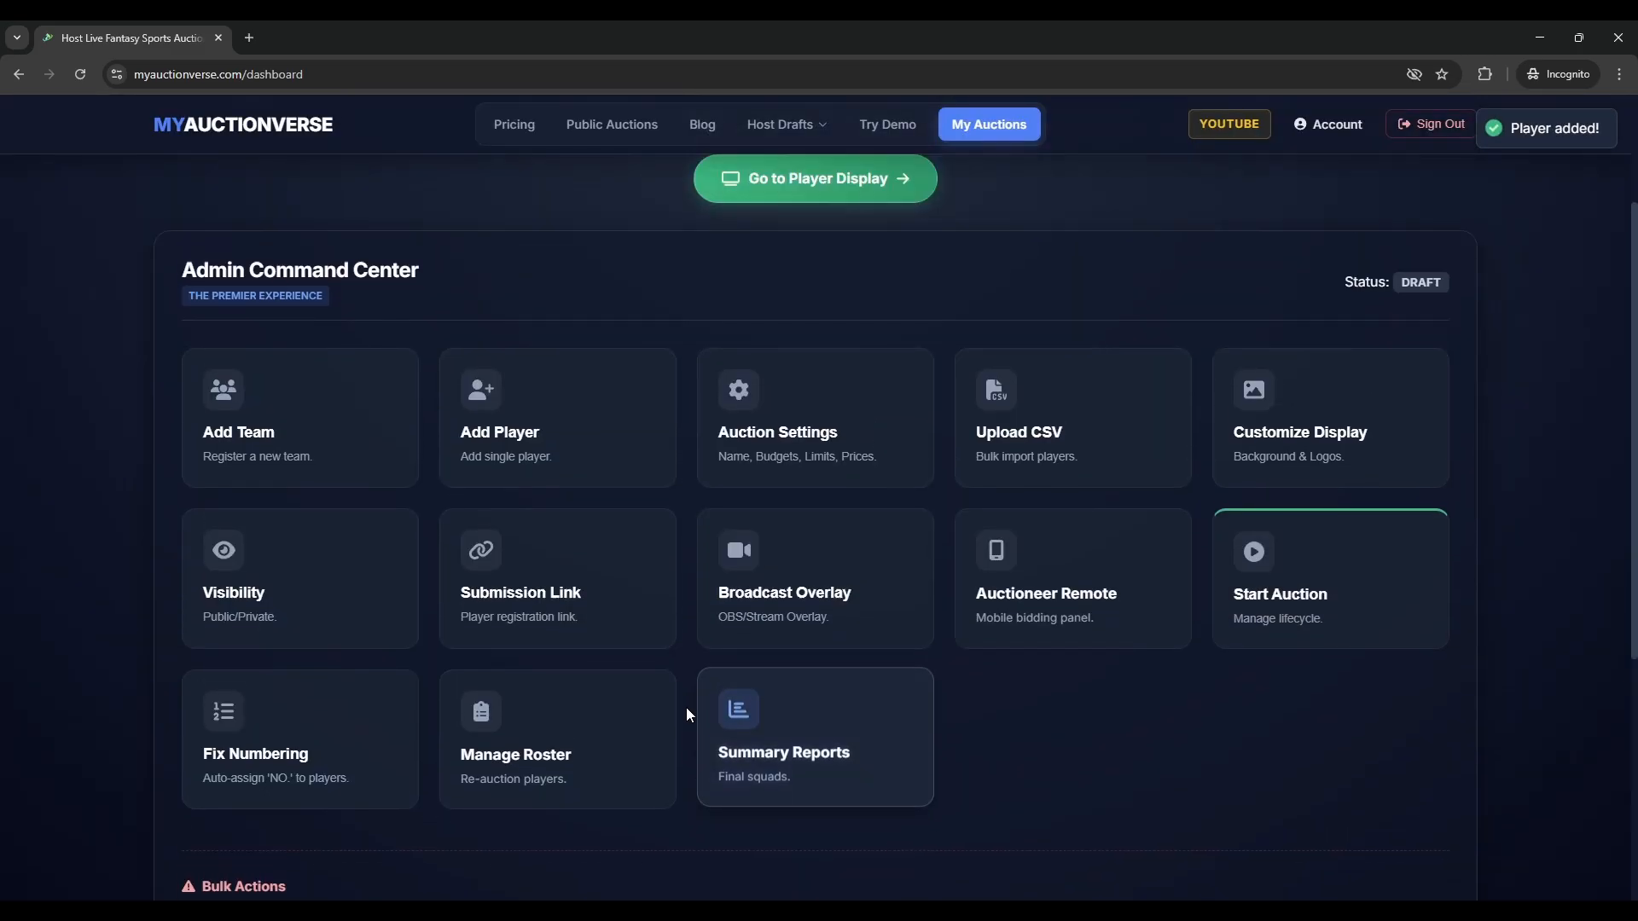
pyautogui.scroll(2, 515, 460)
pyautogui.scroll(-2, 607, 396)
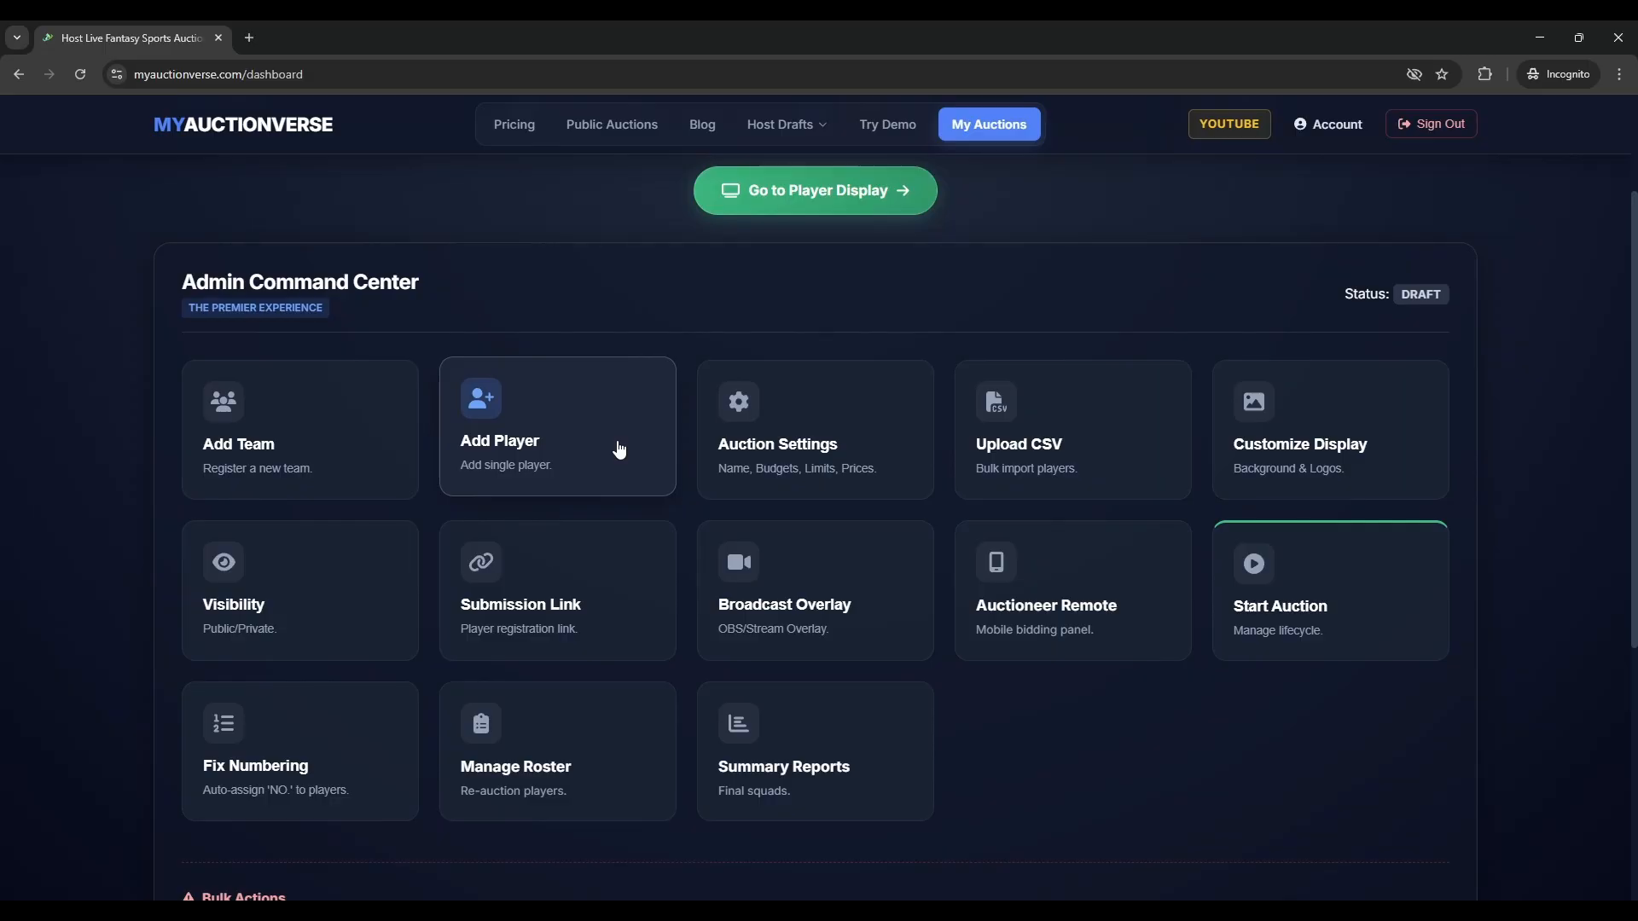
# - Copy the player submission link and load it in a new private tab
pyautogui.click(546, 588)
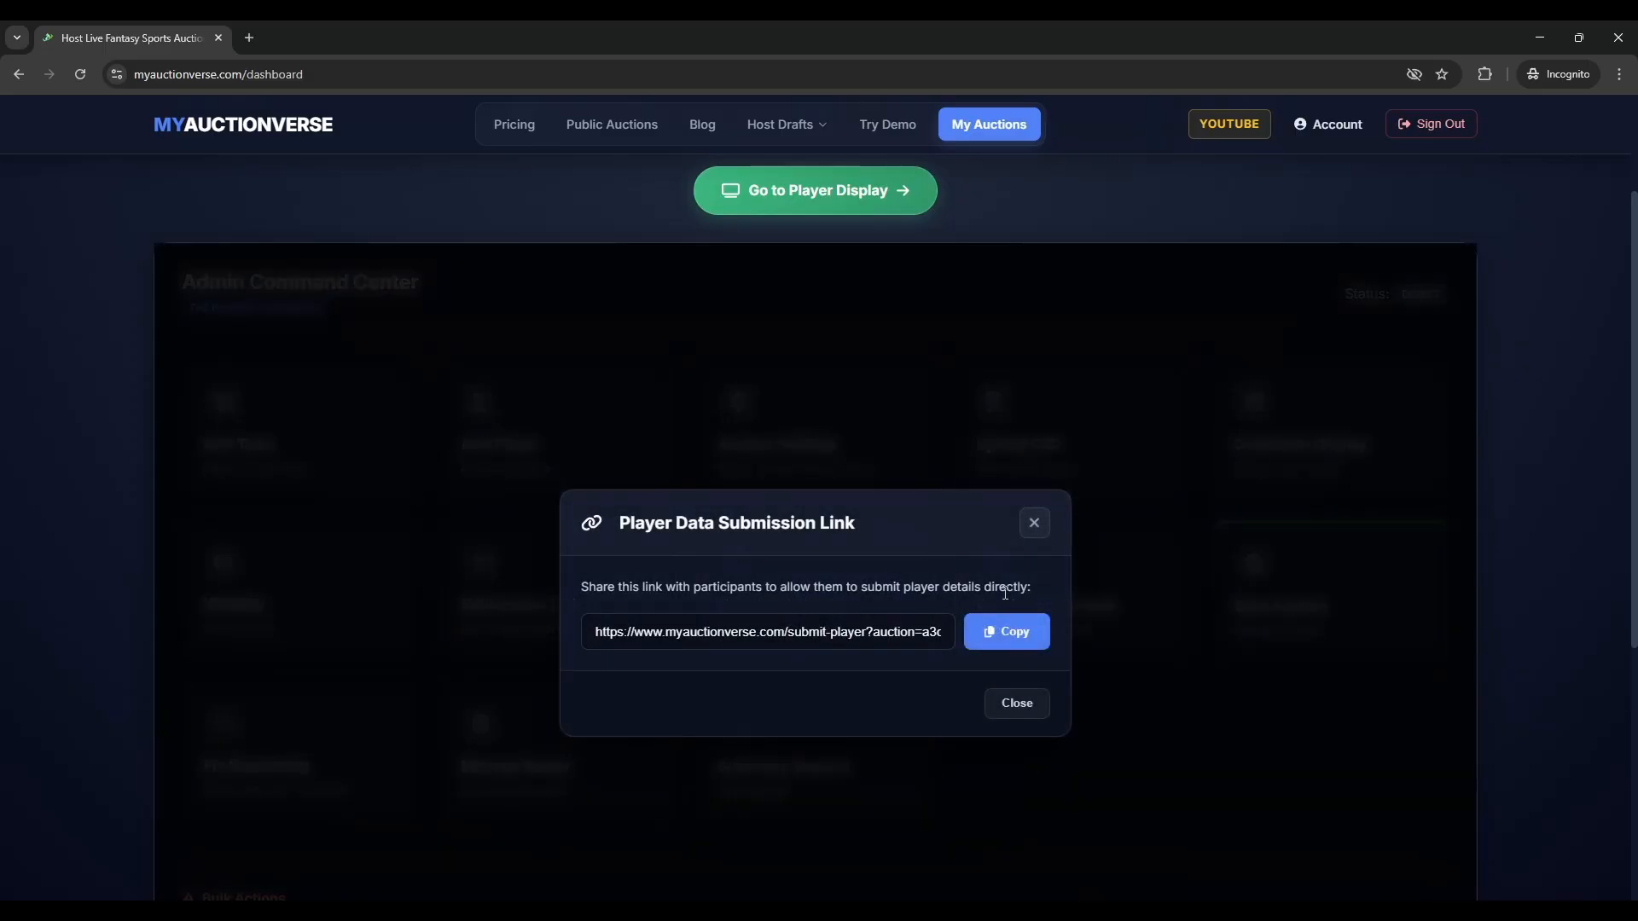
pyautogui.click(1013, 632)
pyautogui.click(658, 324)
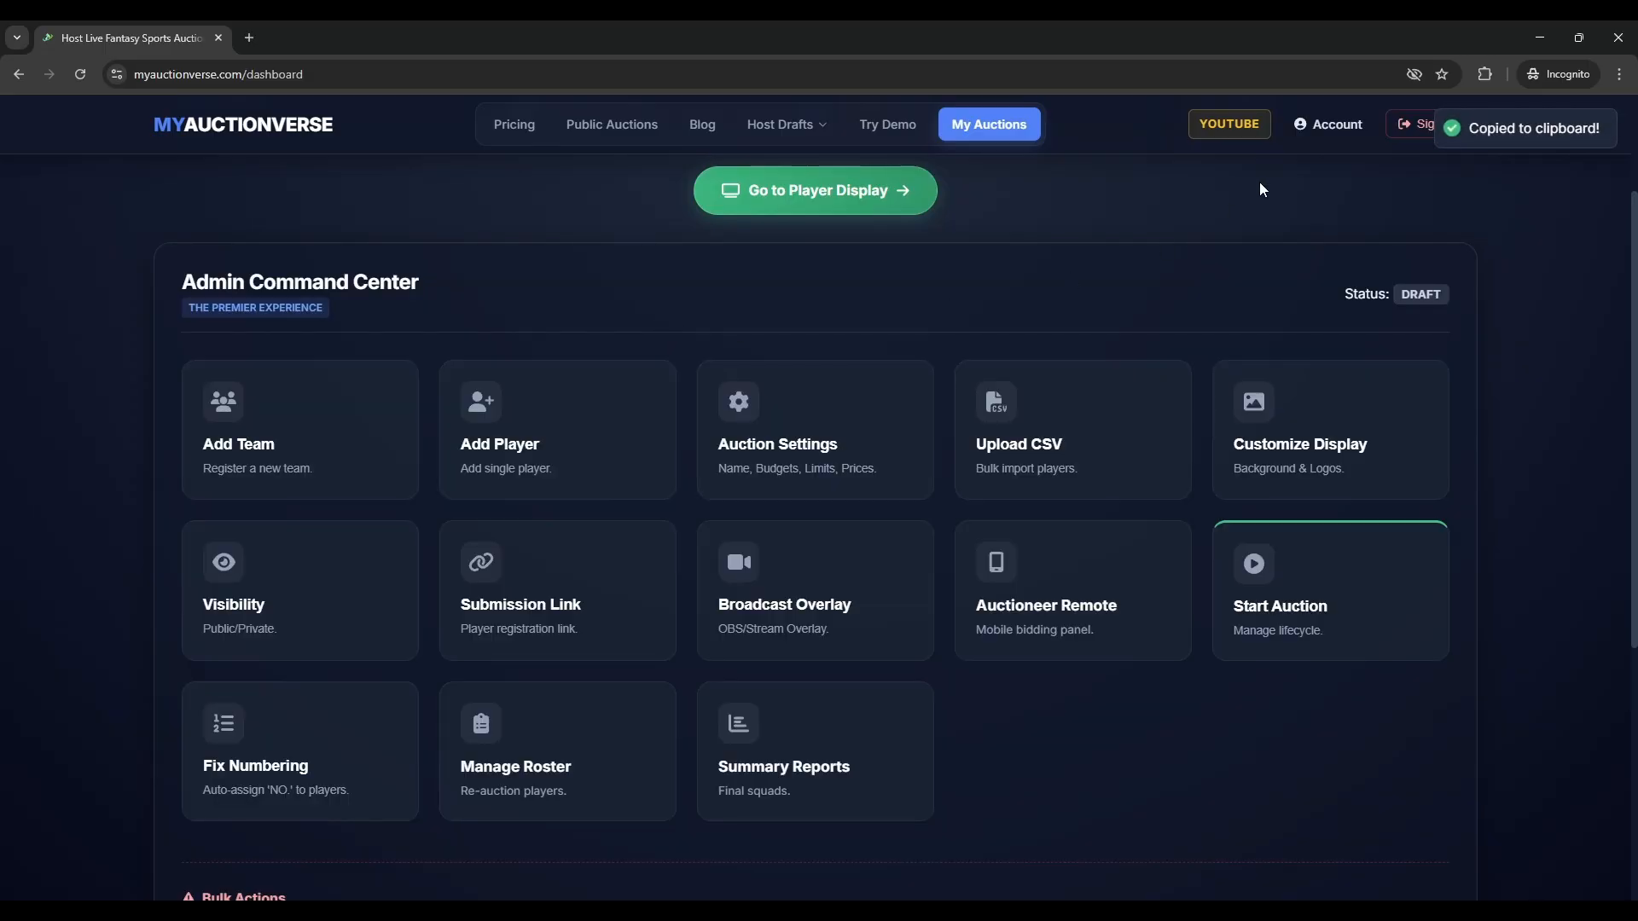
pyautogui.click(247, 39)
pyautogui.hotkey('ctrl', 'v')
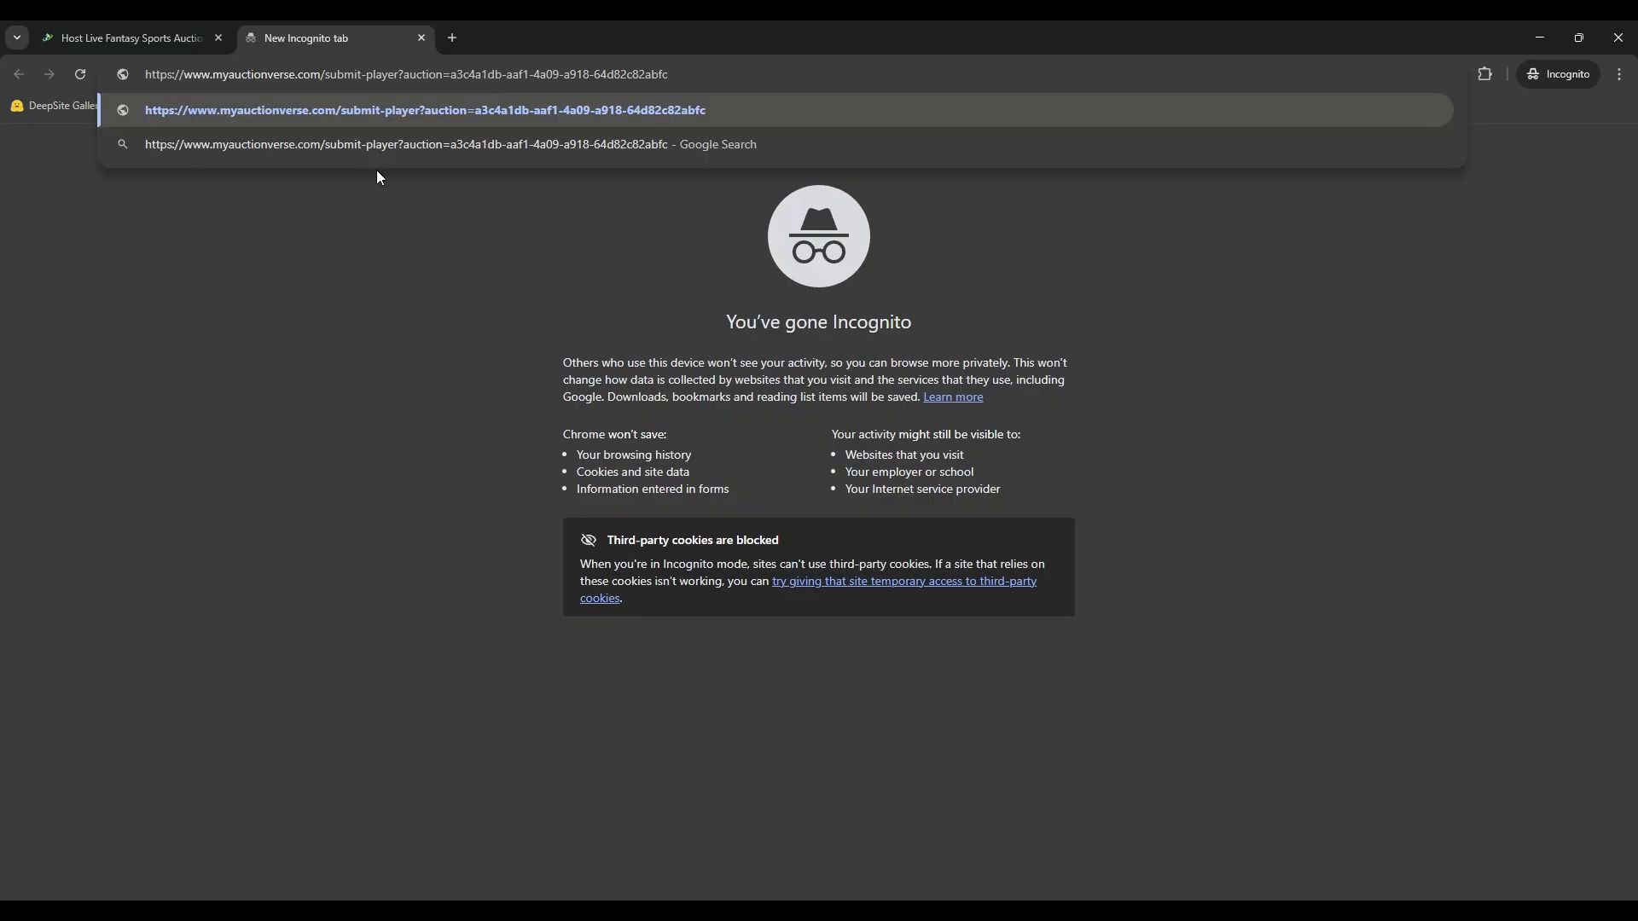
pyautogui.press('Return')
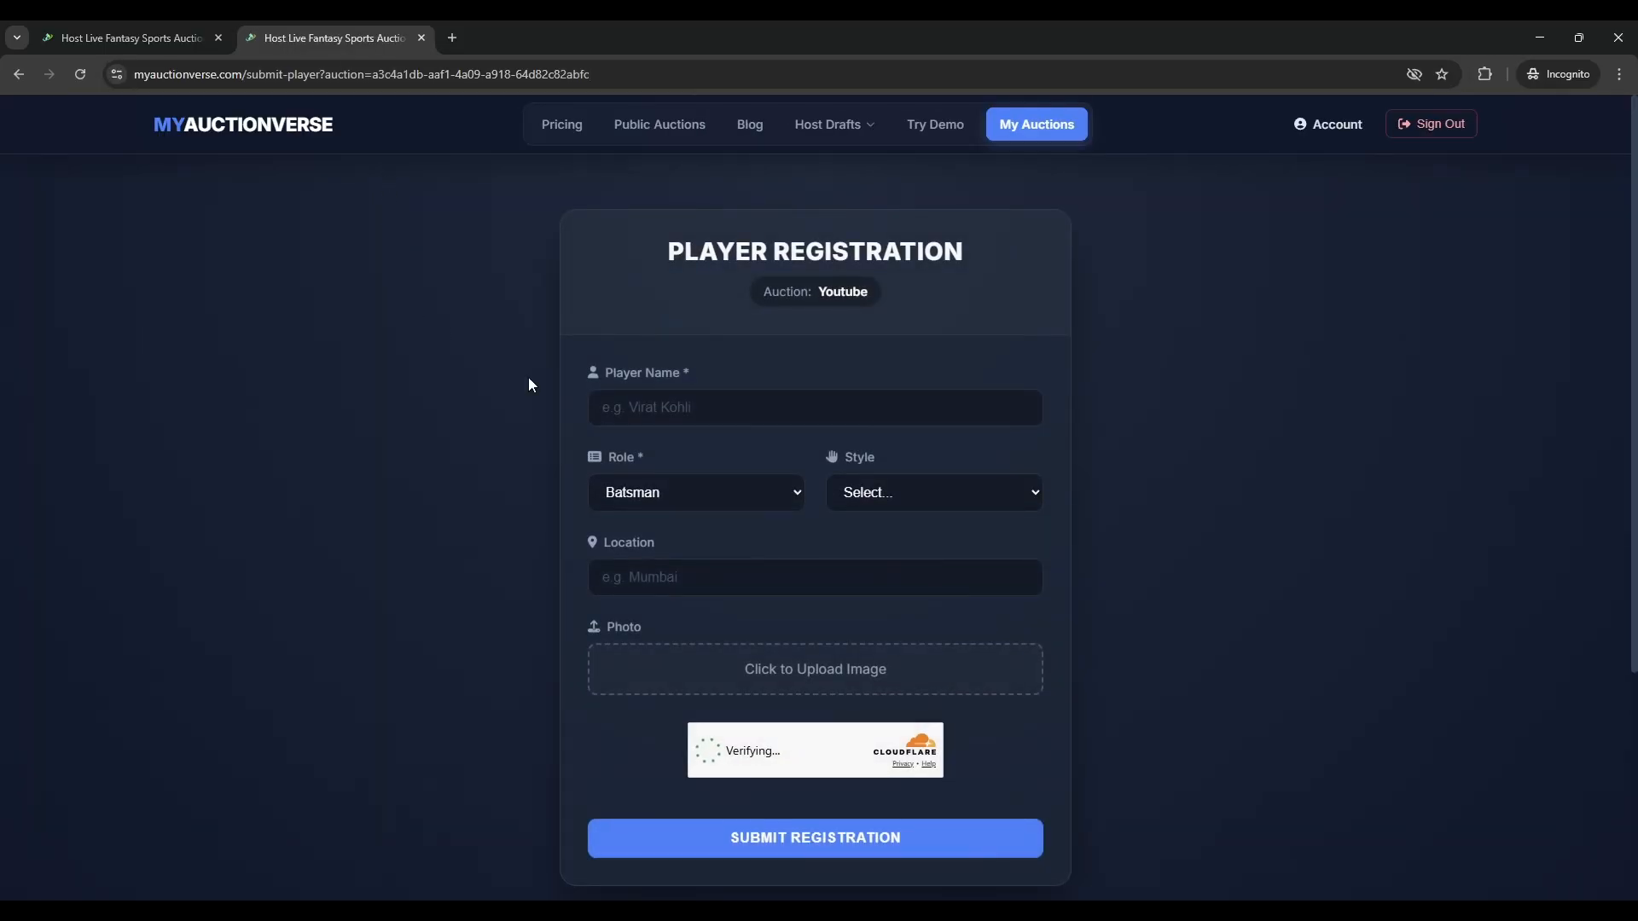
# - Register Absolute Zero as a Right-Hand Fast Bowler from Harwan, then close the tab
pyautogui.scroll(-1, 894, 404)
pyautogui.scroll(1, 894, 404)
pyautogui.click(813, 411)
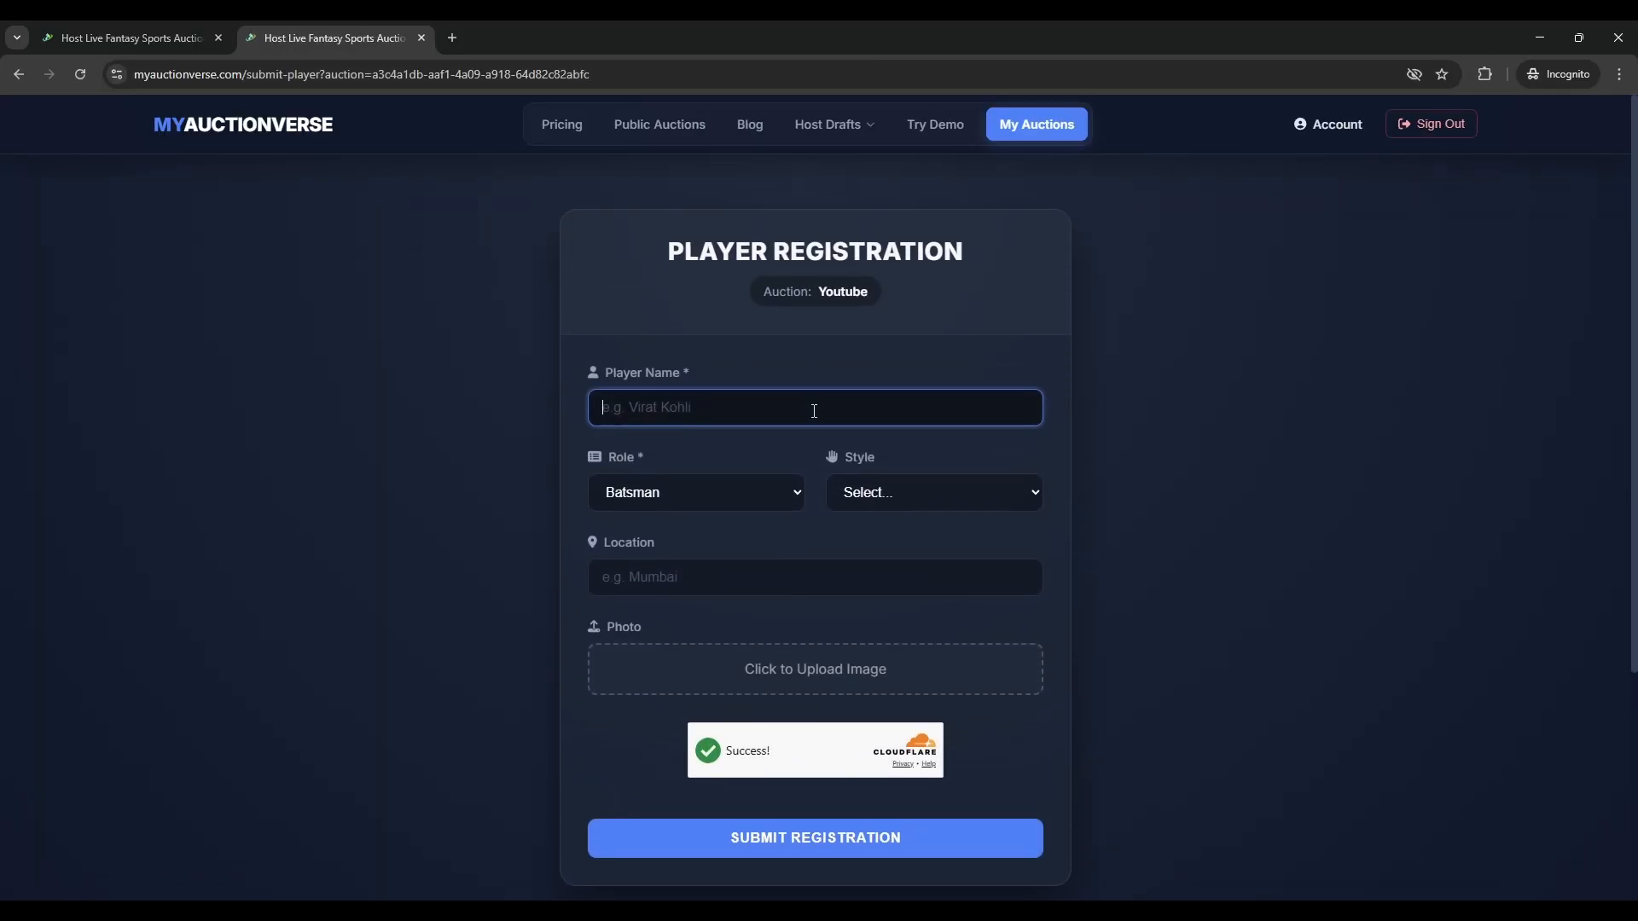
pyautogui.write('Absolute Zero')
pyautogui.click(658, 495)
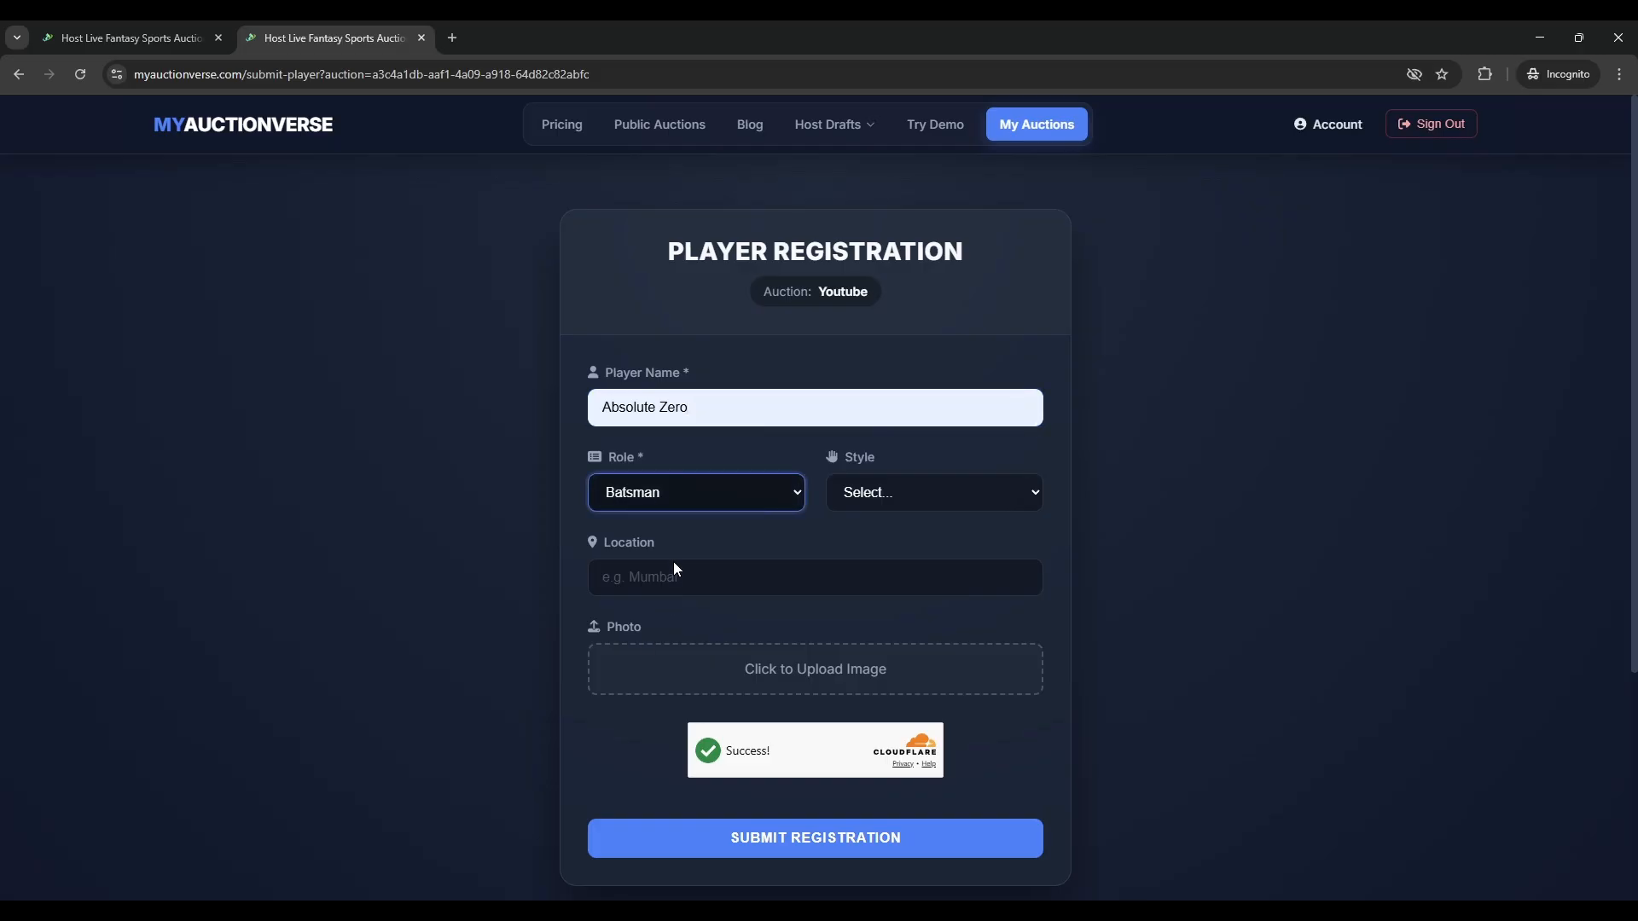
pyautogui.click(673, 561)
pyautogui.click(921, 493)
pyautogui.click(889, 570)
pyautogui.click(717, 576)
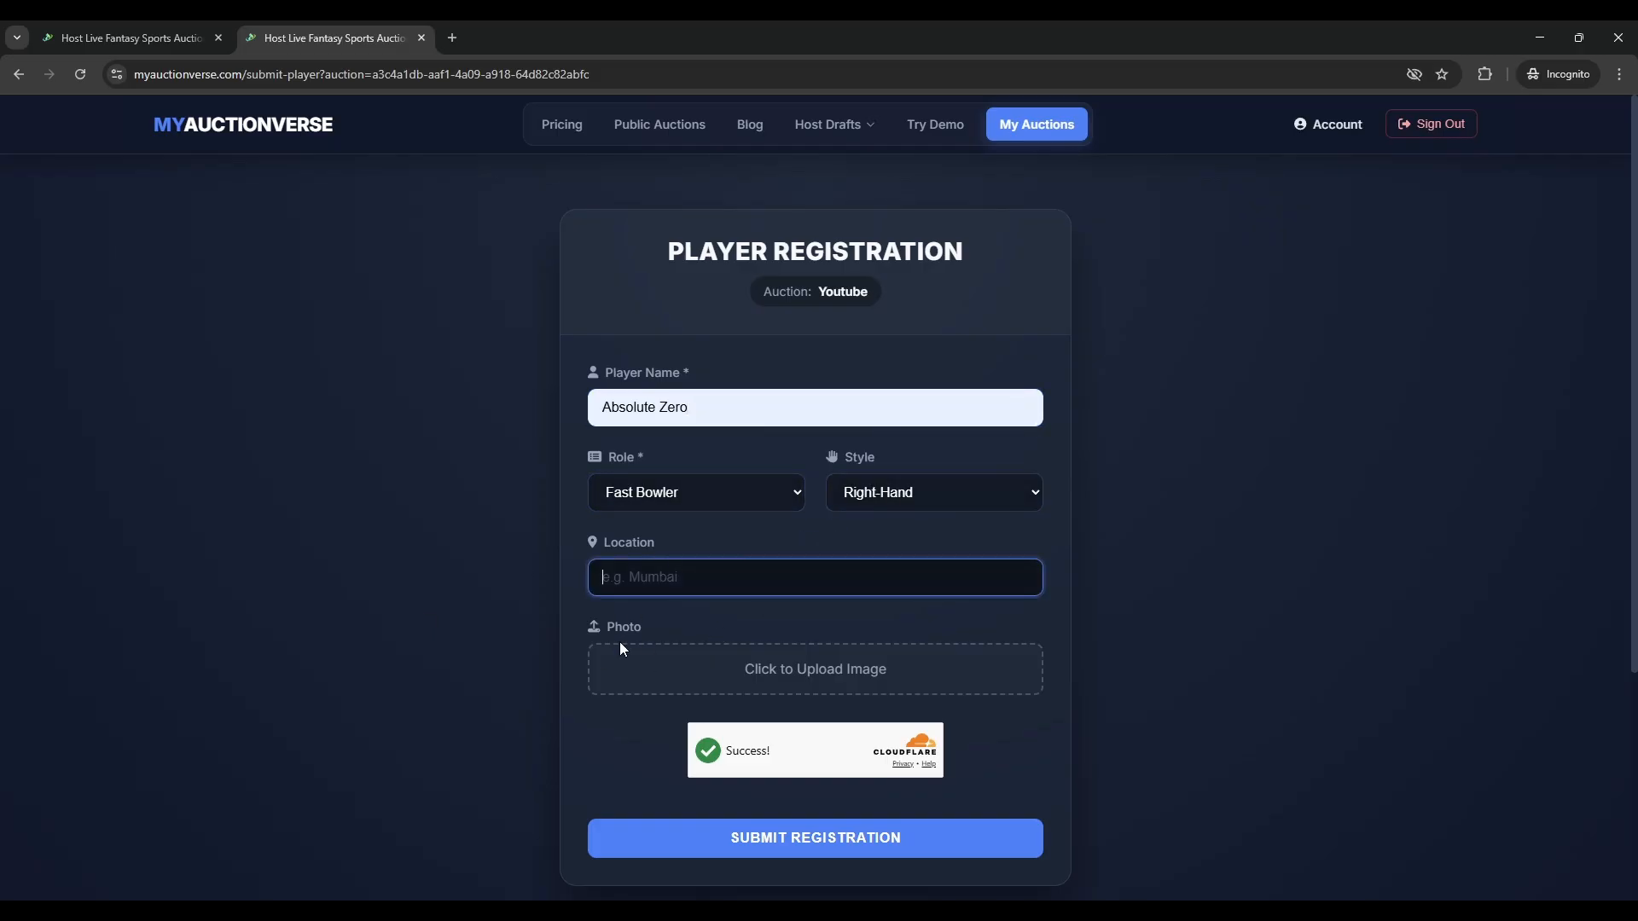
pyautogui.write('Harwan')
pyautogui.scroll(-2, 534, 472)
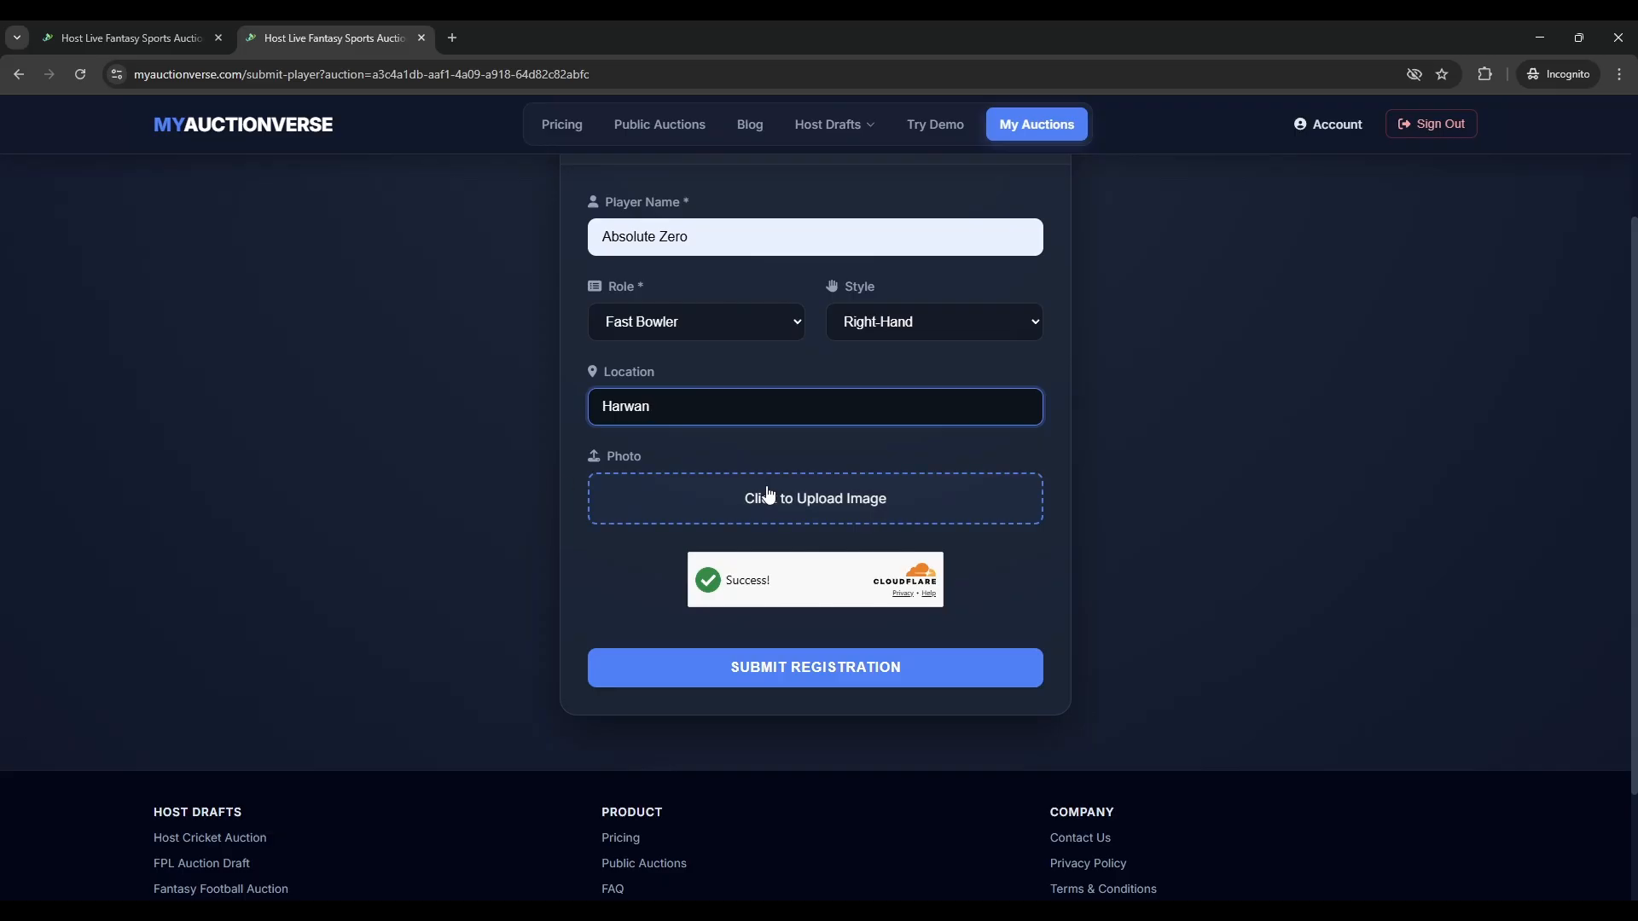
pyautogui.click(806, 678)
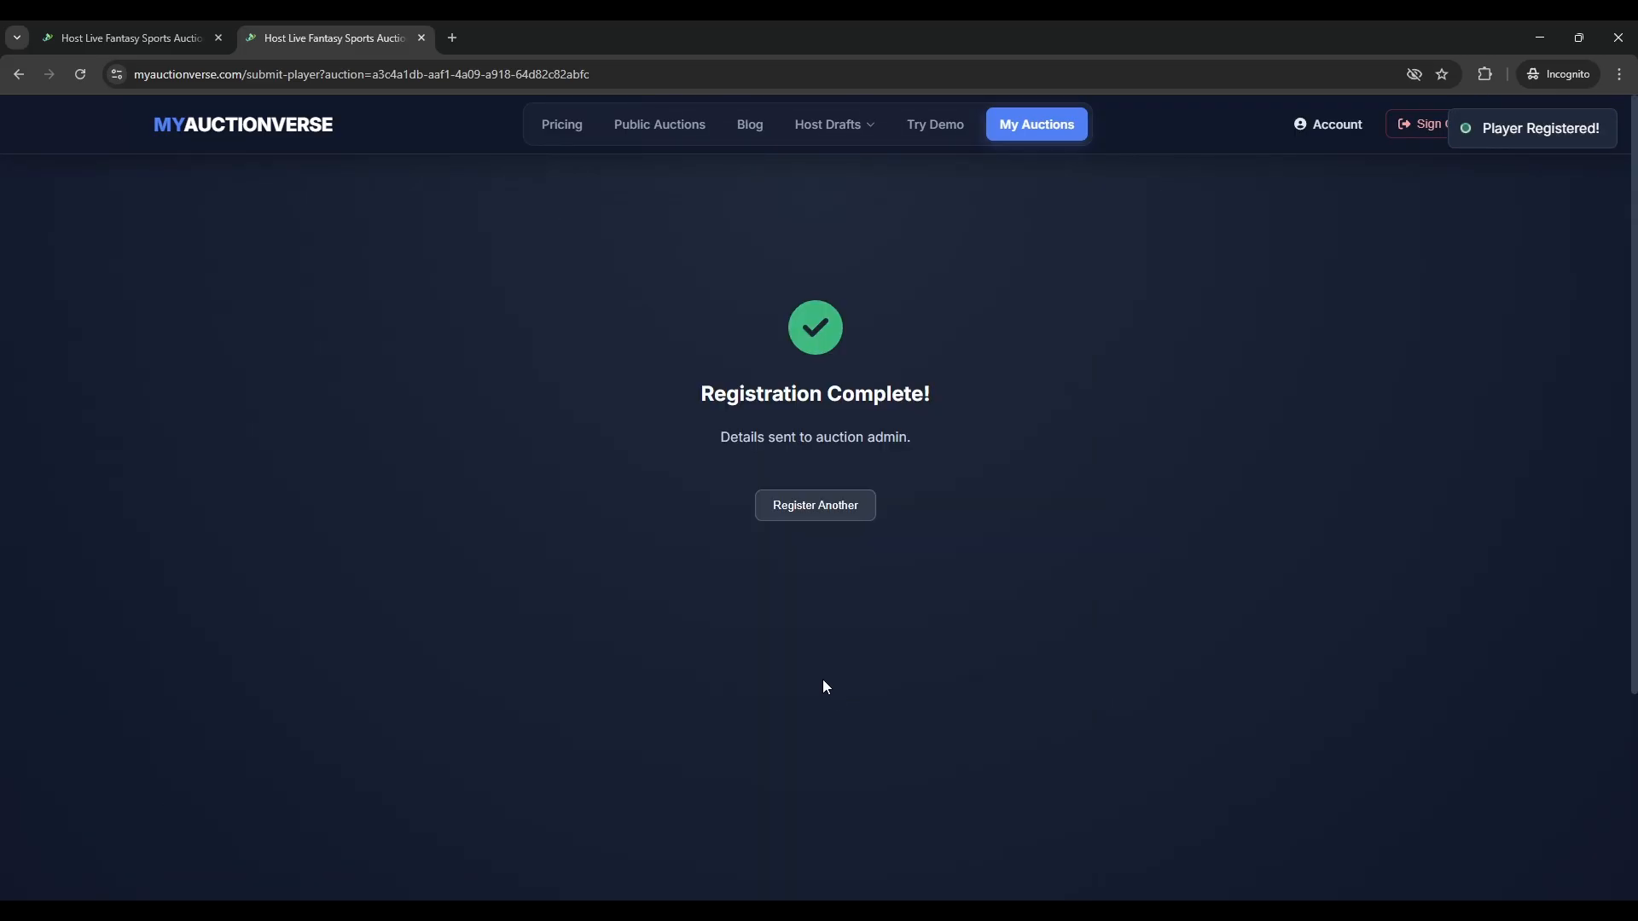
pyautogui.click(422, 38)
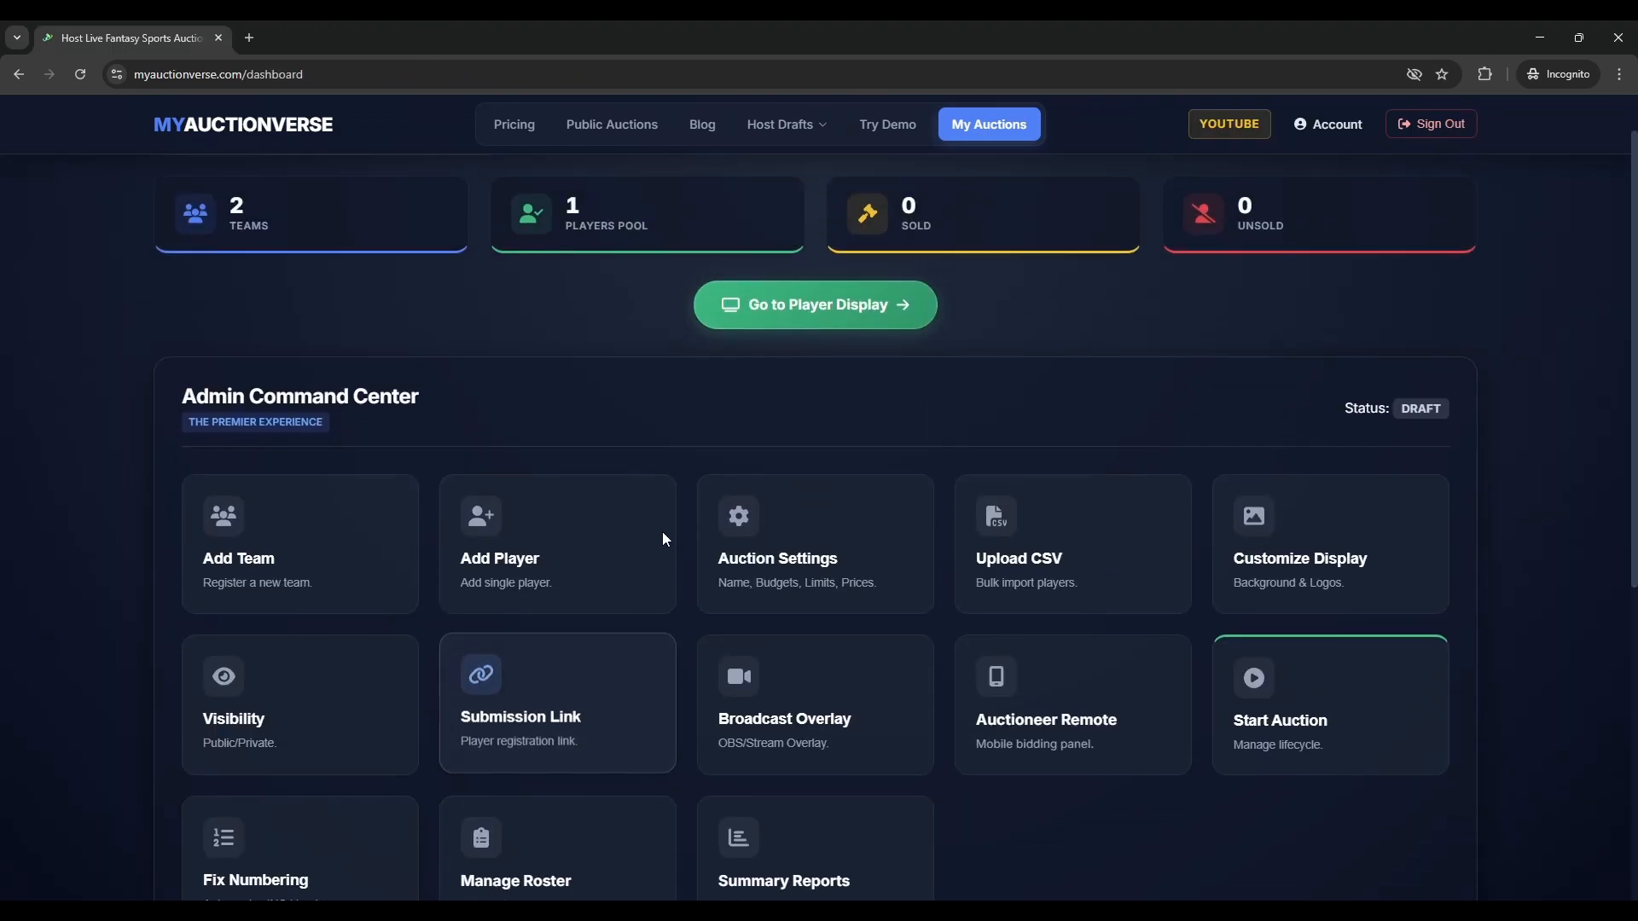
# - Bulk-import players by uploading Test temp.csv through Upload CSV
pyautogui.scroll(-1, 597, 341)
pyautogui.scroll(1, 593, 277)
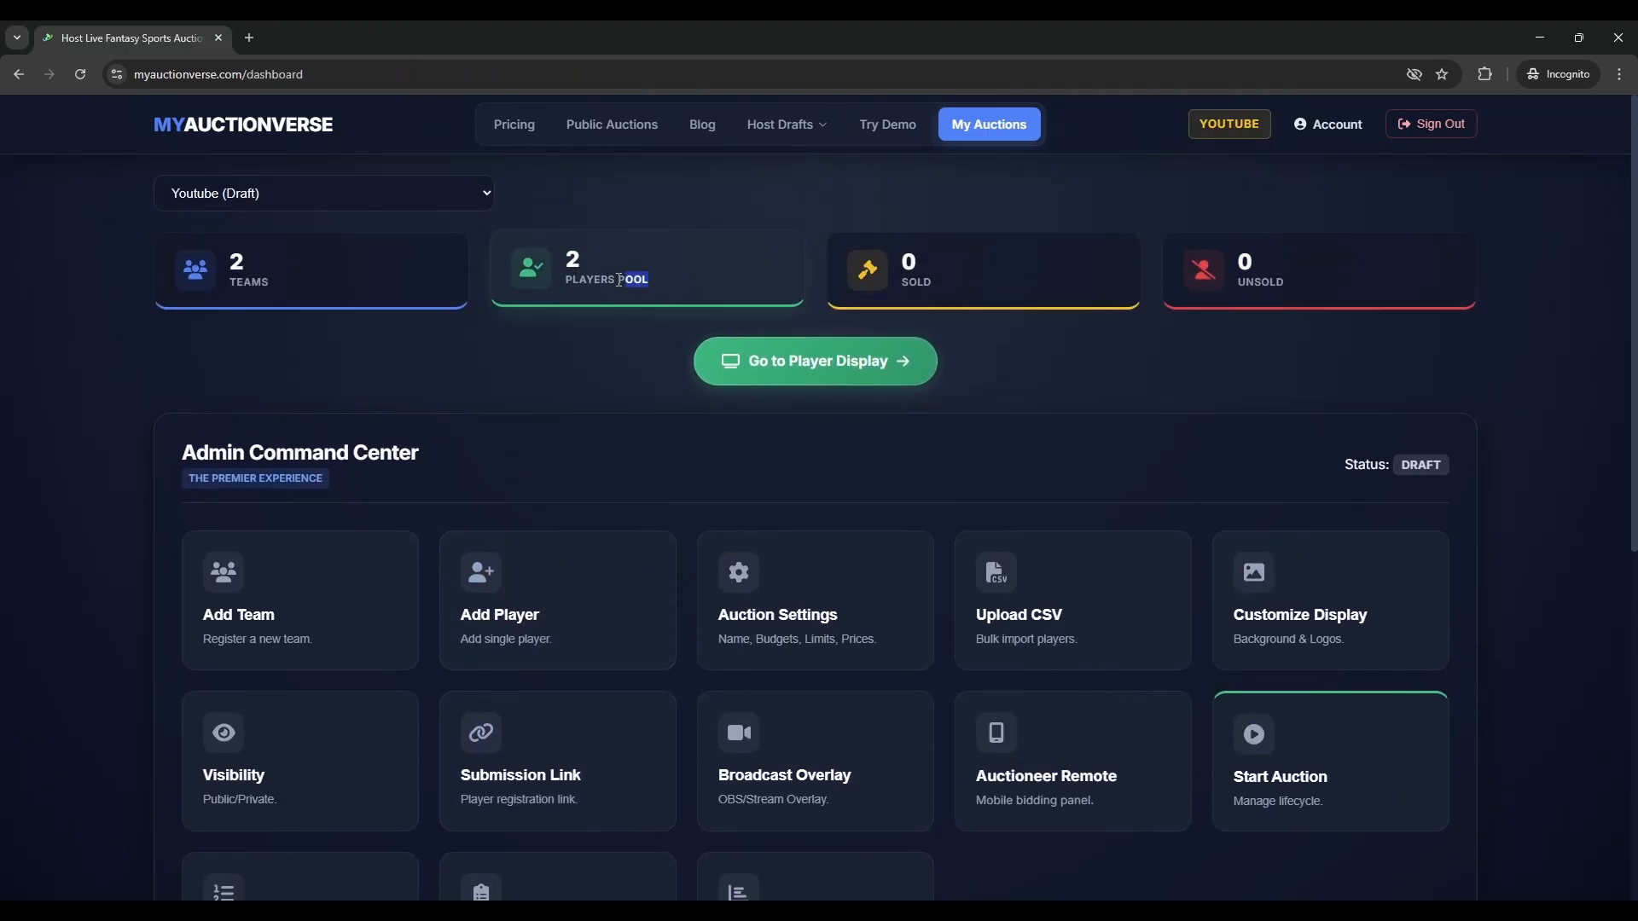
pyautogui.scroll(-1, 768, 431)
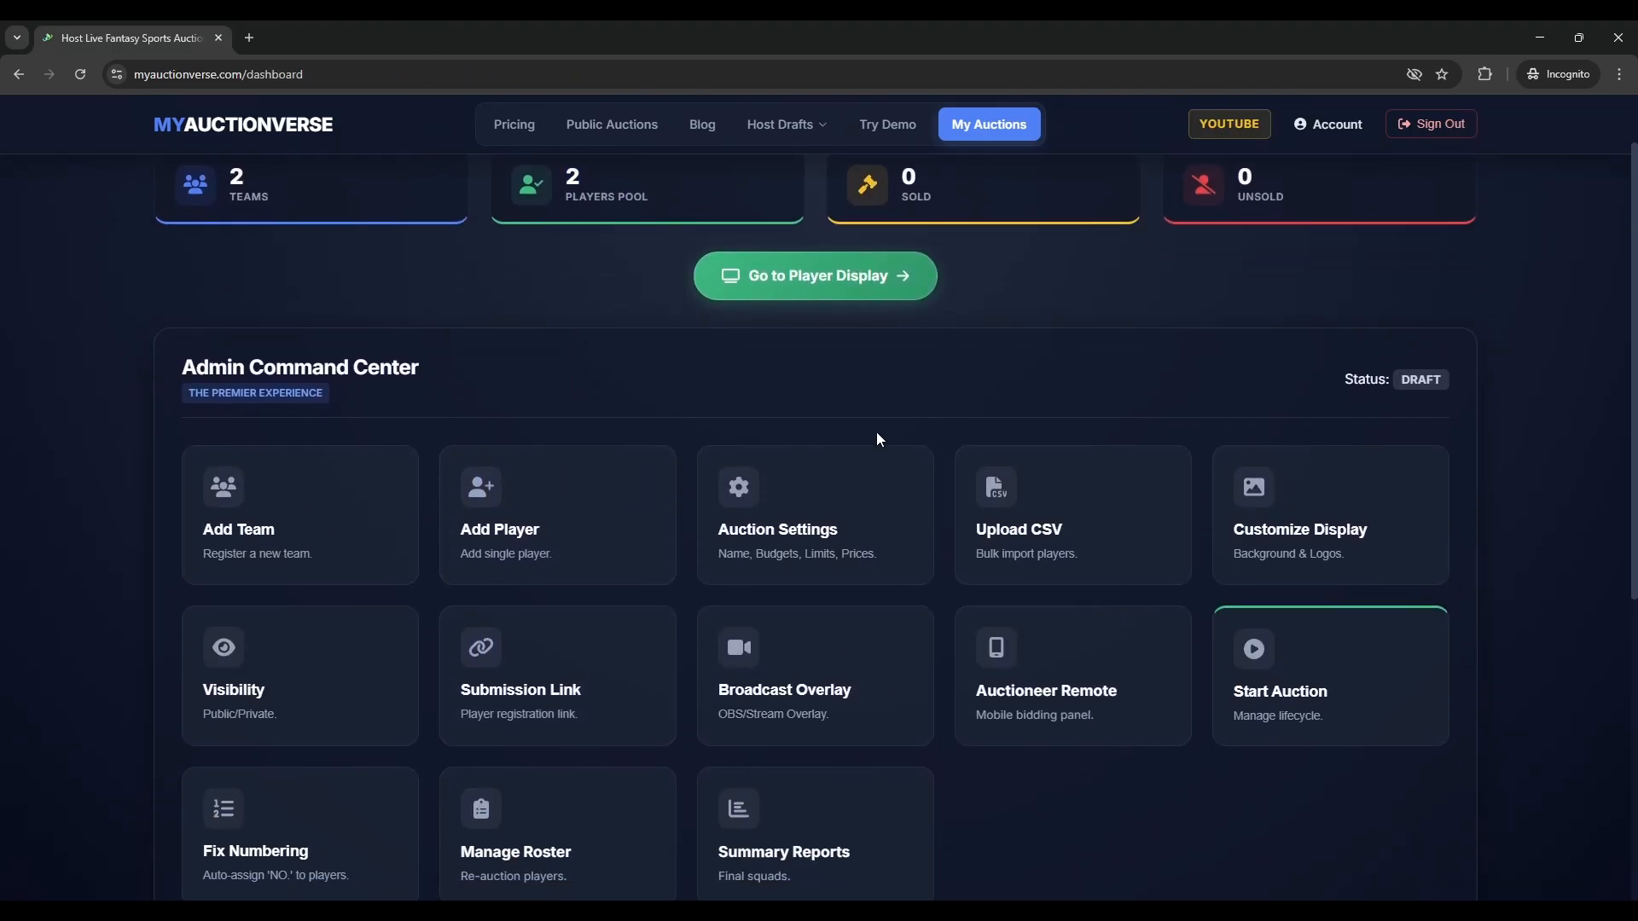
pyautogui.click(1099, 539)
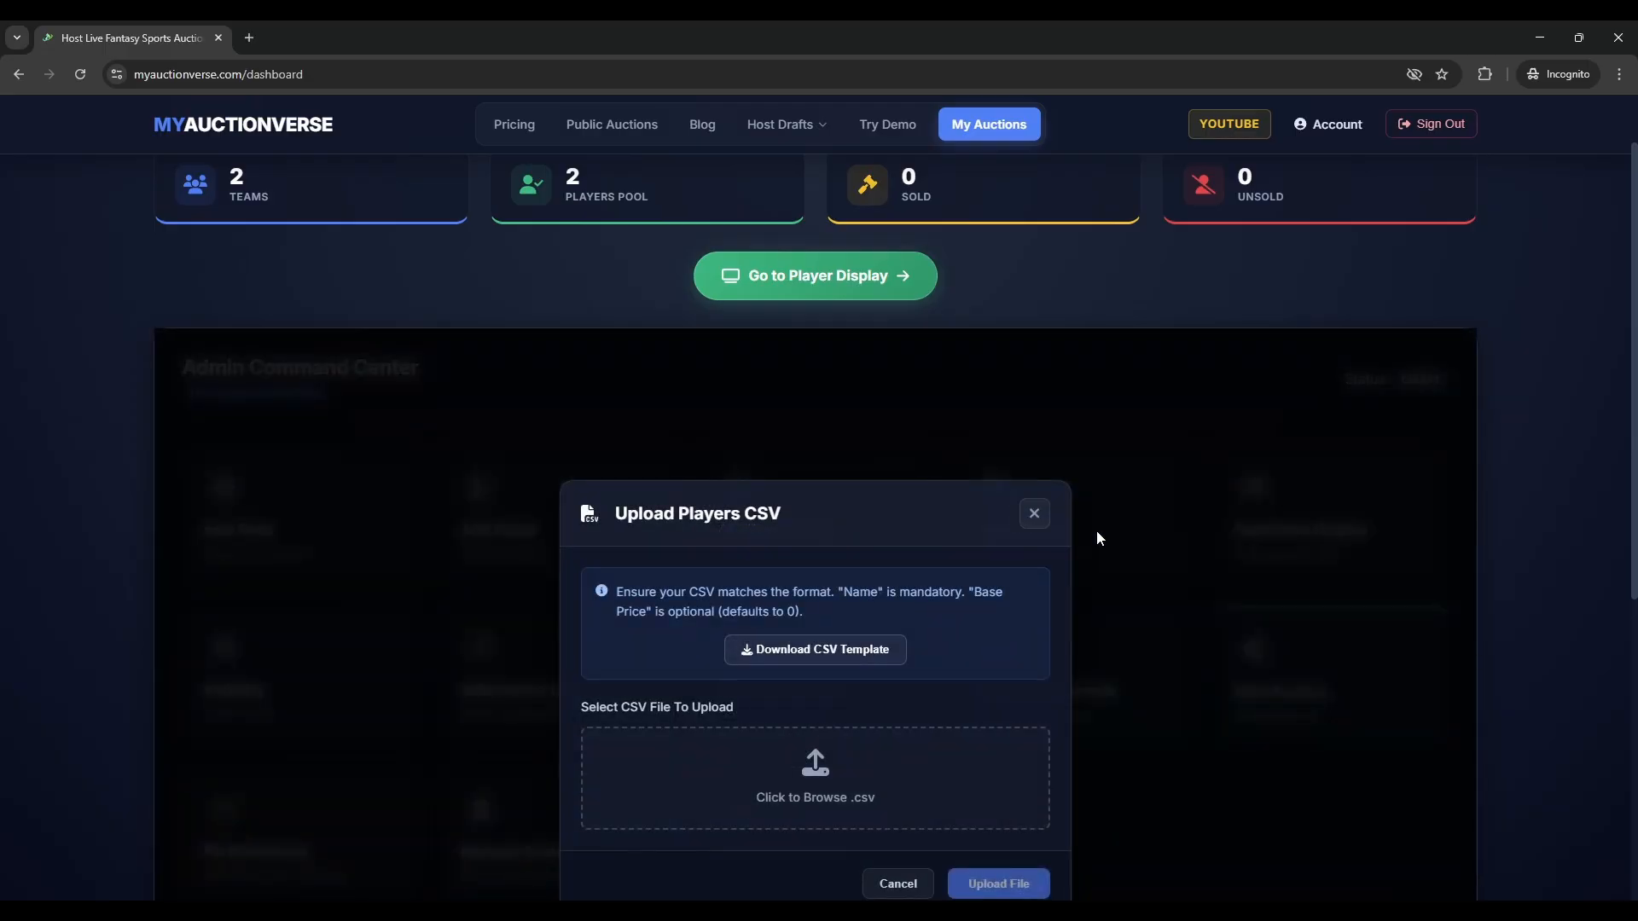
pyautogui.scroll(-2, 1039, 512)
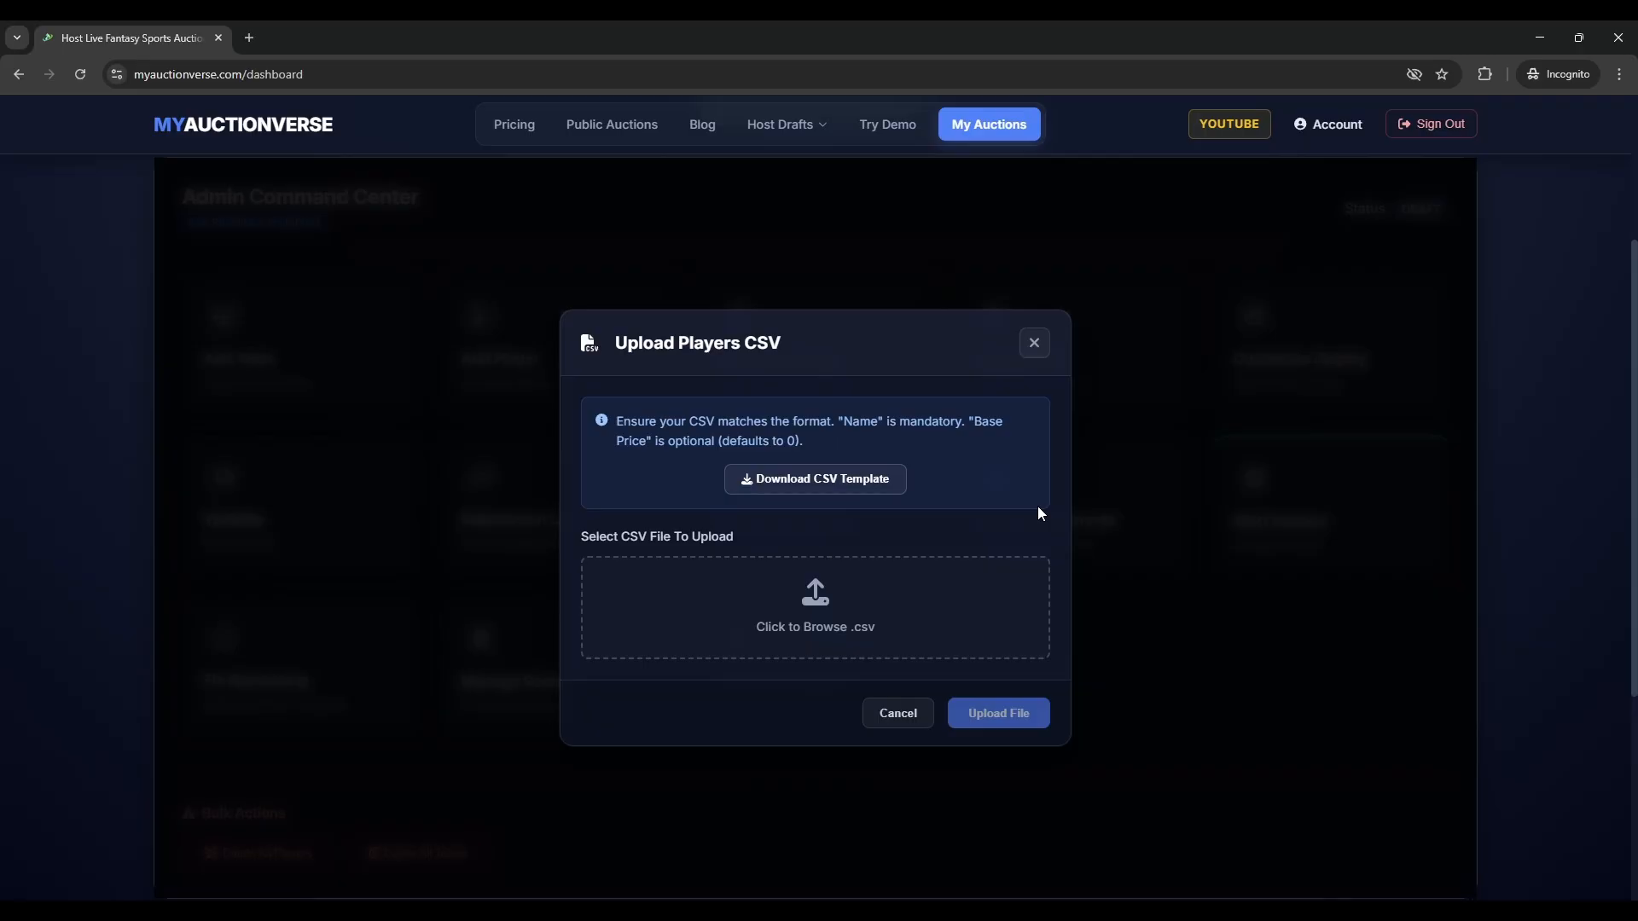
pyautogui.click(774, 648)
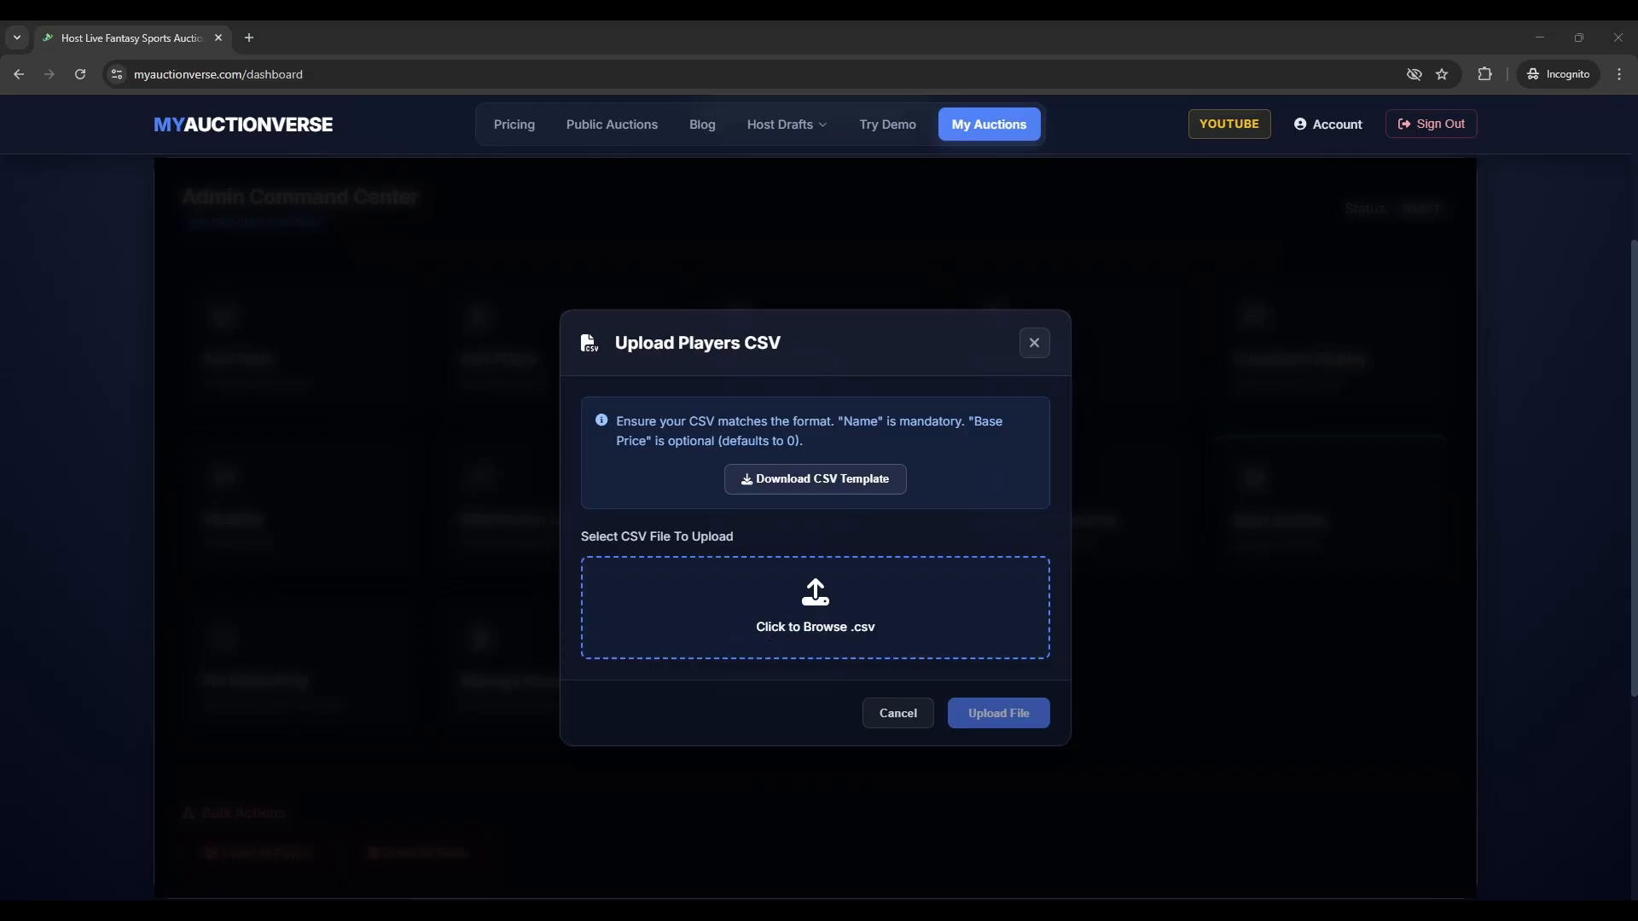
pyautogui.click(527, 448)
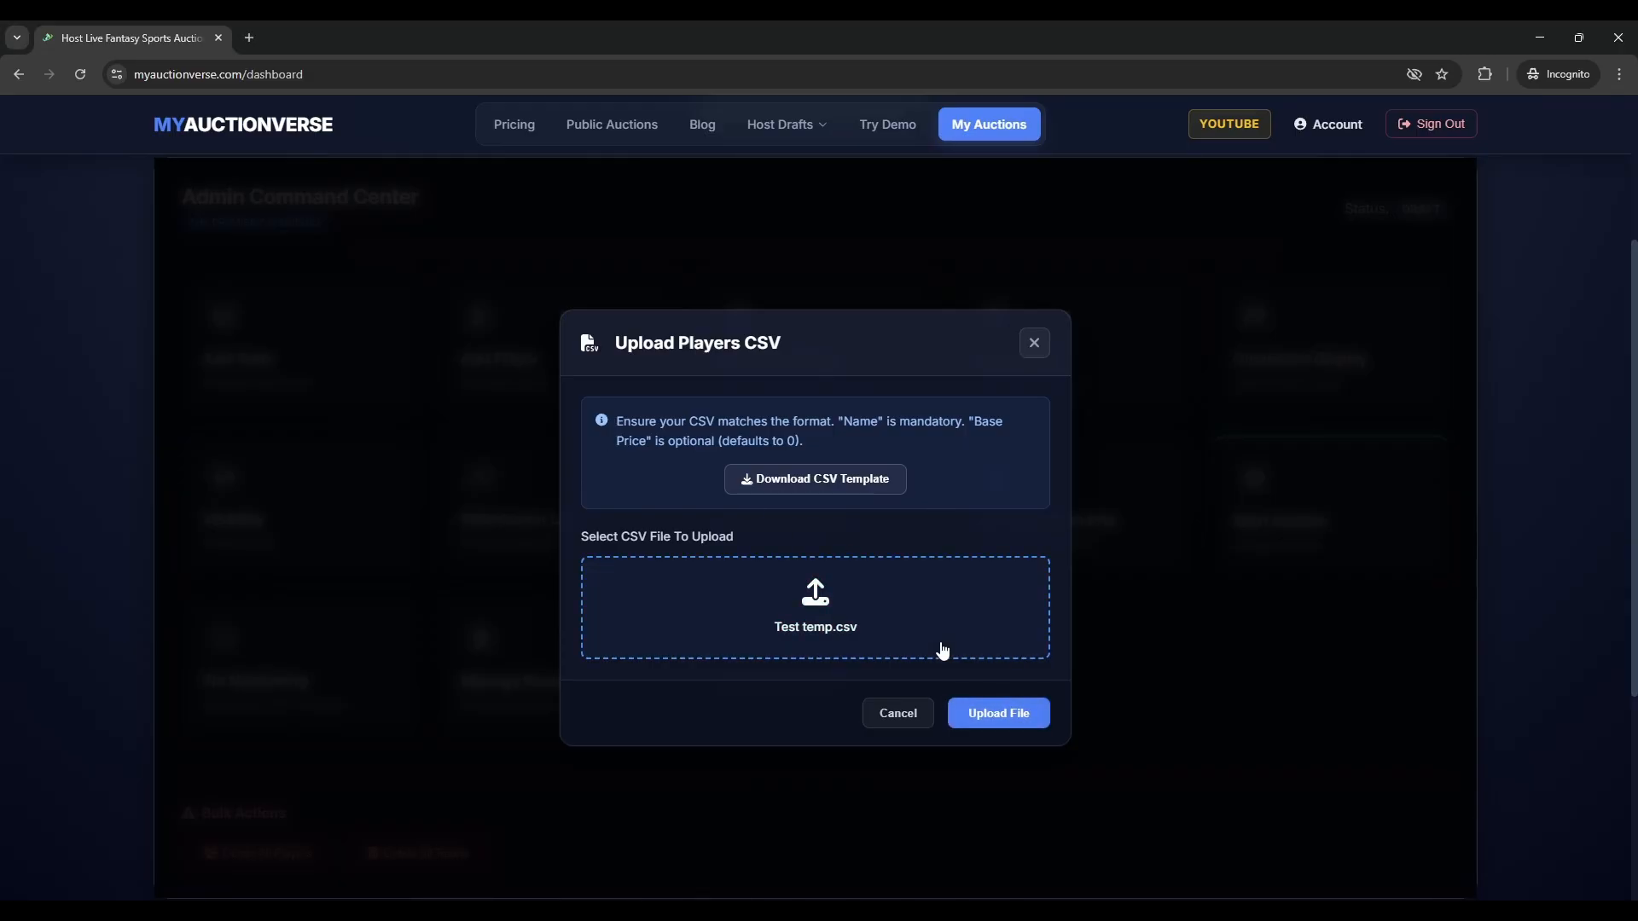
pyautogui.click(1003, 713)
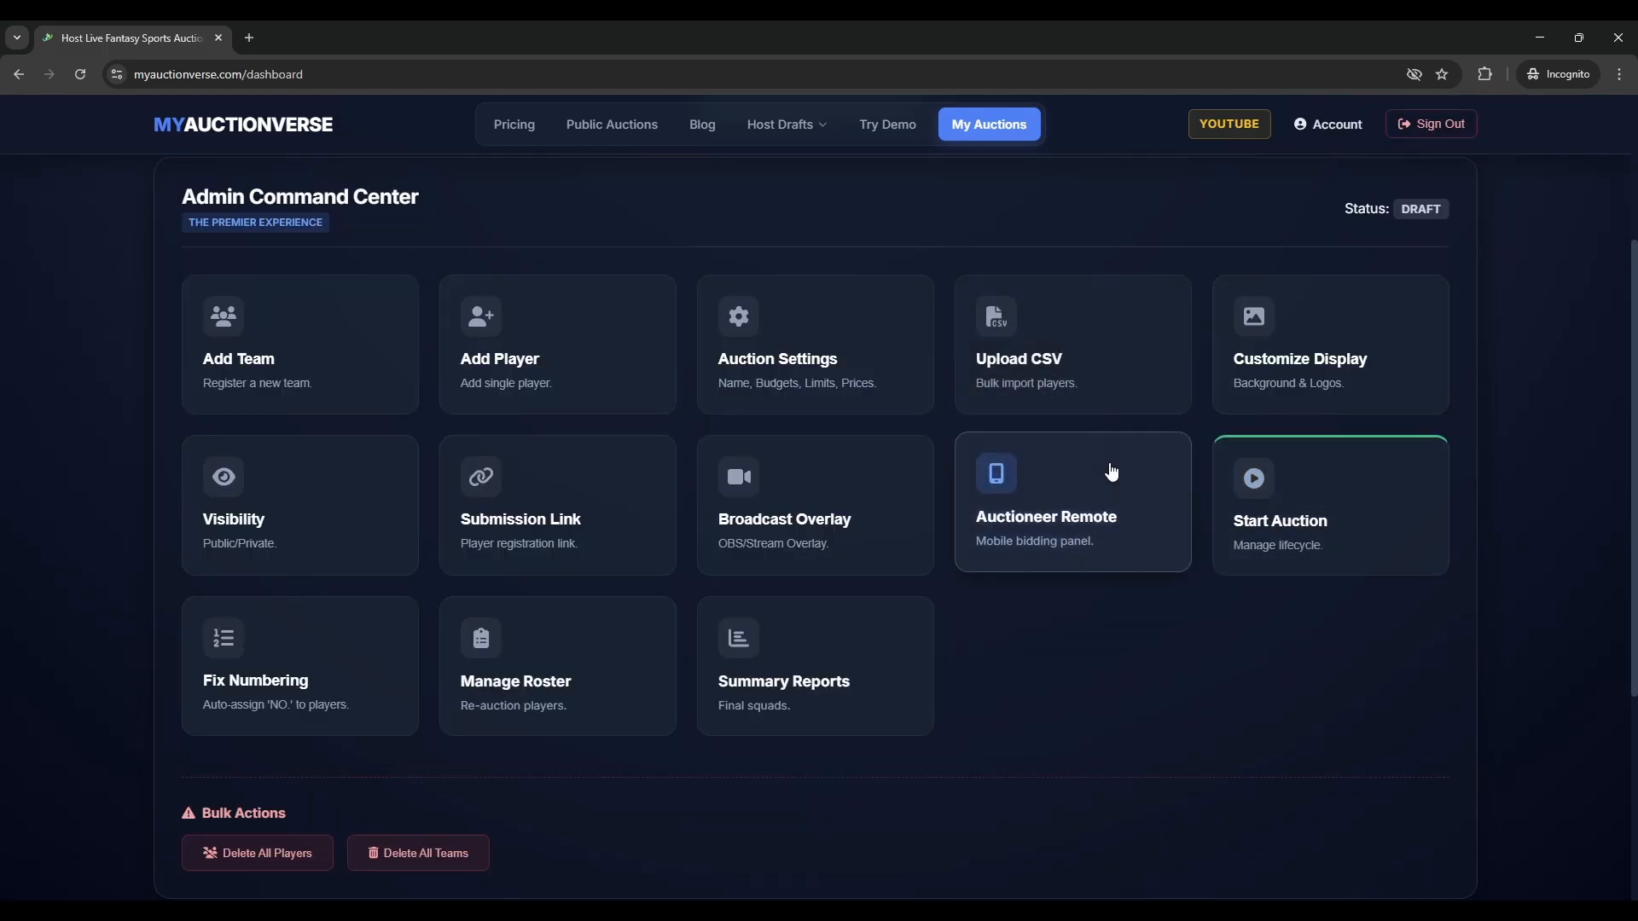
# - Reopen the CSV import and cancel it without uploading anything
pyautogui.click(1108, 405)
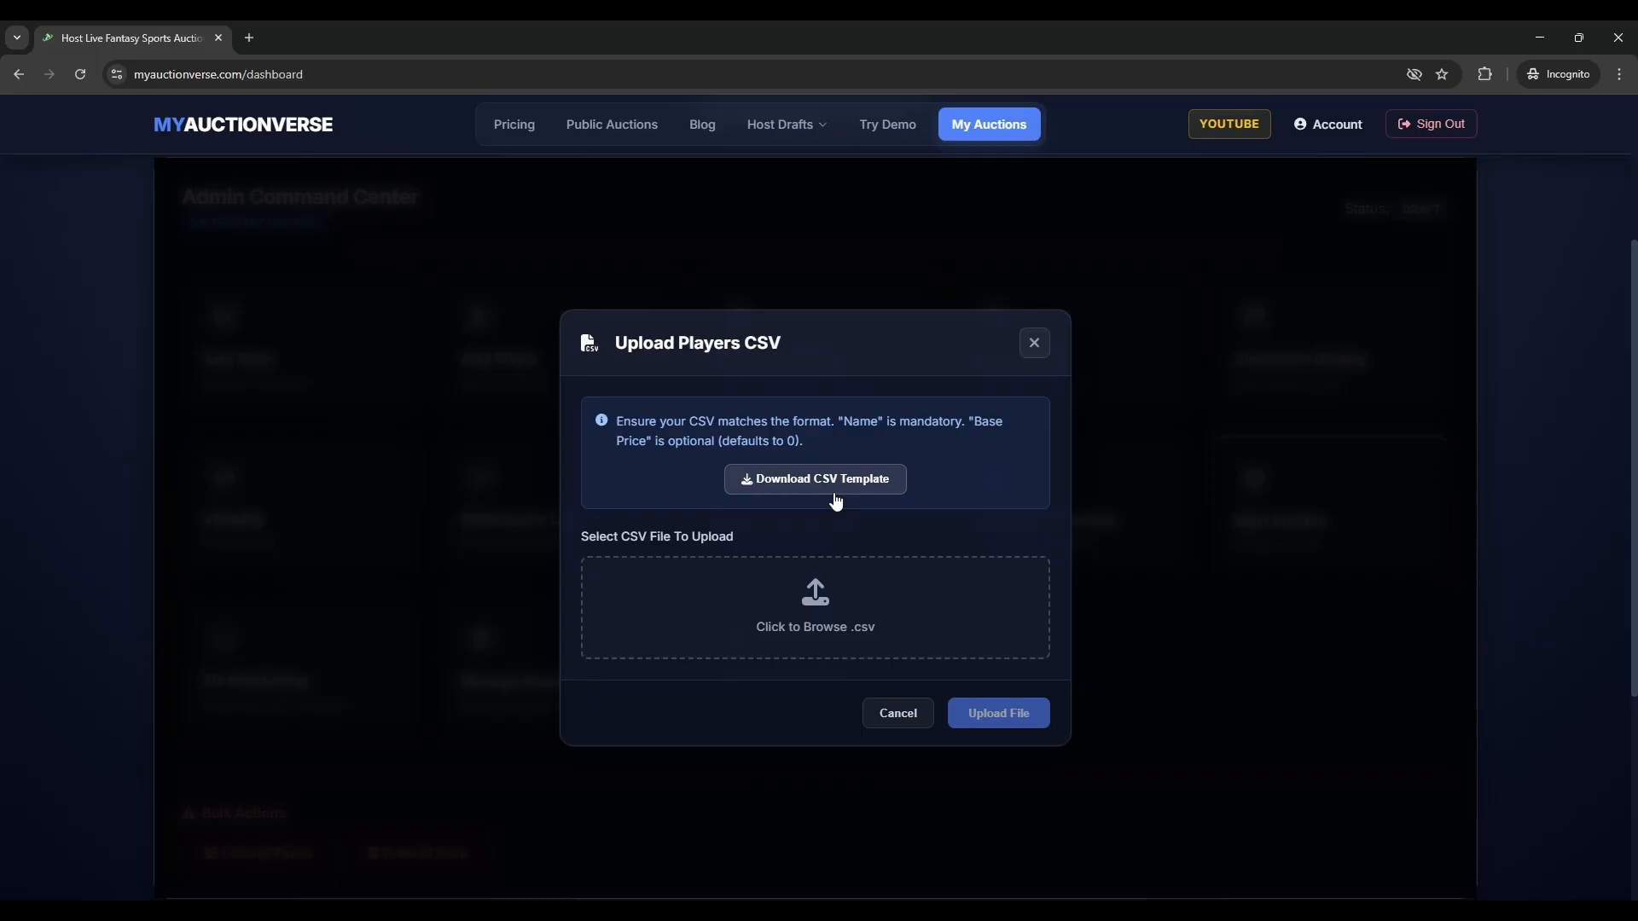
pyautogui.click(913, 716)
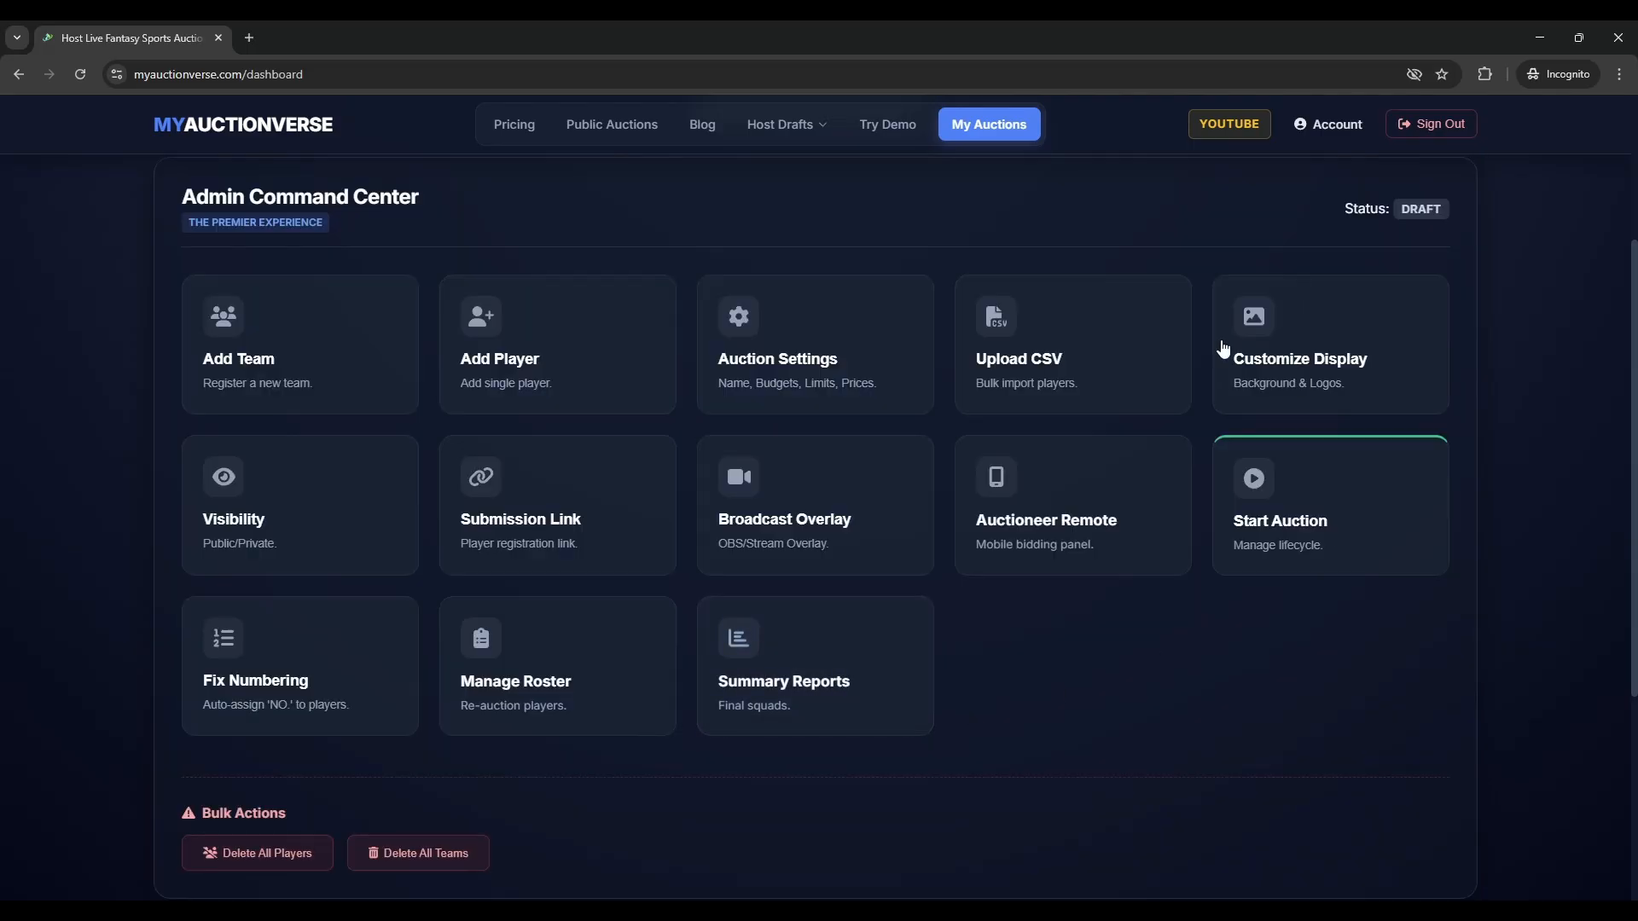
pyautogui.scroll(2, 1109, 527)
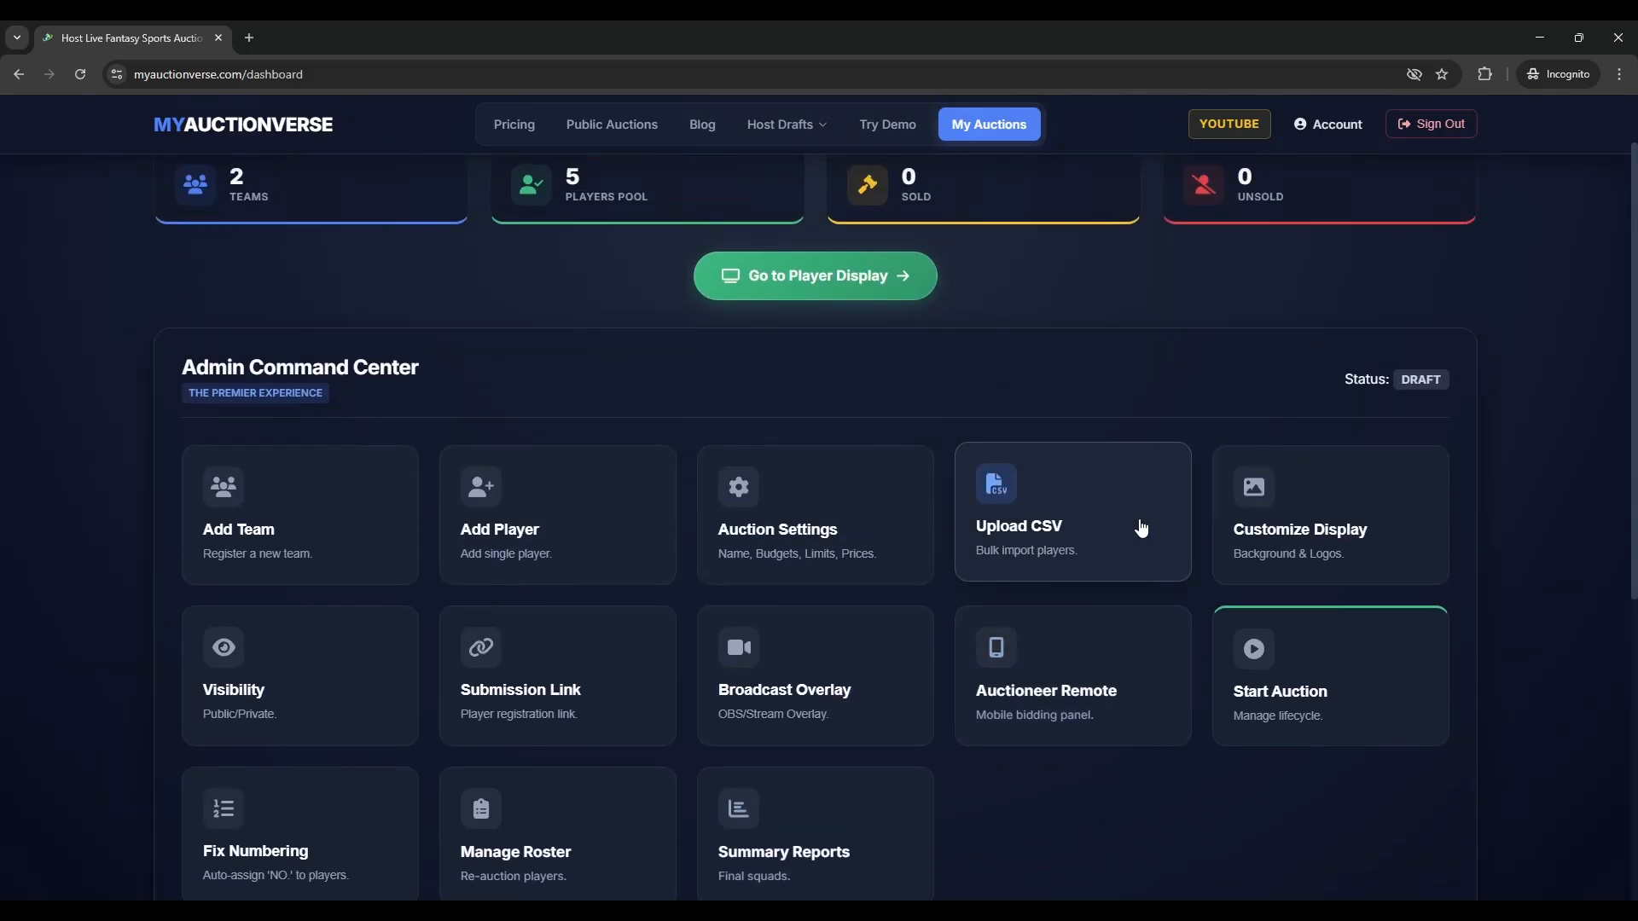
pyautogui.scroll(1, 849, 439)
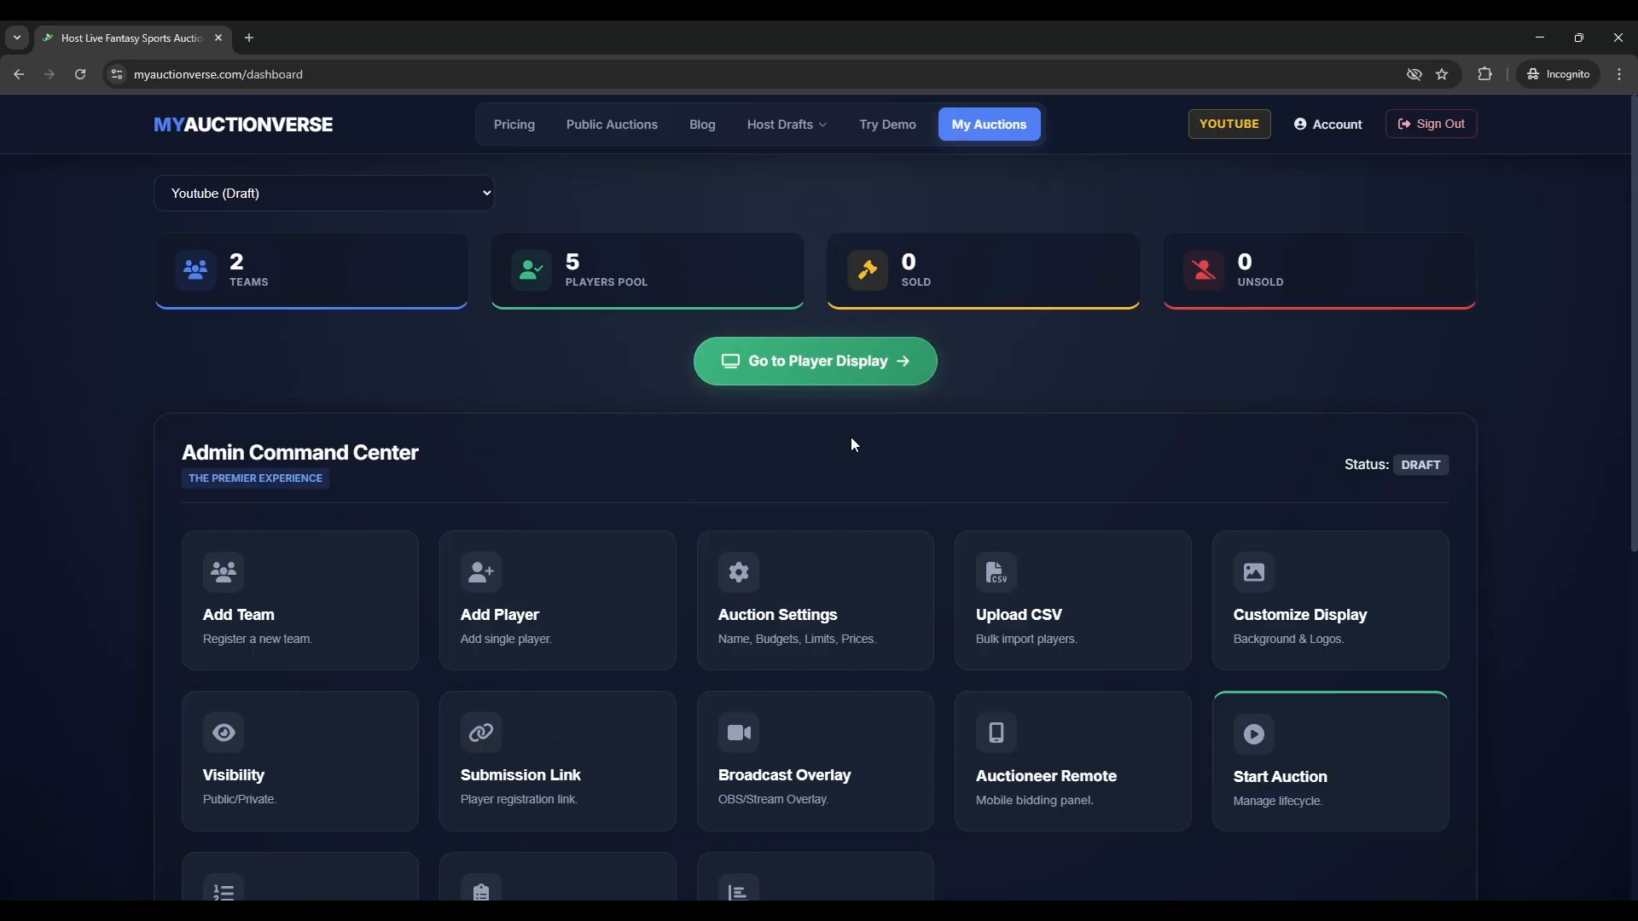
pyautogui.scroll(-2, 851, 436)
# - In Manage Roster, assign Absolute Zero as a star player for Blazers
pyautogui.click(522, 777)
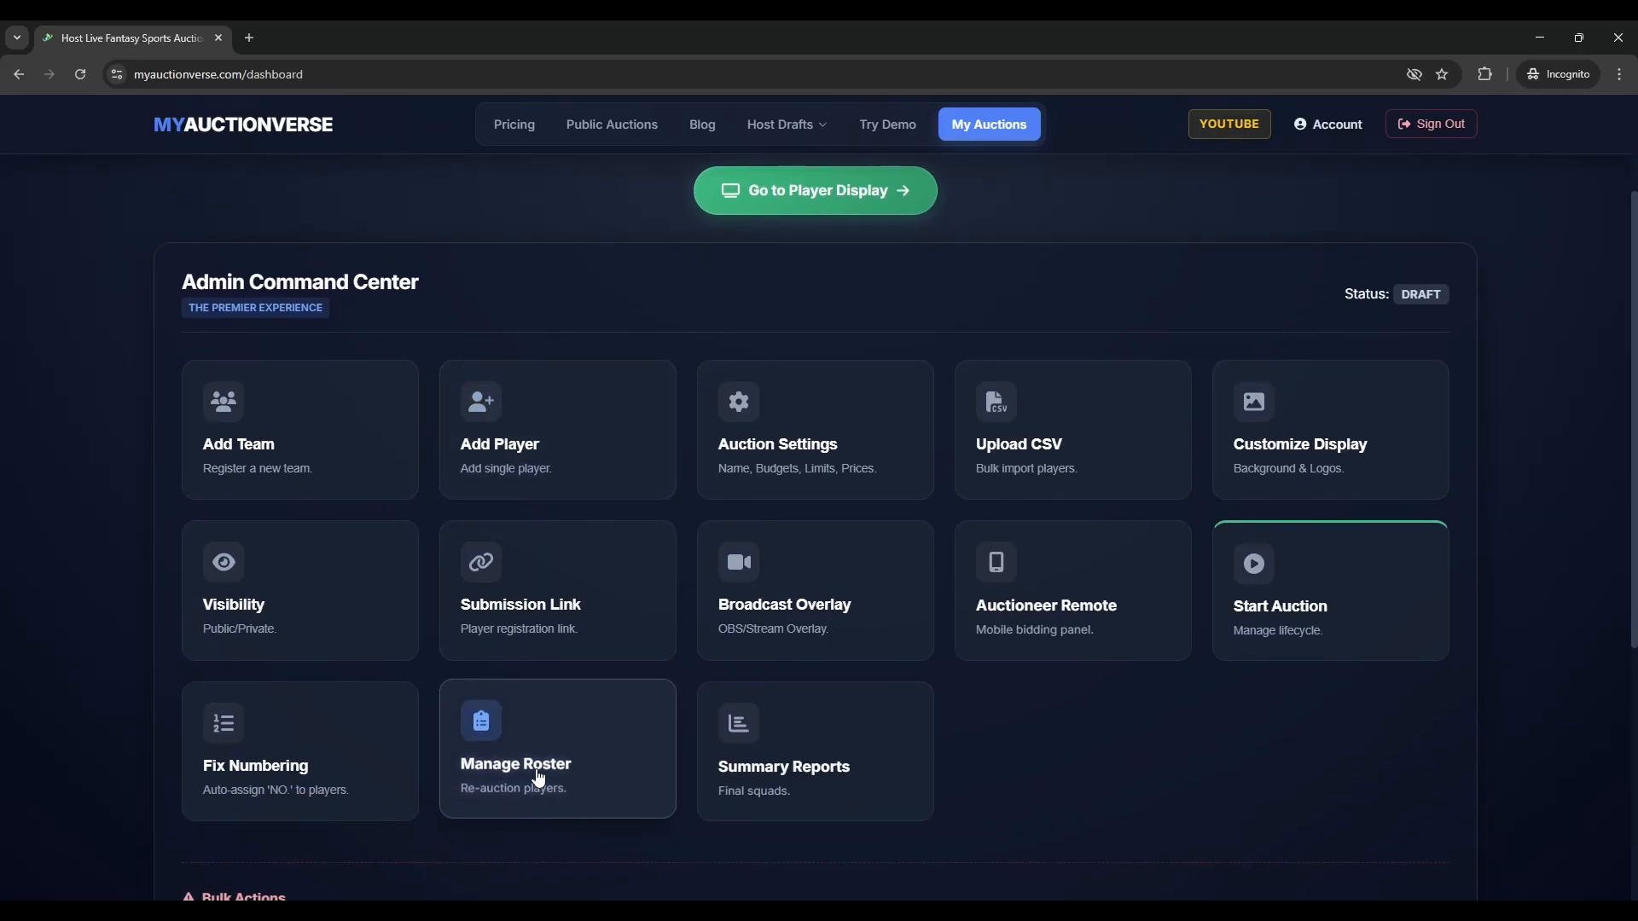
pyautogui.scroll(2, 954, 529)
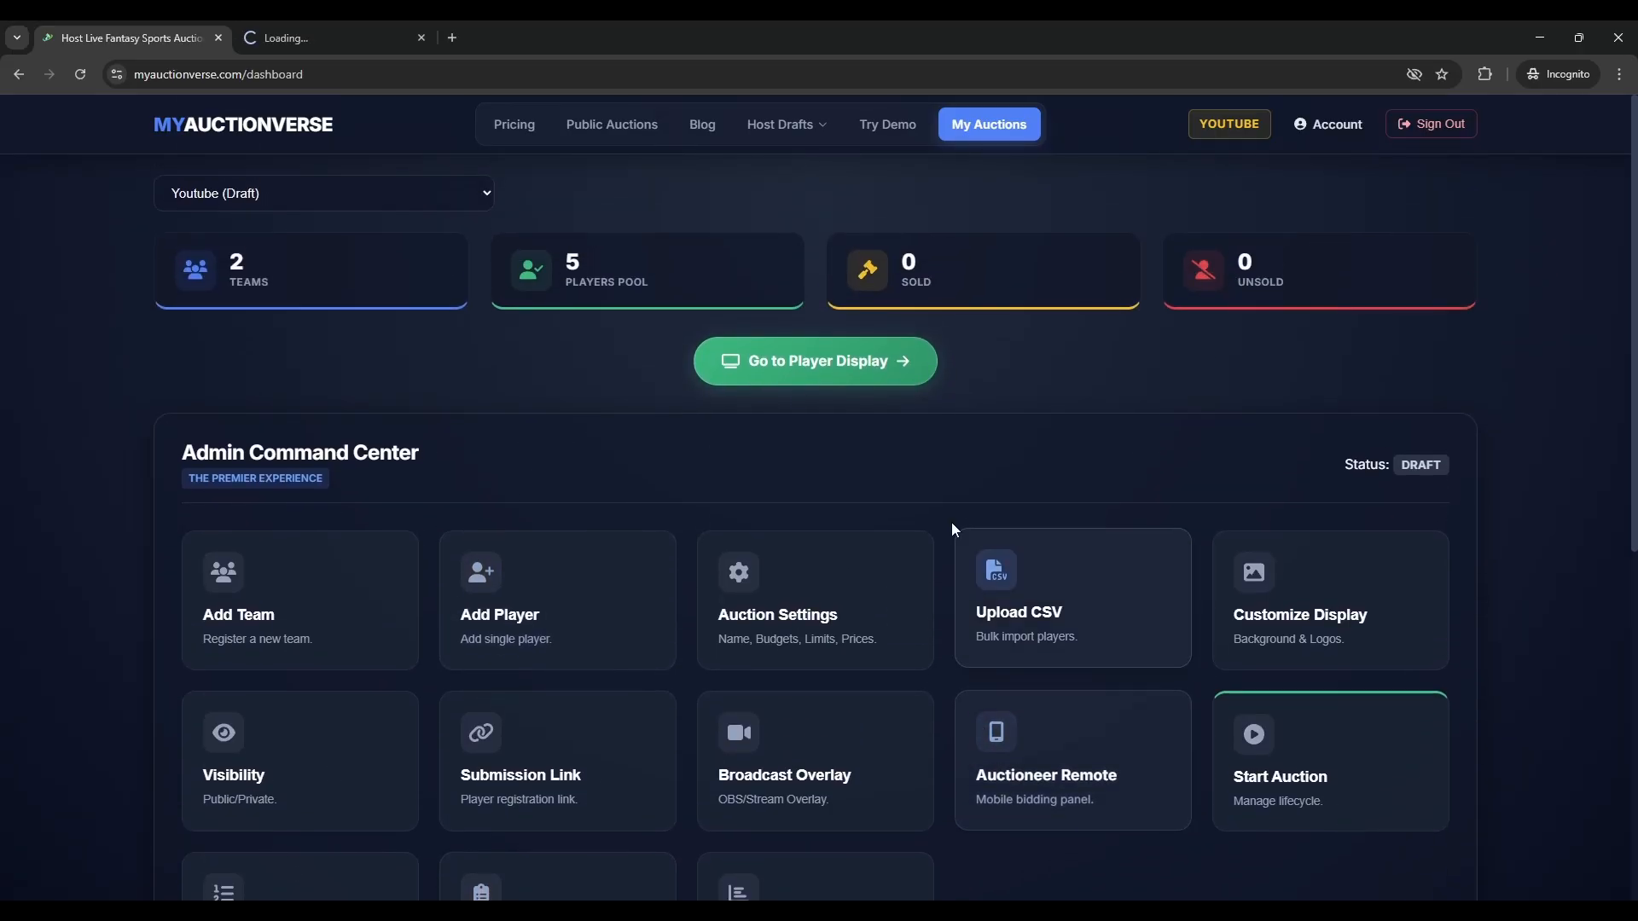
pyautogui.click(294, 37)
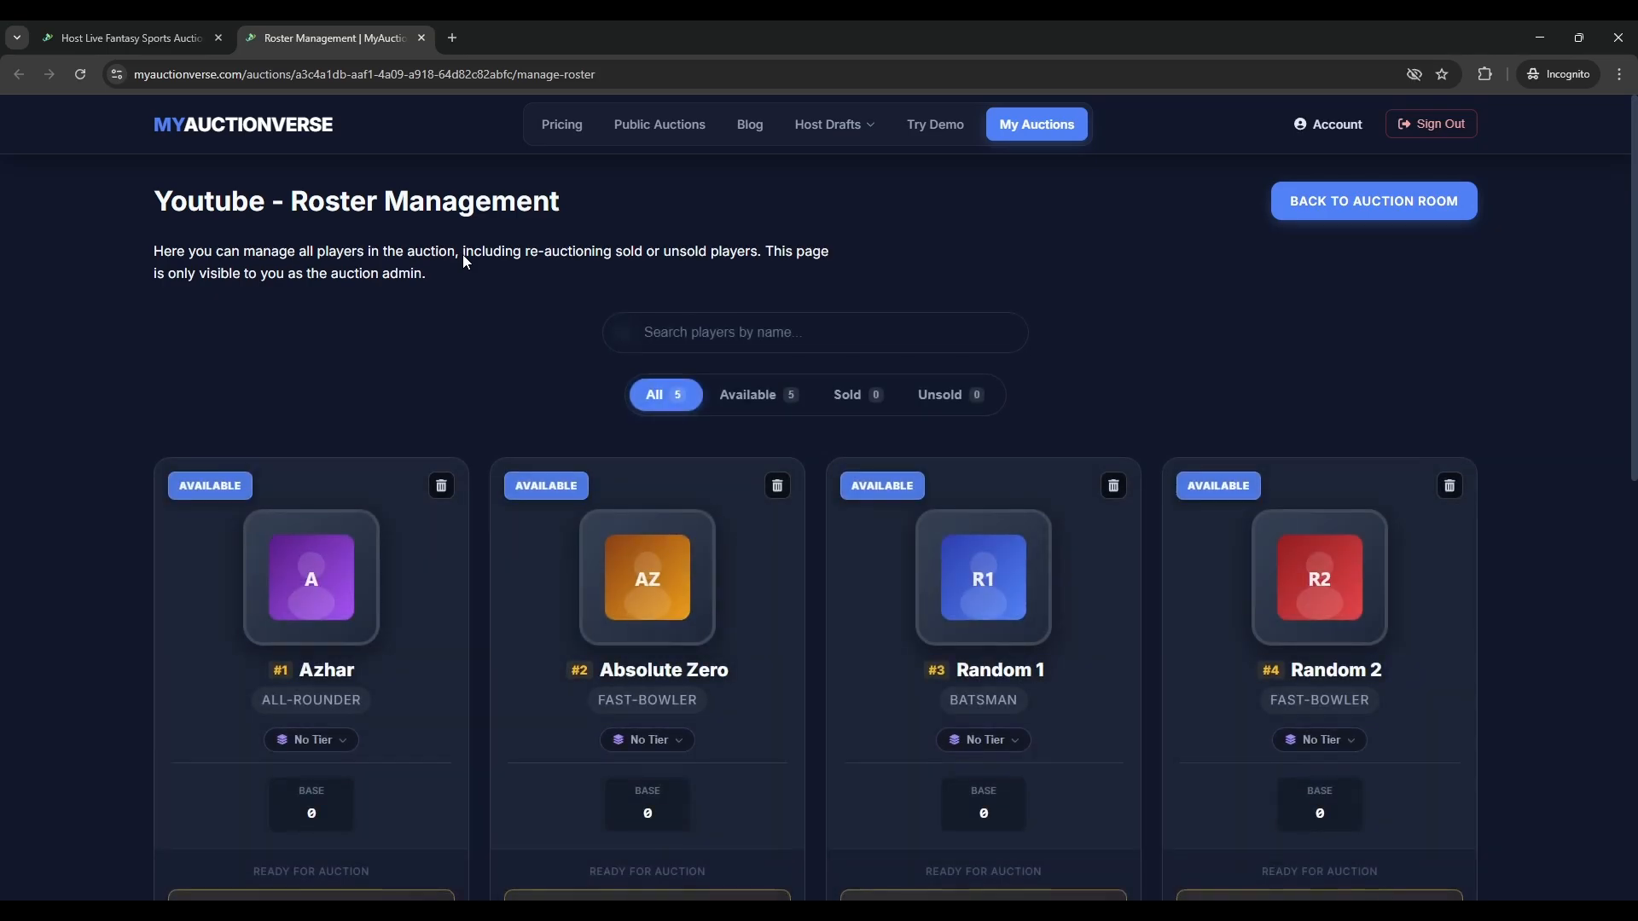
pyautogui.scroll(-5, 684, 494)
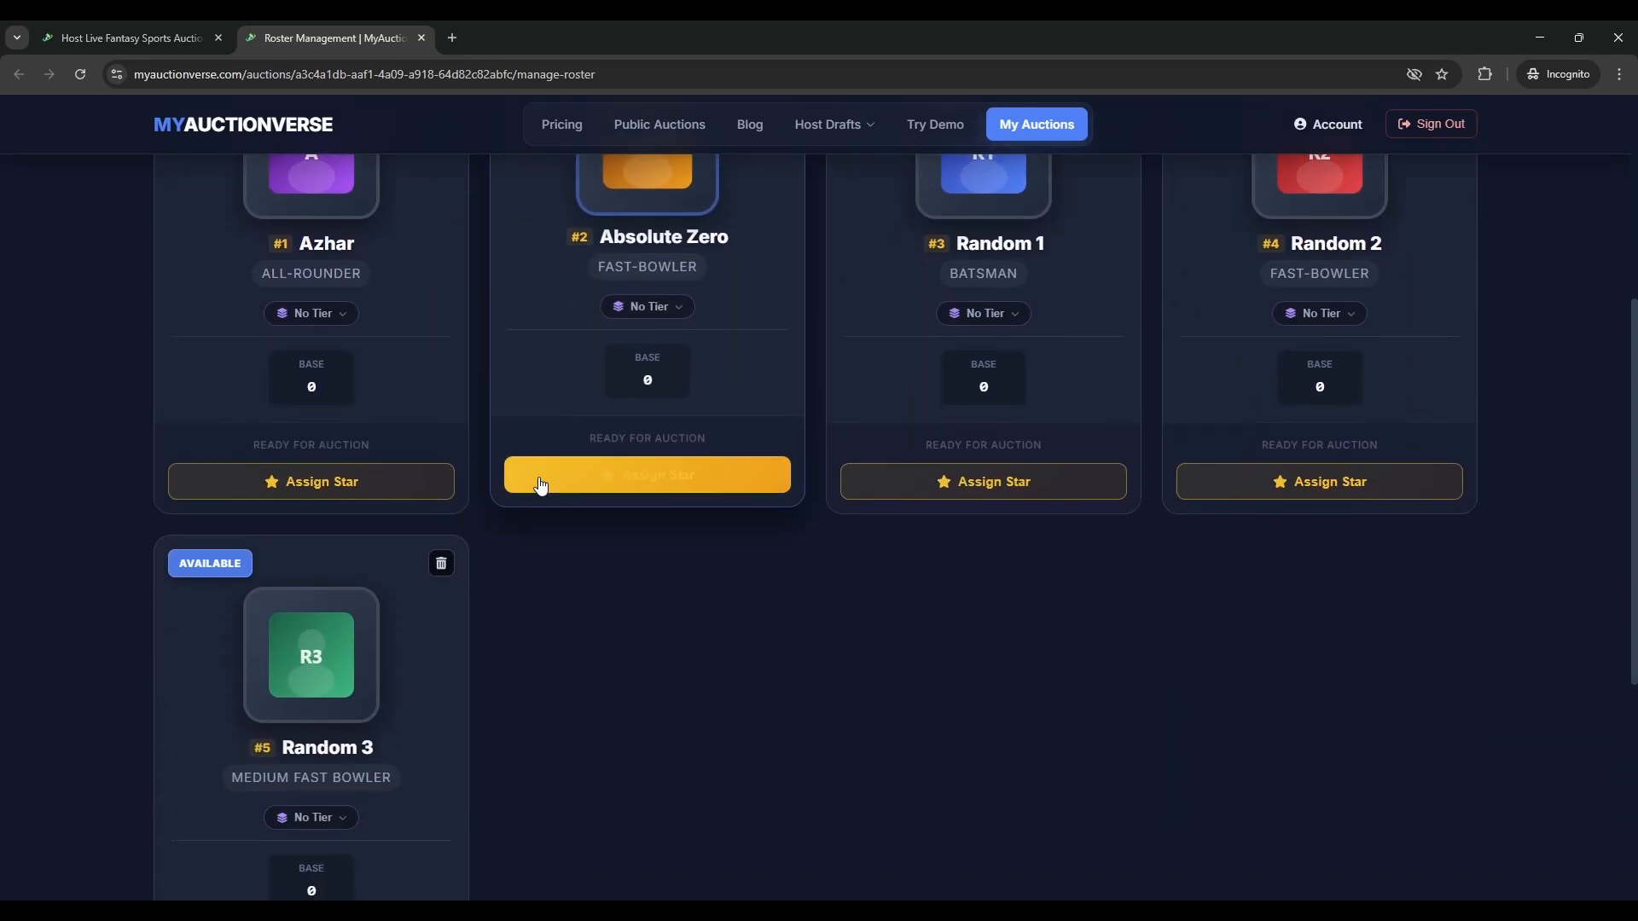
pyautogui.click(708, 501)
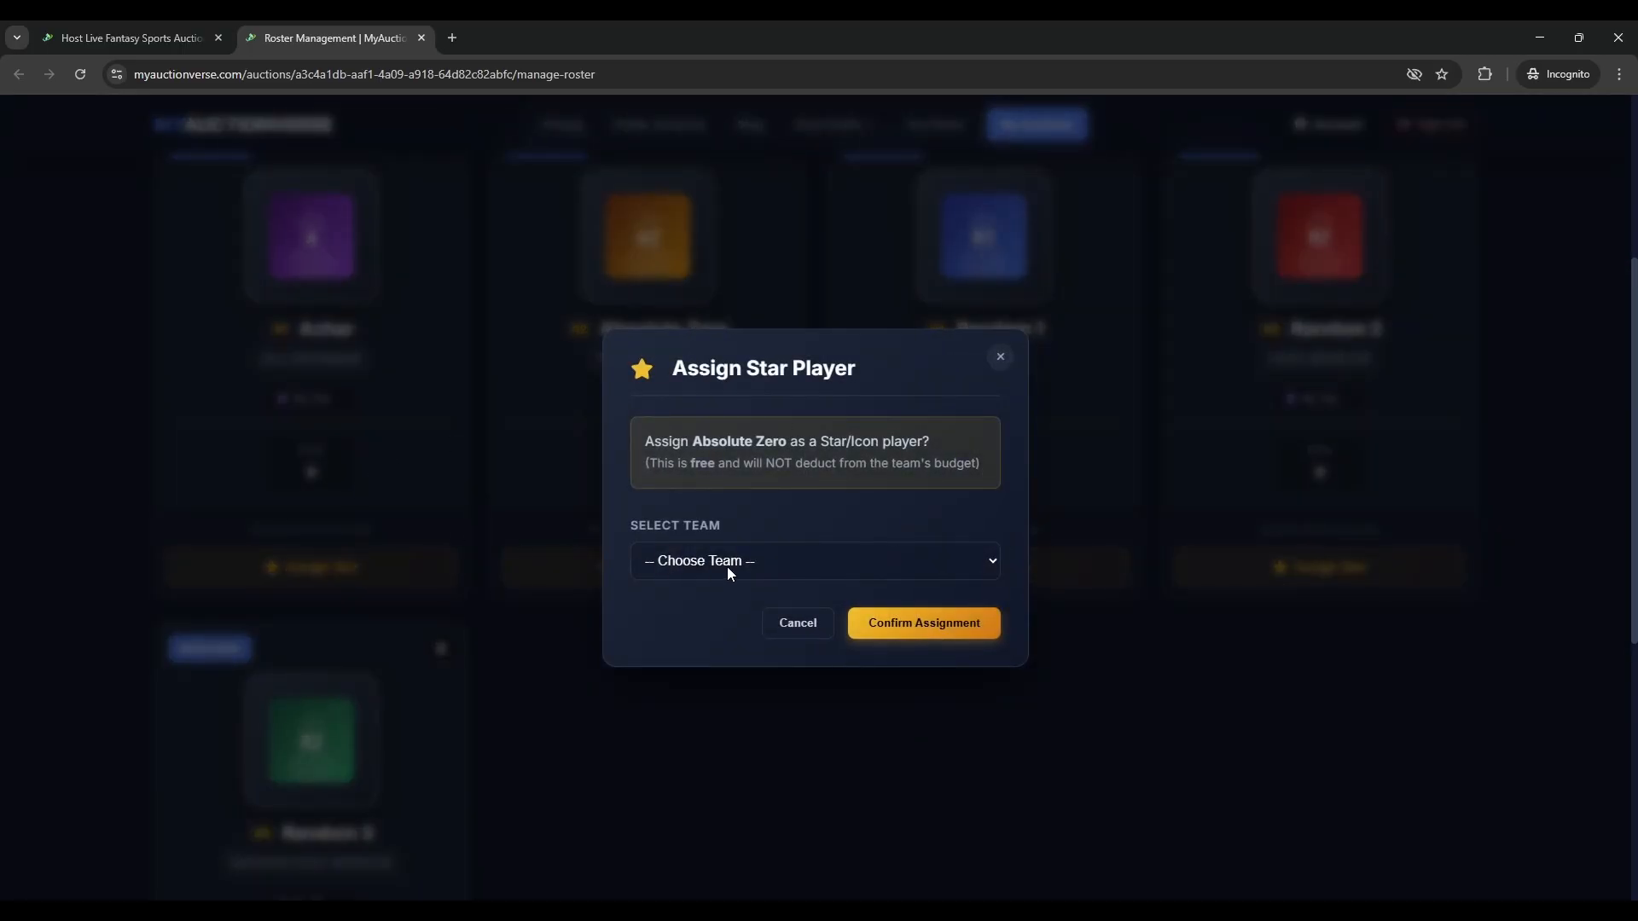
pyautogui.click(727, 566)
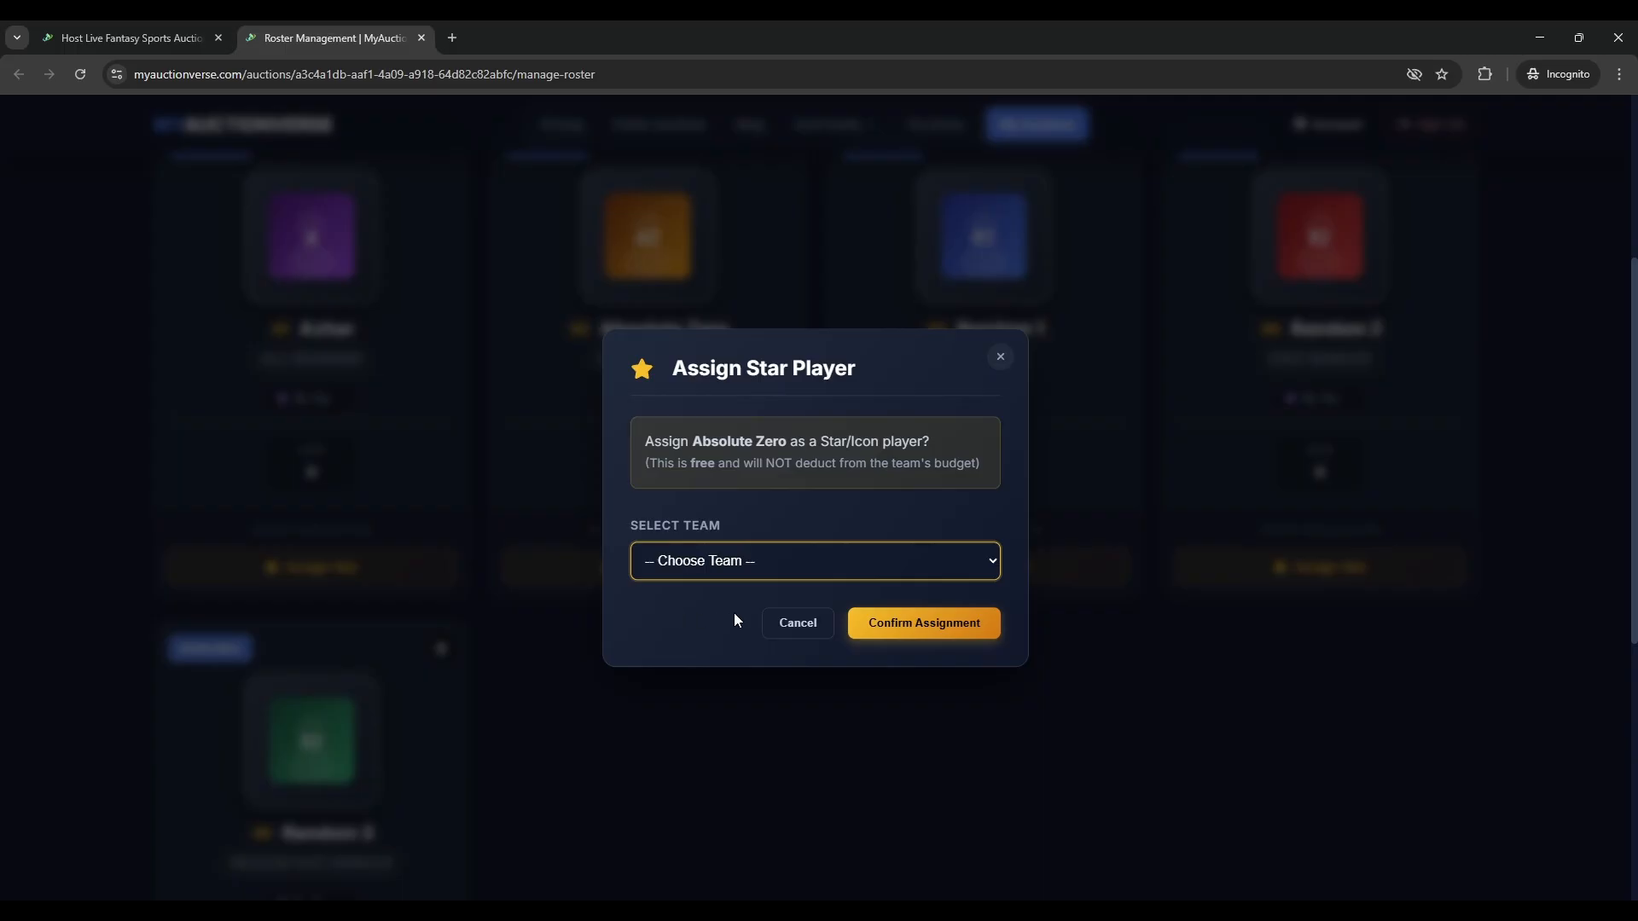
pyautogui.press('Down')
pyautogui.click(952, 625)
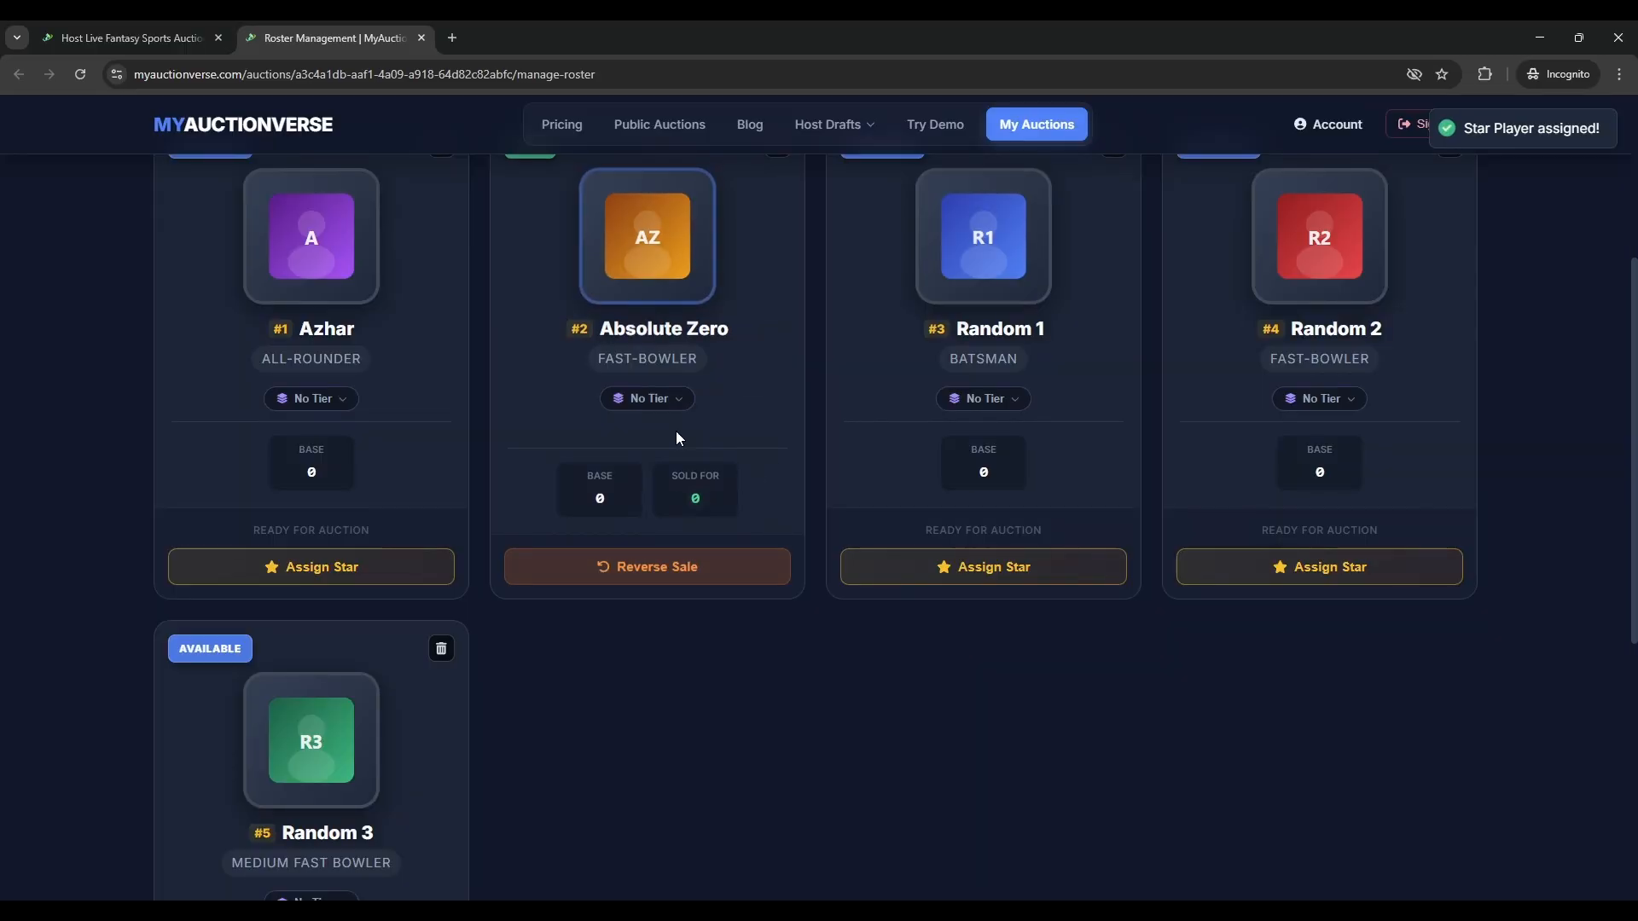
pyautogui.scroll(1, 427, 556)
pyautogui.scroll(2, 641, 511)
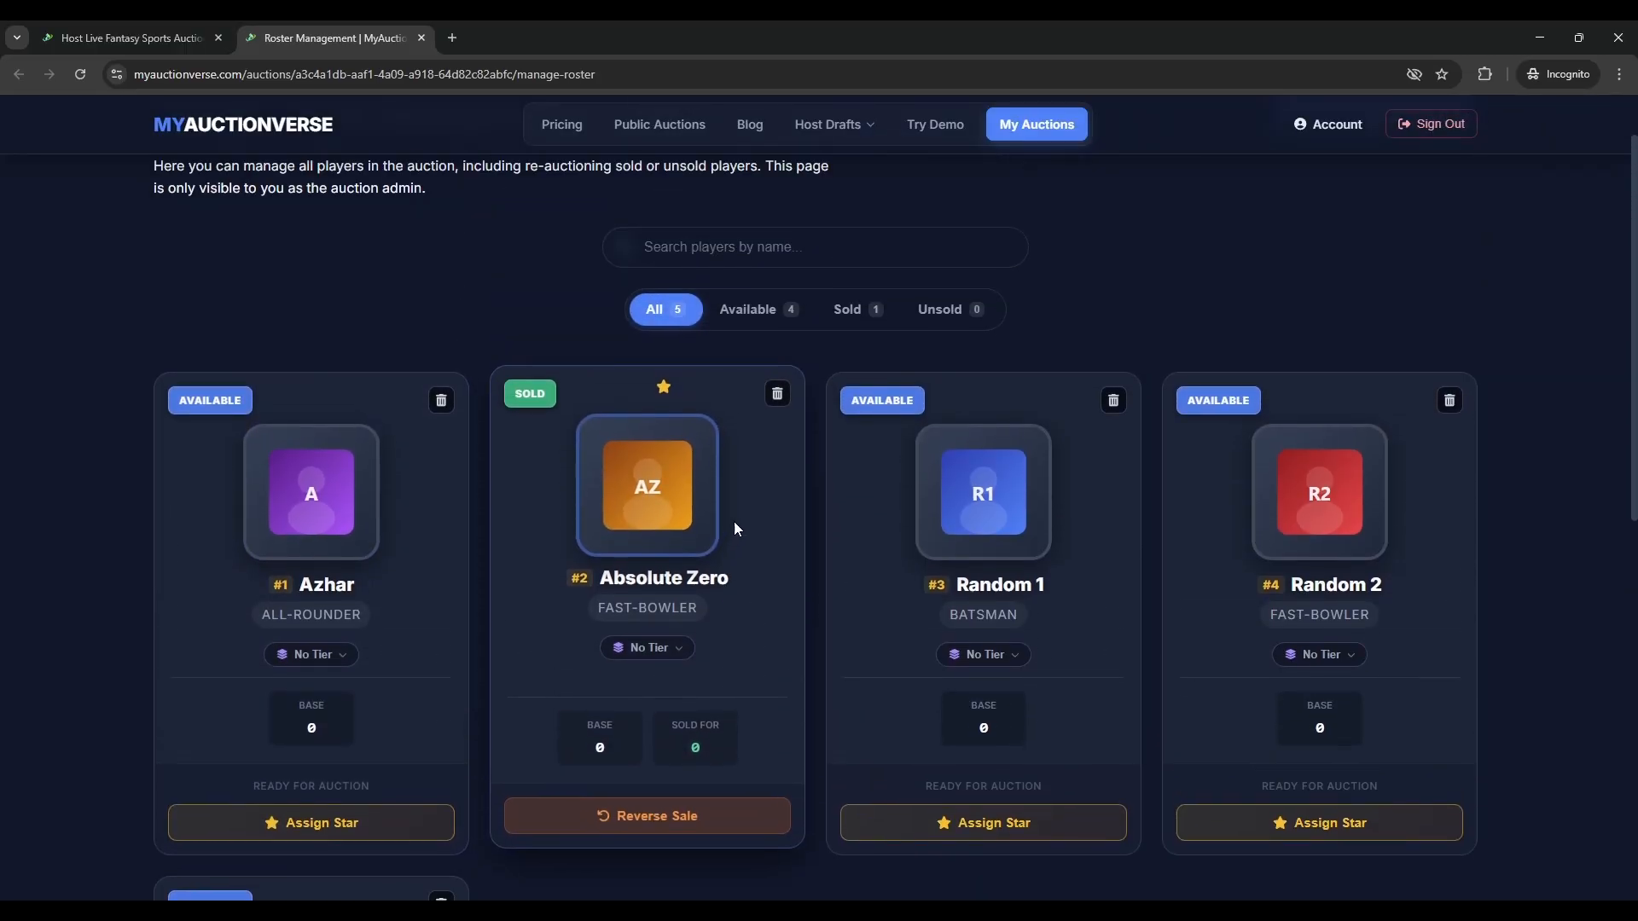
pyautogui.scroll(-1, 731, 523)
# - Set Absolute Zero and Random 1 to Tier 1, and Random 2 and Random 3 to Tier 2
pyautogui.click(647, 567)
pyautogui.click(740, 547)
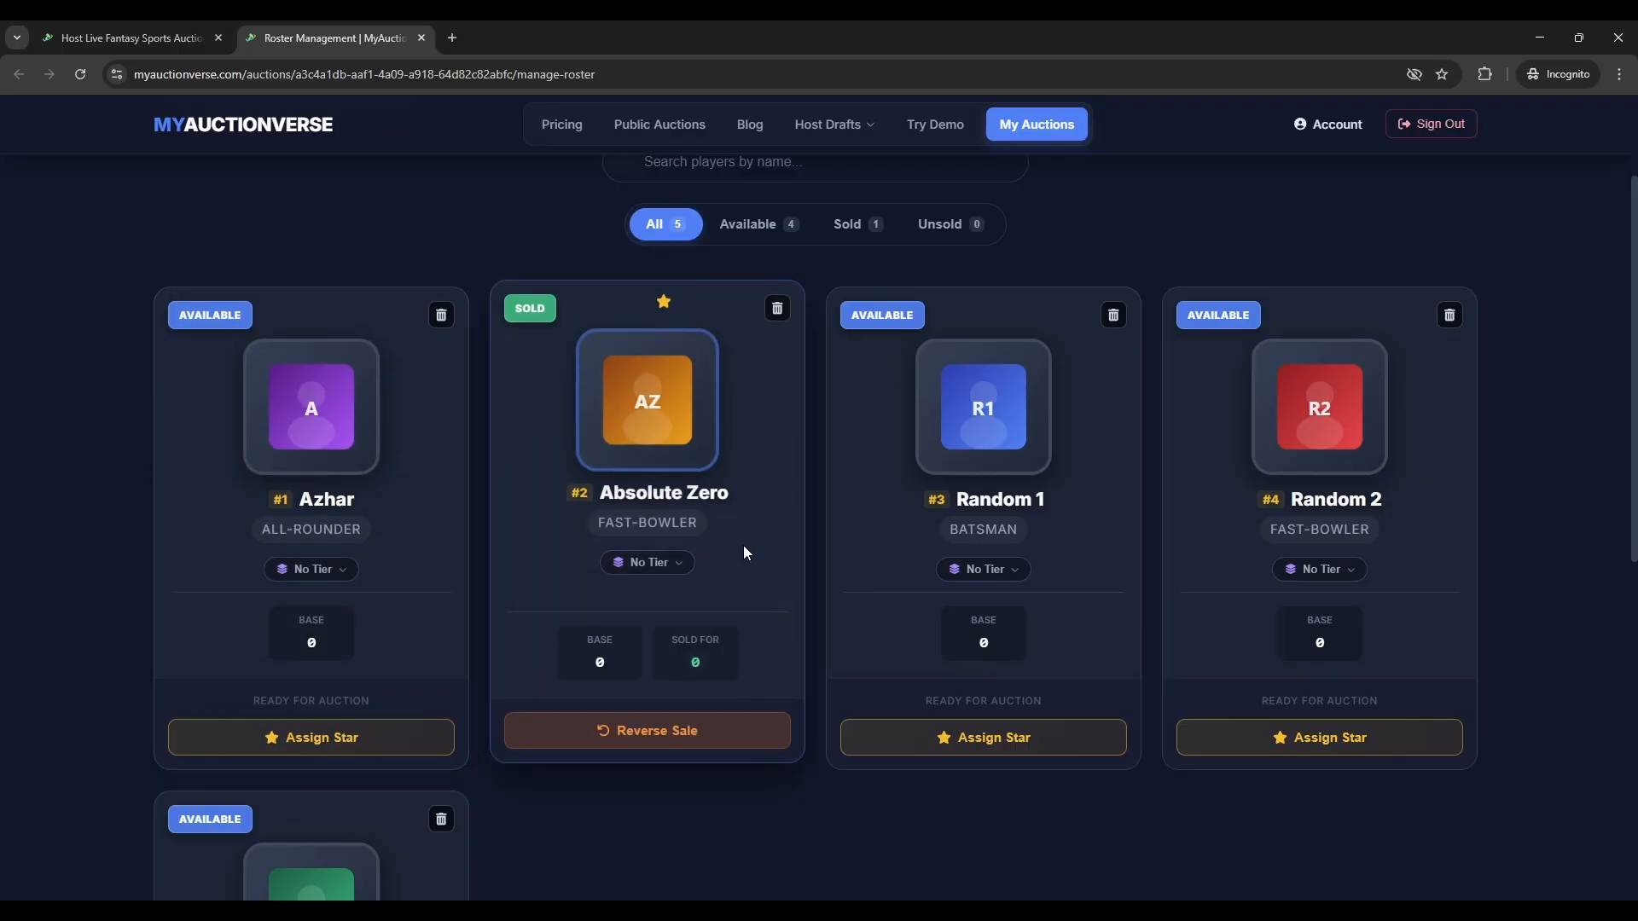
pyautogui.click(648, 563)
pyautogui.click(652, 622)
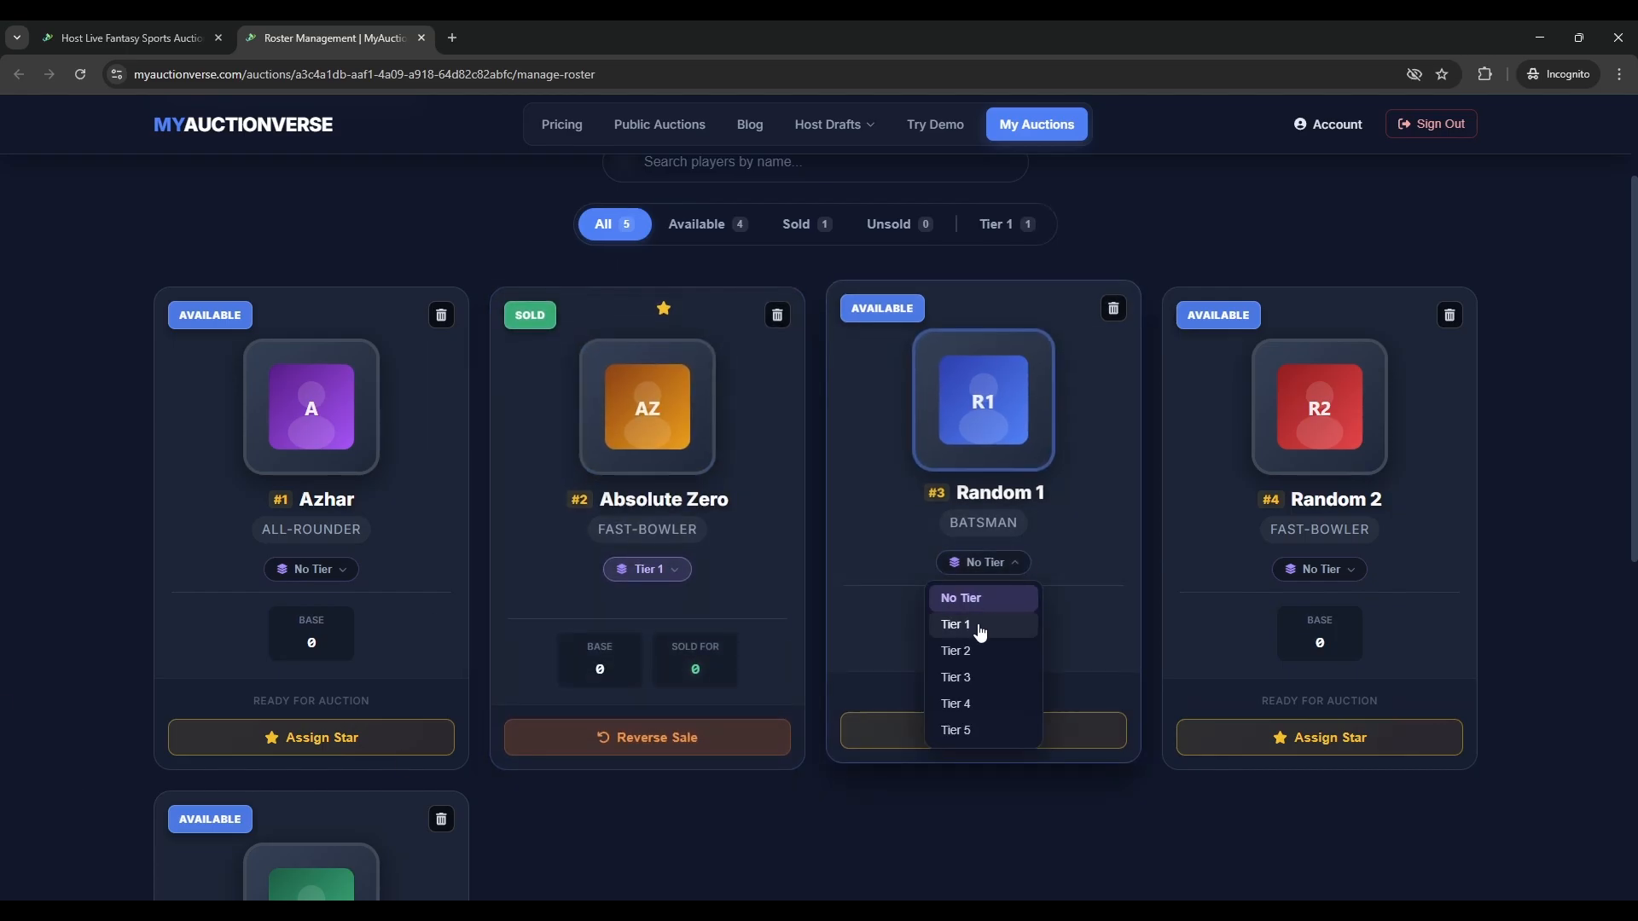
pyautogui.click(975, 628)
pyautogui.scroll(-1, 1063, 705)
pyautogui.click(1319, 480)
pyautogui.click(1291, 567)
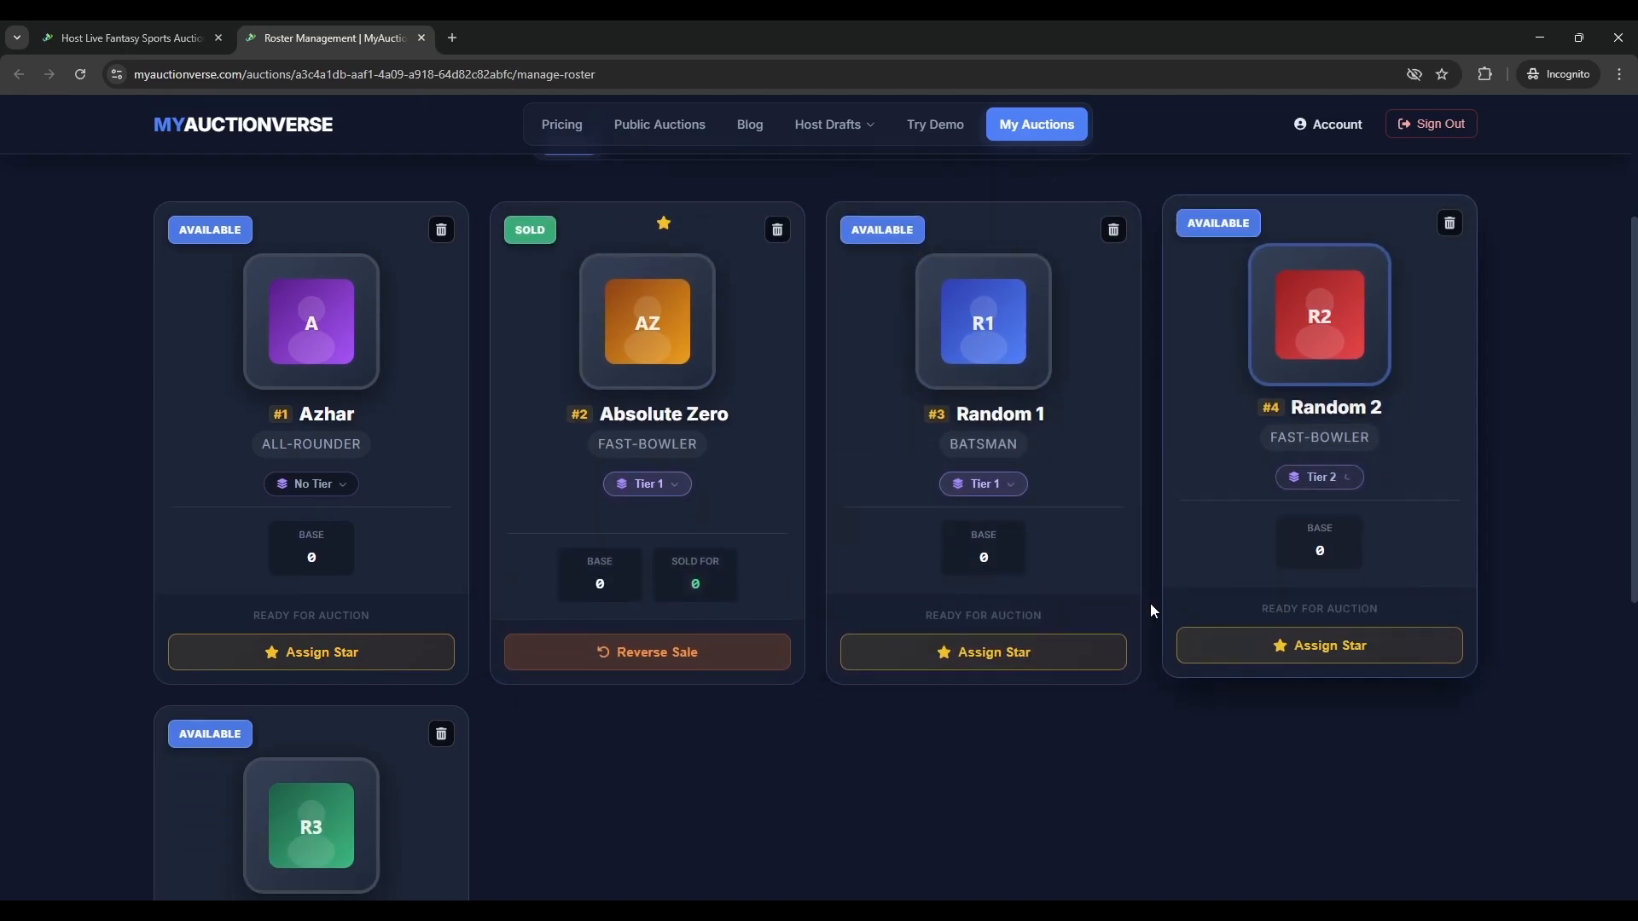
pyautogui.scroll(-3, 311, 643)
pyautogui.click(292, 730)
pyautogui.click(311, 809)
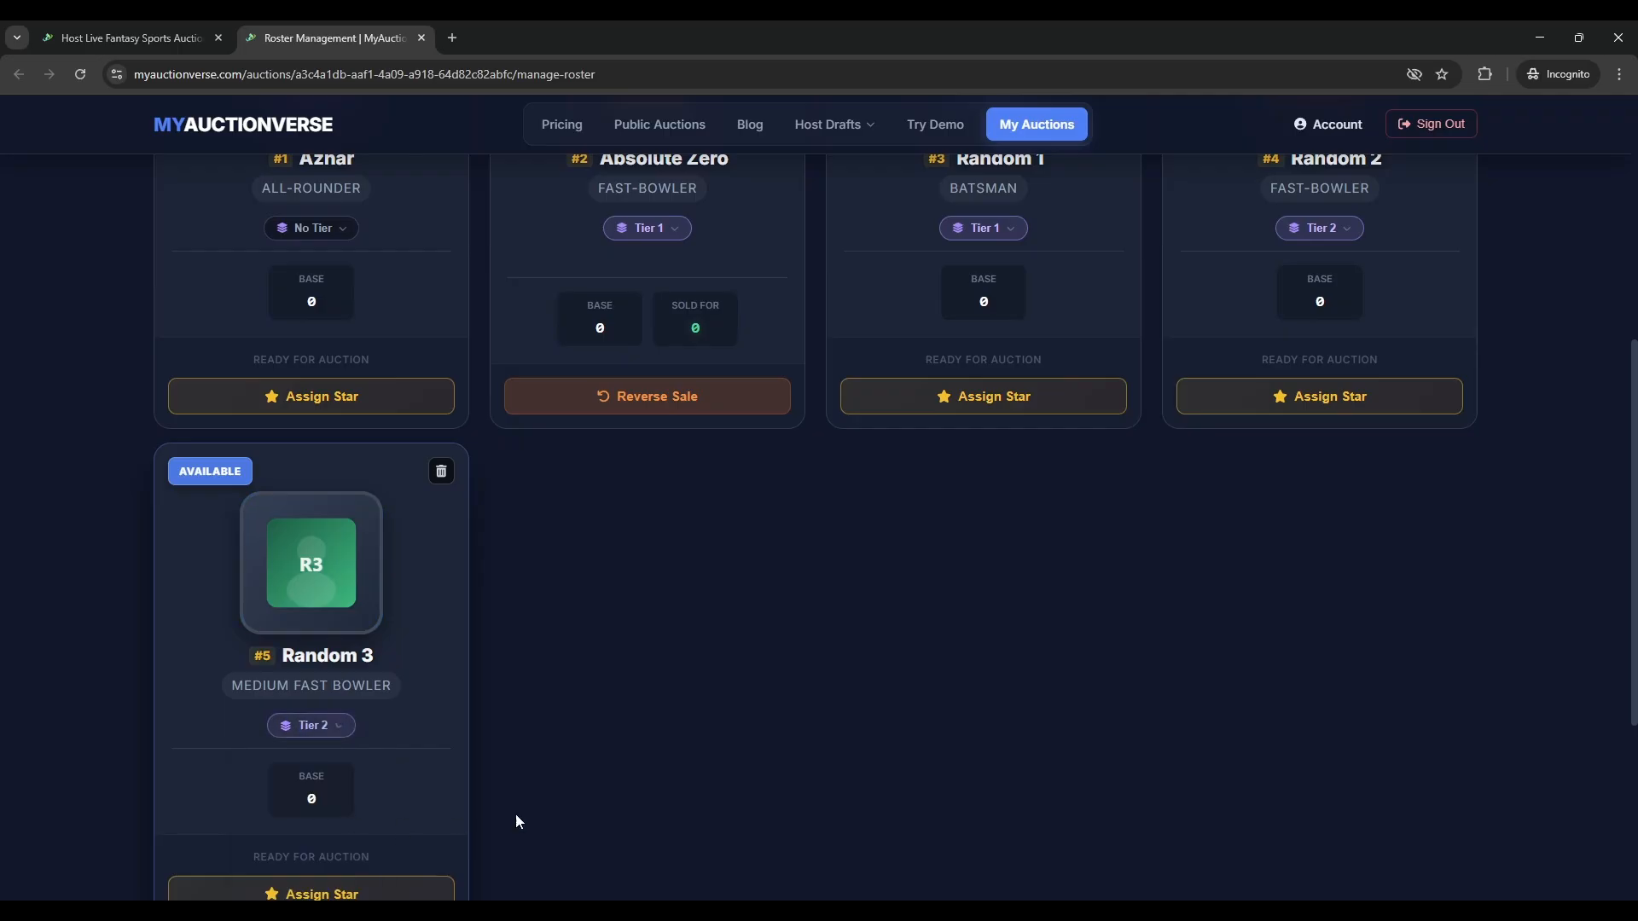
pyautogui.scroll(4, 906, 849)
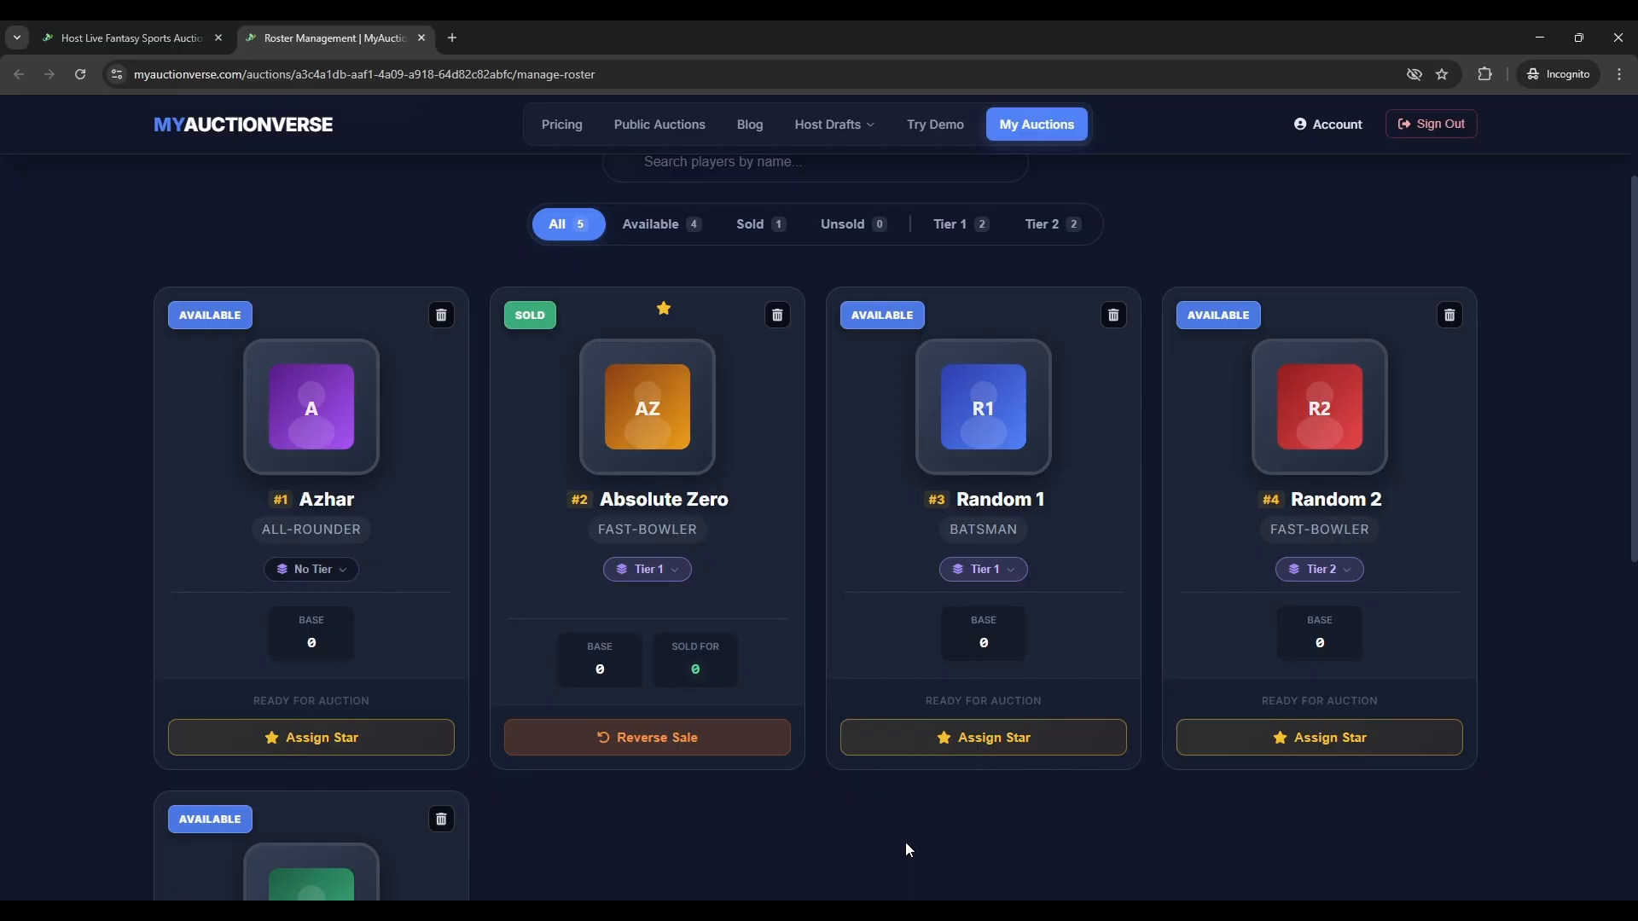
pyautogui.scroll(-1, 194, 803)
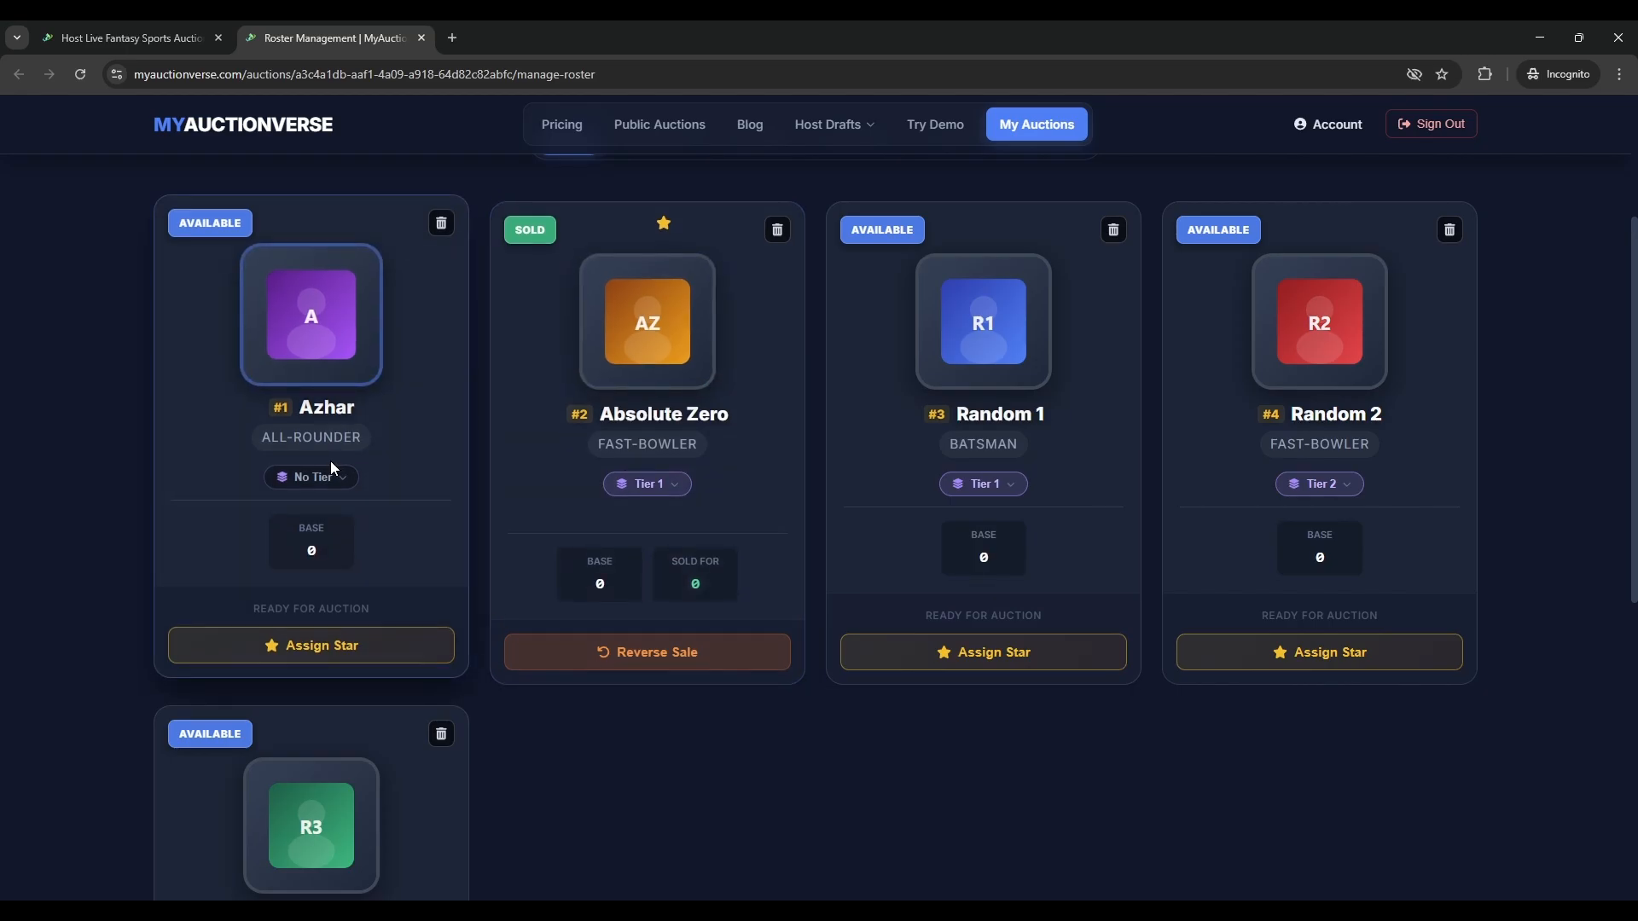
# - Delete Random 1 from the roster, confirming the deletion
pyautogui.scroll(-3, 1073, 593)
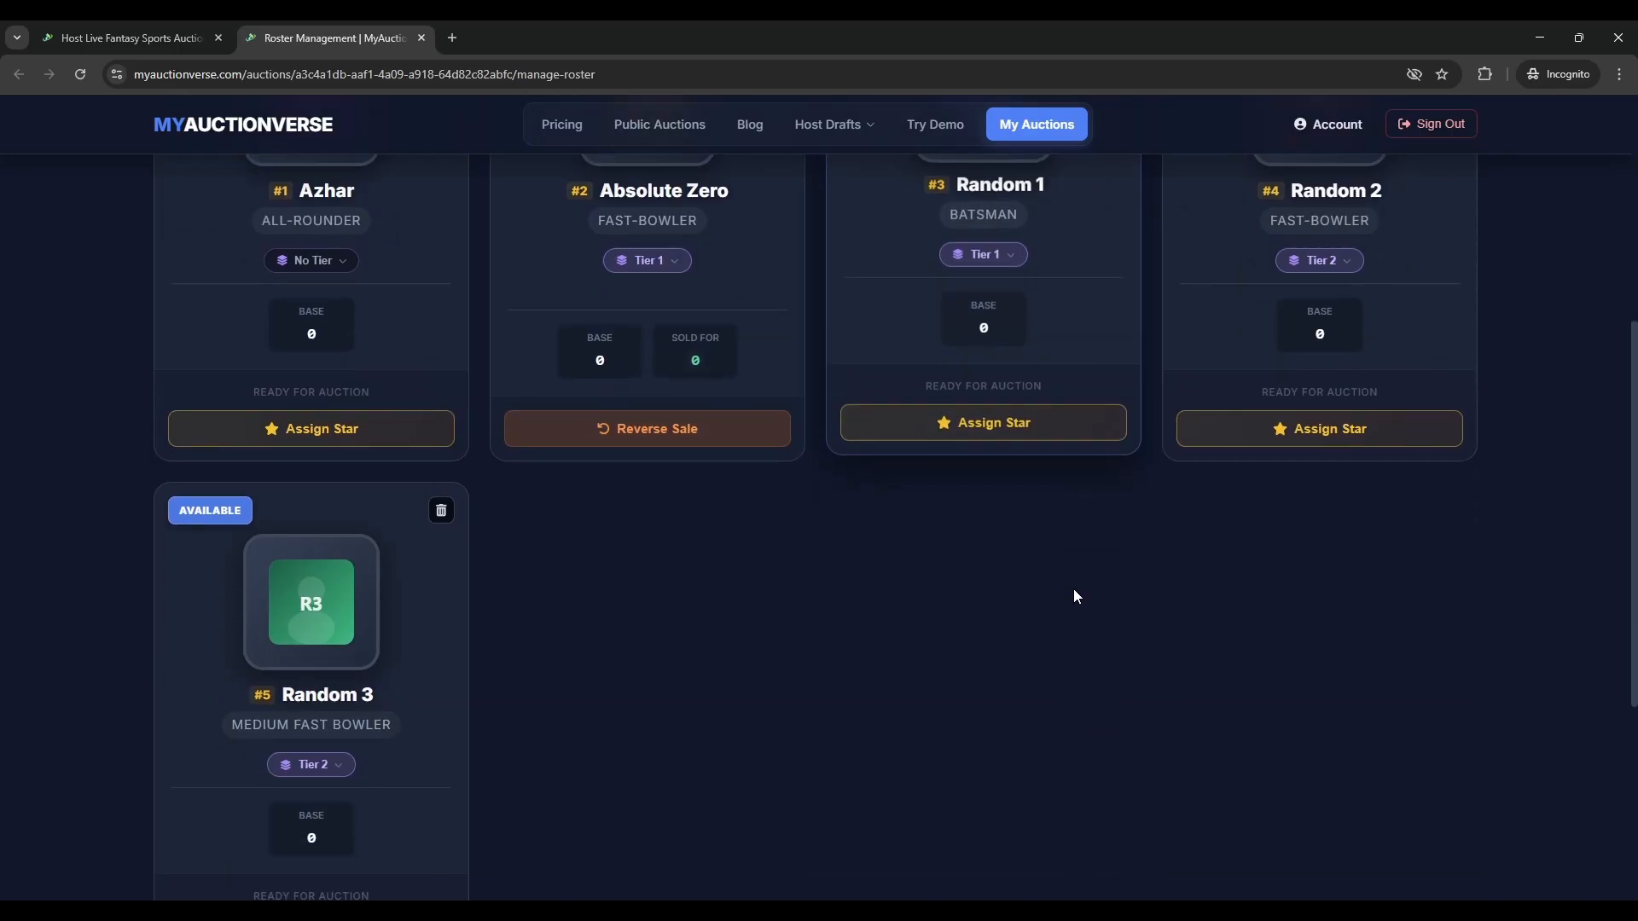
pyautogui.scroll(4, 1062, 558)
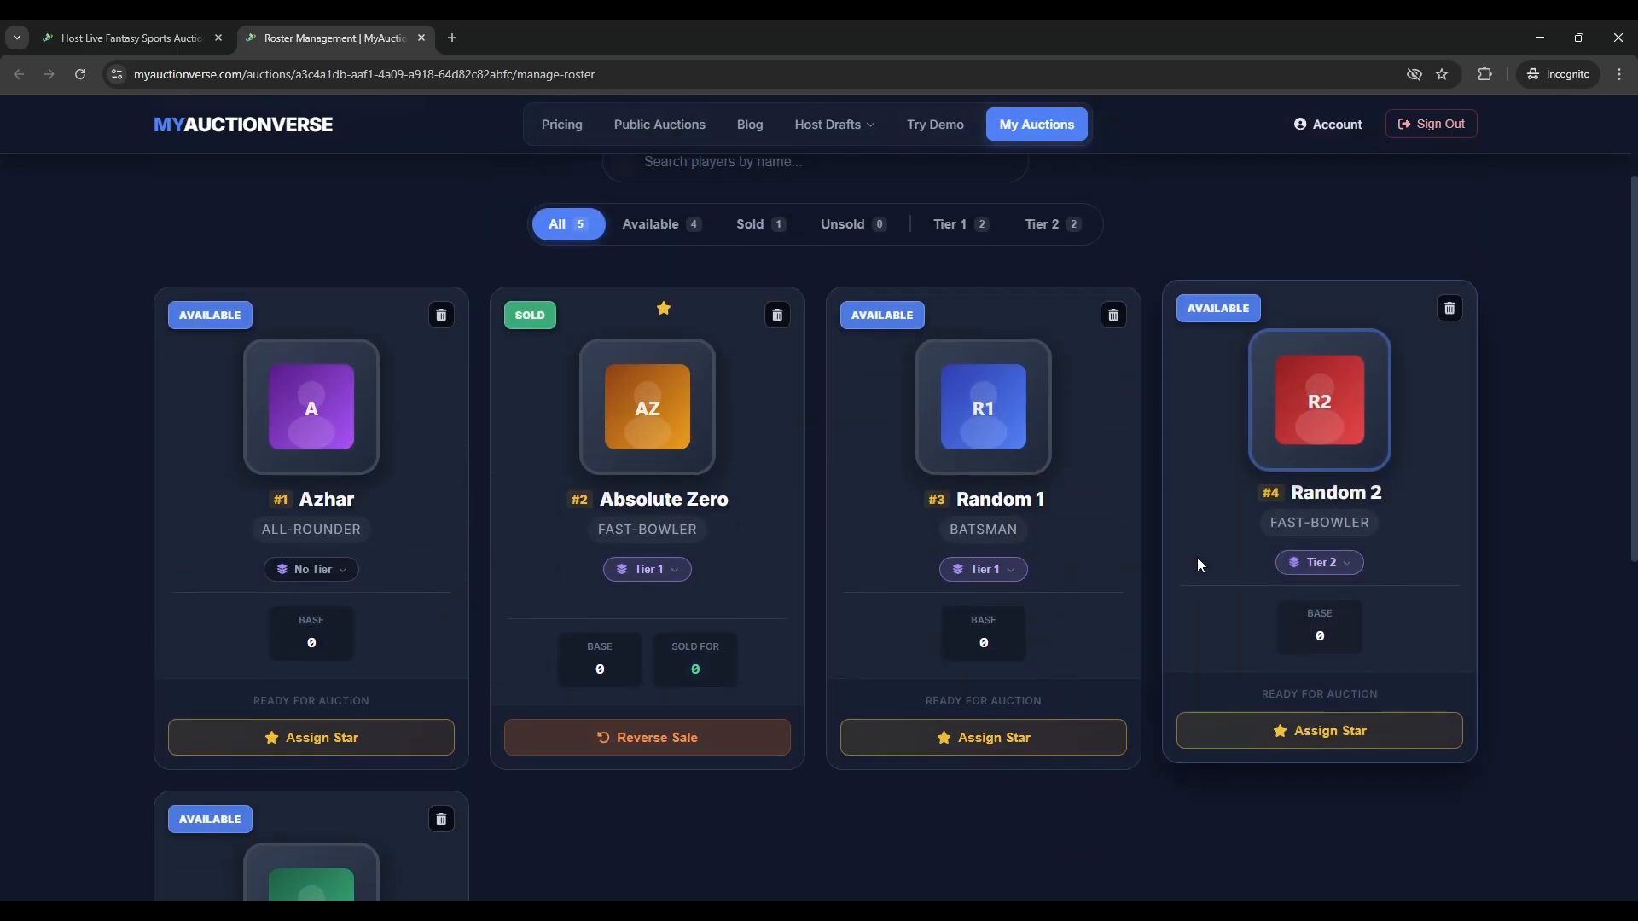
pyautogui.click(1113, 315)
pyautogui.click(940, 590)
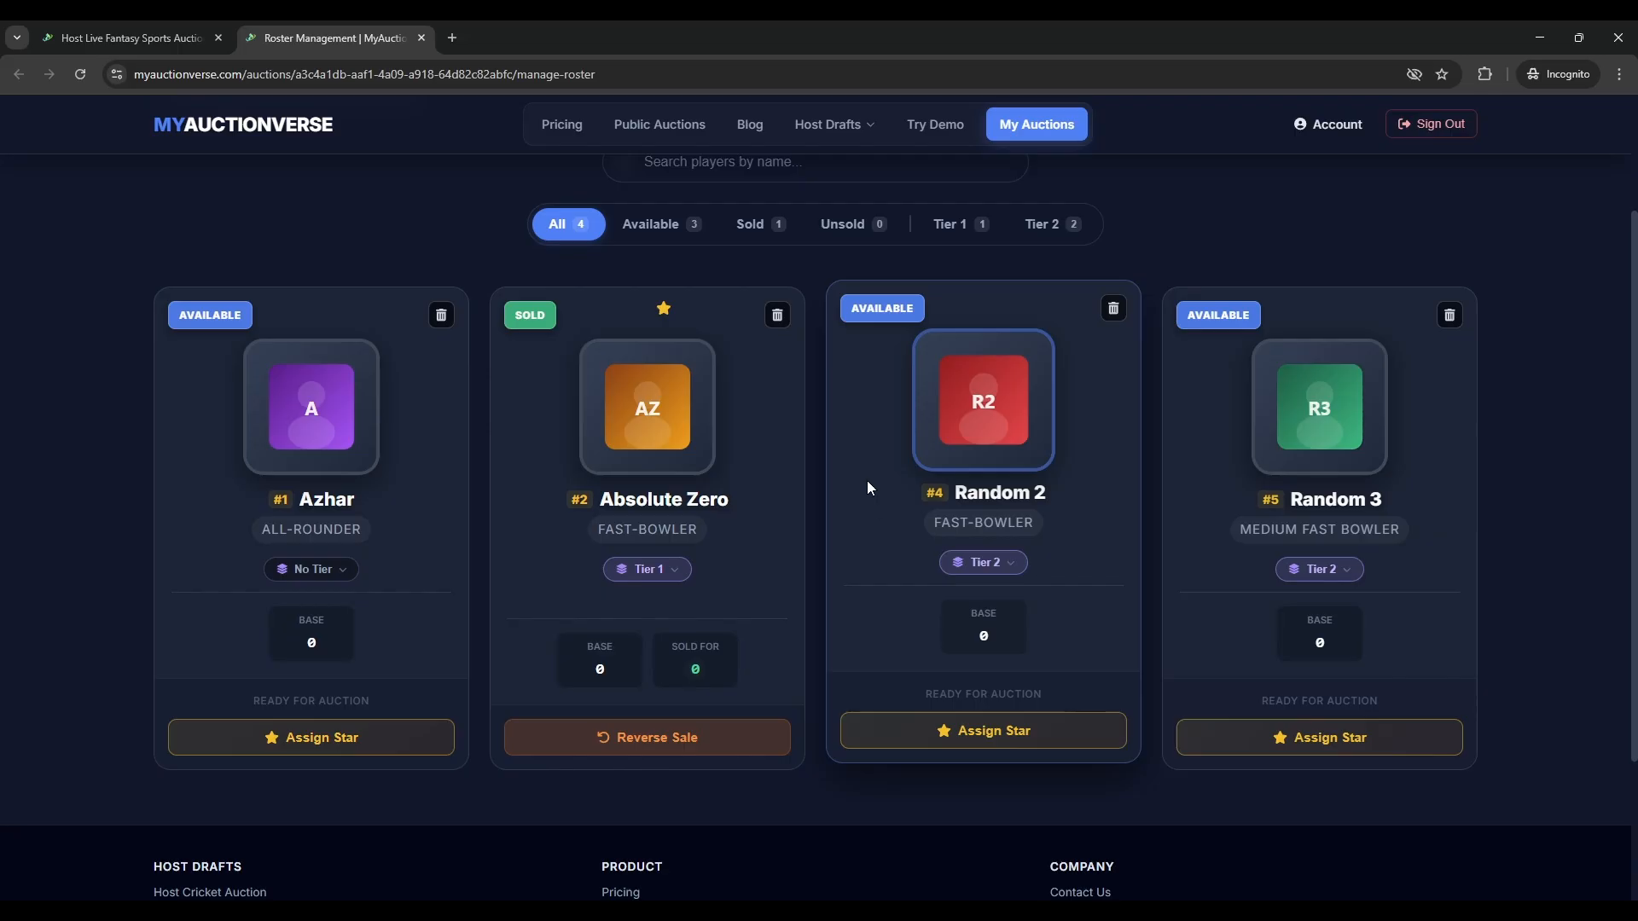
# - Renumber all players sequentially with Fix Numbering on the dashboard
pyautogui.click(128, 38)
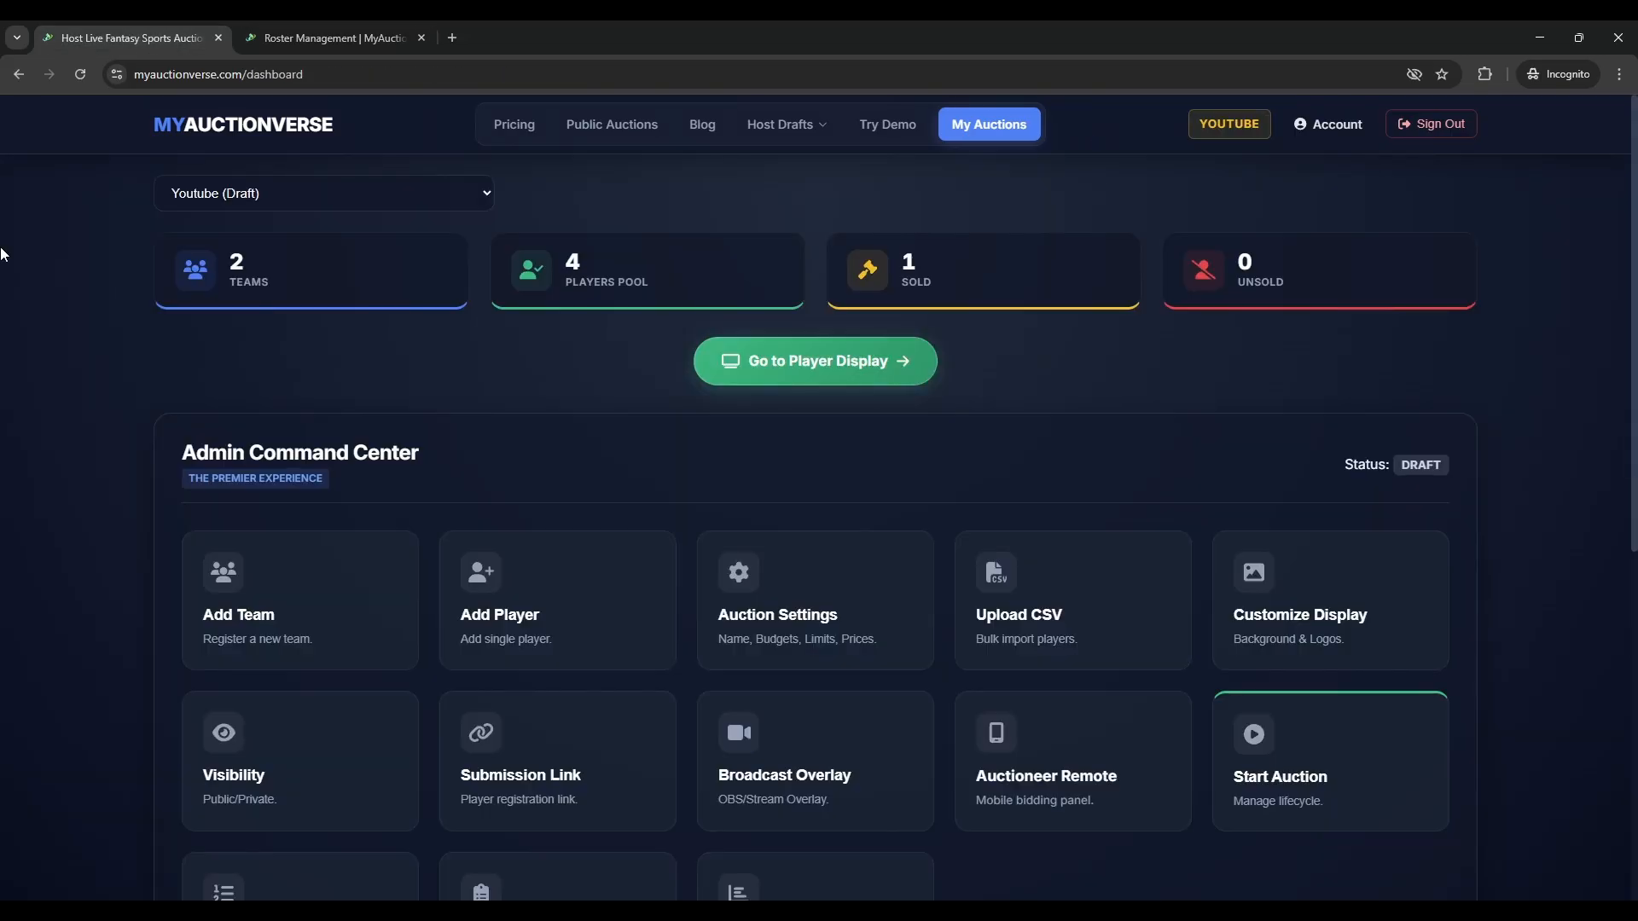
pyautogui.scroll(-2, 402, 541)
pyautogui.scroll(-1, 286, 532)
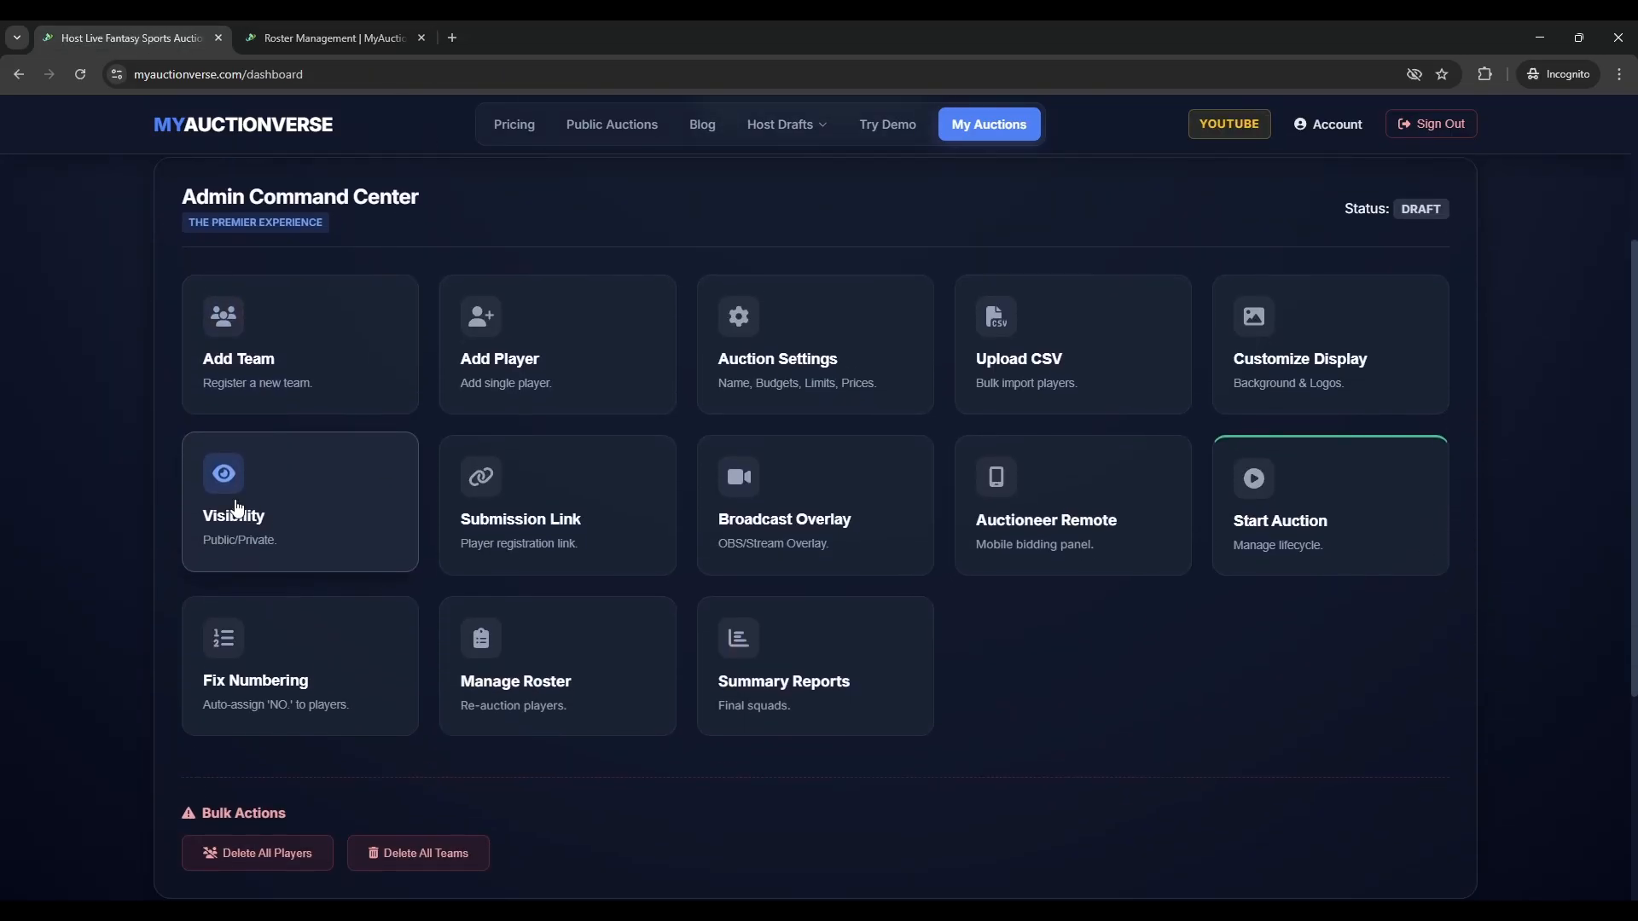
pyautogui.click(282, 686)
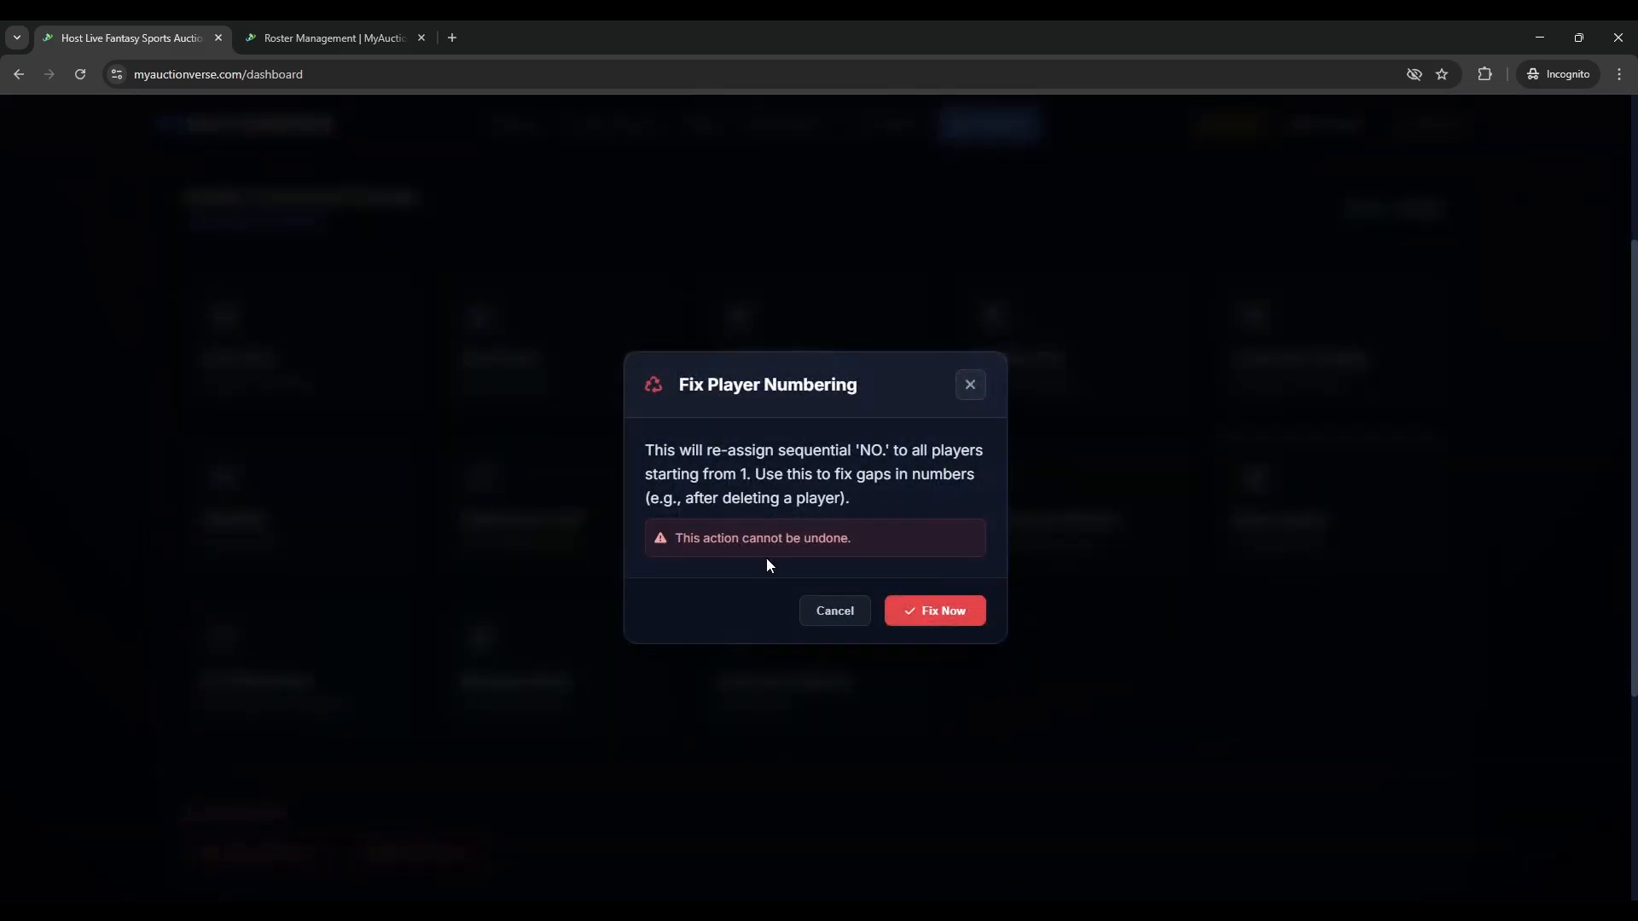
pyautogui.click(928, 609)
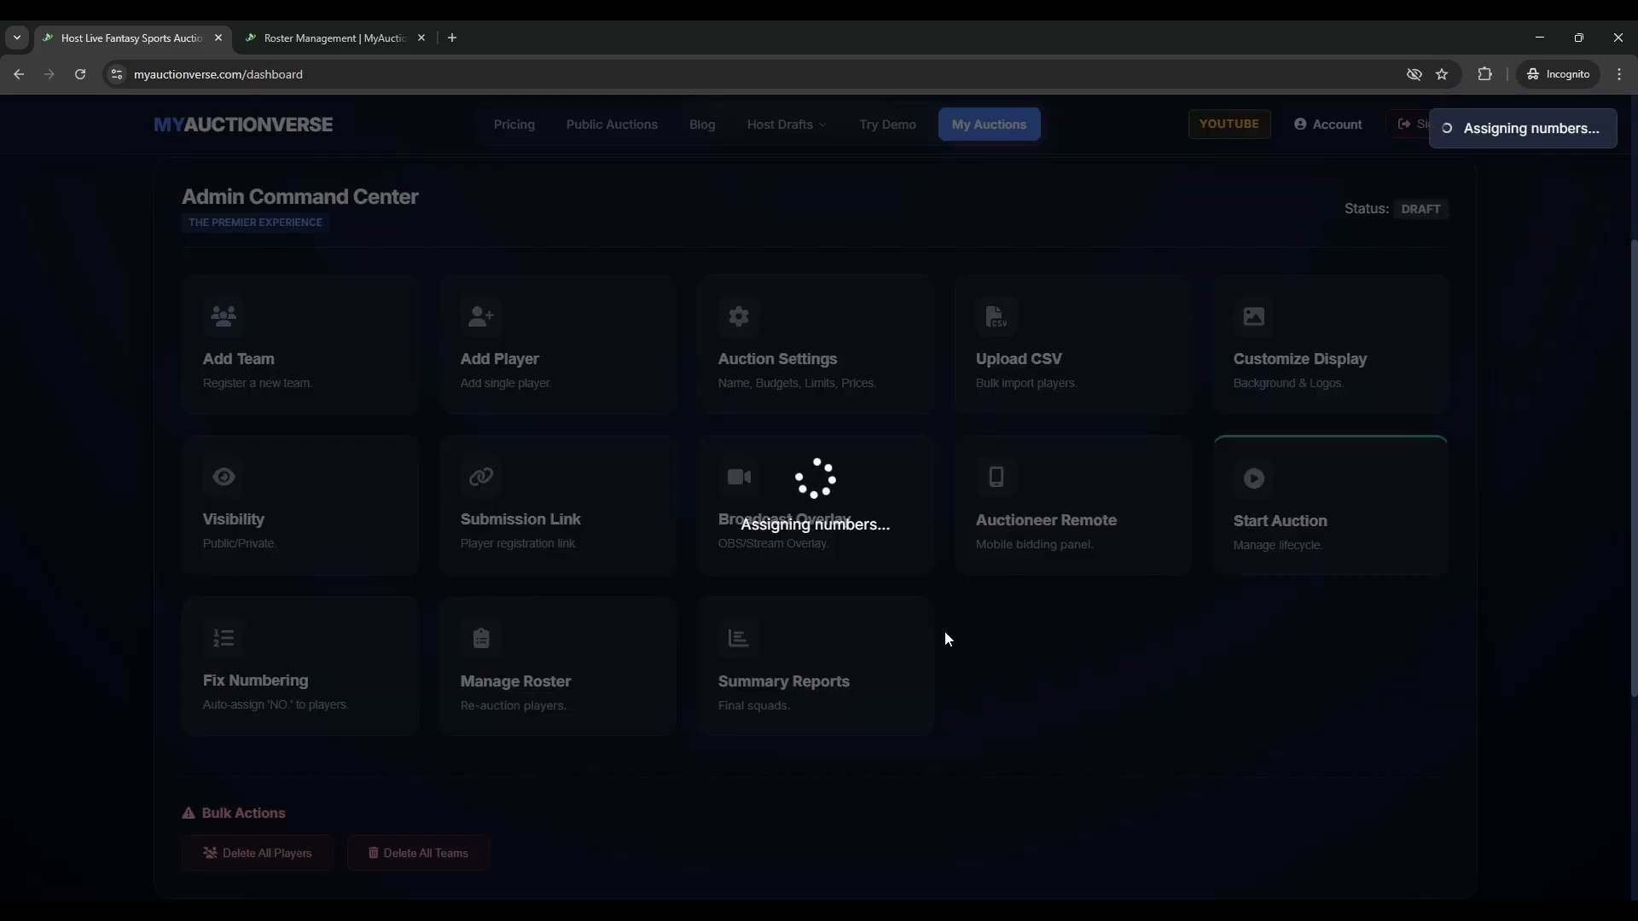
# - Reload the Roster Management tab to see Random 2 as #3 and Random 3 as #4
pyautogui.click(328, 37)
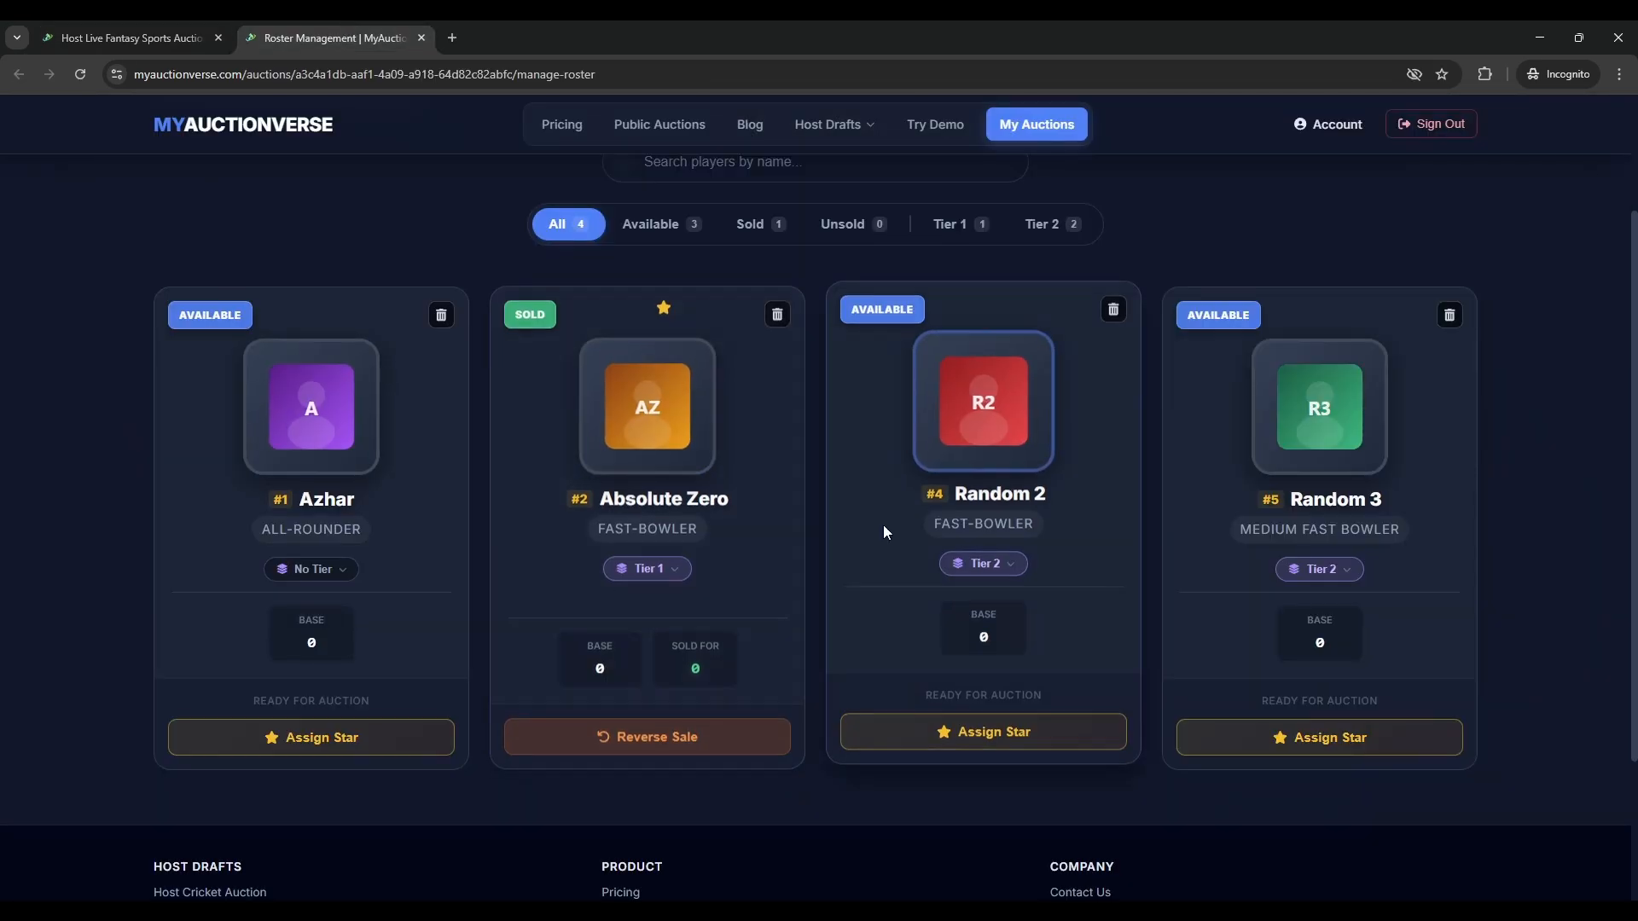
pyautogui.click(90, 73)
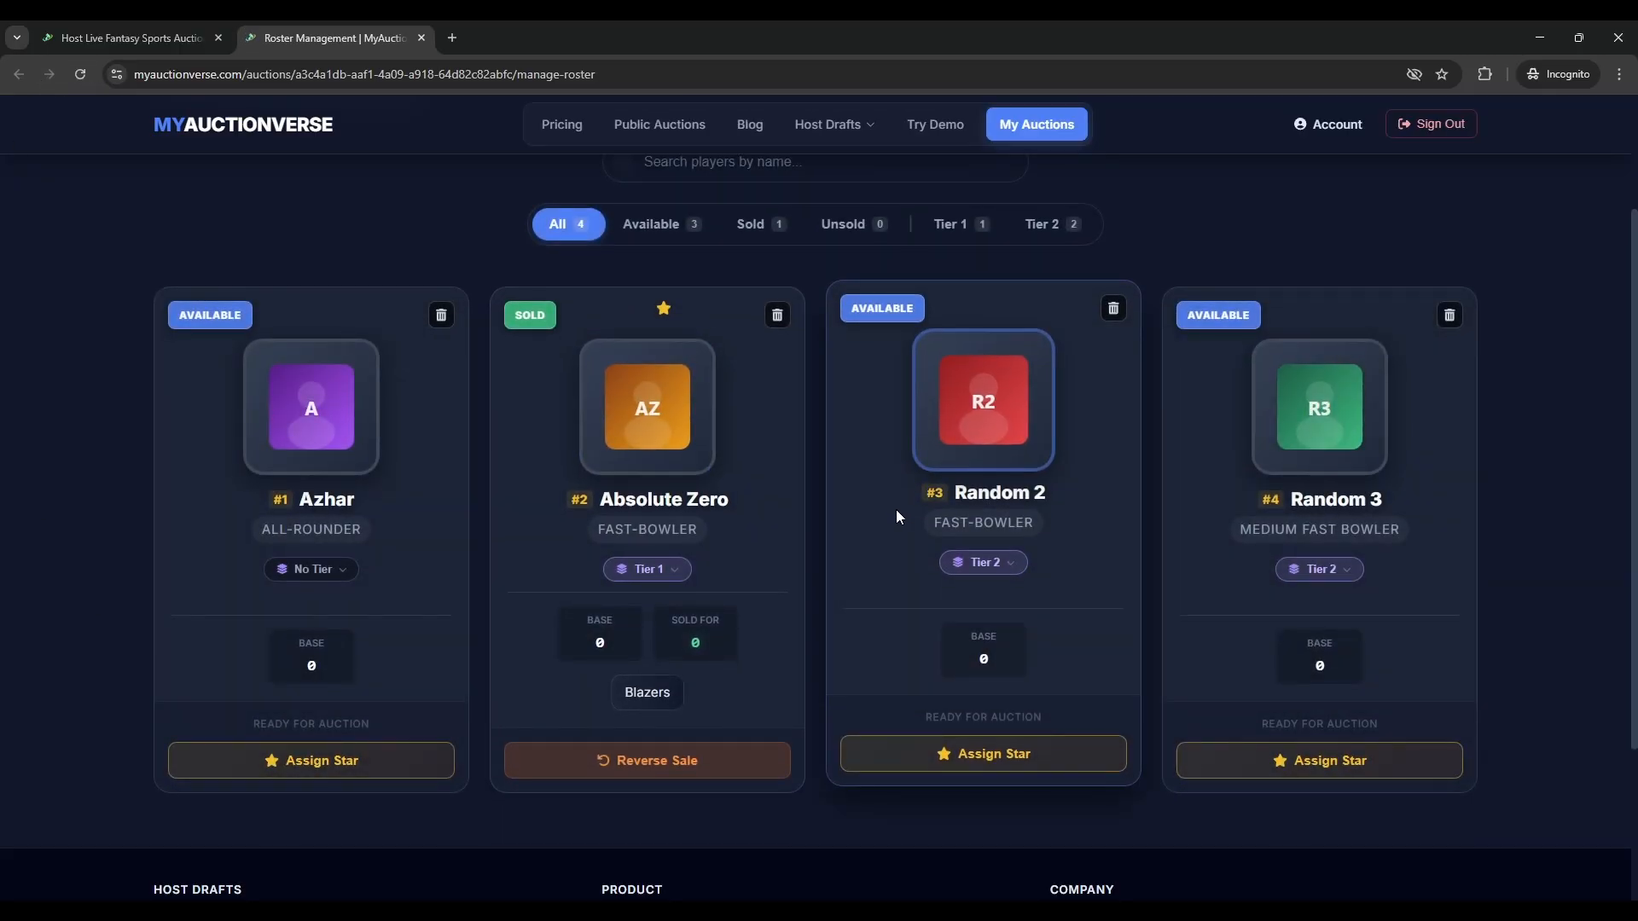
pyautogui.scroll(-2, 234, 677)
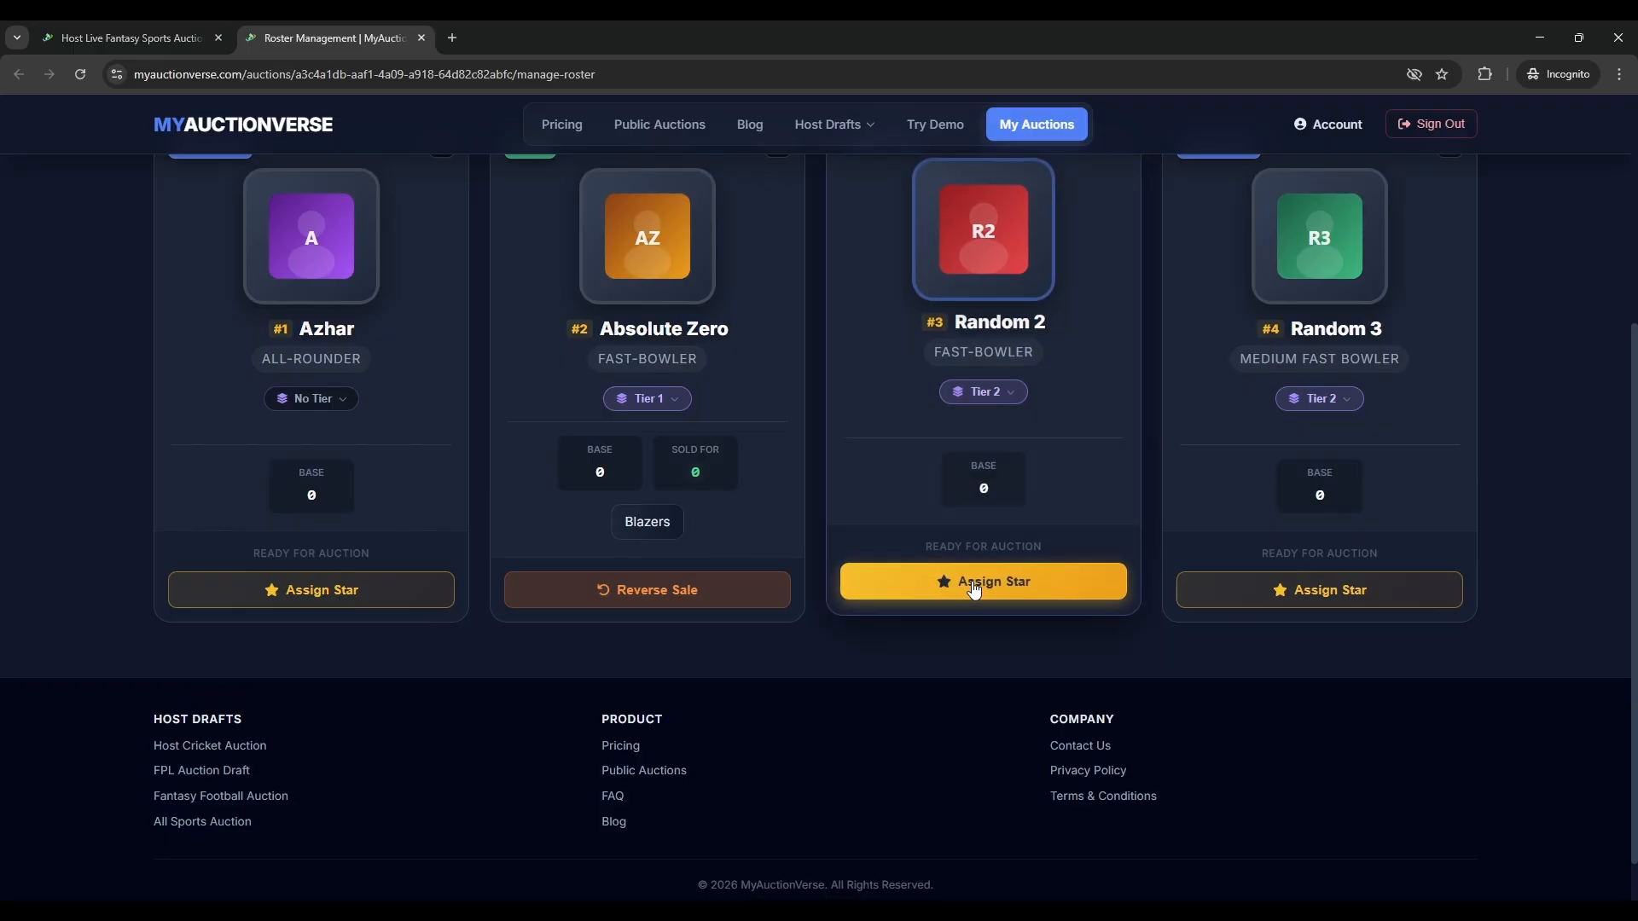
pyautogui.scroll(1, 939, 555)
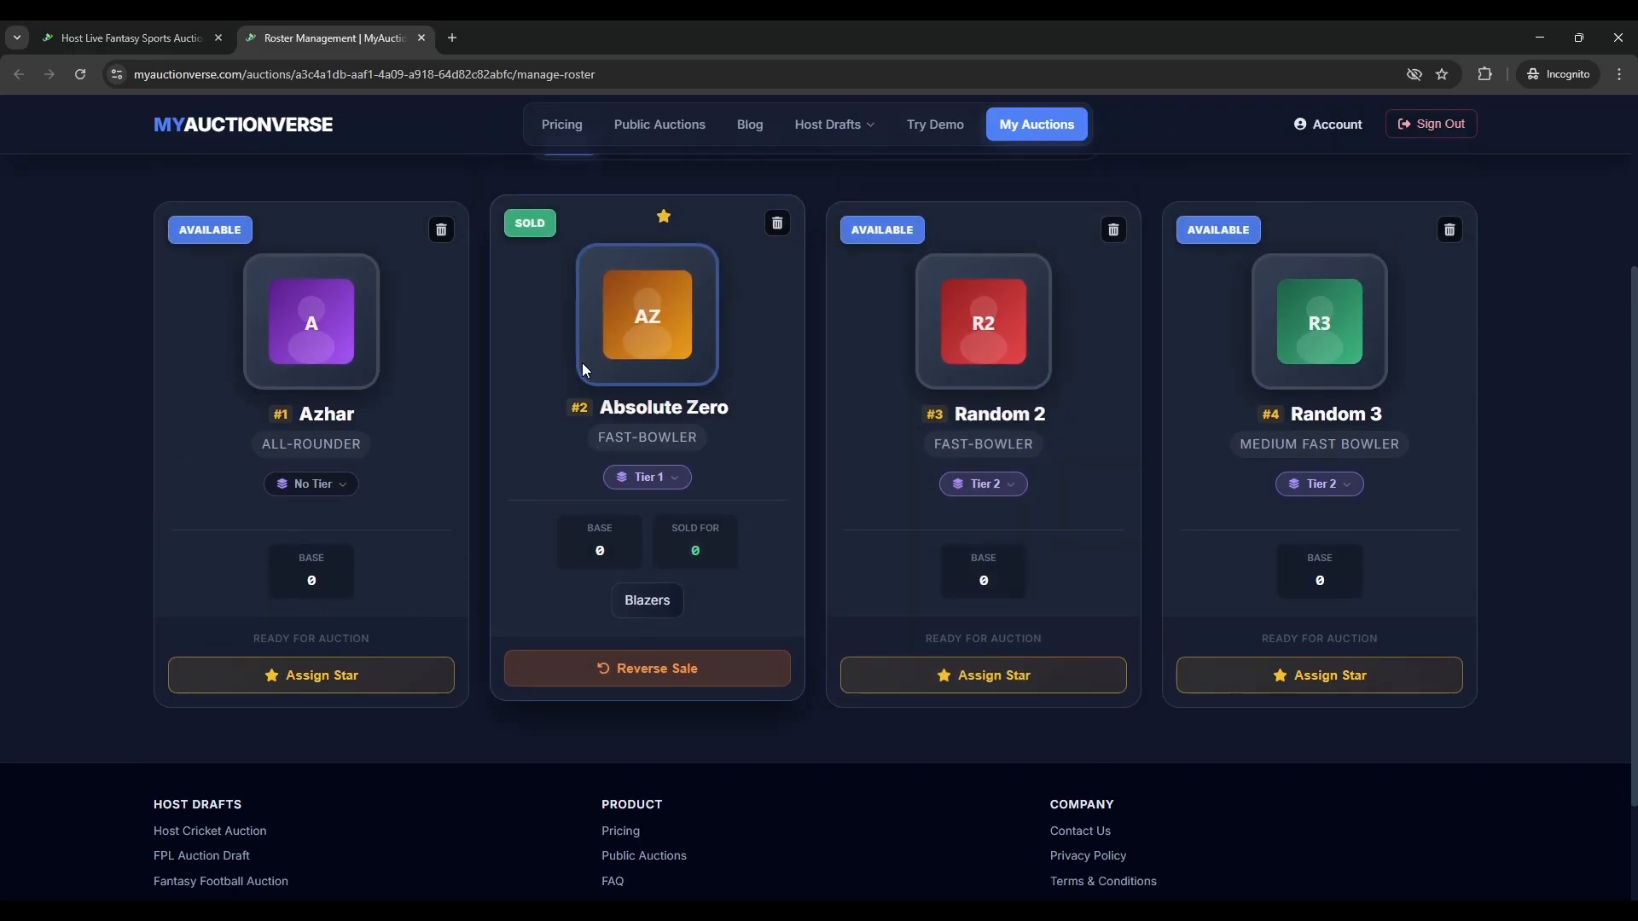
pyautogui.scroll(2, 582, 361)
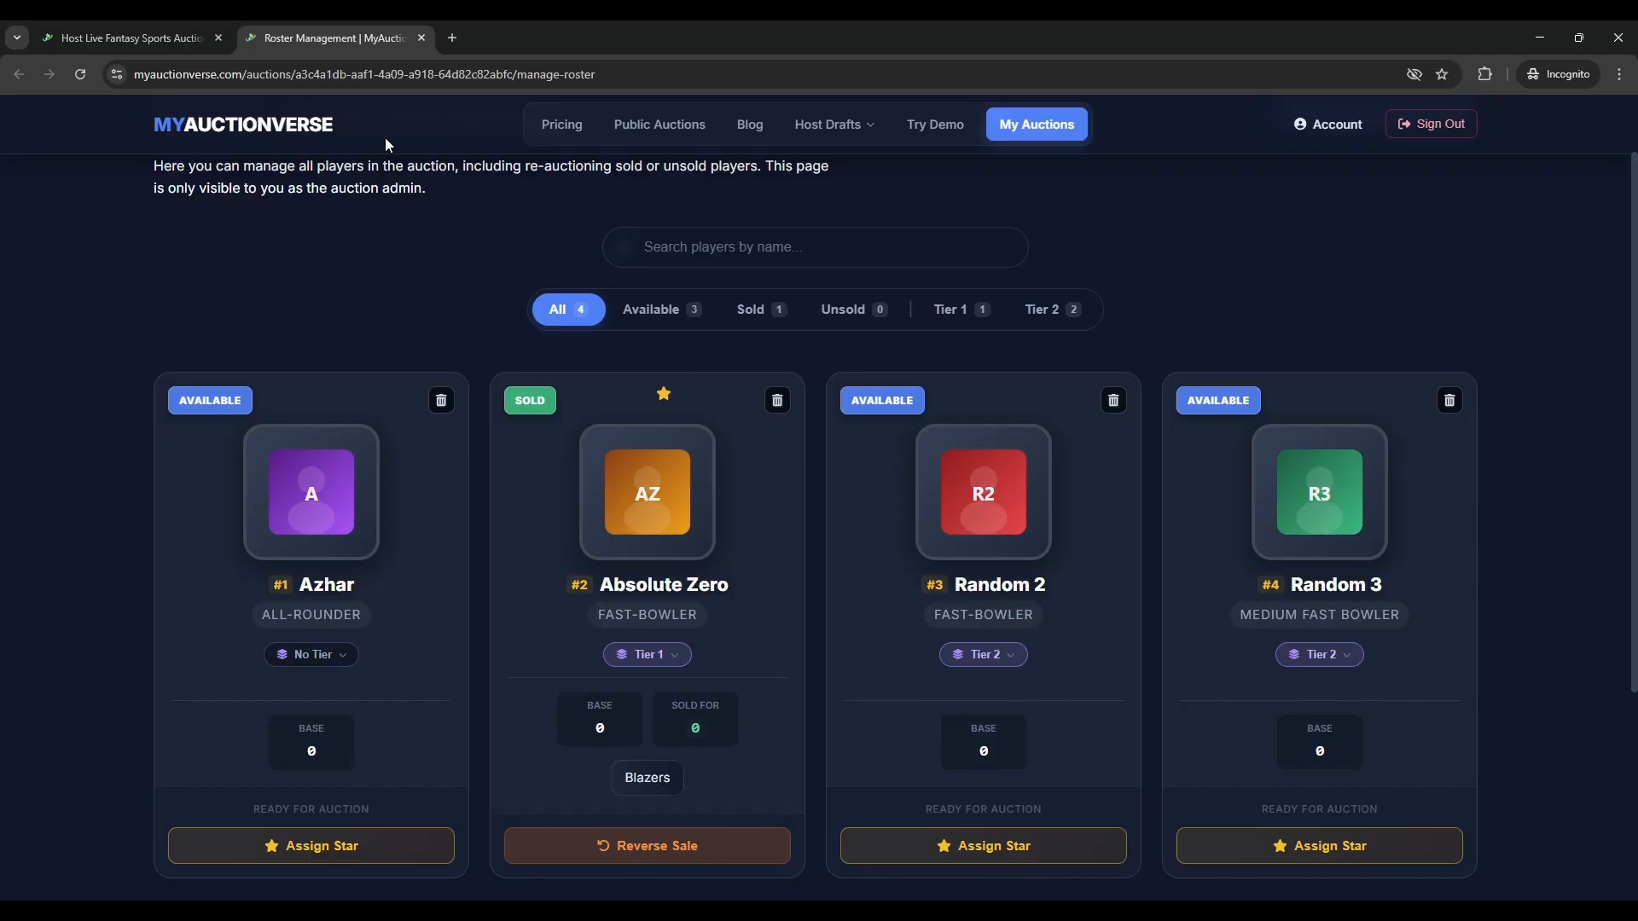
# - Close the roster tab and enter 20000 as the Team Purse budget in Auction Settings
pyautogui.click(421, 38)
pyautogui.scroll(2, 546, 669)
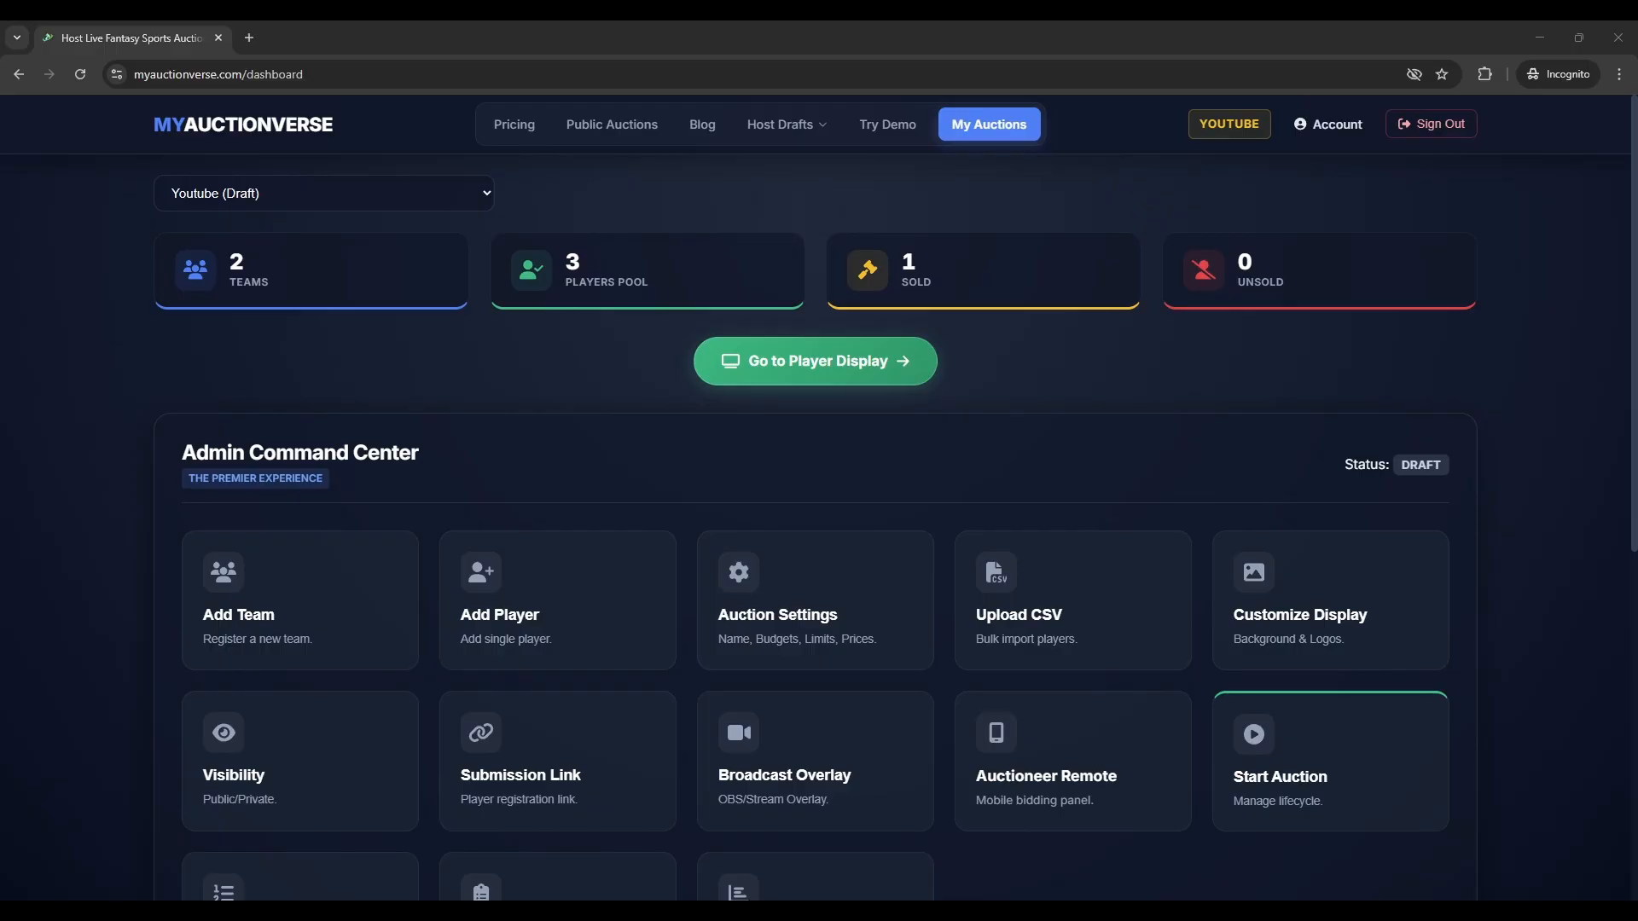
pyautogui.click(778, 614)
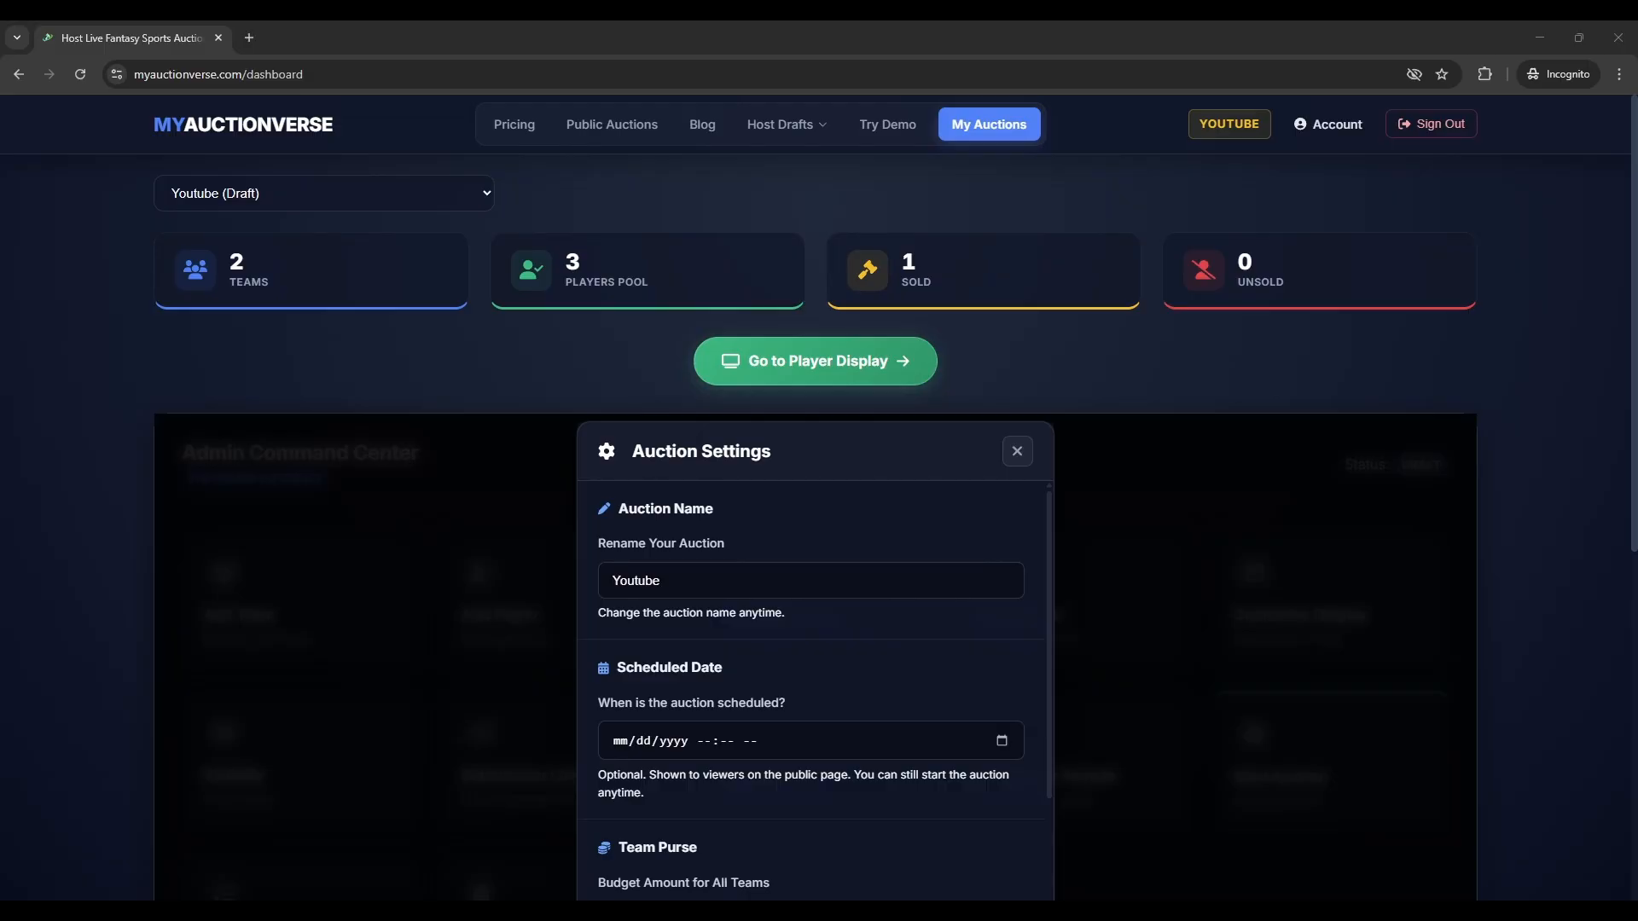
pyautogui.scroll(-1, 810, 682)
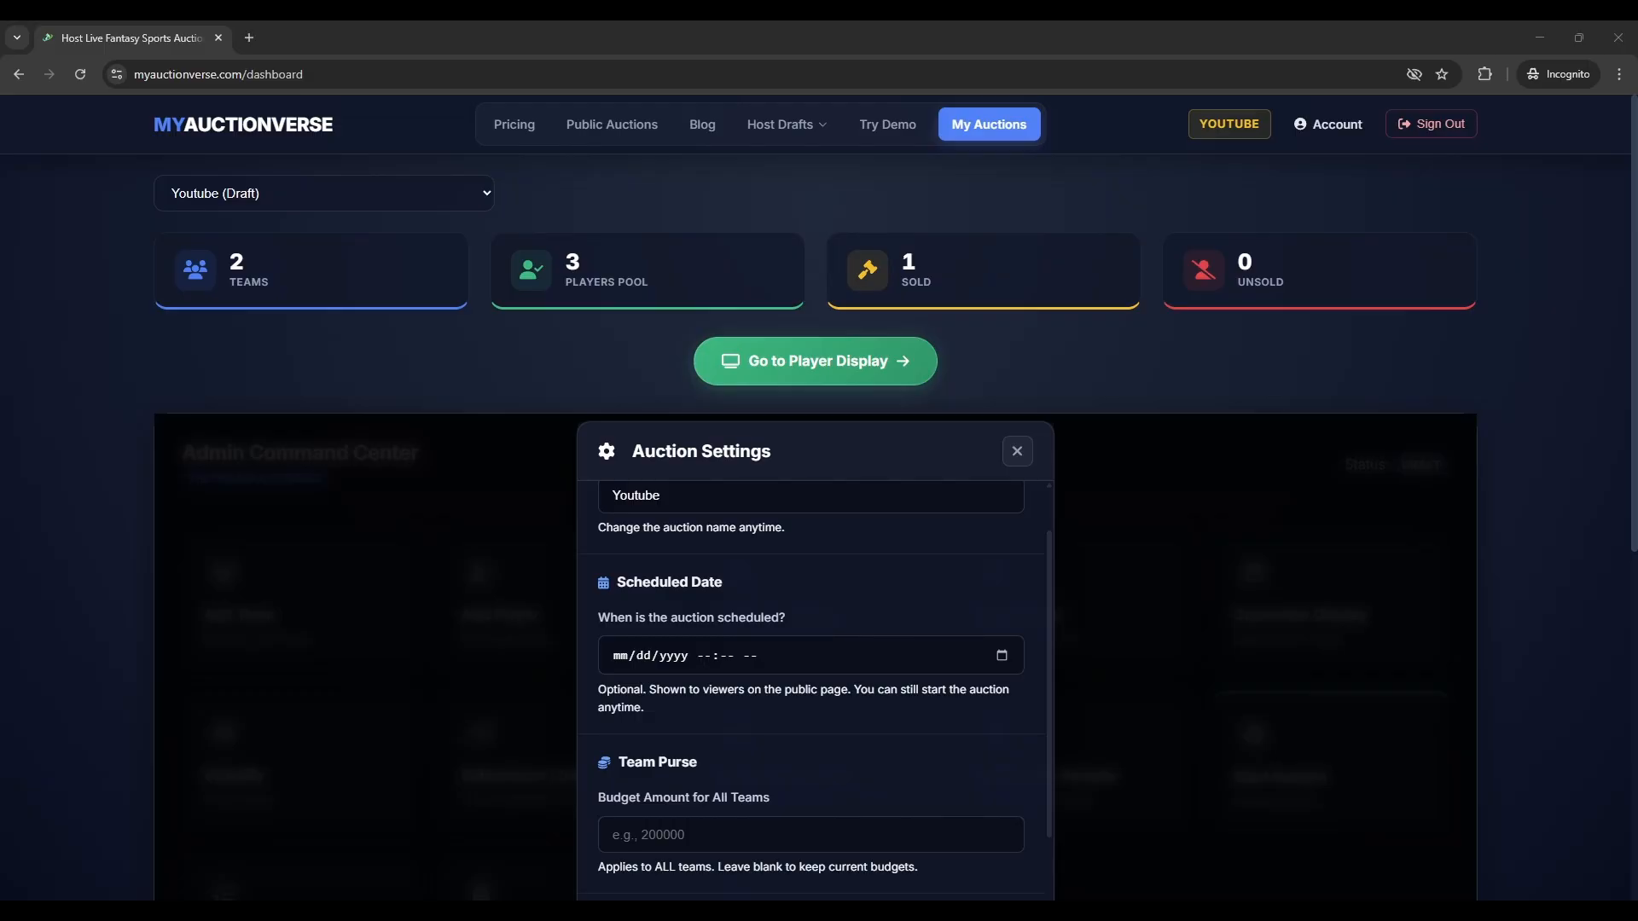
pyautogui.scroll(-2, 814, 682)
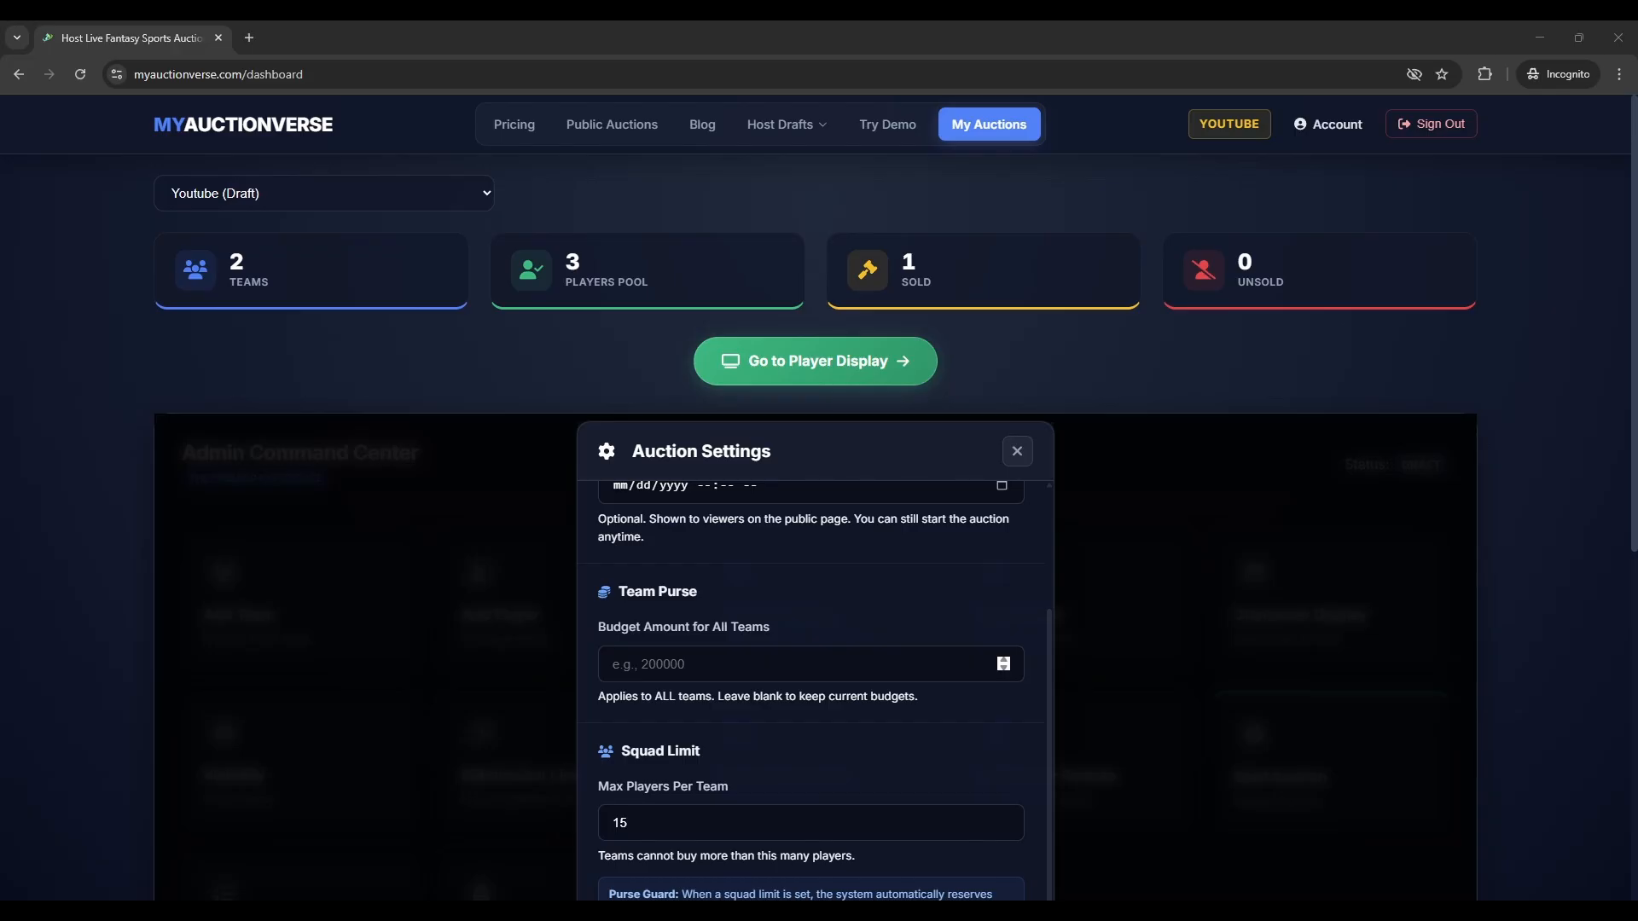
pyautogui.click(781, 667)
pyautogui.write('2')
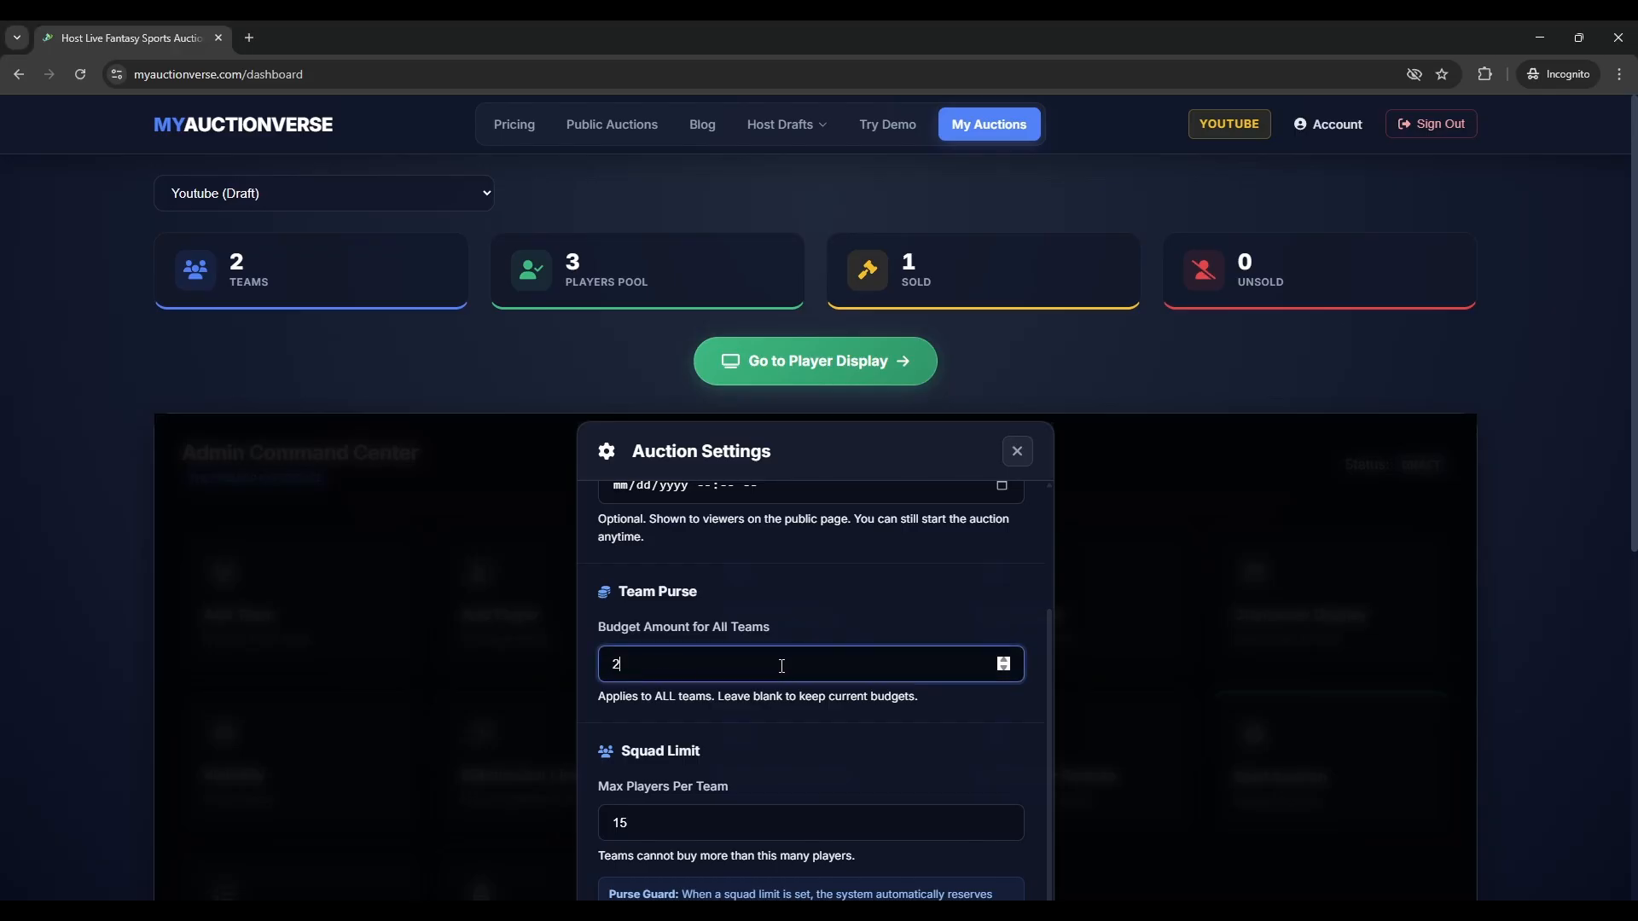
pyautogui.write('00000')
pyautogui.scroll(-1, 815, 682)
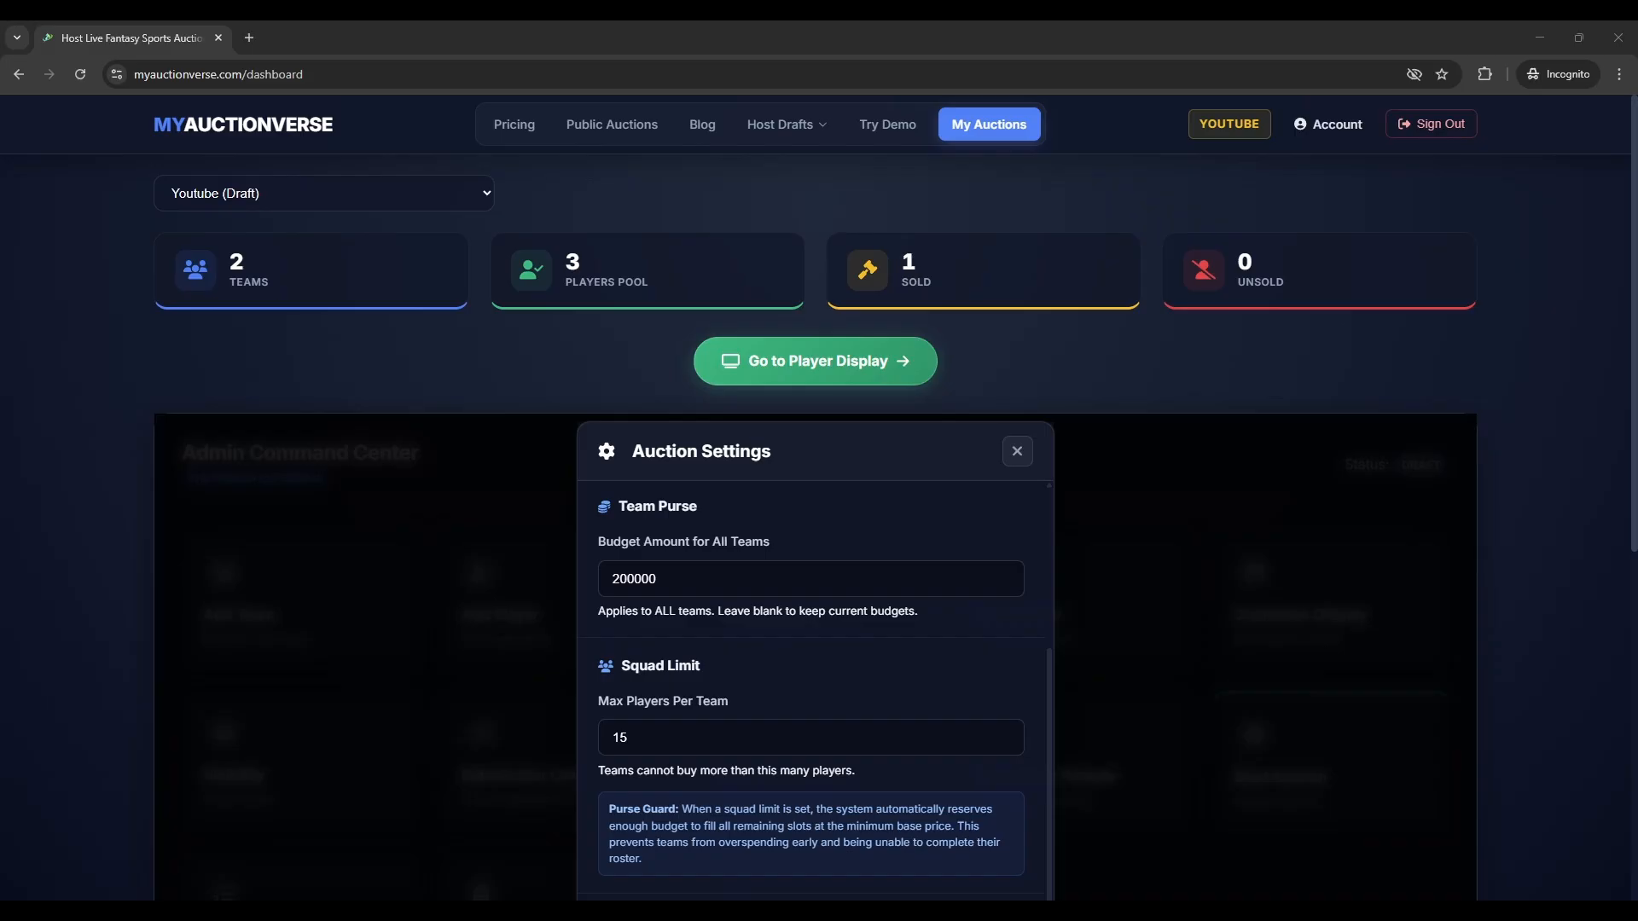
pyautogui.scroll(-2, 810, 737)
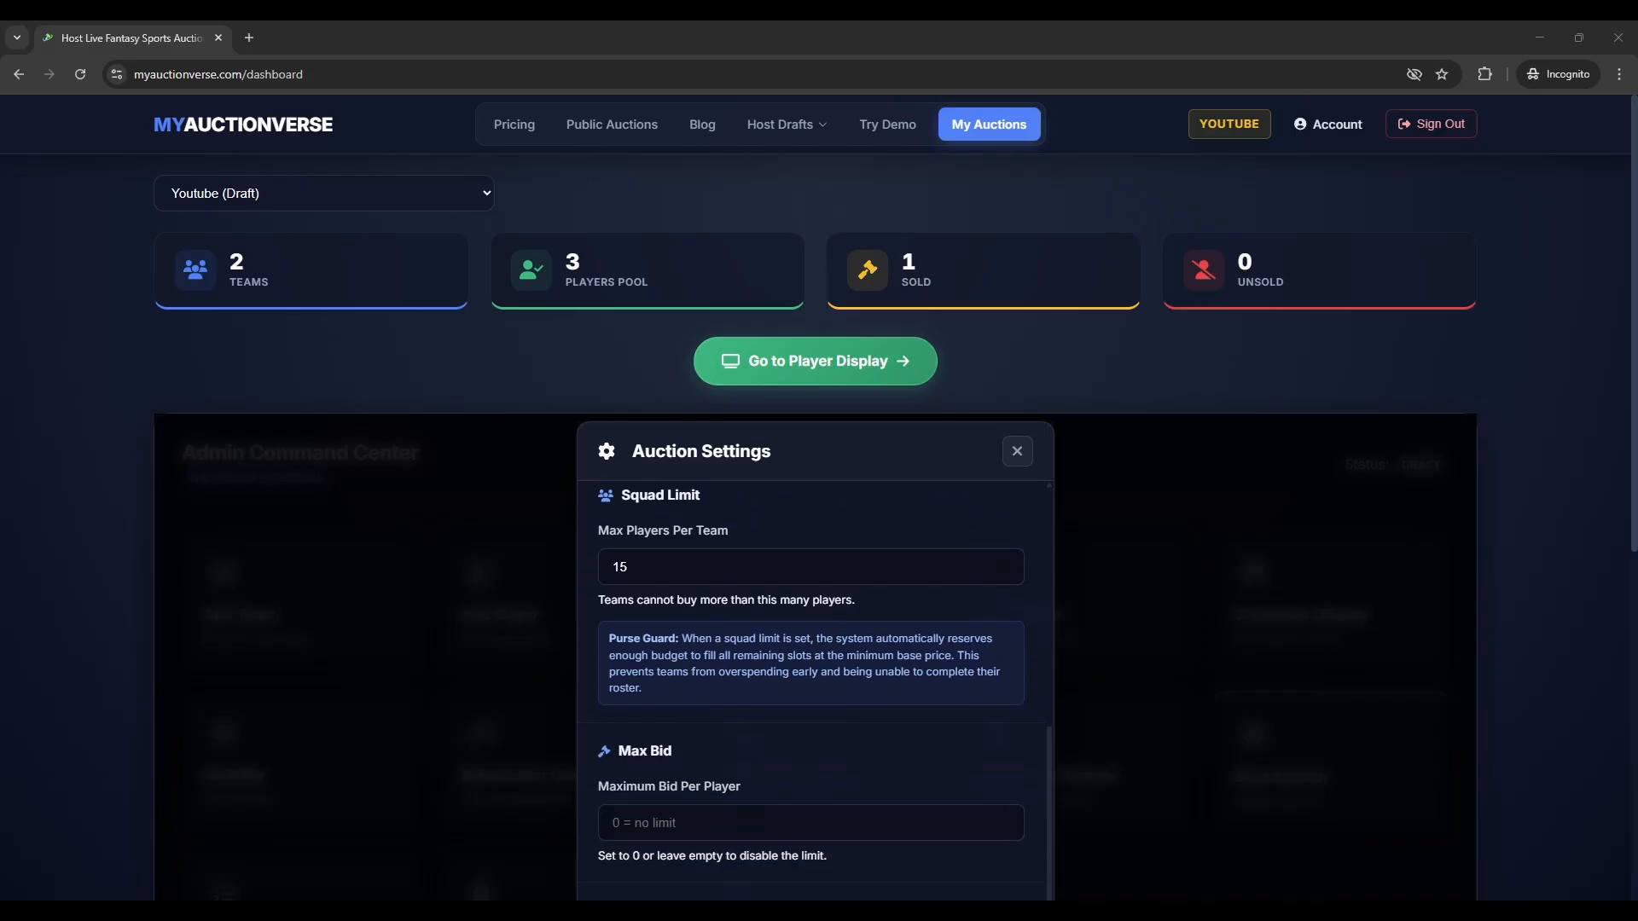
pyautogui.scroll(-1, 815, 691)
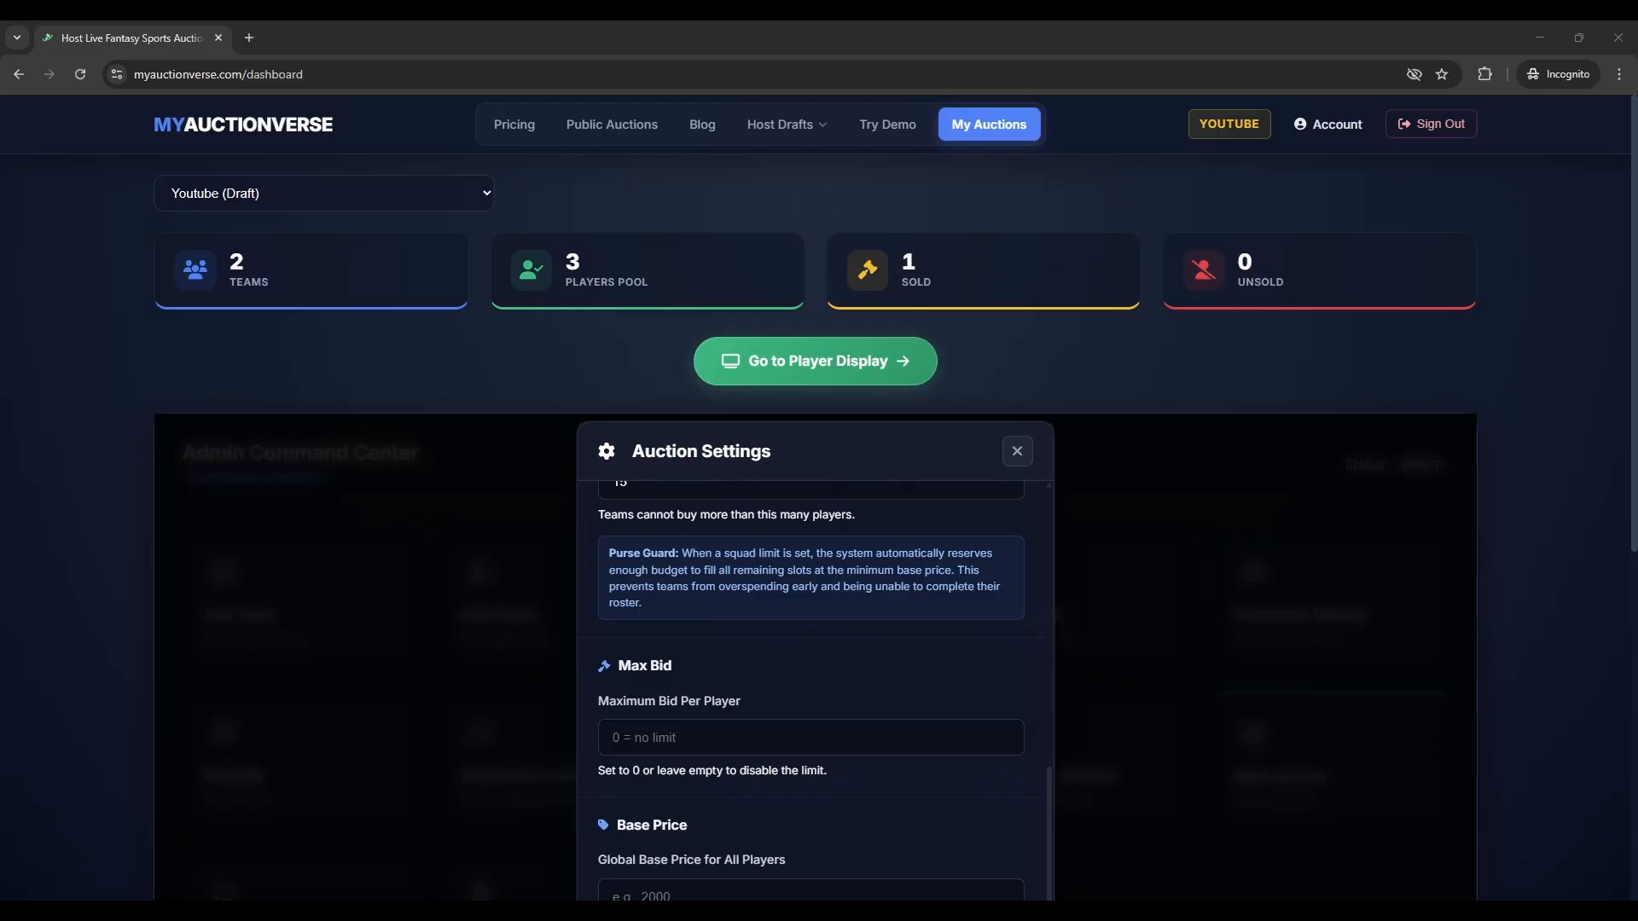
pyautogui.scroll(-2, 811, 691)
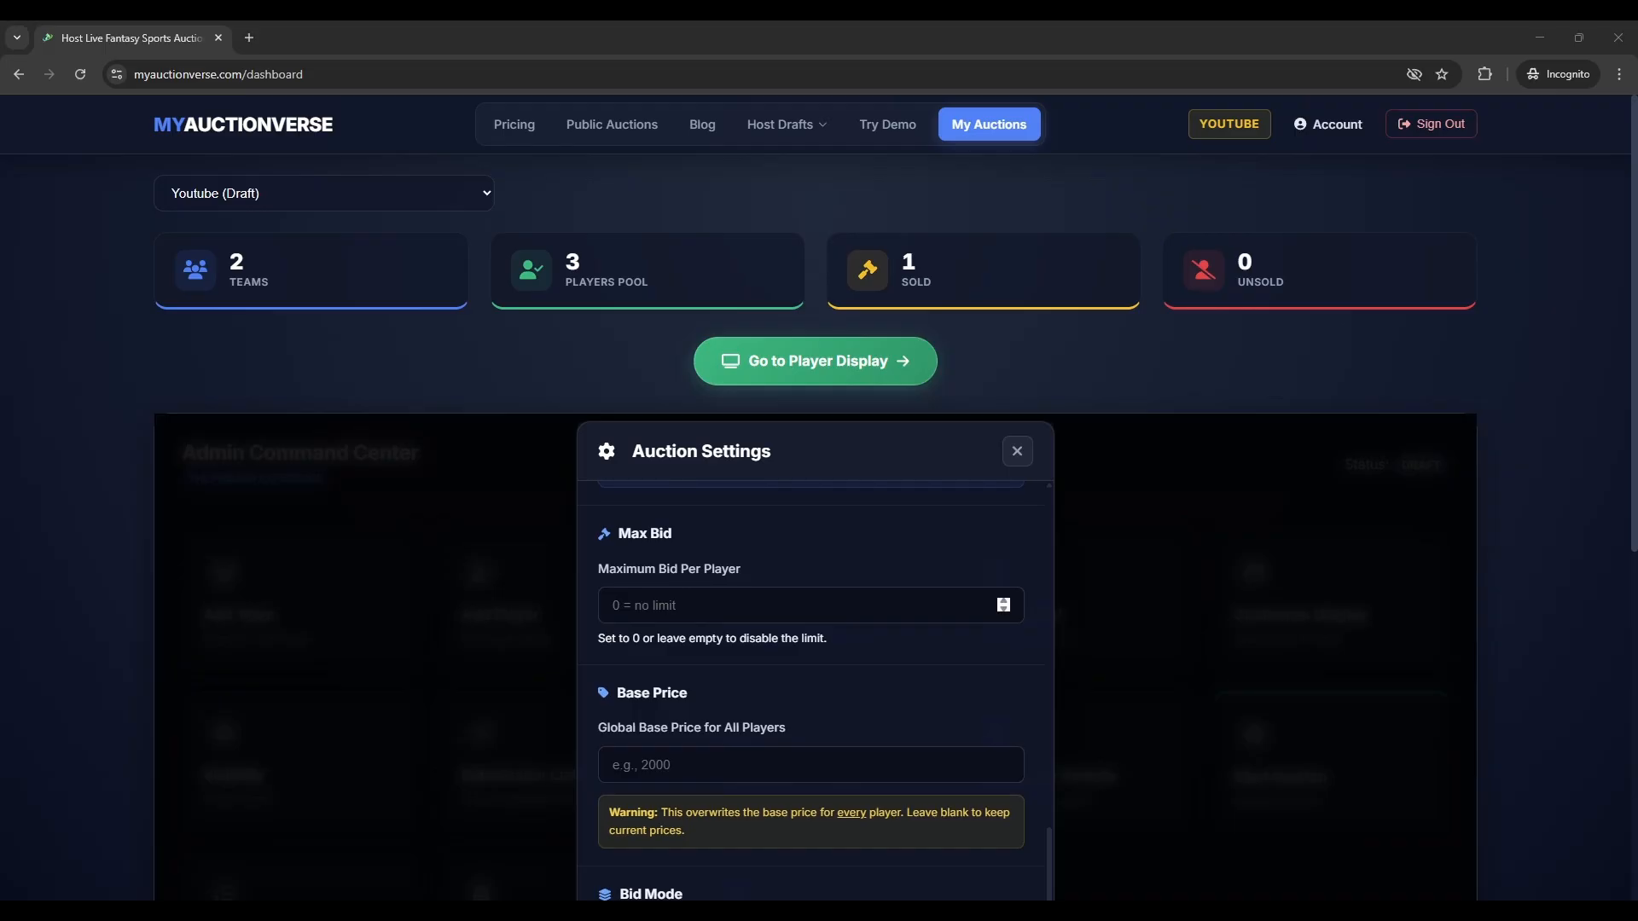
# - In Auction Settings, enter 30000 as the maximum bid per player and 2000 as the global base price
pyautogui.click(779, 606)
pyautogui.write('30000')
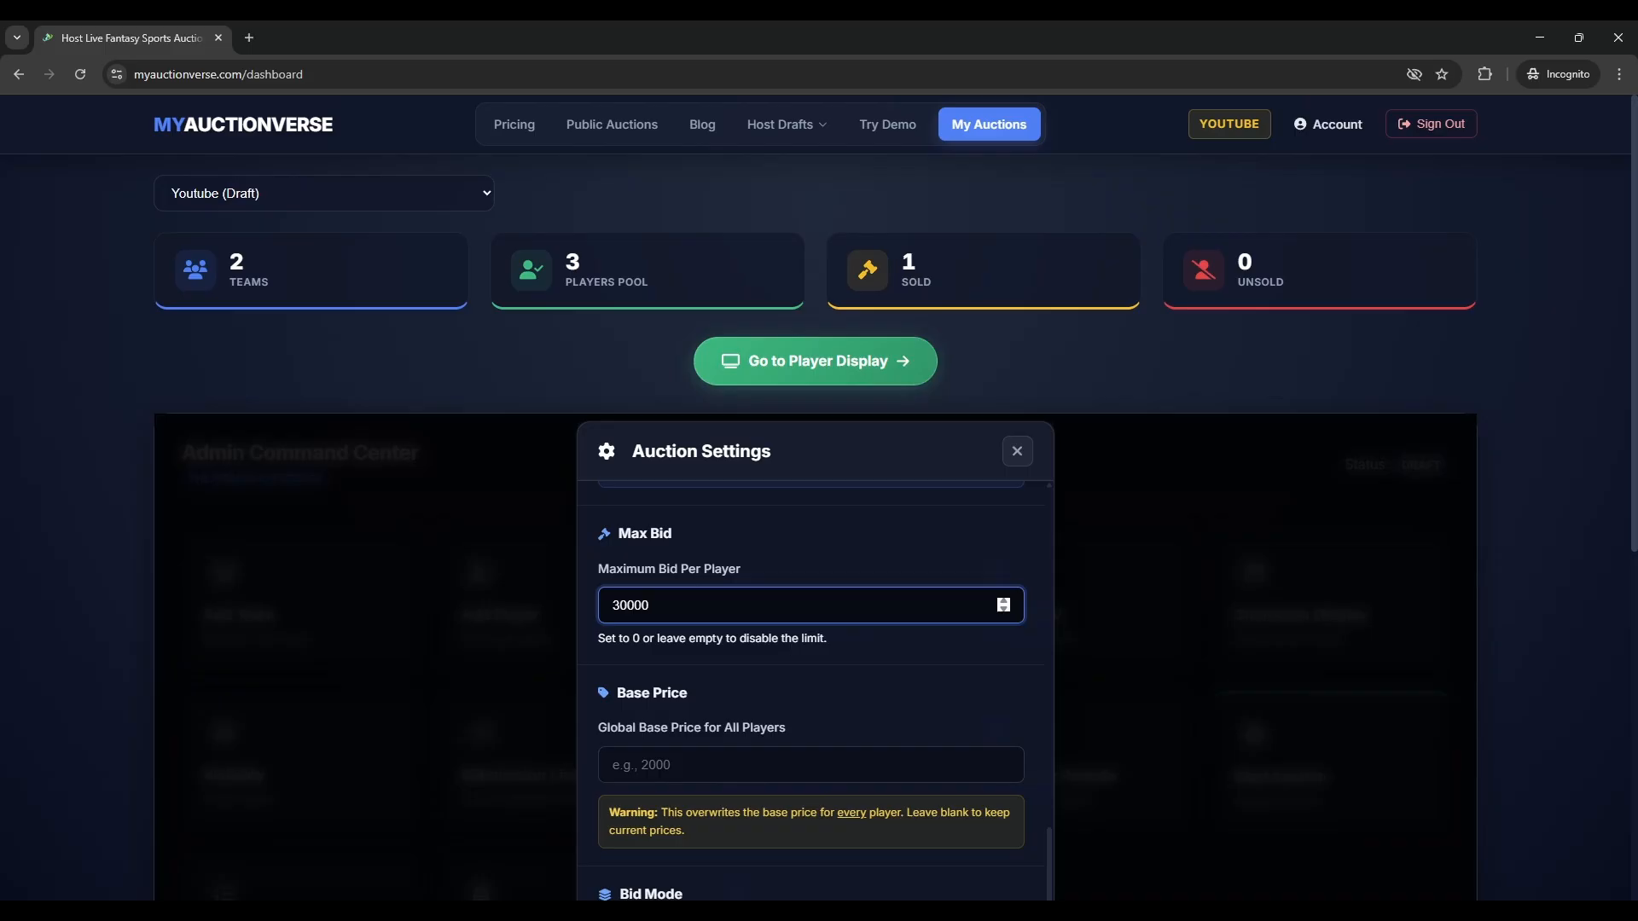
pyautogui.hotkey('alt', 'Tab')
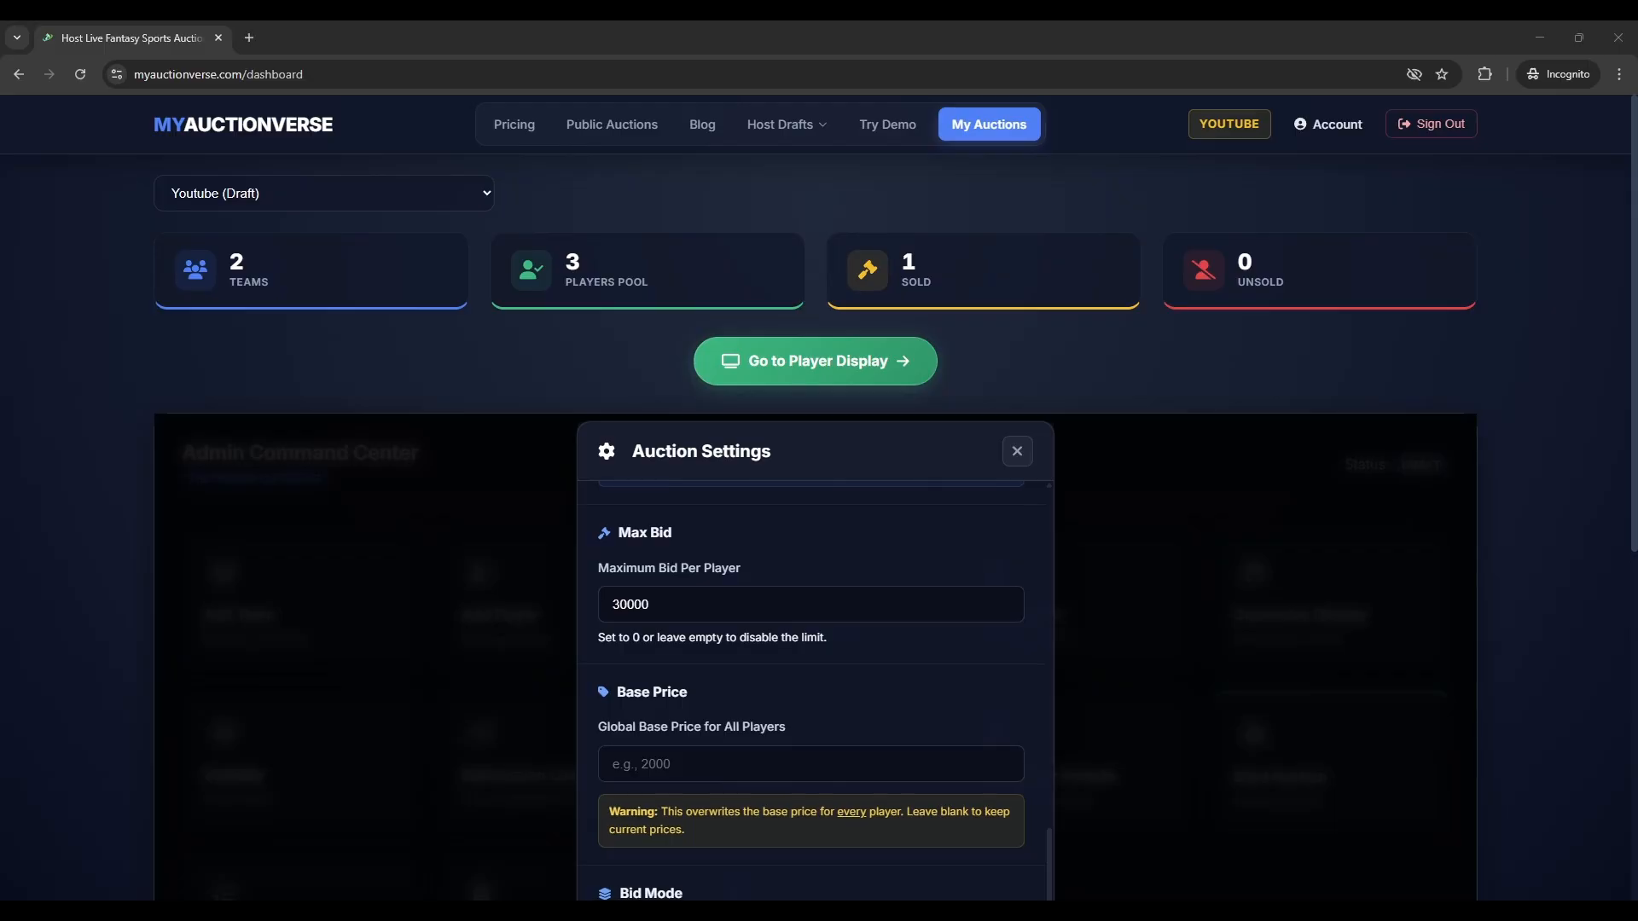
pyautogui.click(759, 755)
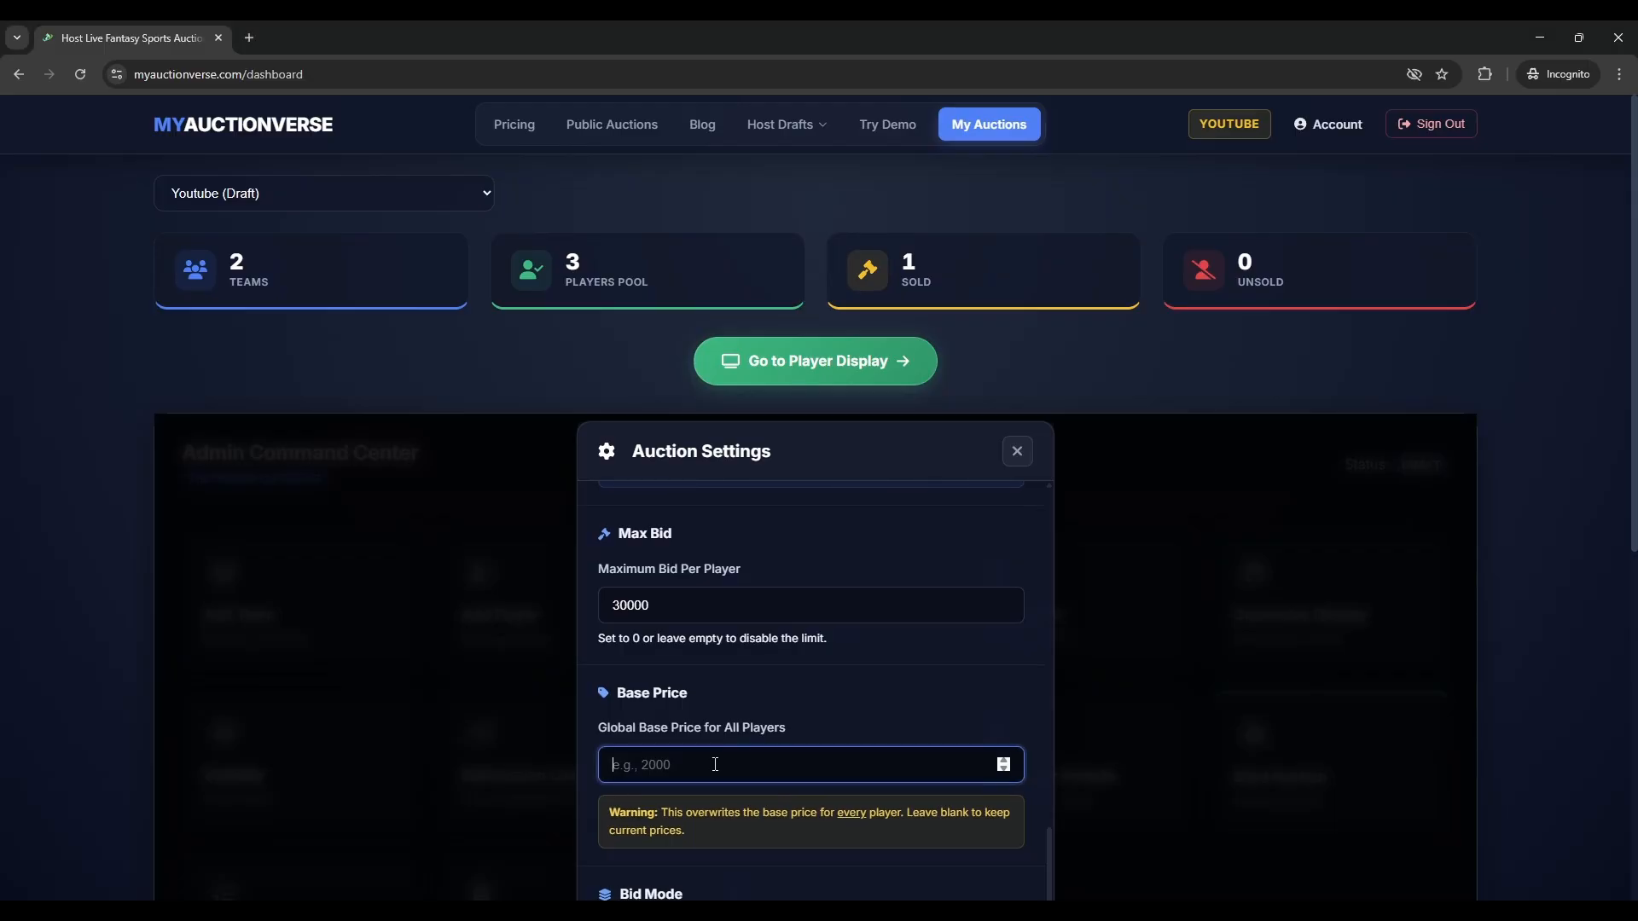
pyautogui.write('2000')
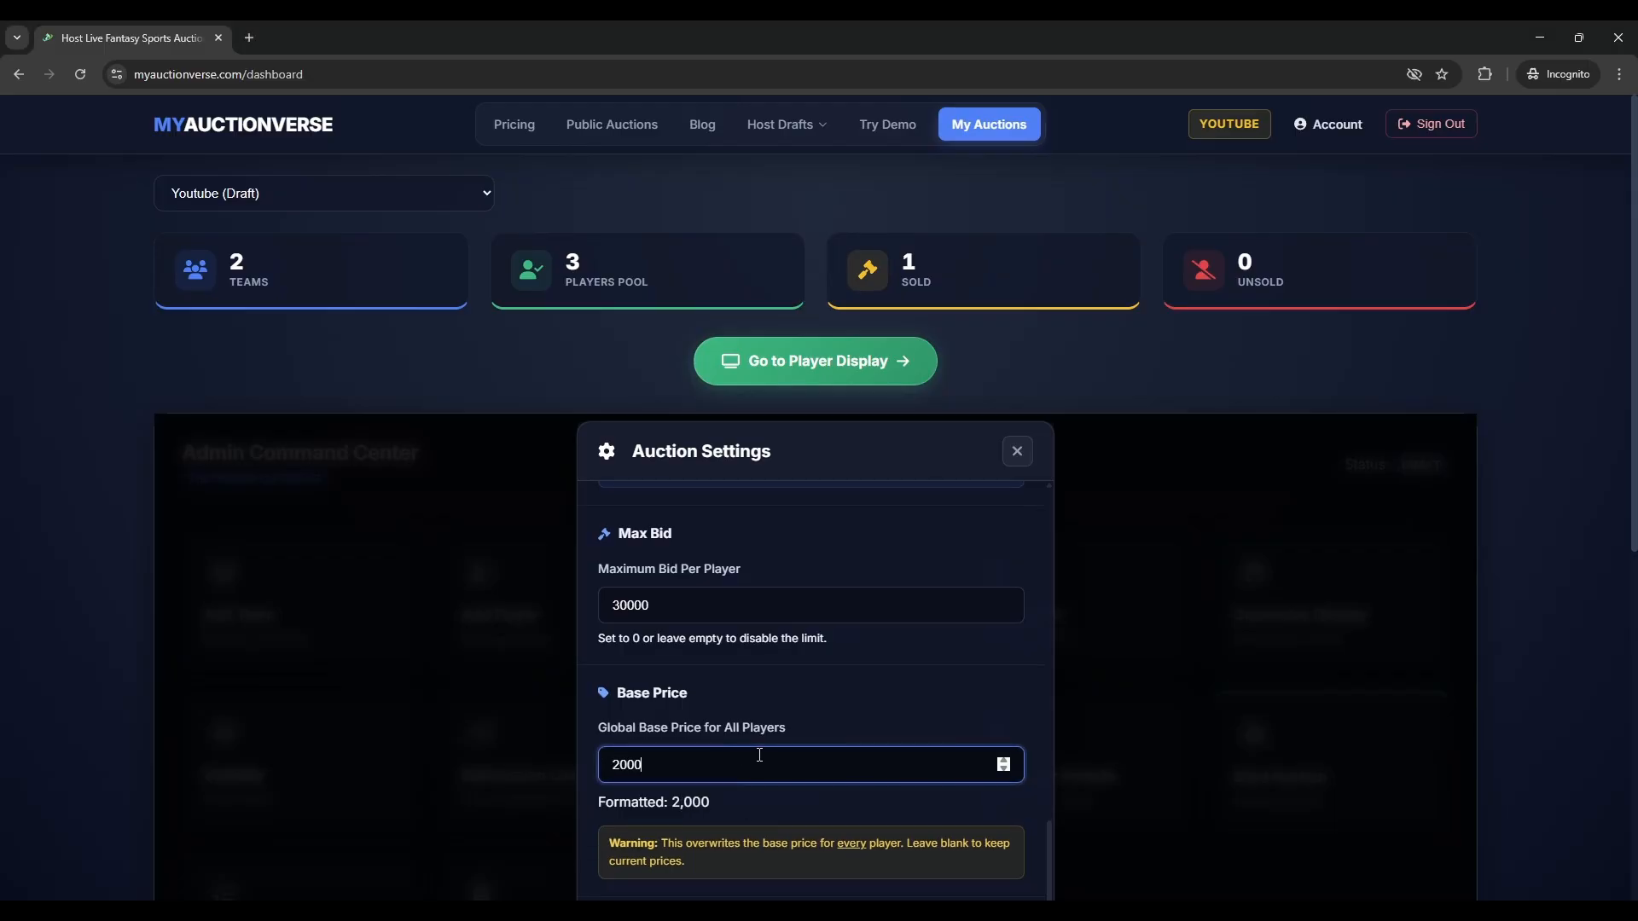
pyautogui.scroll(-2, 759, 755)
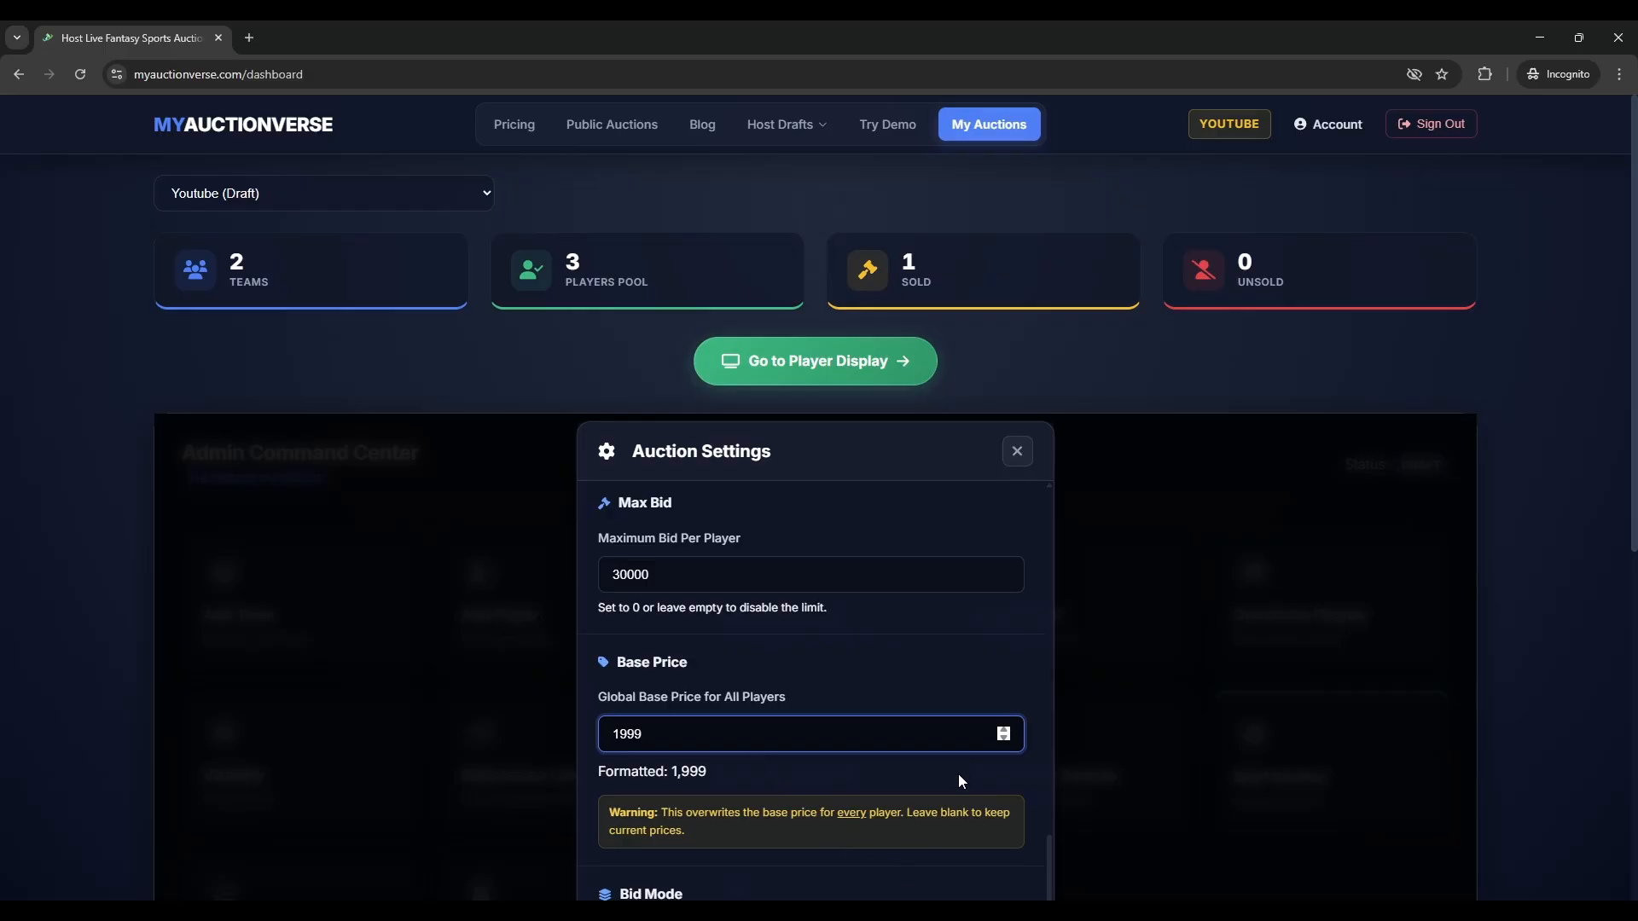
pyautogui.click(1003, 730)
pyautogui.click(884, 774)
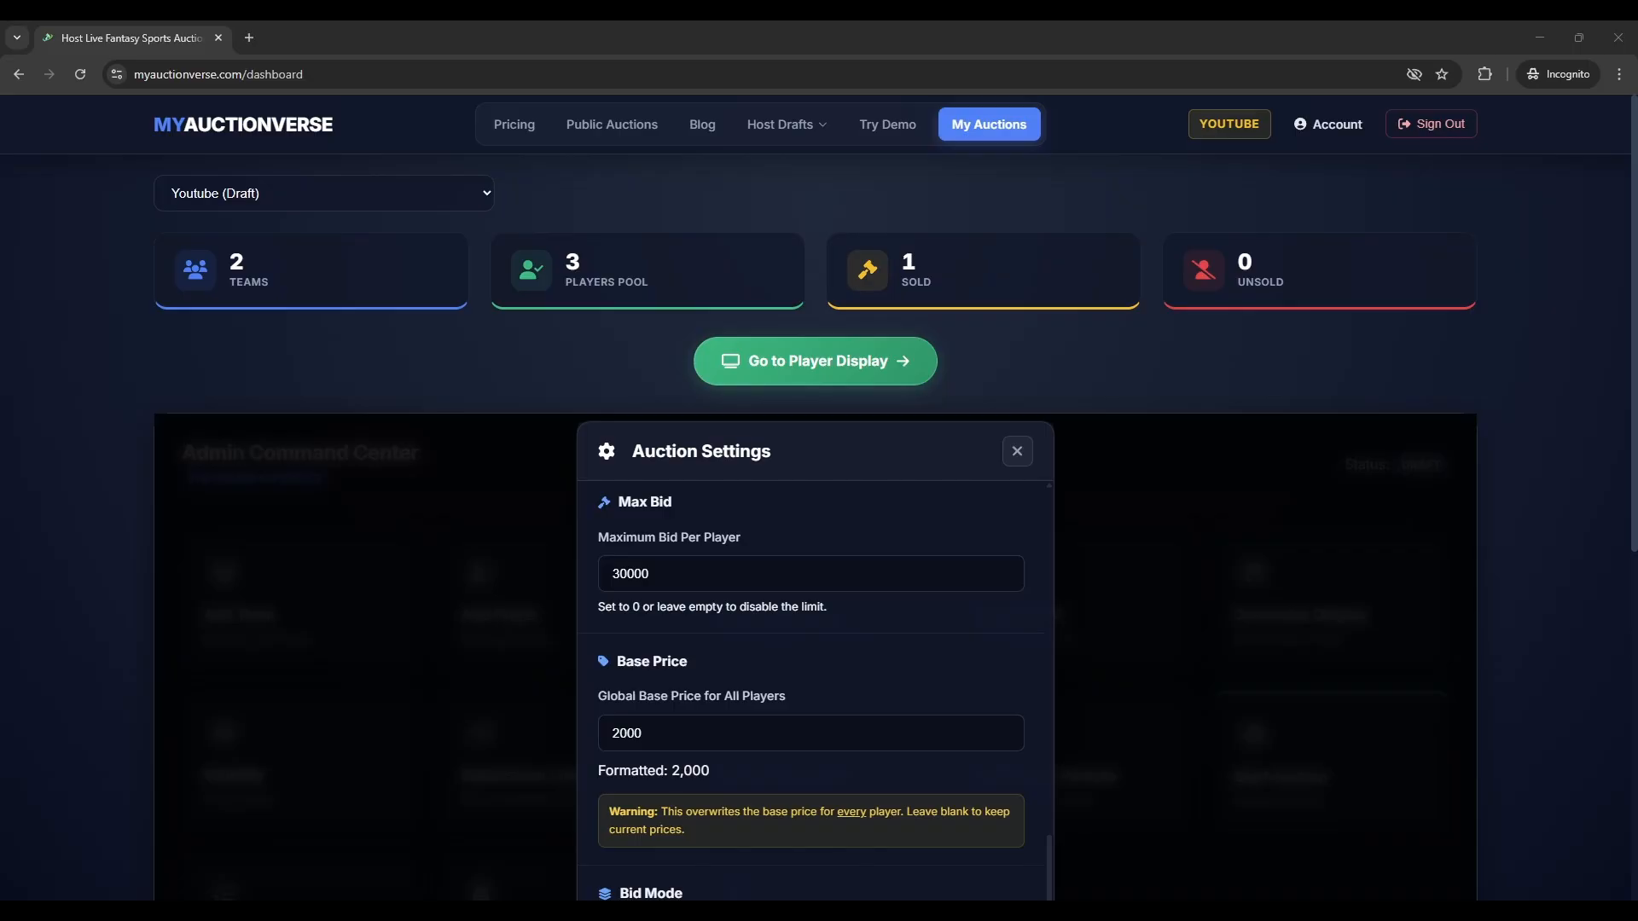
pyautogui.scroll(-3, 815, 529)
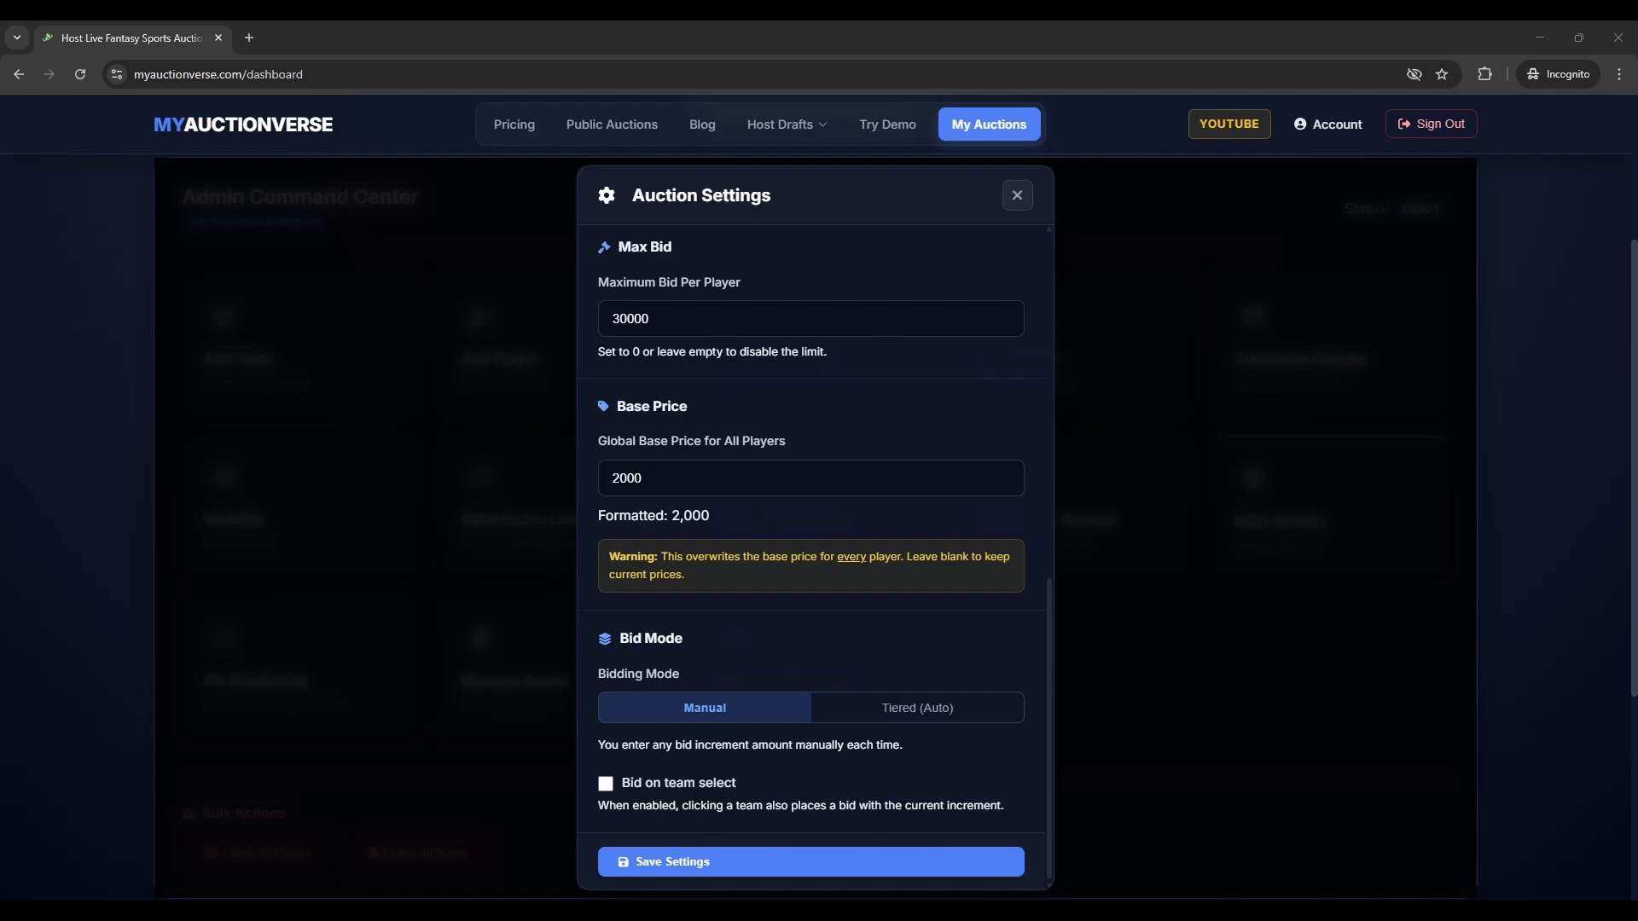
# - Switch bidding to Tiered (Auto) and add a first tier from 0 to 10000 with a 2000 increment
pyautogui.click(885, 713)
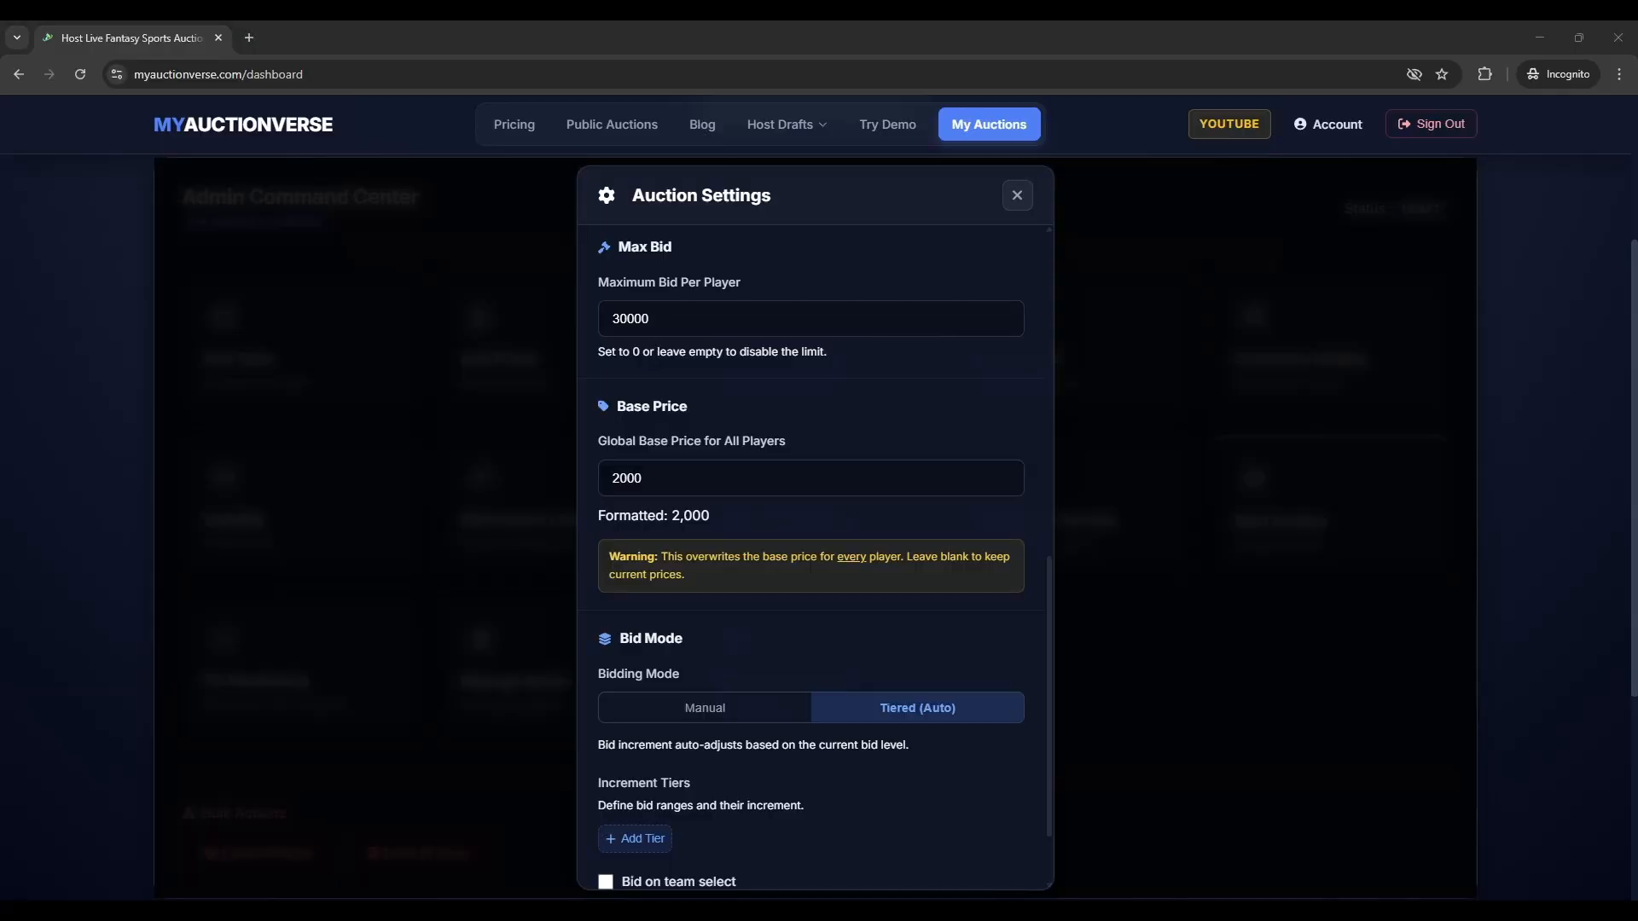
pyautogui.scroll(-2, 815, 554)
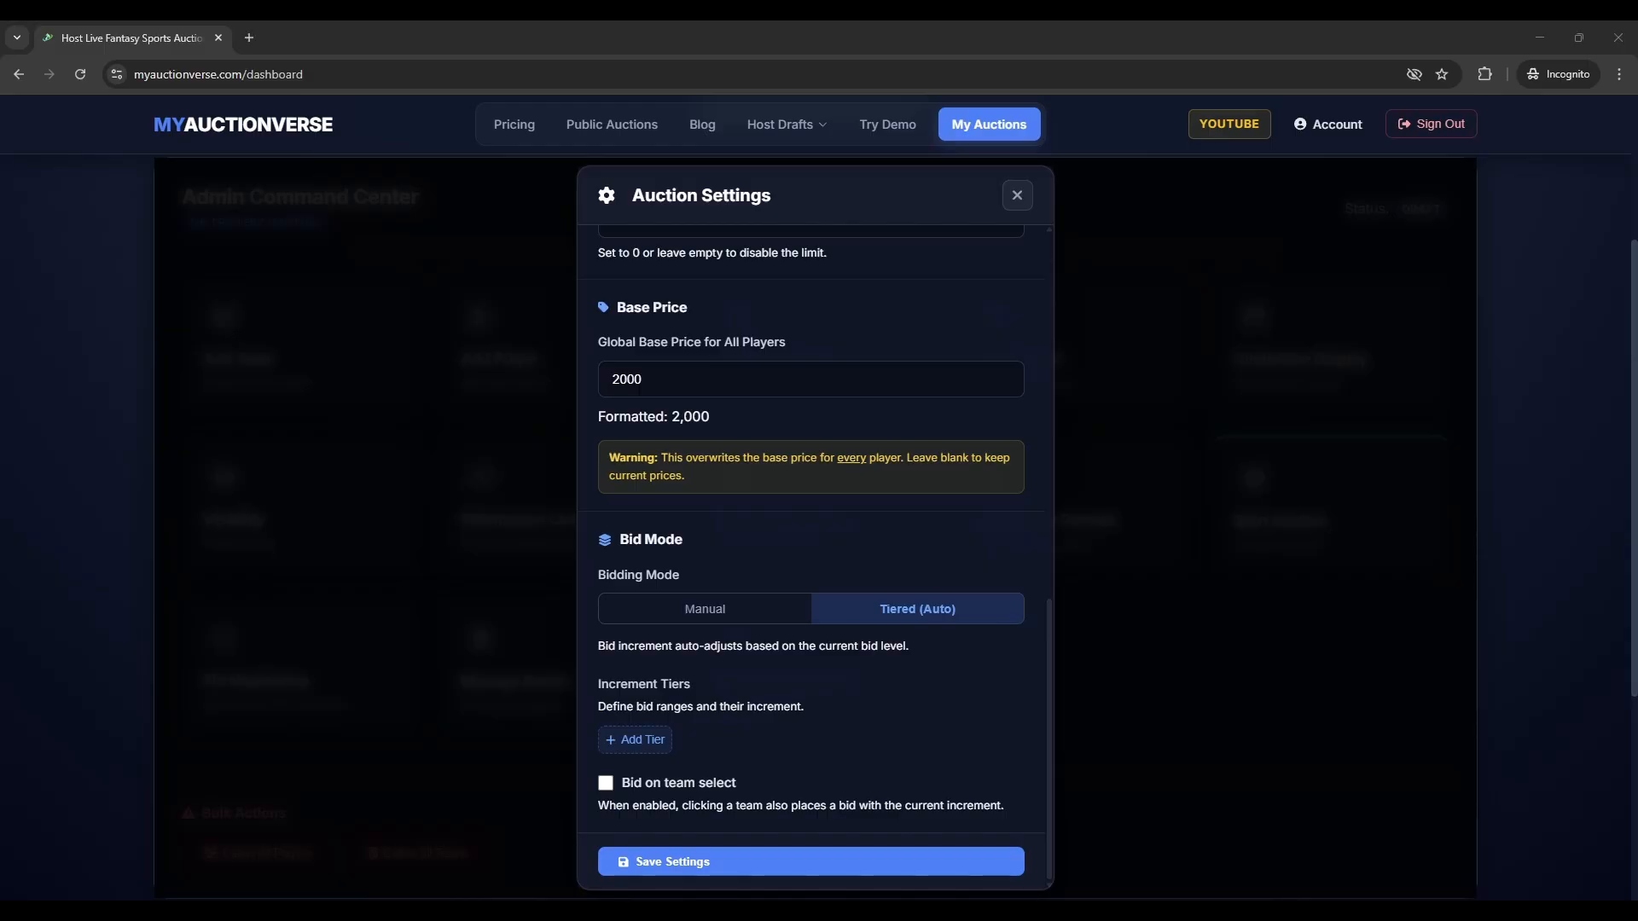
pyautogui.click(633, 738)
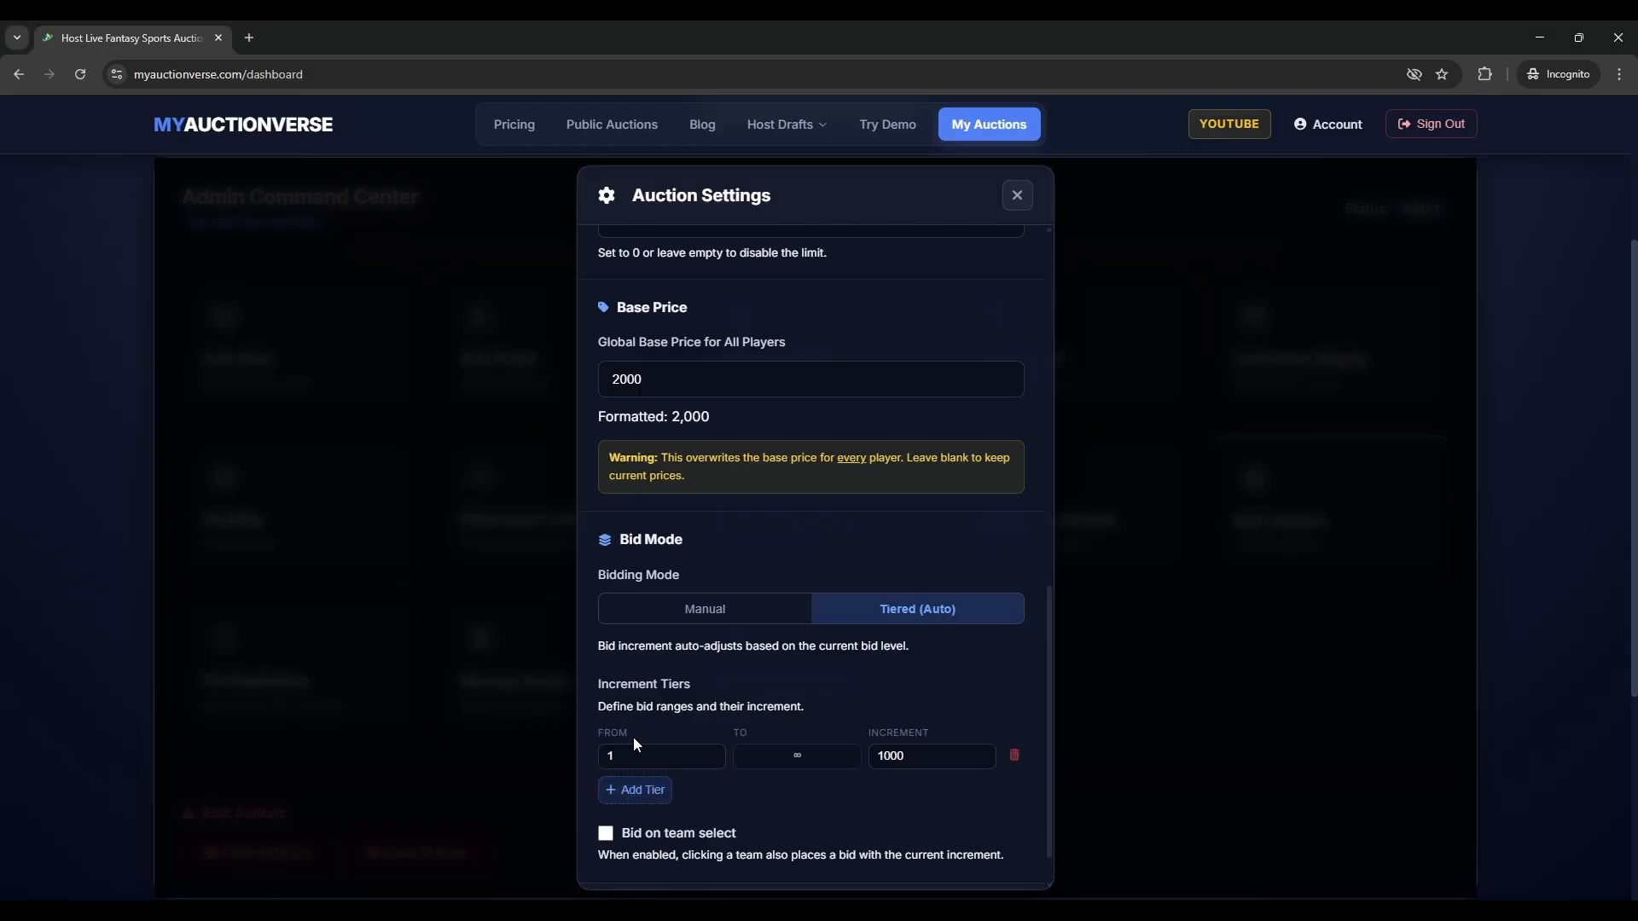
pyautogui.doubleClick(597, 756)
pyautogui.write('0')
pyautogui.click(805, 759)
pyautogui.write('10000')
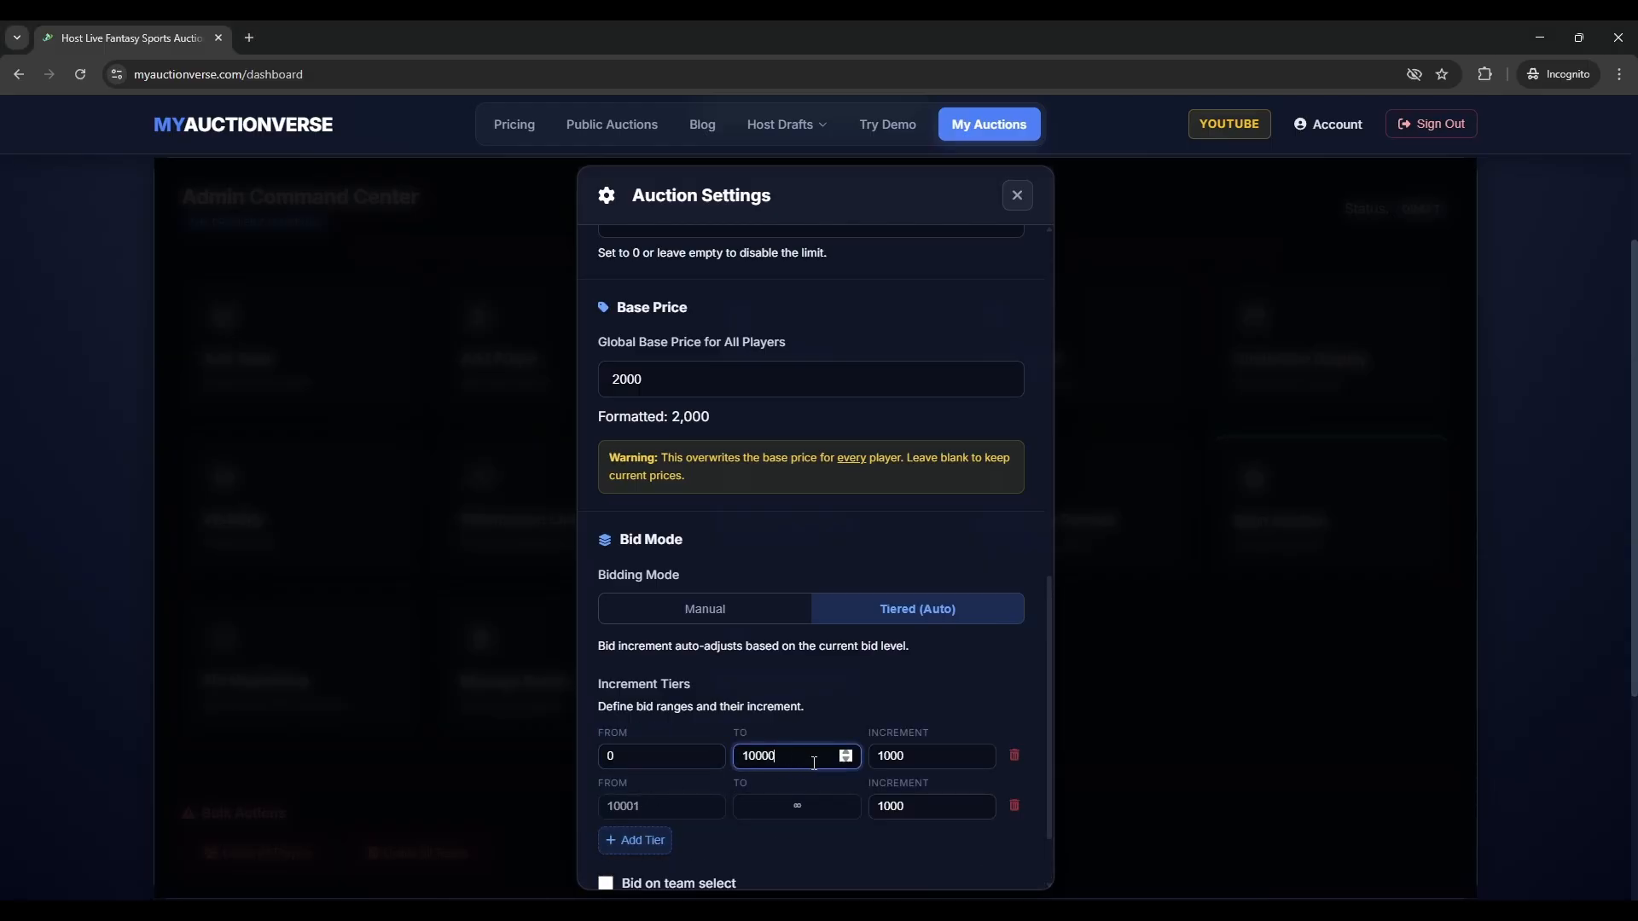
pyautogui.doubleClick(866, 759)
pyautogui.write('2000')
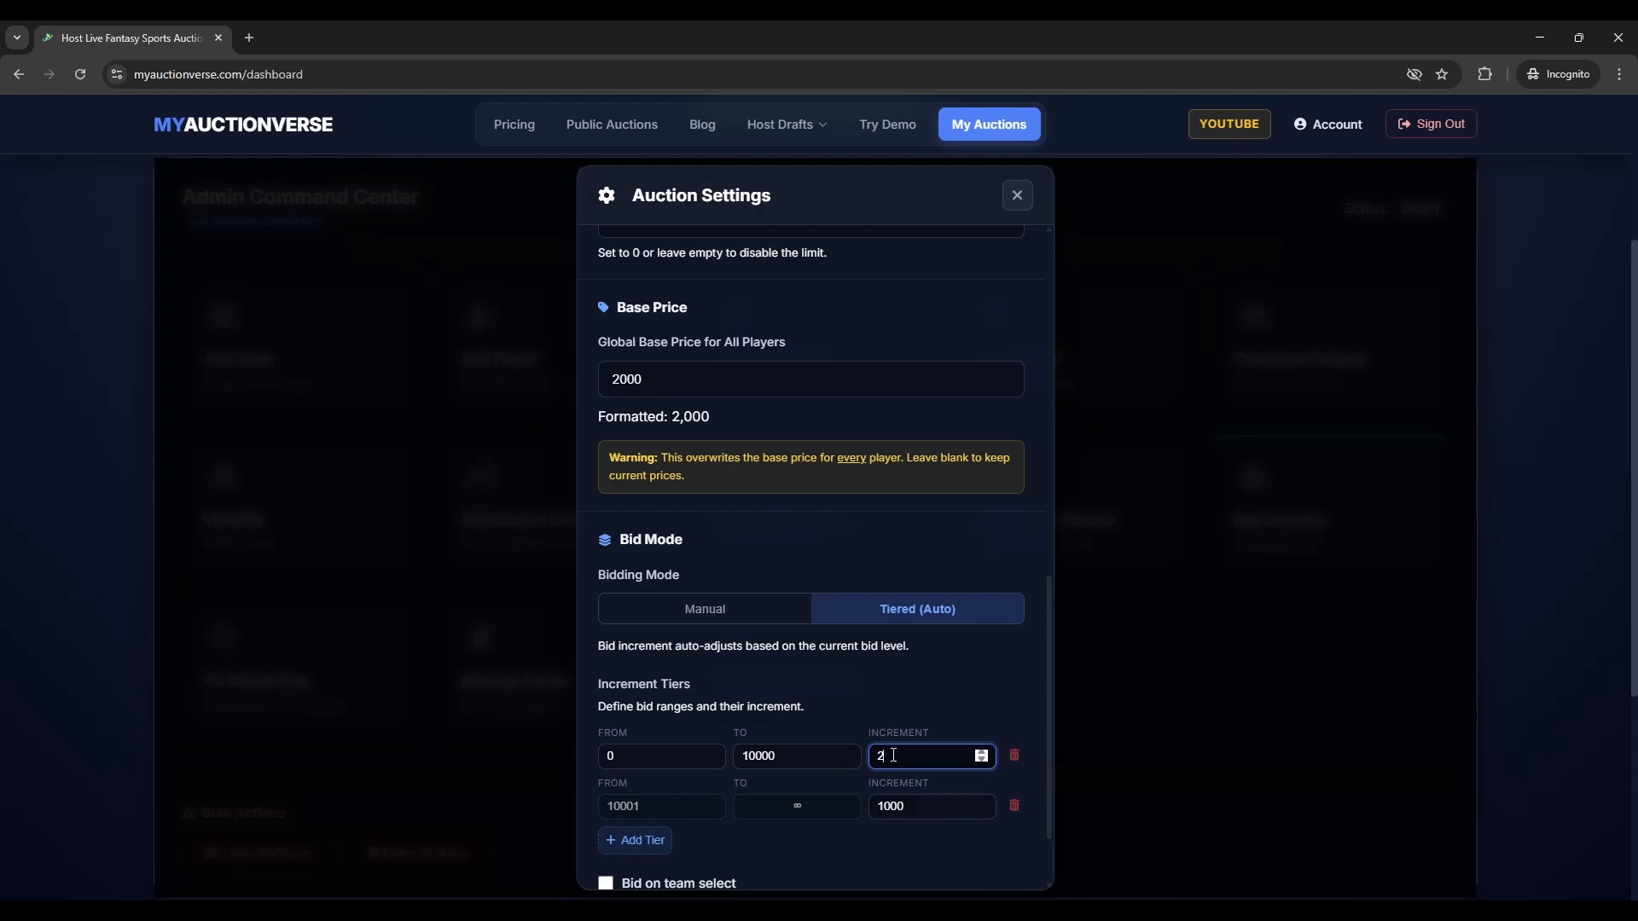
# - End the second tier at 20000 with a 5000 increment and give the third tier a 999 increment
pyautogui.click(652, 840)
pyautogui.click(796, 806)
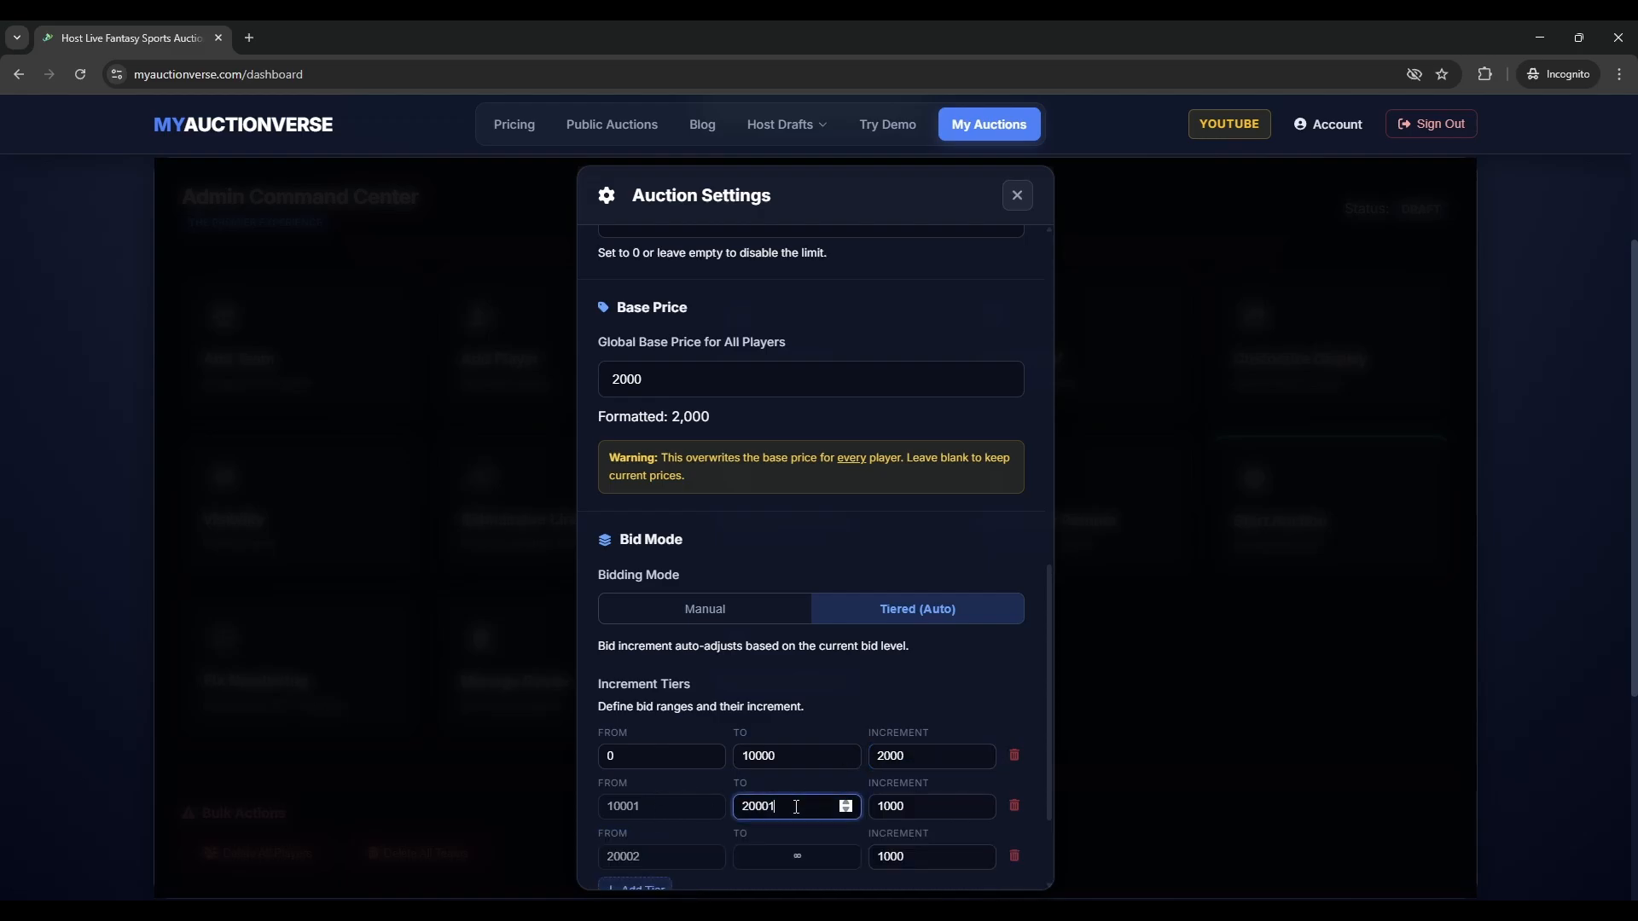
pyautogui.press('BackSpace')
pyautogui.write('0')
pyautogui.press('Tab')
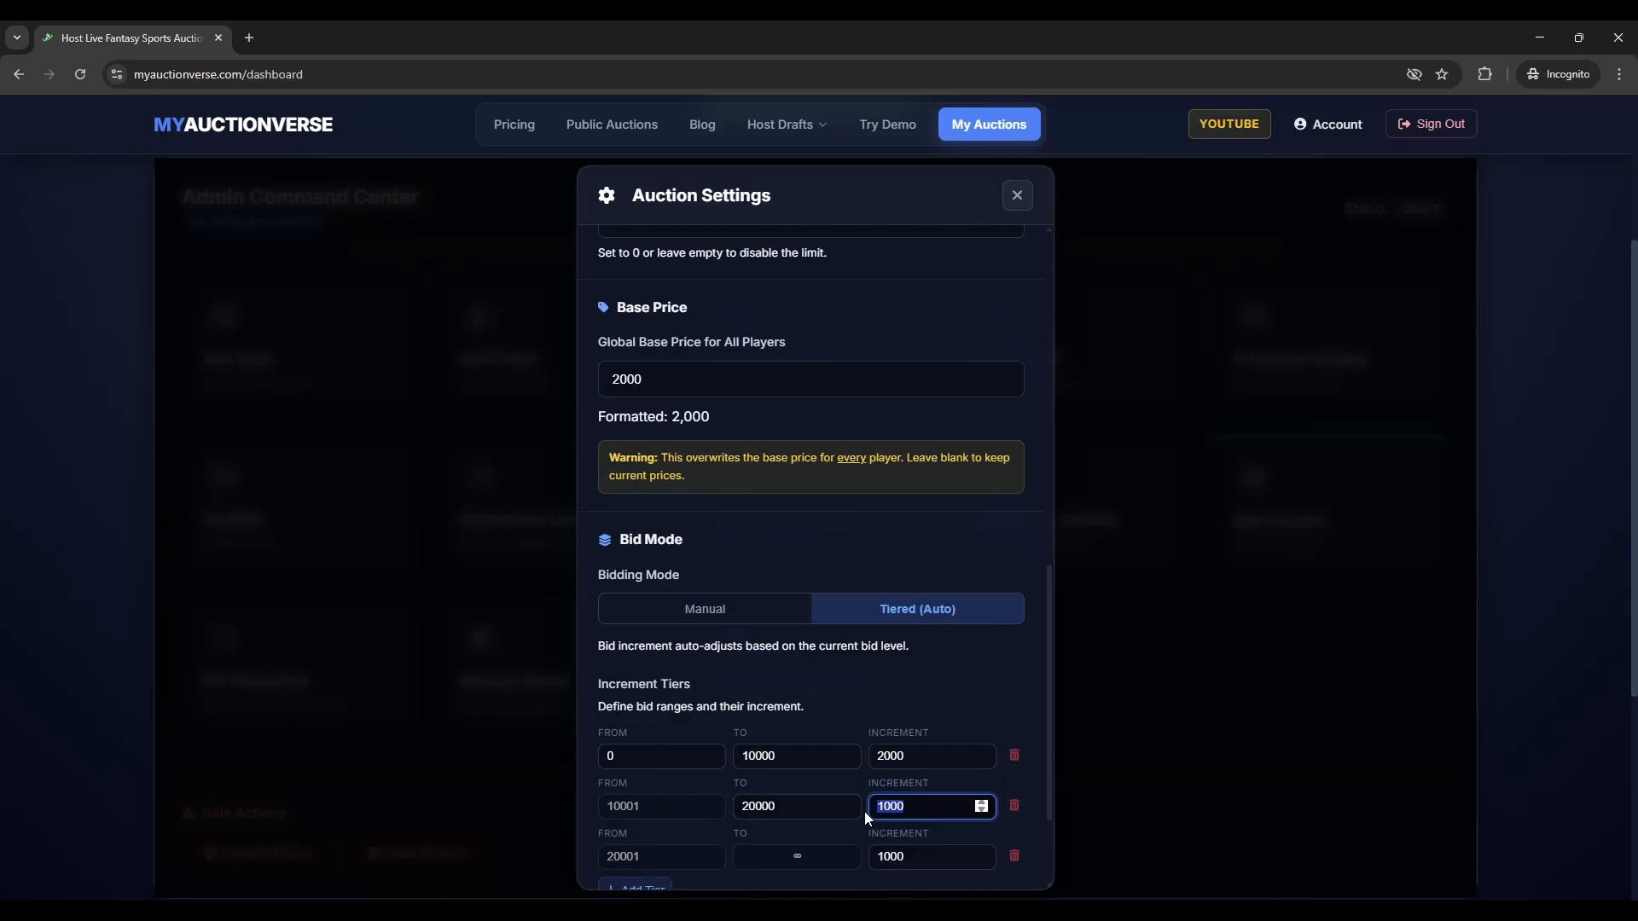
pyautogui.write('5000')
pyautogui.moveTo(916, 857); pyautogui.dragTo(856, 856)
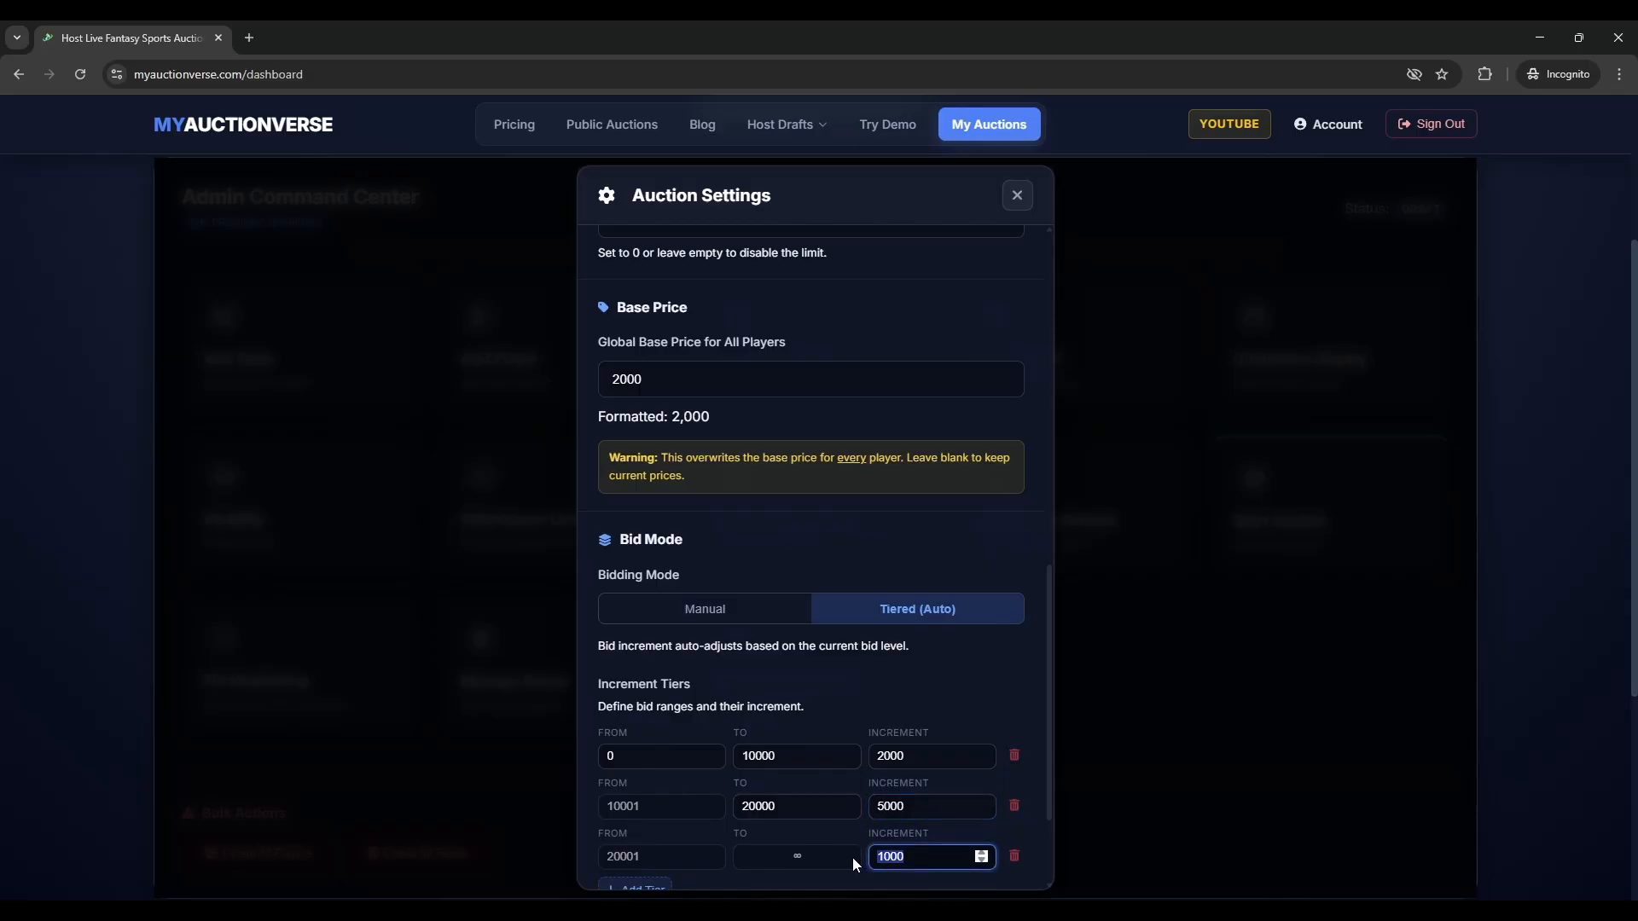
pyautogui.scroll(-2, 863, 812)
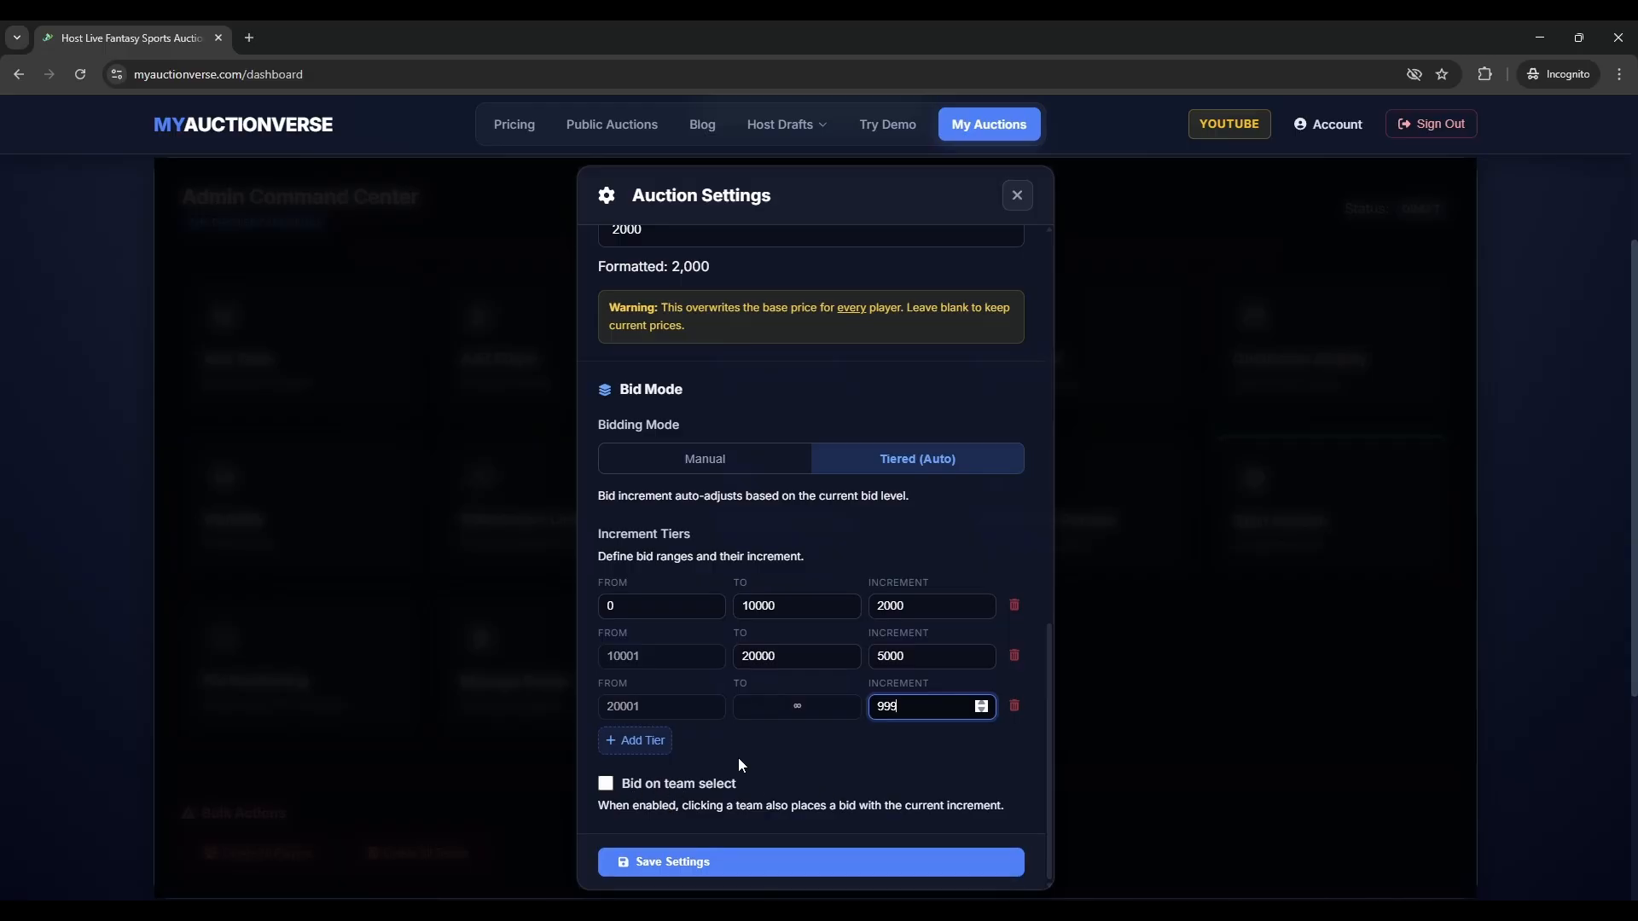
pyautogui.write('999')
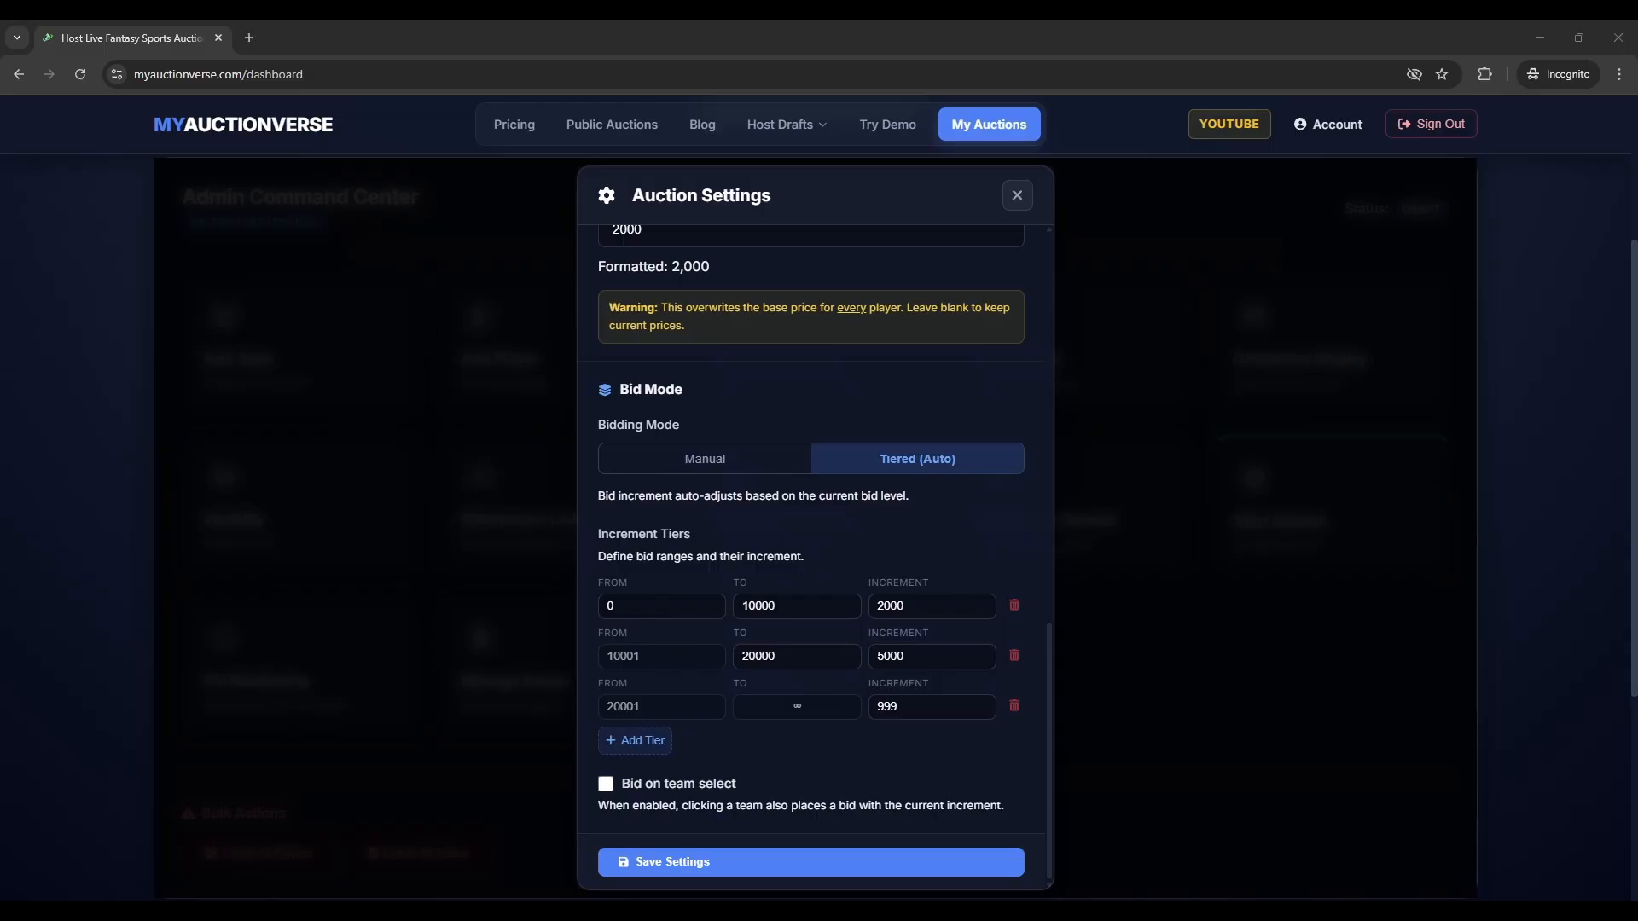
# - Save the auction settings and scroll back to the top of the admin dashboard
pyautogui.click(734, 862)
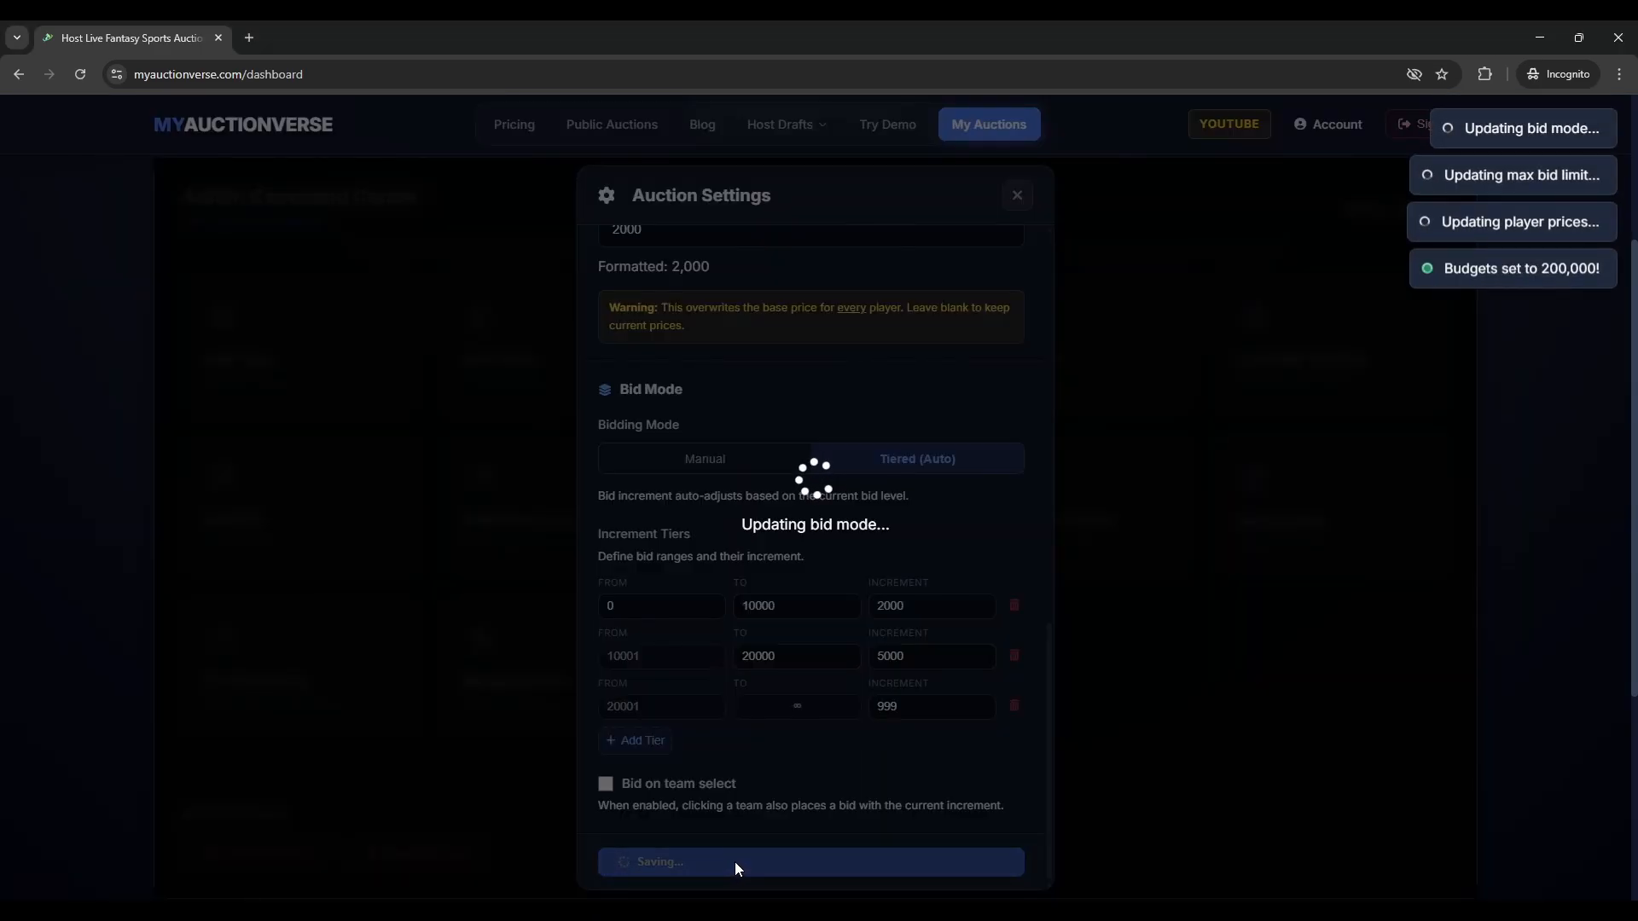
pyautogui.scroll(3, 867, 737)
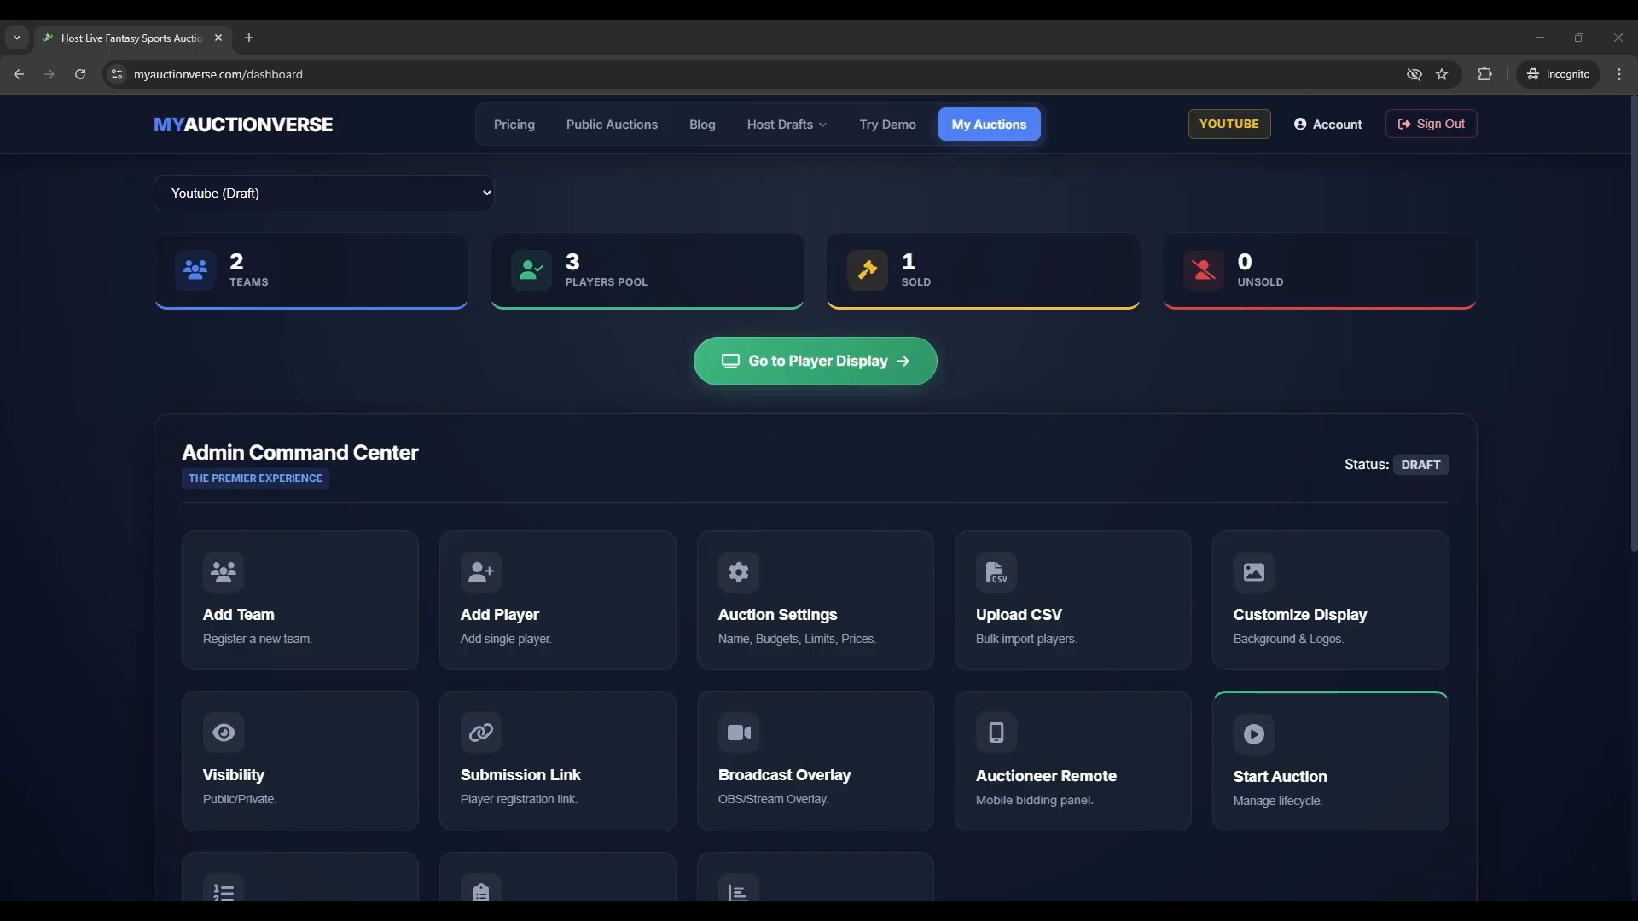
pyautogui.click(845, 675)
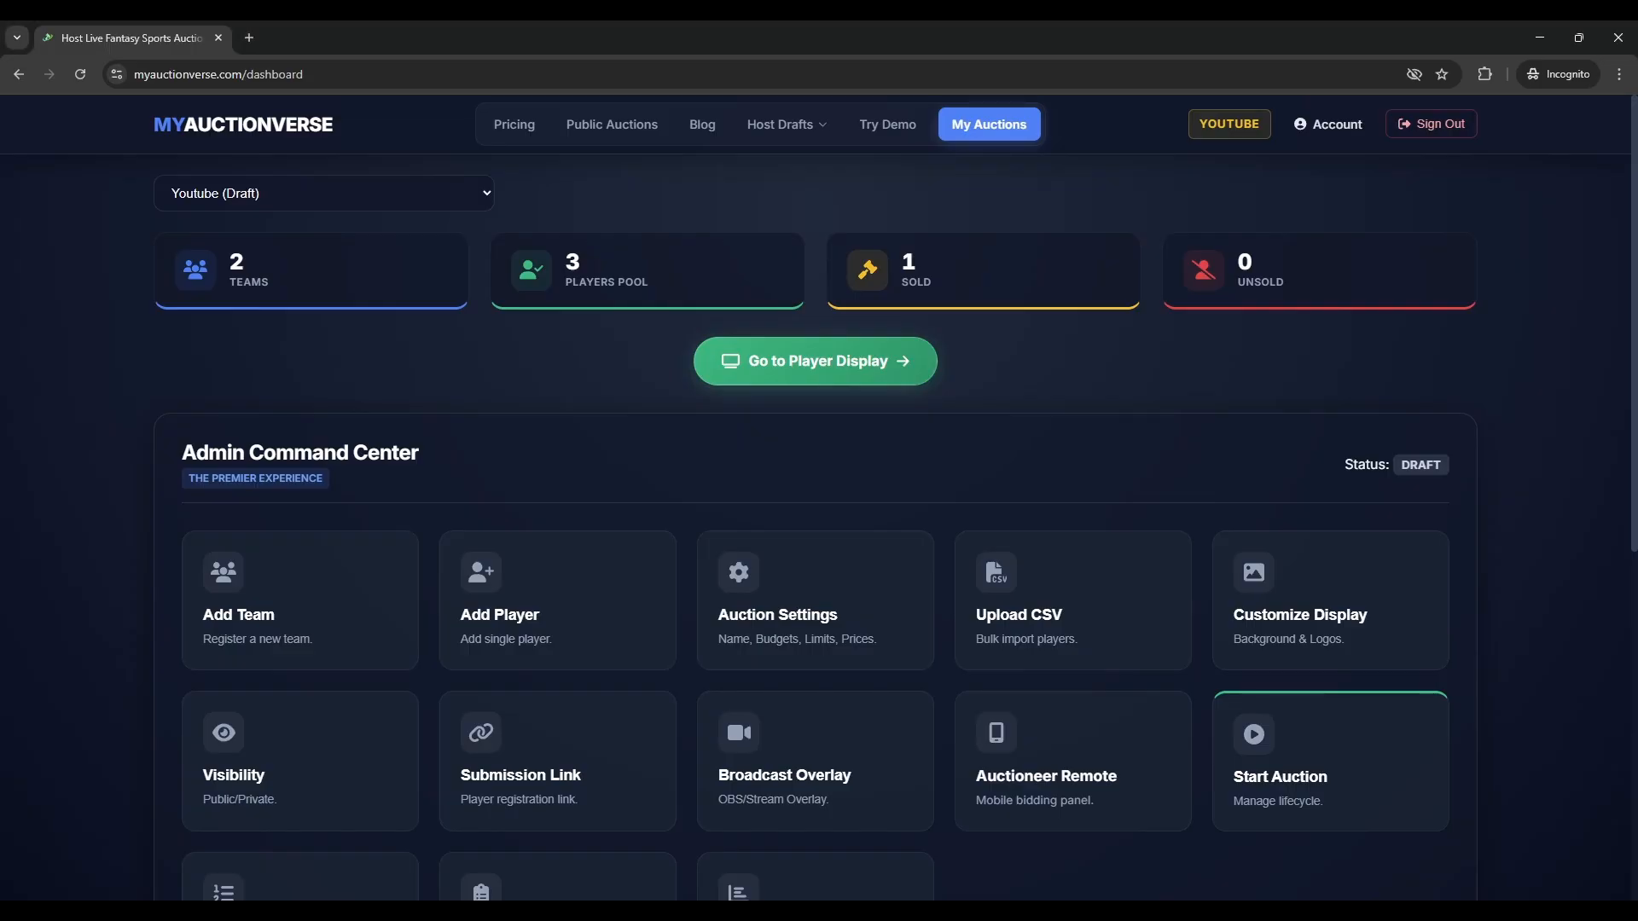
# - Open the Public Auctions page in a new tab and browse its Upcoming and Completed listings
pyautogui.click(347, 719)
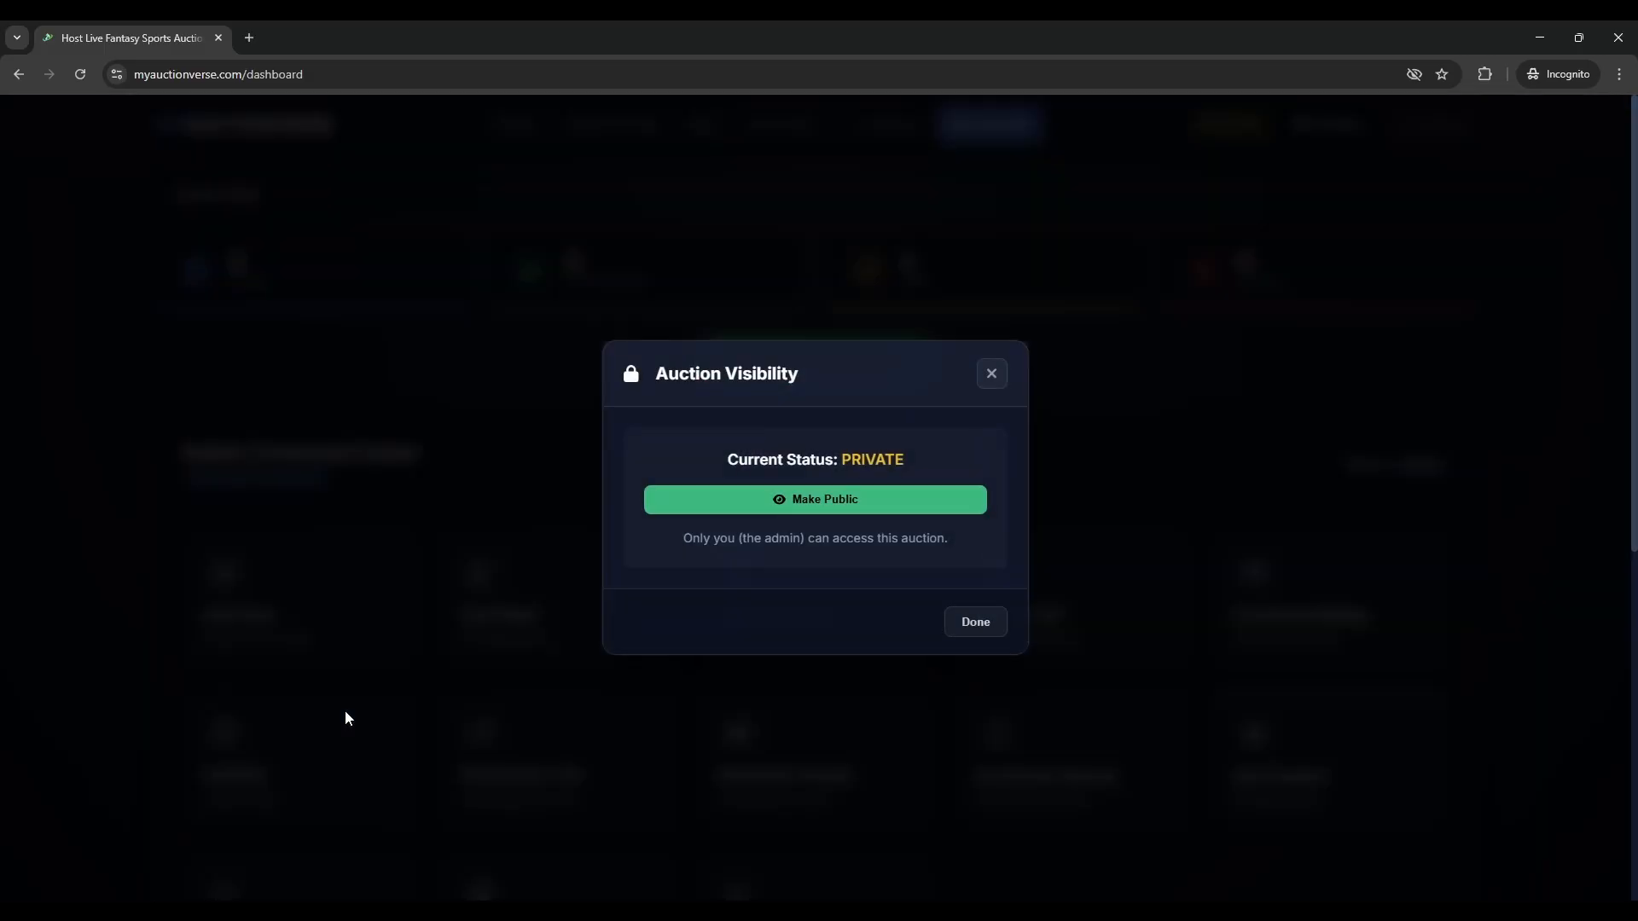
pyautogui.click(273, 696)
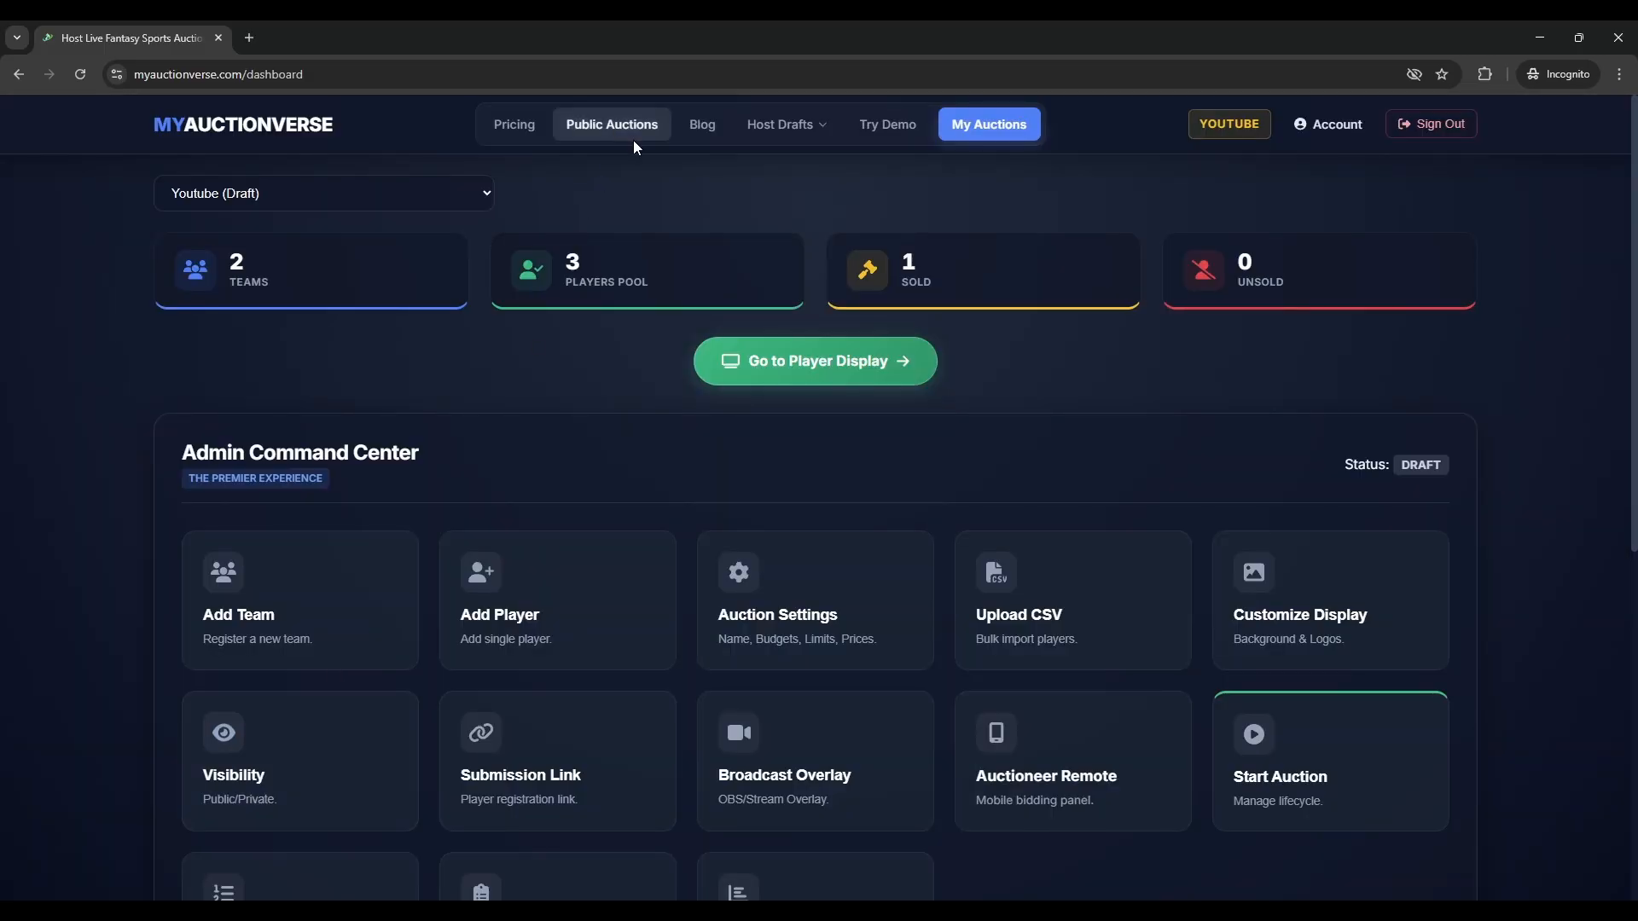
pyautogui.middleClick(633, 136)
pyautogui.click(407, 30)
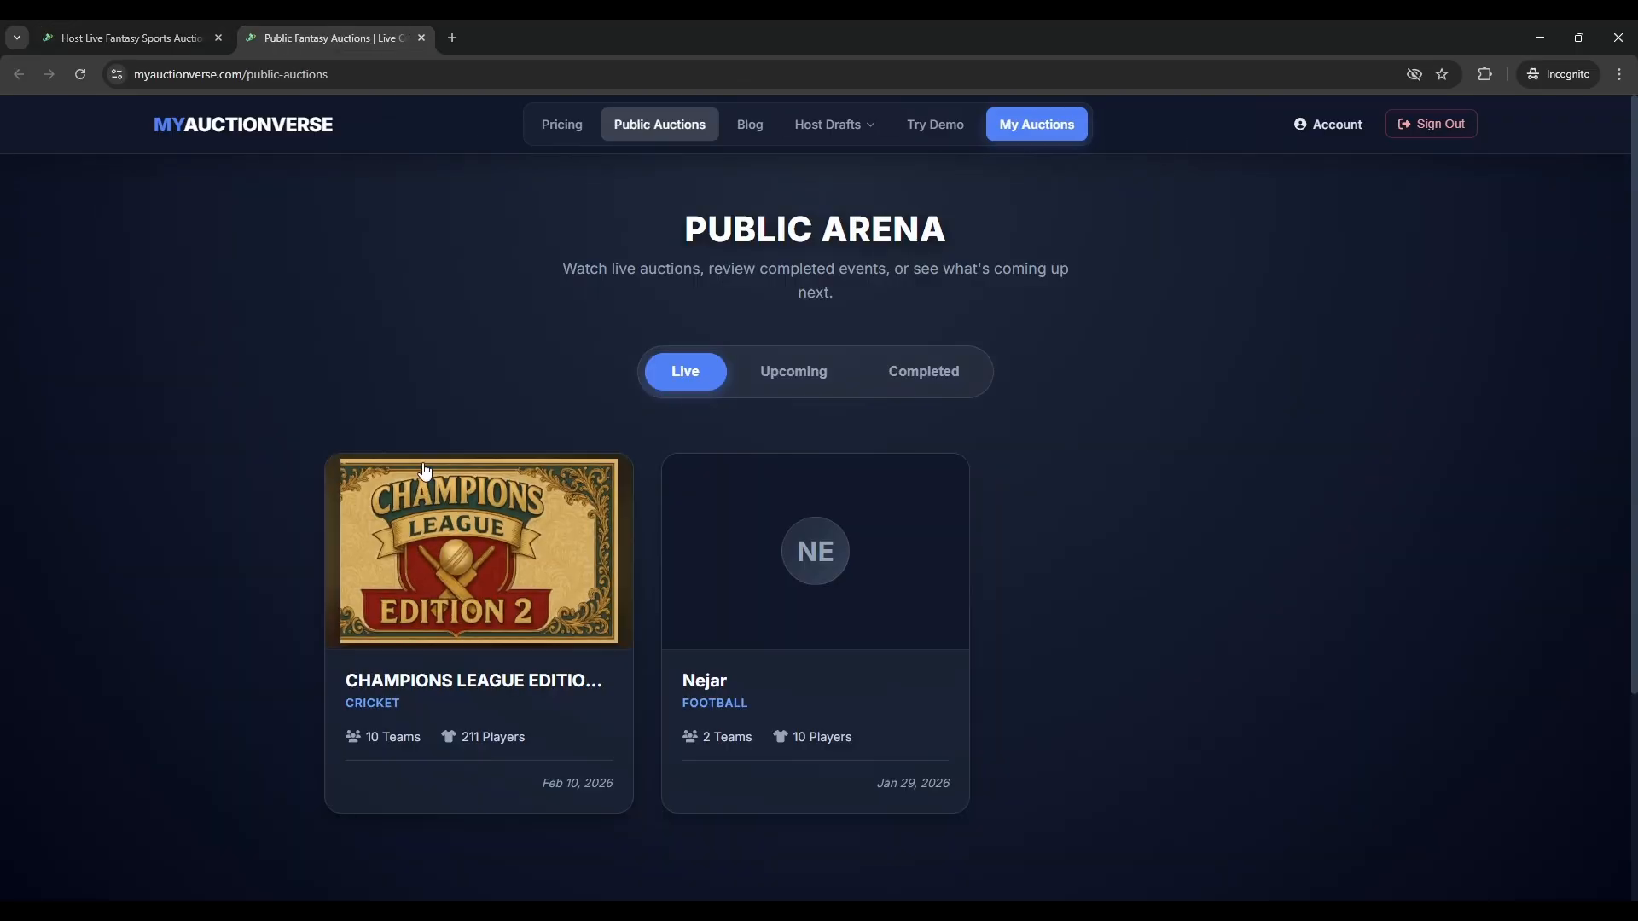
pyautogui.click(751, 374)
pyautogui.click(951, 375)
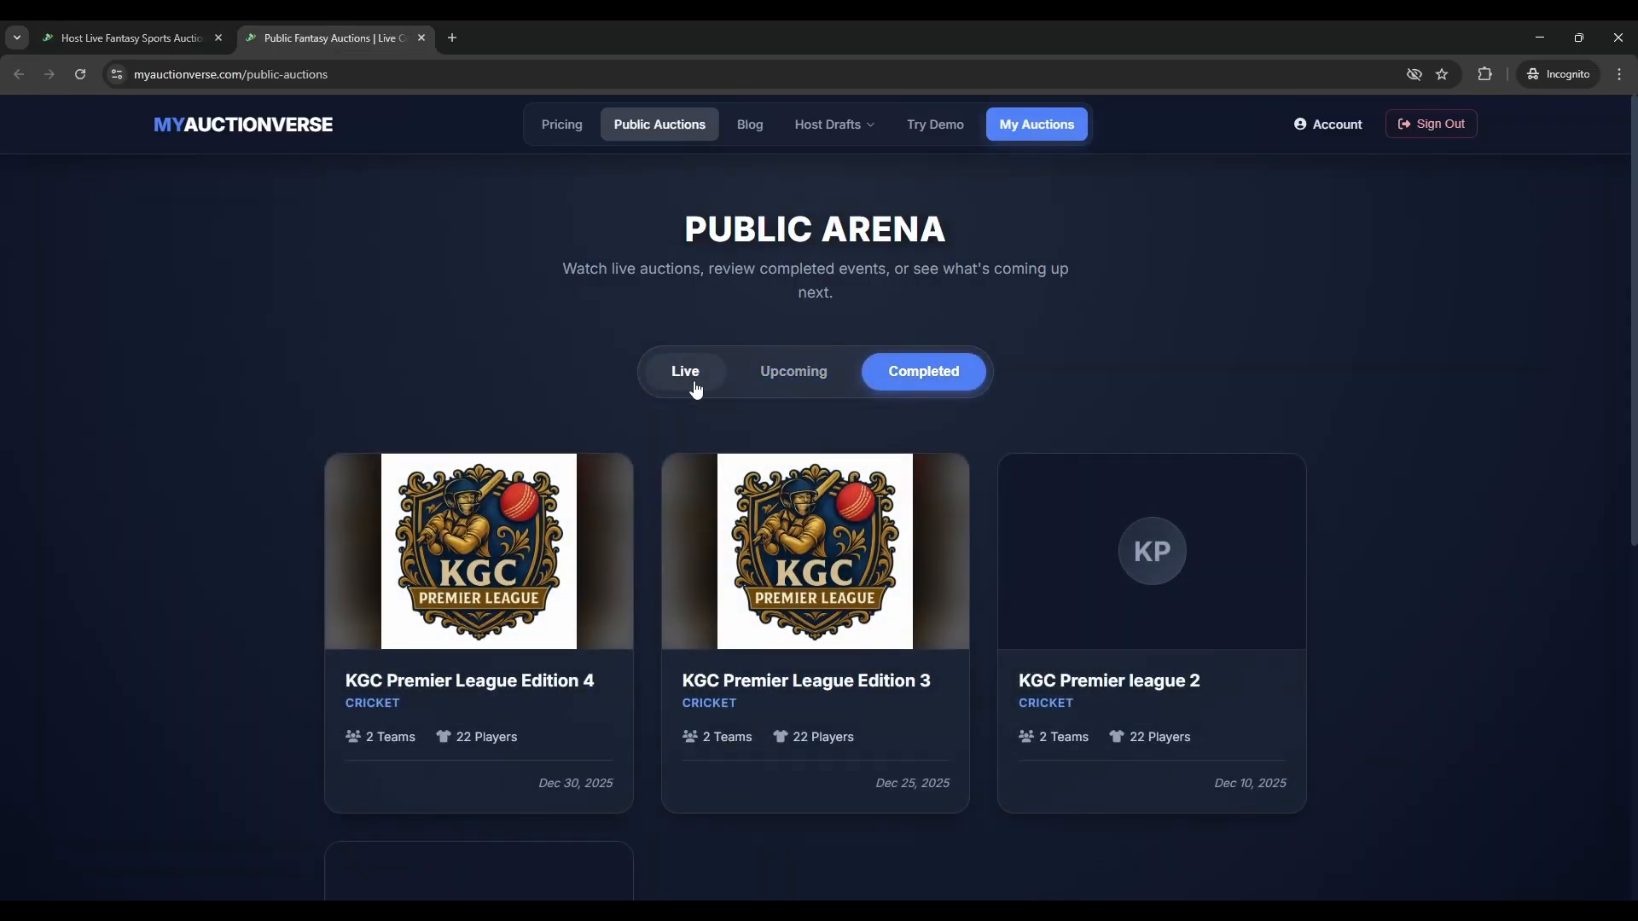
pyautogui.scroll(-2, 712, 405)
pyautogui.scroll(1, 789, 299)
pyautogui.click(793, 283)
pyautogui.click(175, 39)
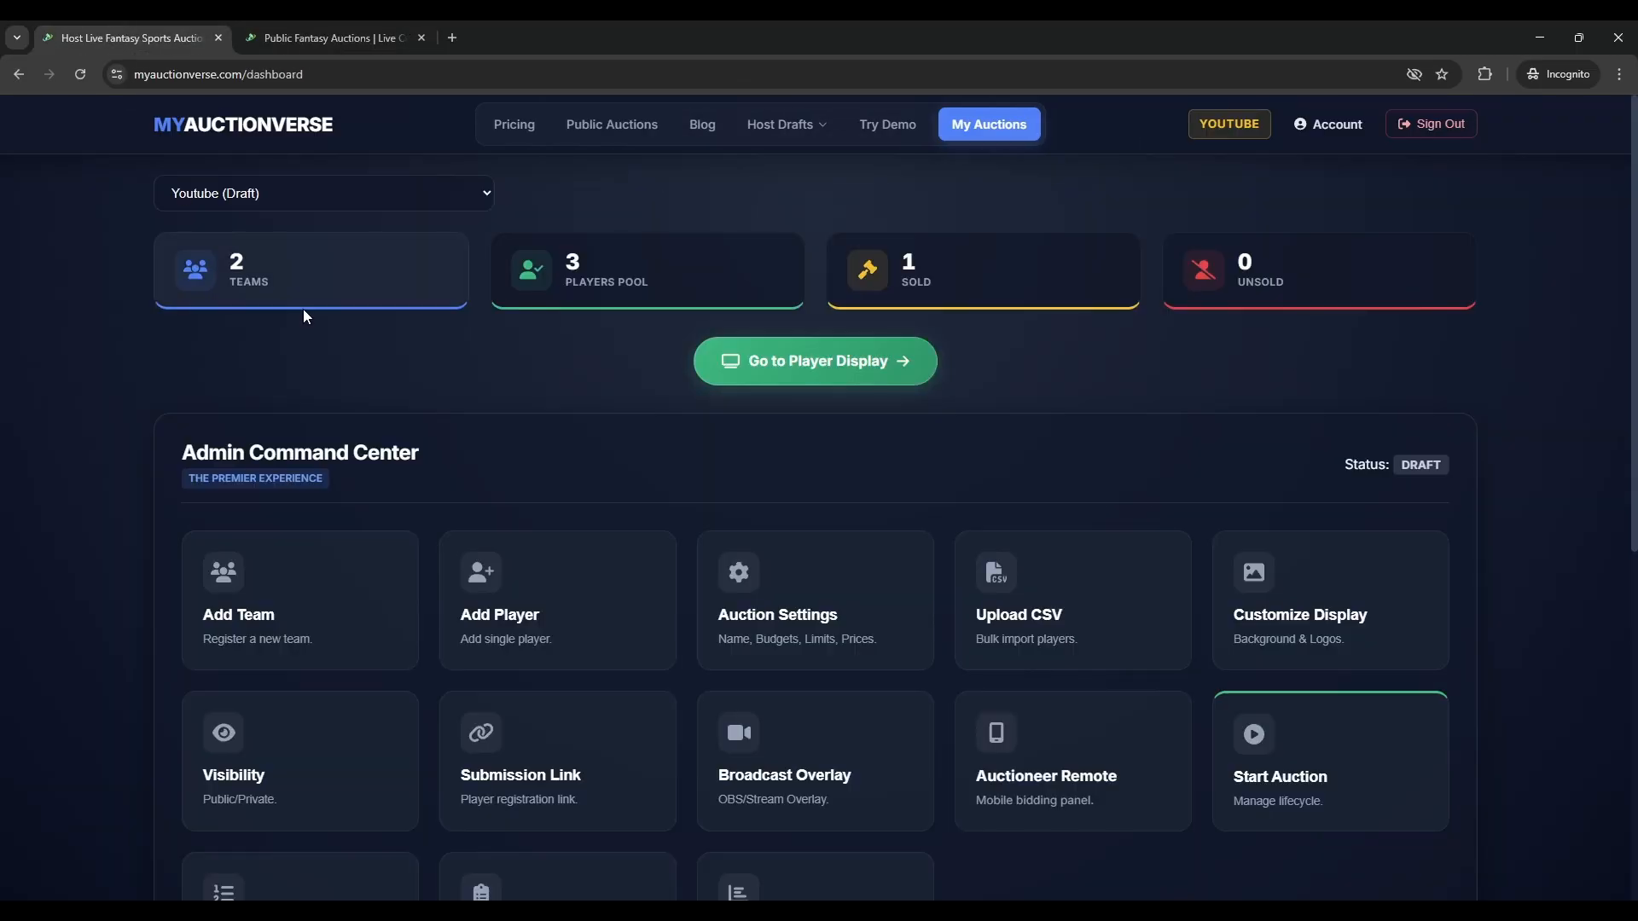
# - Make the Youtube auction public, then reload the public page and confirm it appears under Upcoming
pyautogui.click(256, 774)
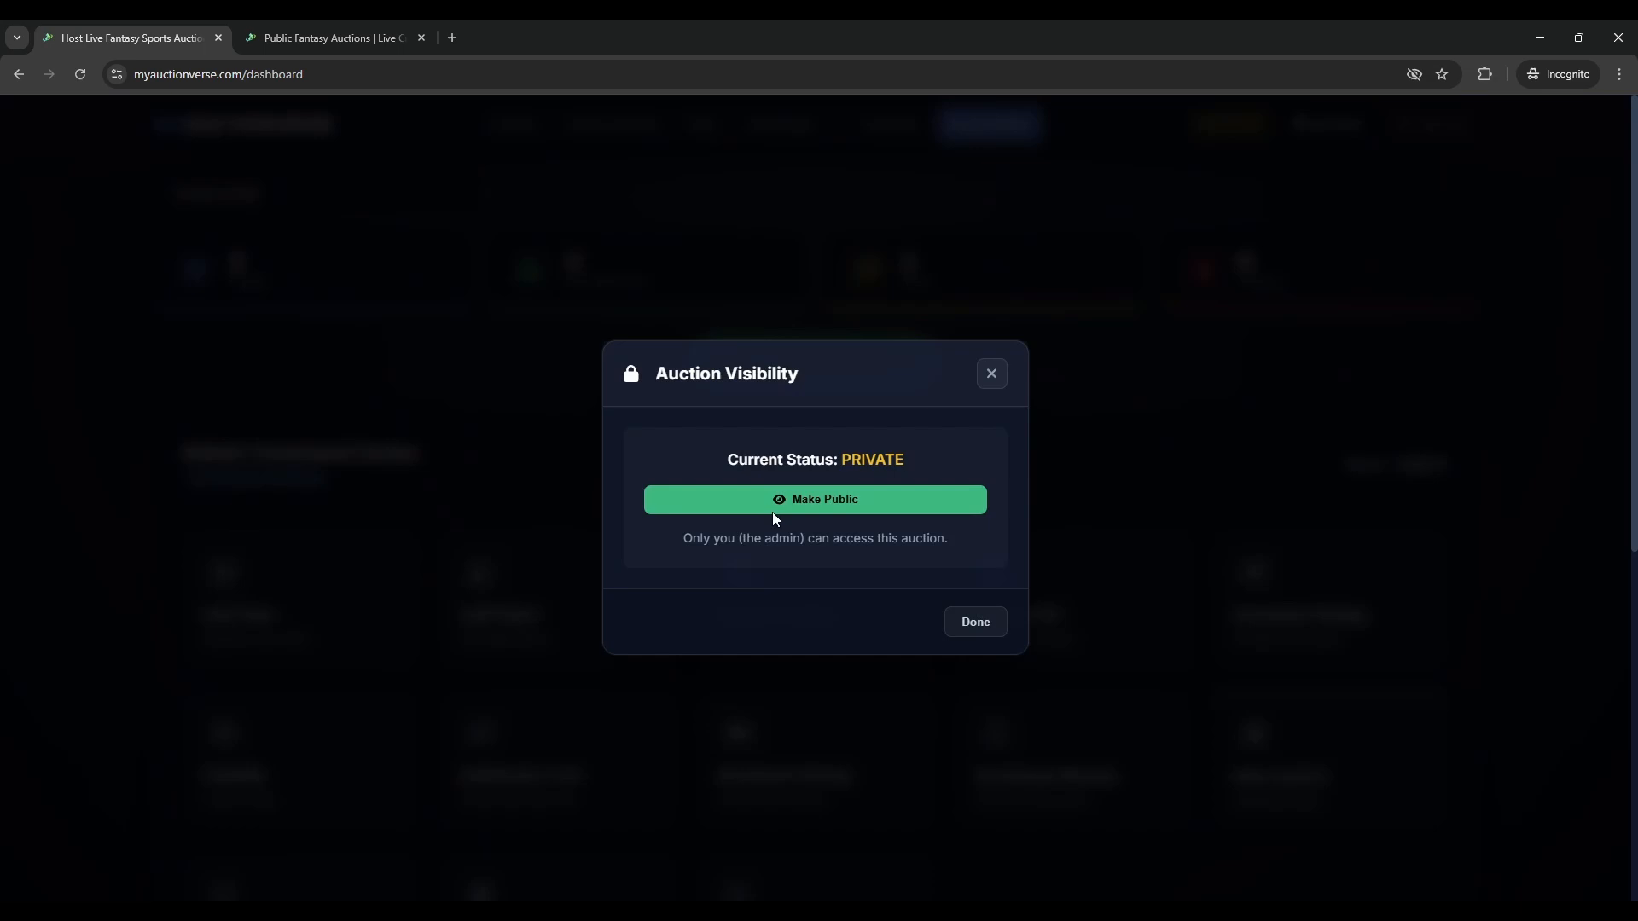
pyautogui.click(823, 500)
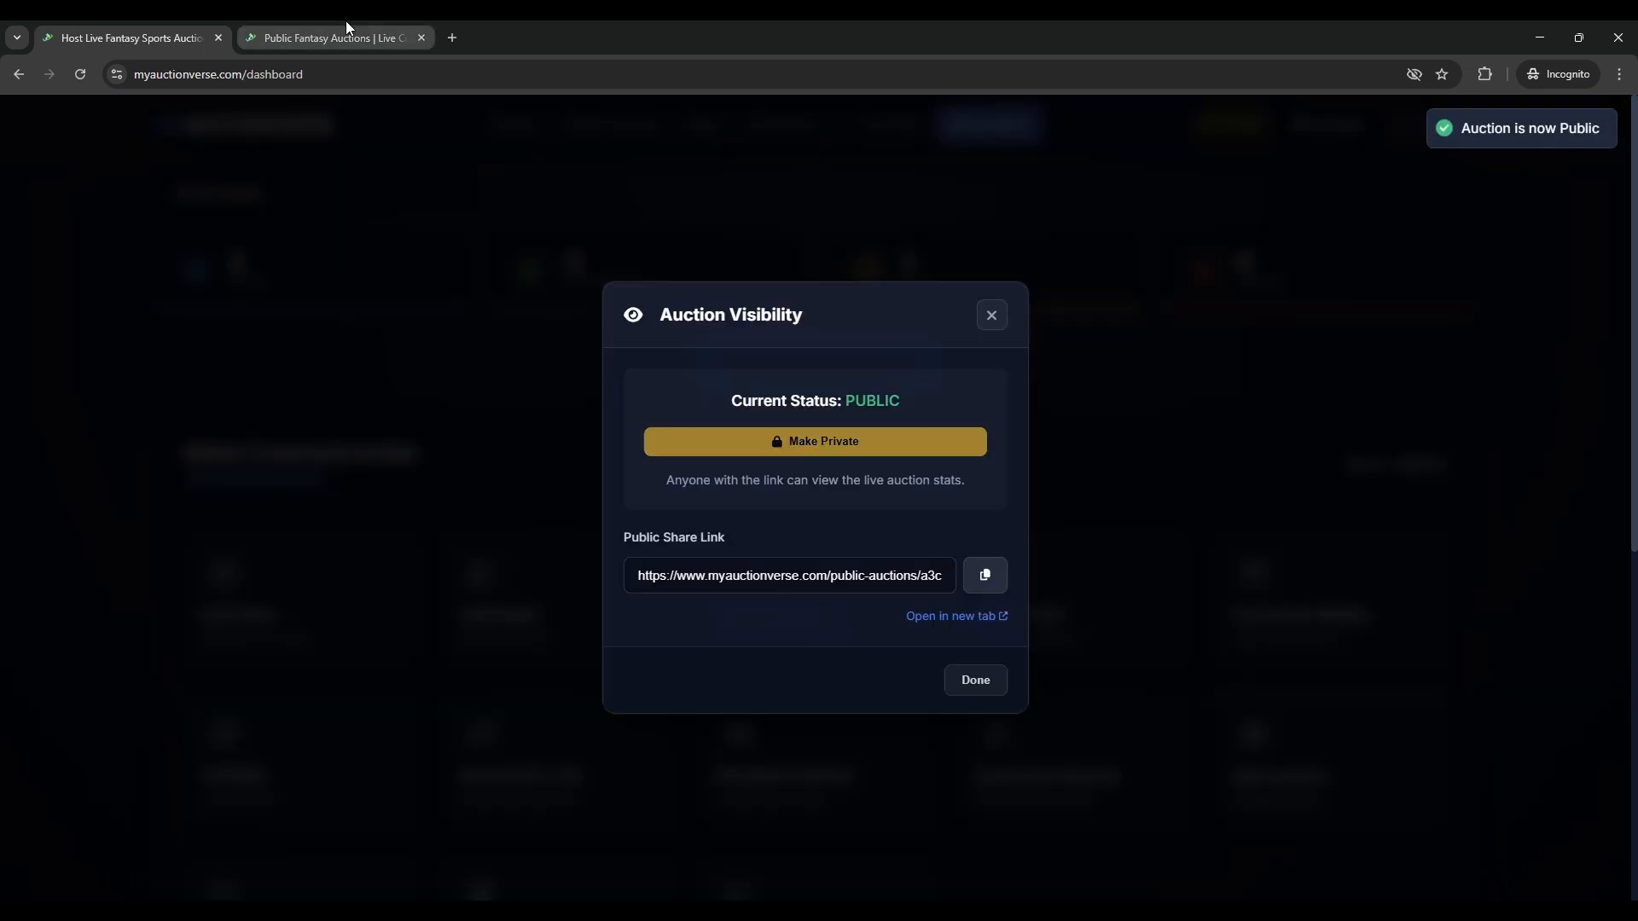
pyautogui.click(346, 26)
pyautogui.click(80, 74)
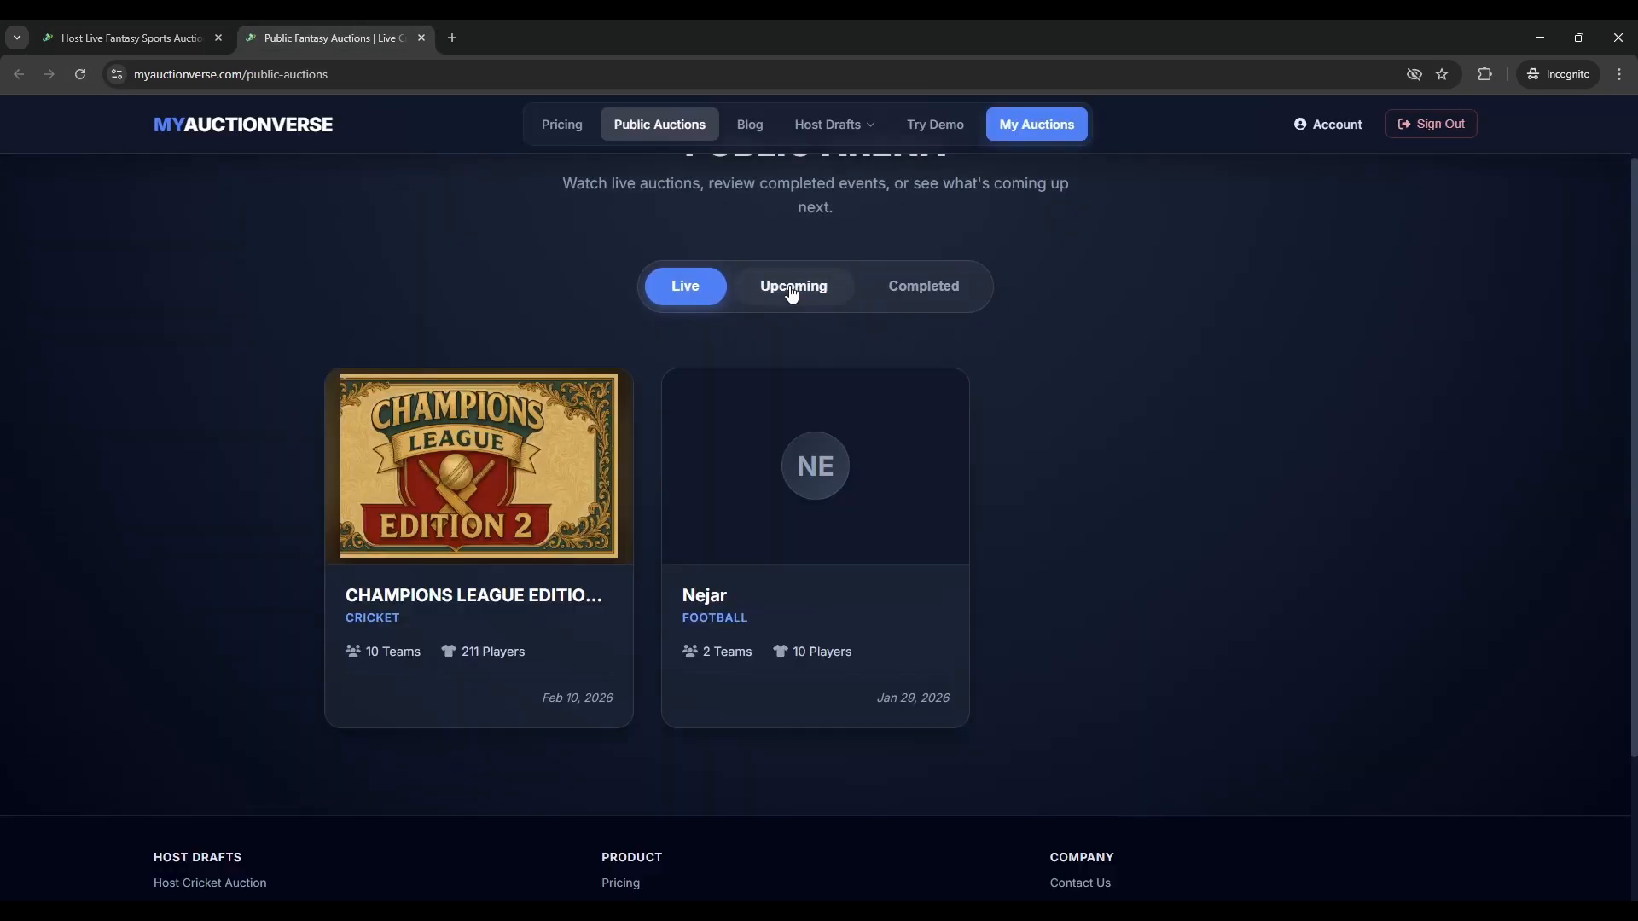
pyautogui.click(793, 292)
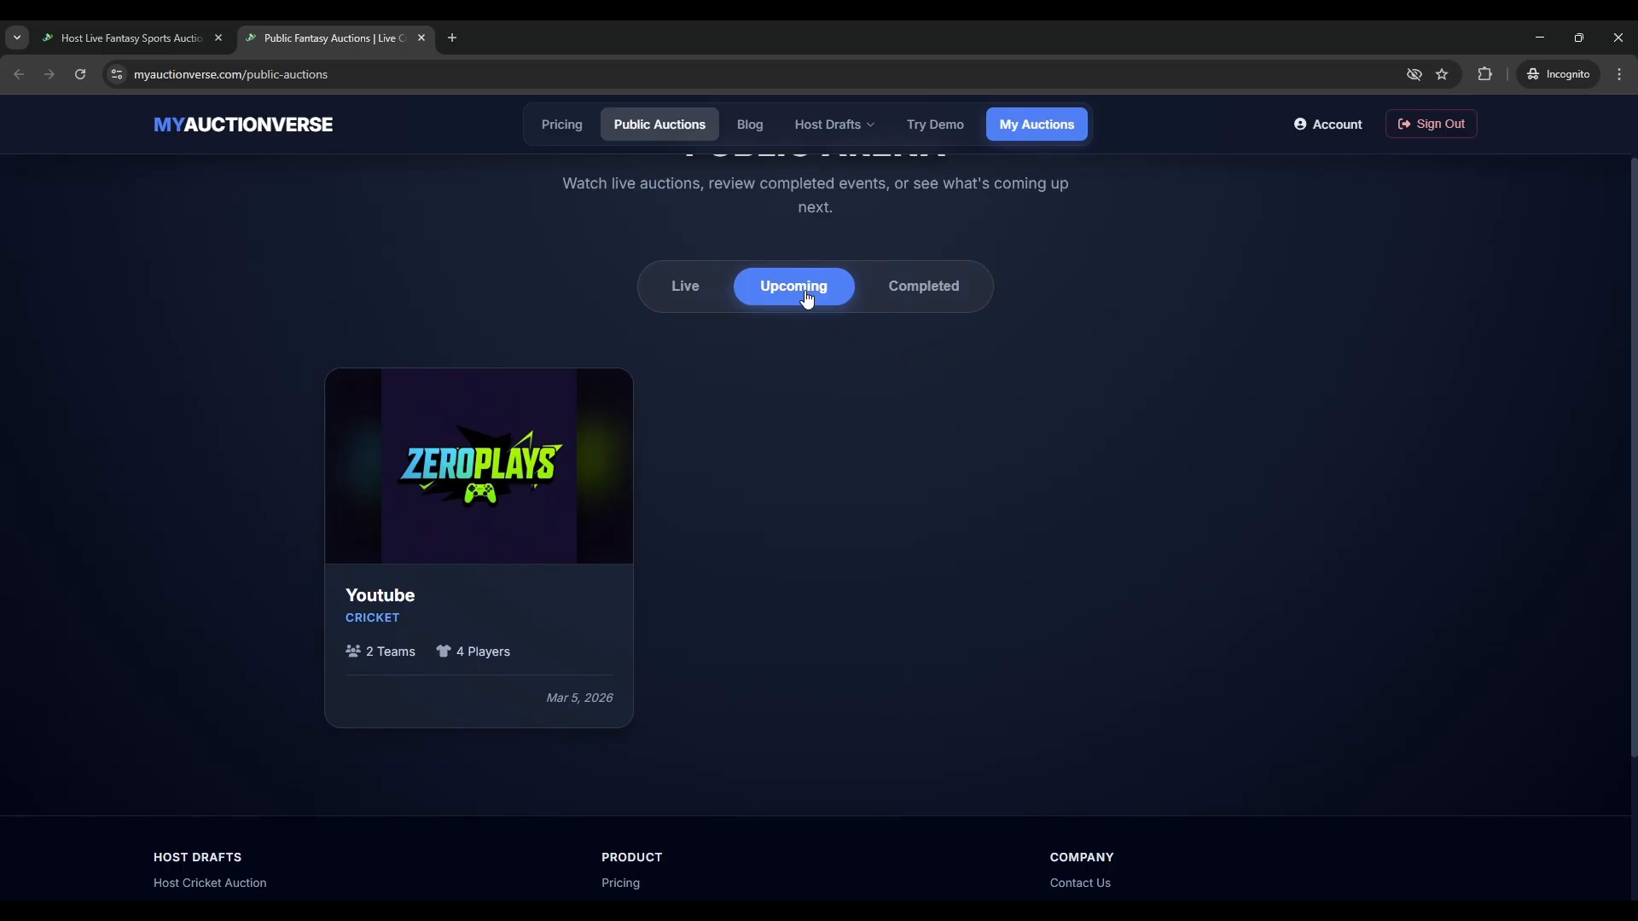
pyautogui.click(686, 297)
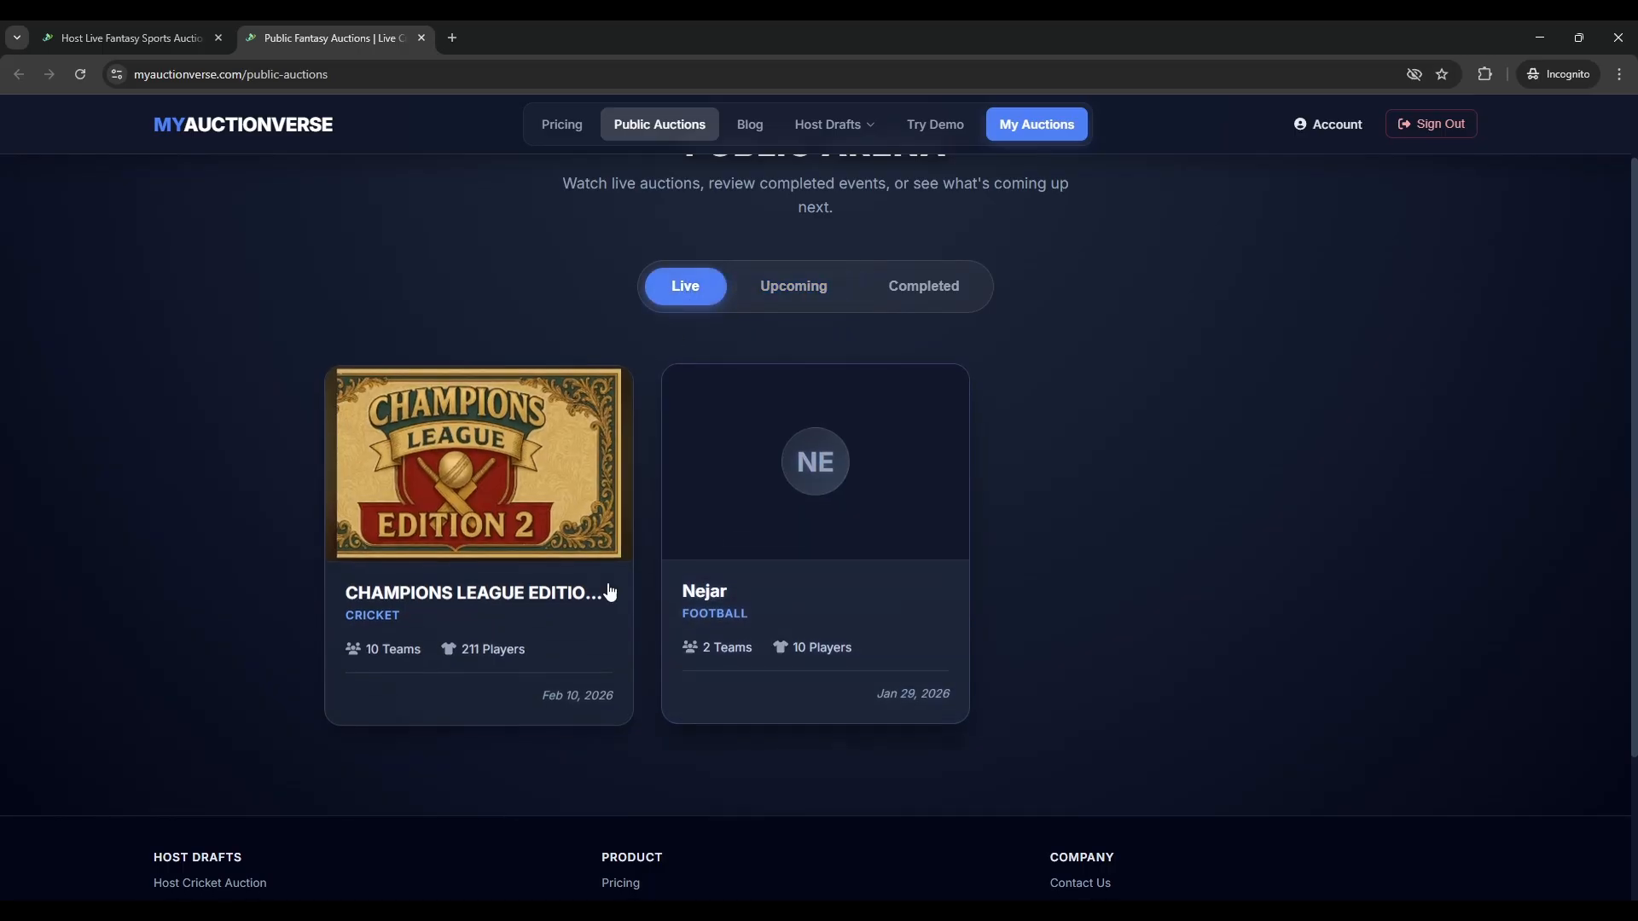
pyautogui.click(792, 304)
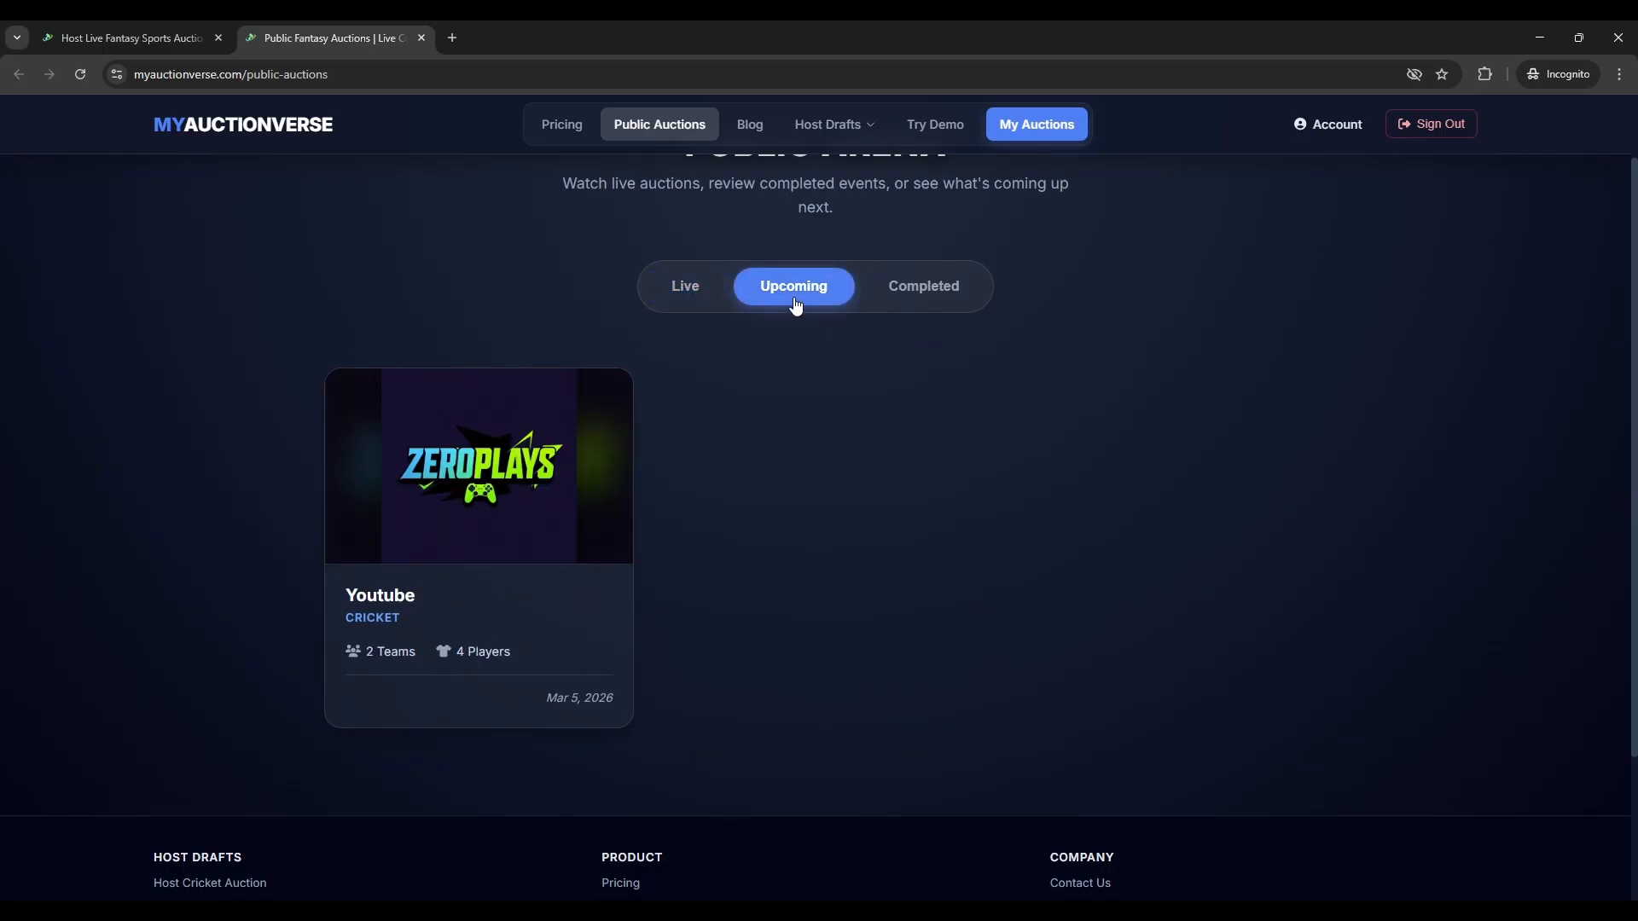
# - Close the public auctions tab, open the Youtube public share page in a new tab, then return to the dashboard
pyautogui.click(421, 38)
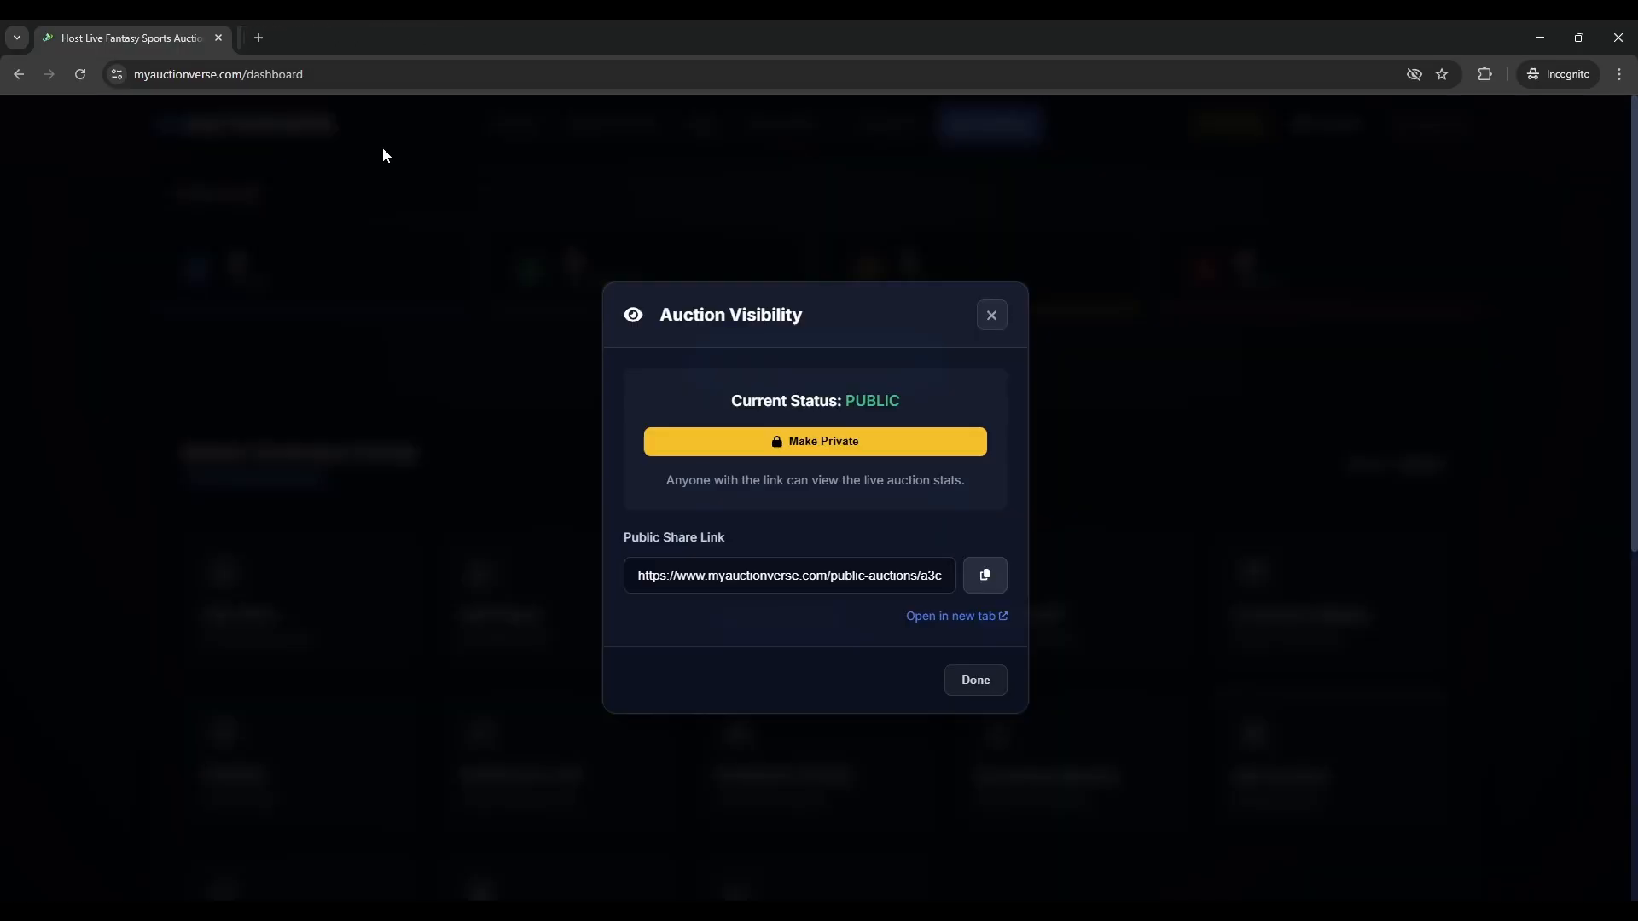
pyautogui.click(837, 448)
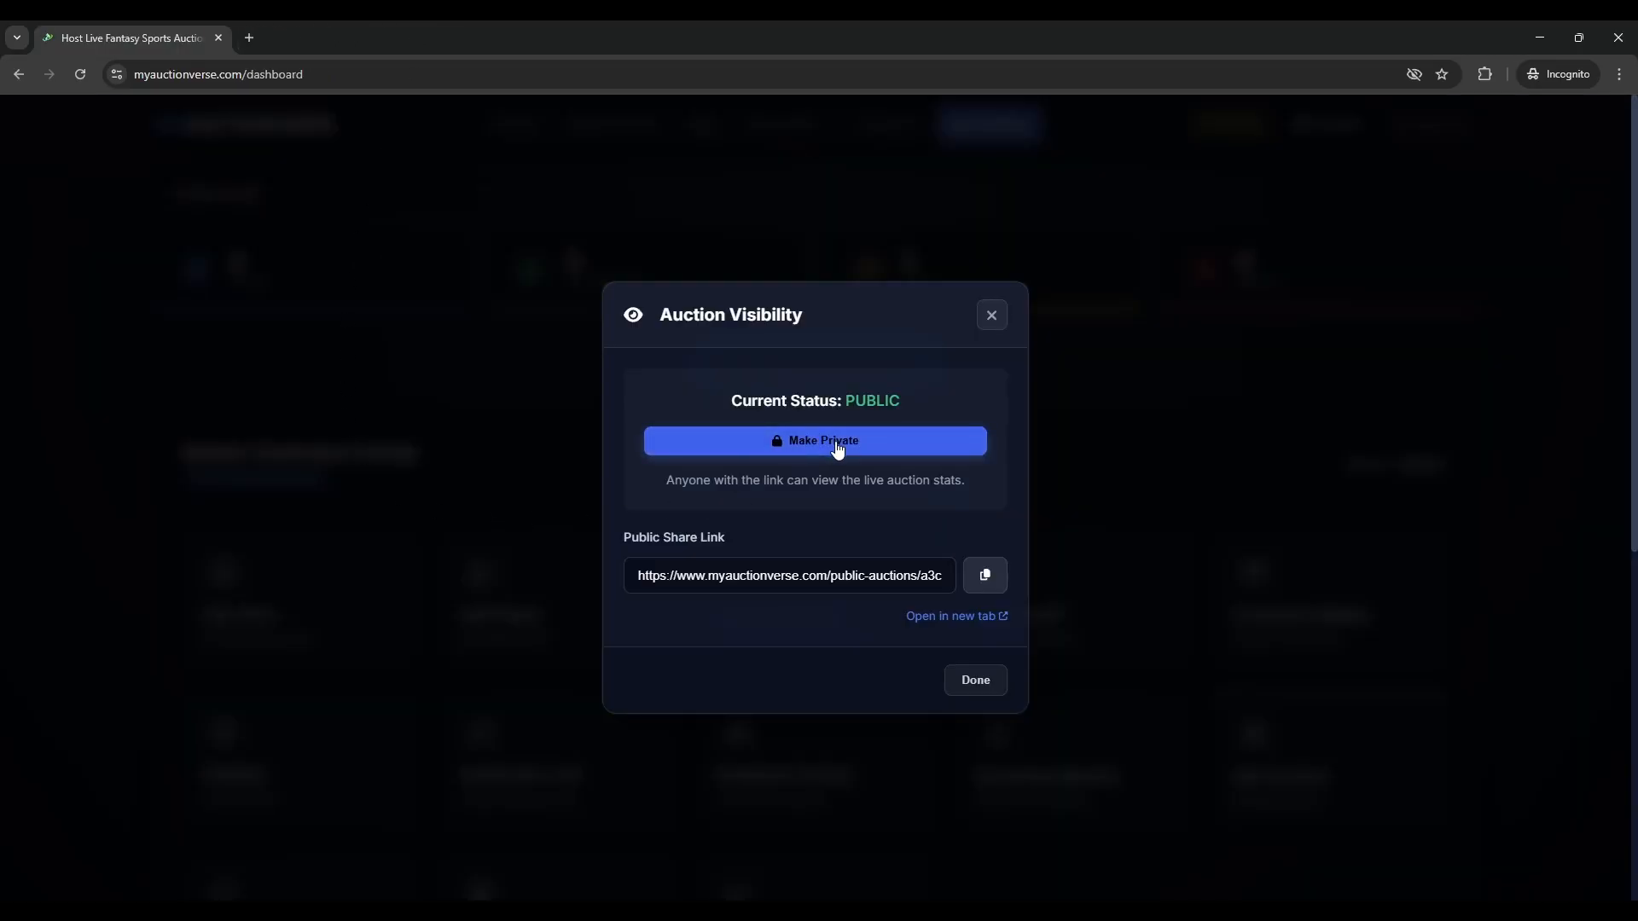
pyautogui.click(955, 616)
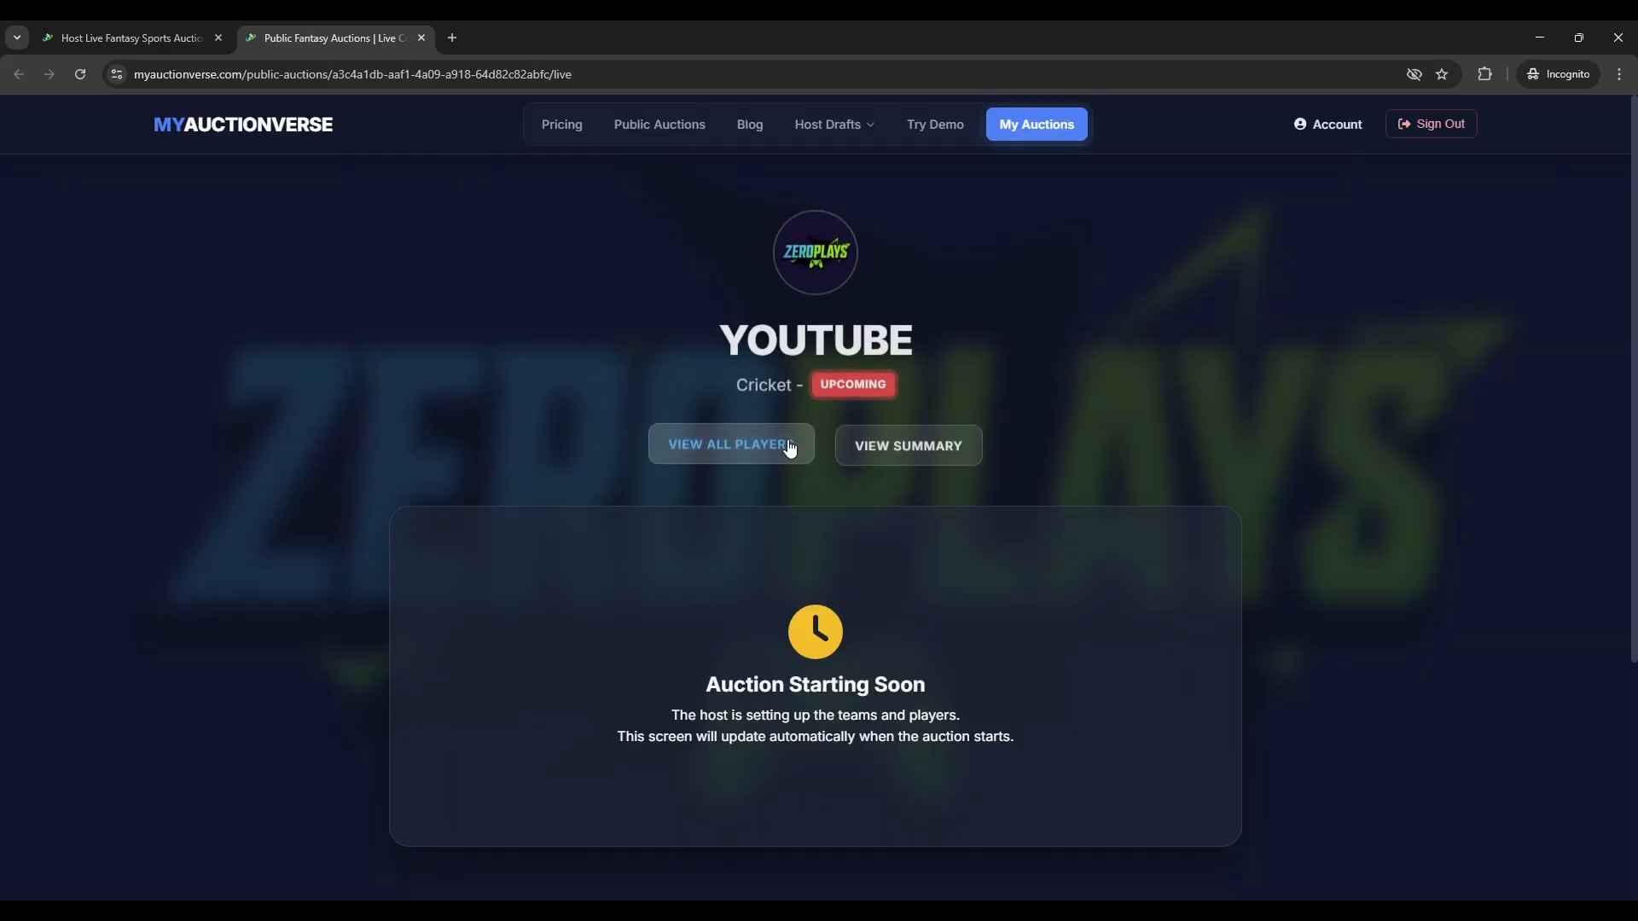
pyautogui.scroll(-3, 1359, 523)
pyautogui.scroll(3, 1374, 477)
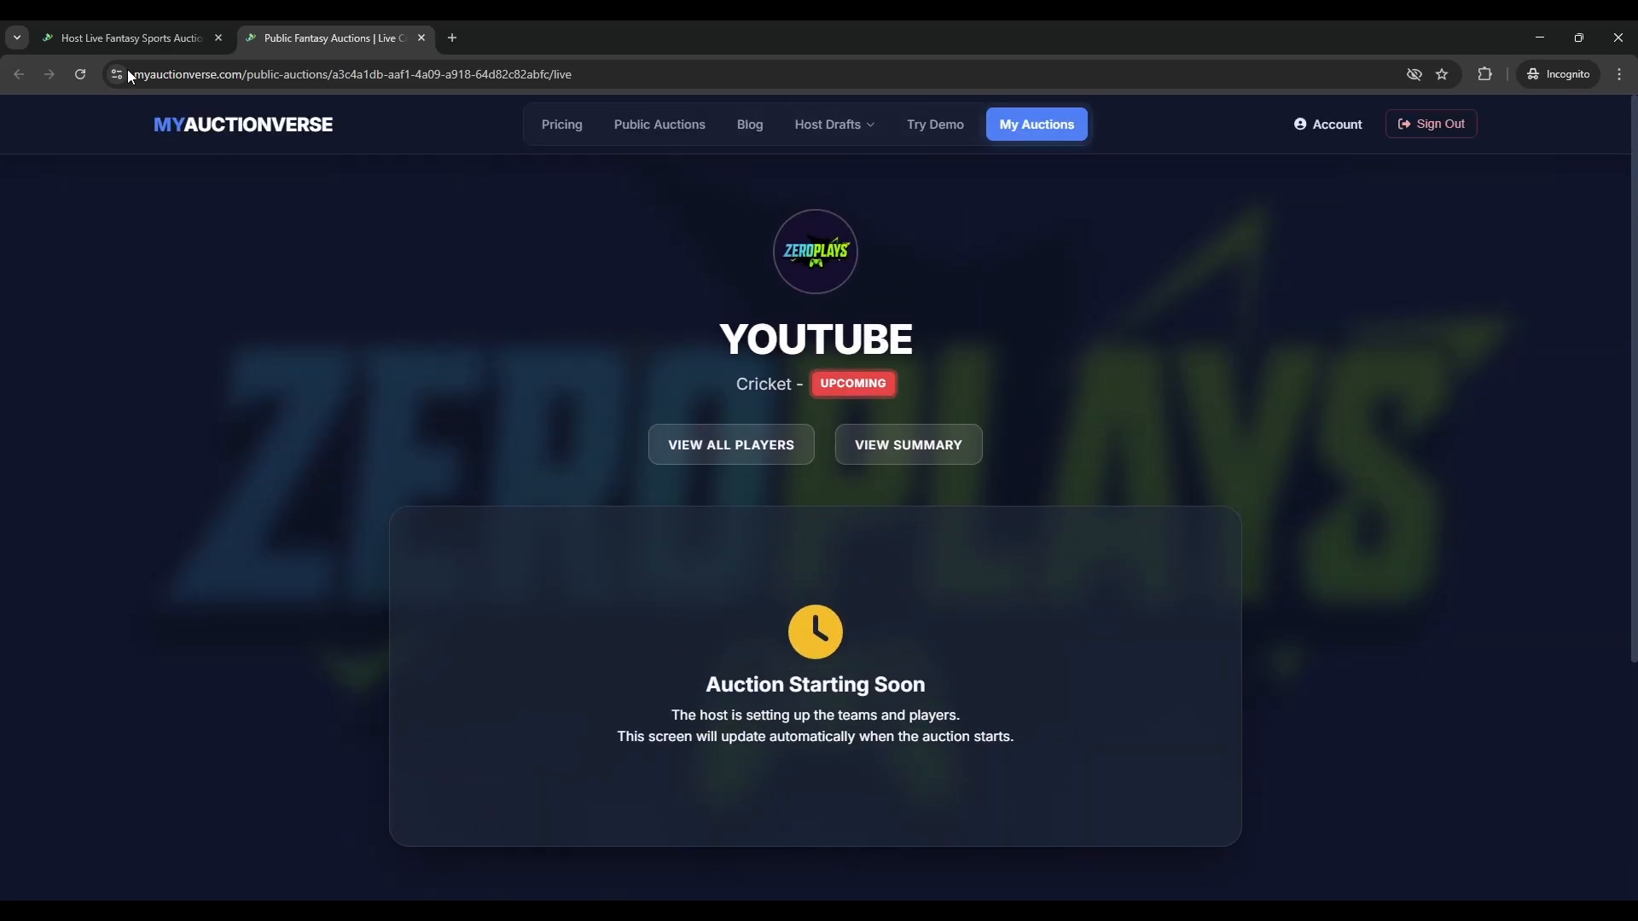
pyautogui.click(104, 27)
# - Open Customize Display and compare the ZEROPLAYS banner against the public auction page
pyautogui.click(992, 314)
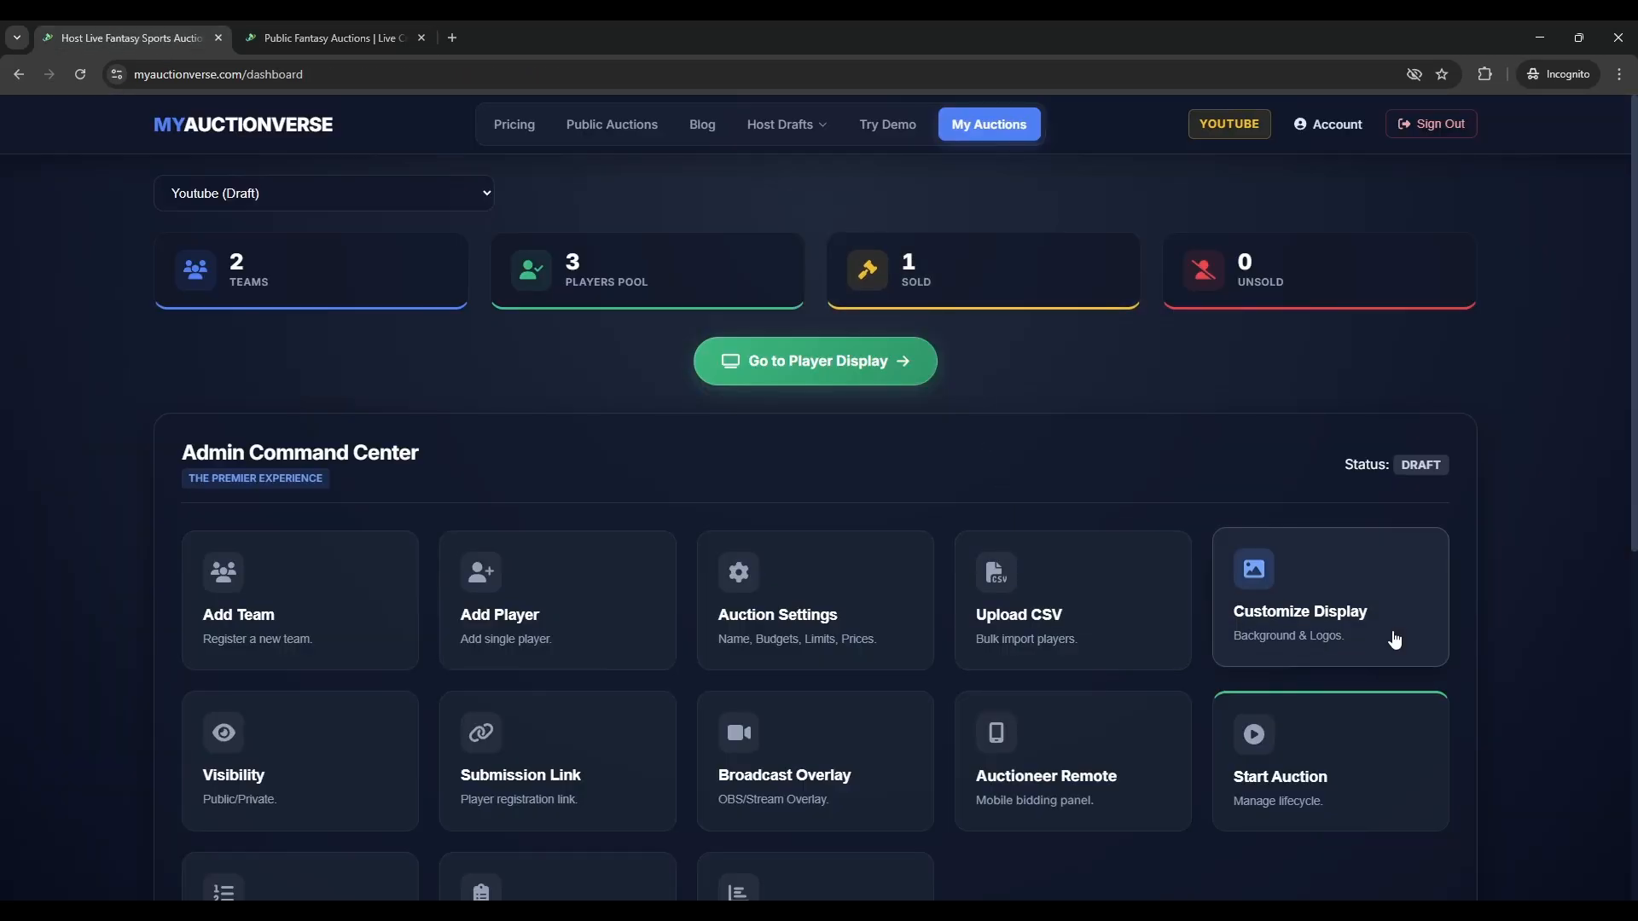
pyautogui.click(1394, 640)
pyautogui.scroll(-1, 682, 619)
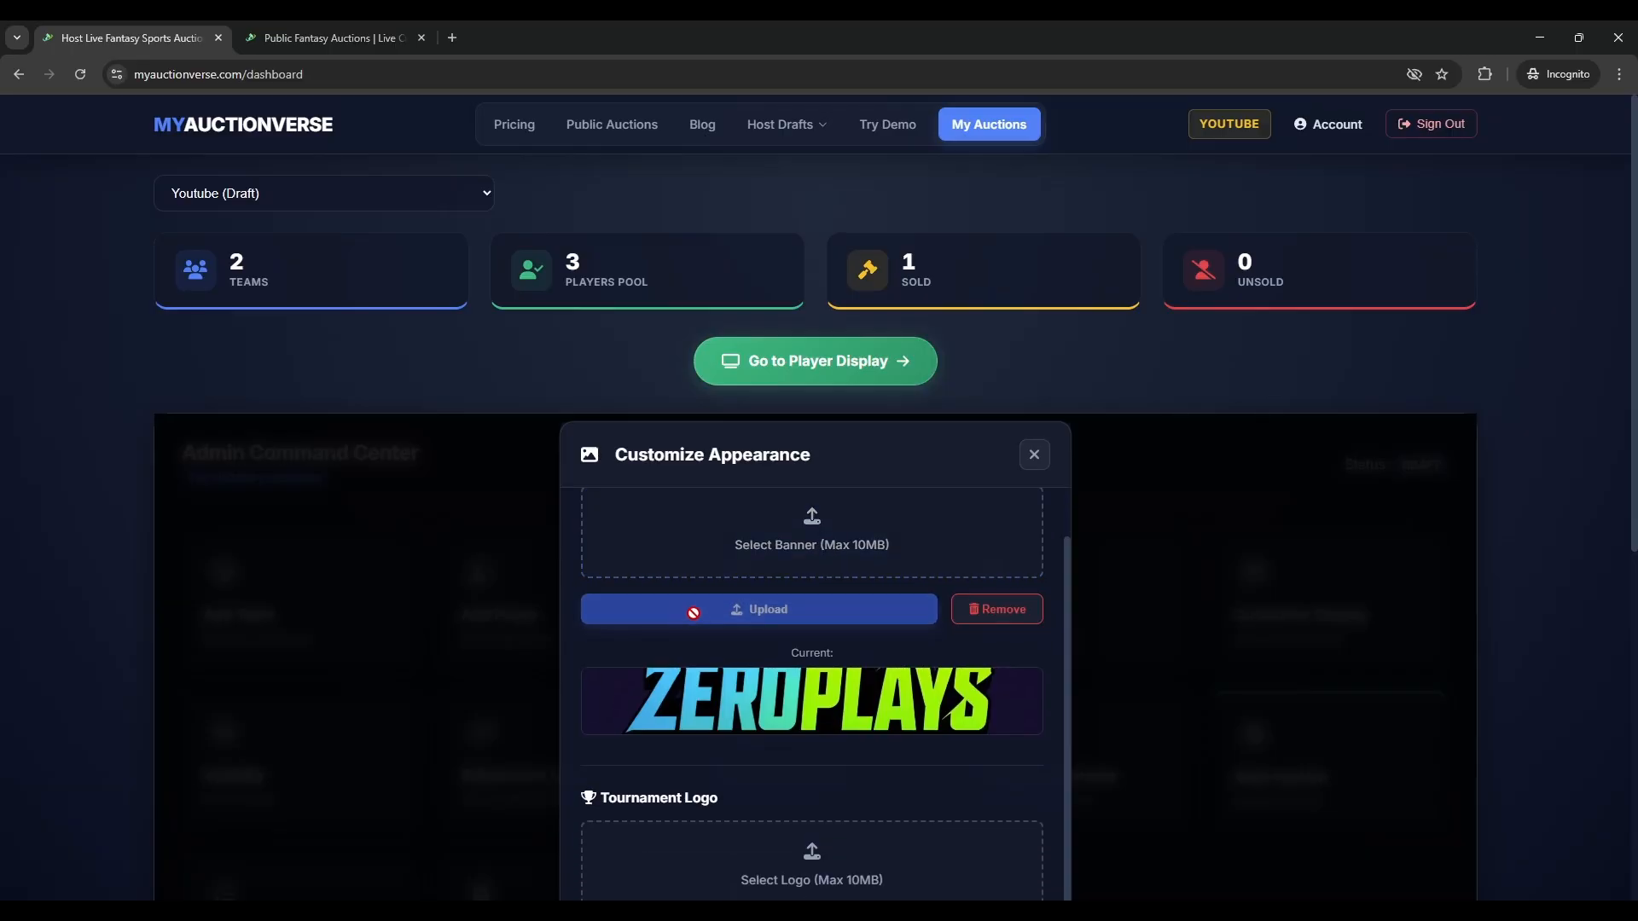
pyautogui.scroll(1, 786, 588)
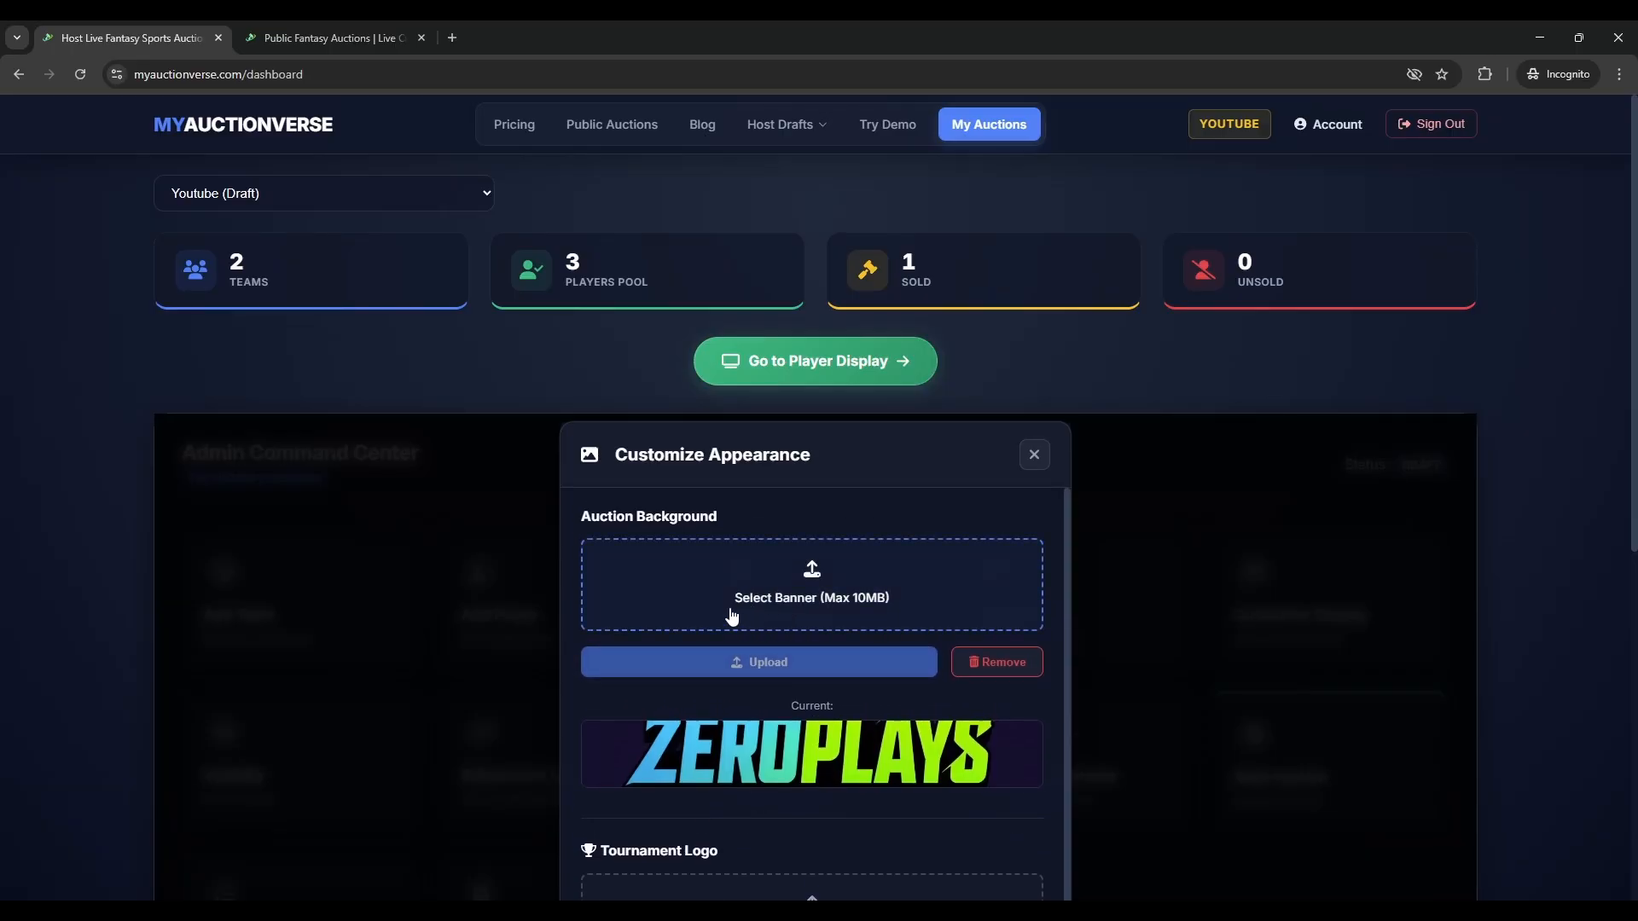
pyautogui.click(343, 27)
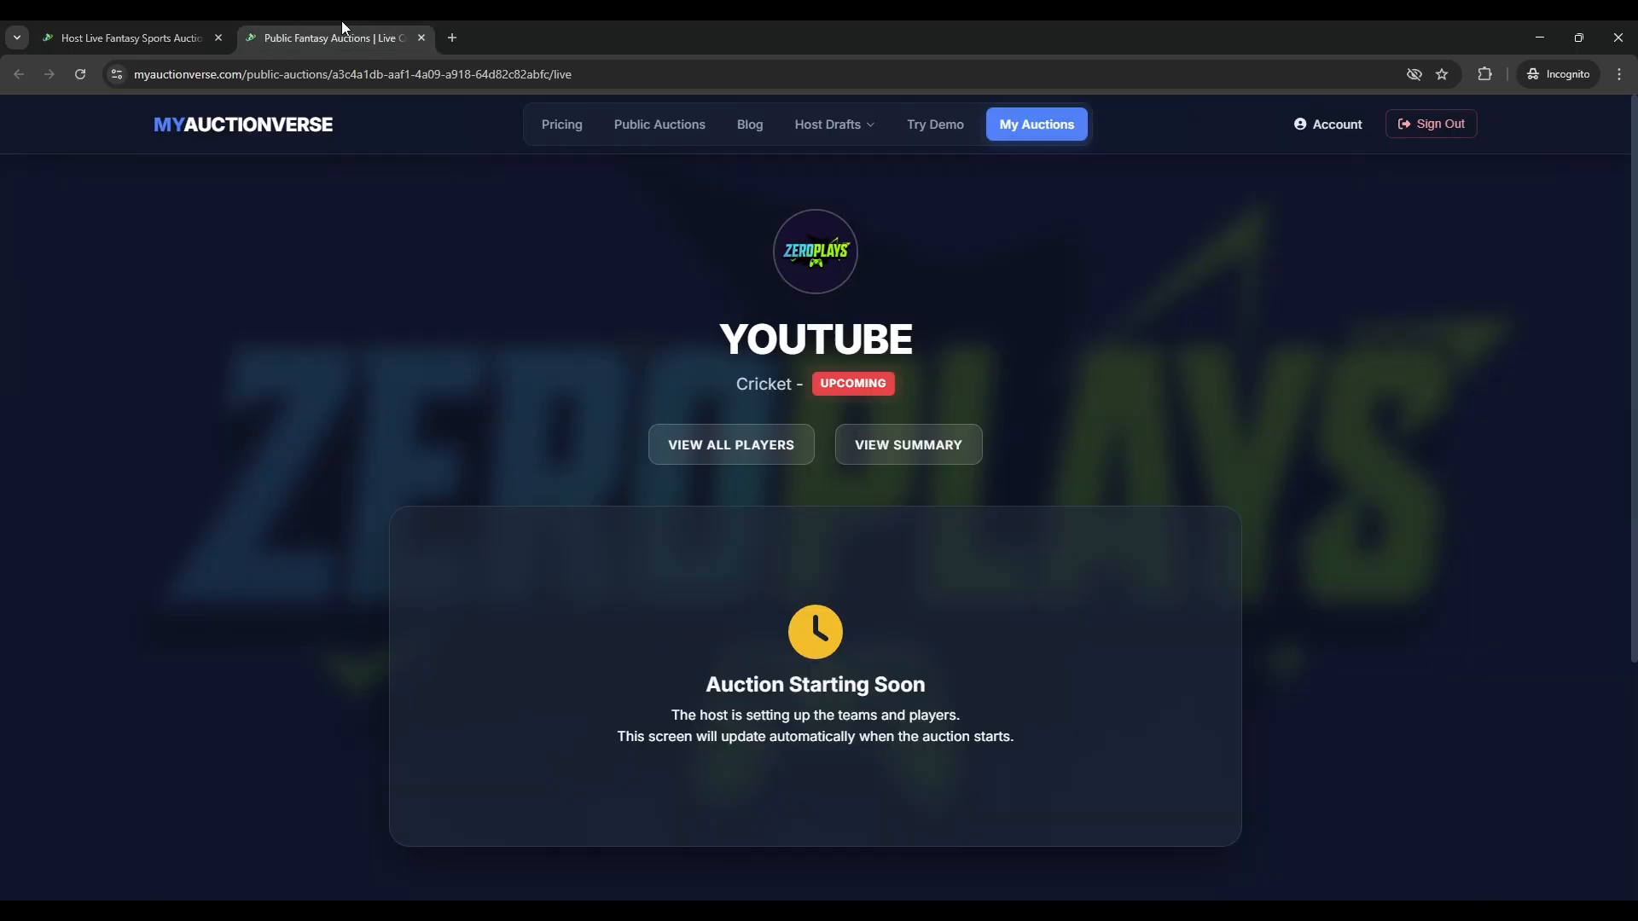
pyautogui.click(142, 40)
# - Check the Upcoming public listing in a new tab, then close both public auction tabs
pyautogui.scroll(-1, 638, 761)
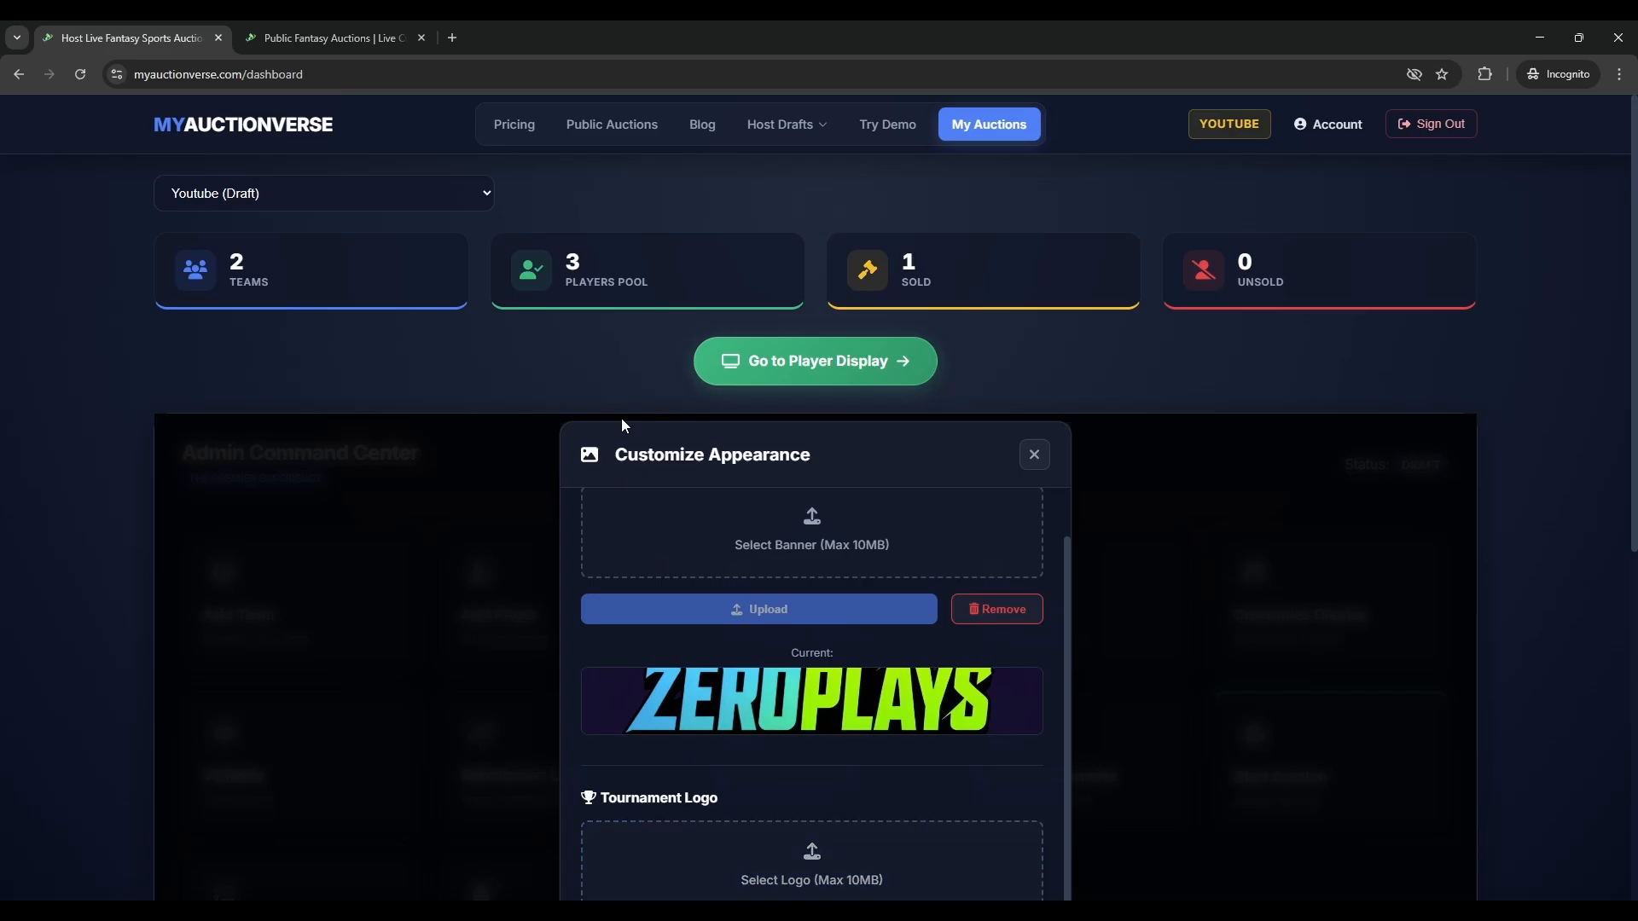
pyautogui.click(601, 136)
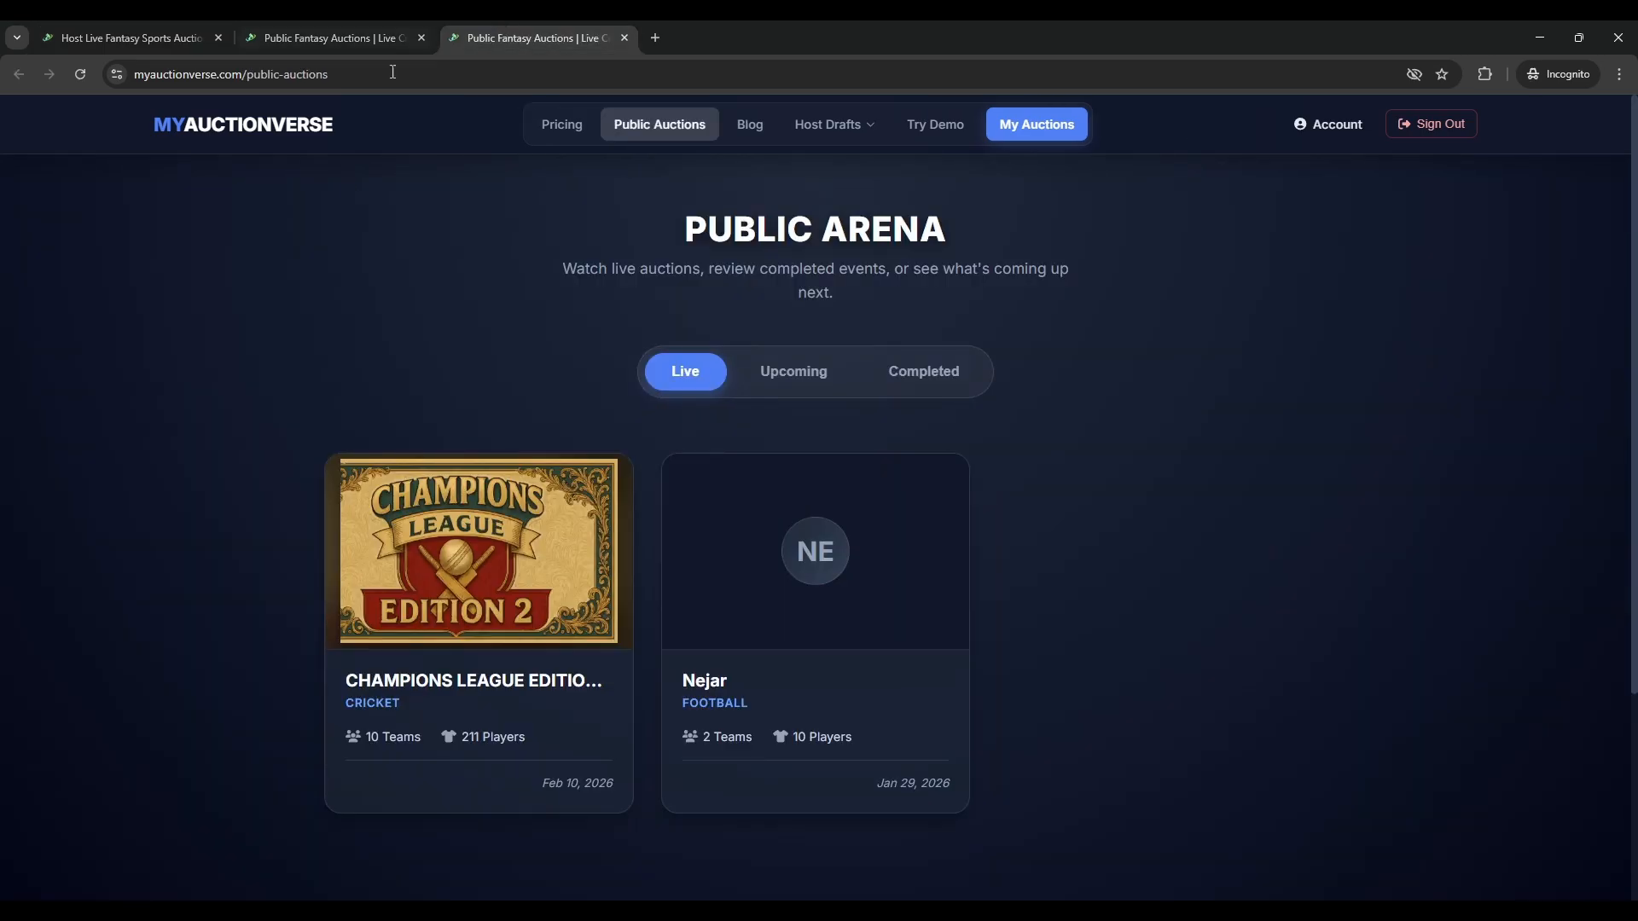
pyautogui.click(785, 384)
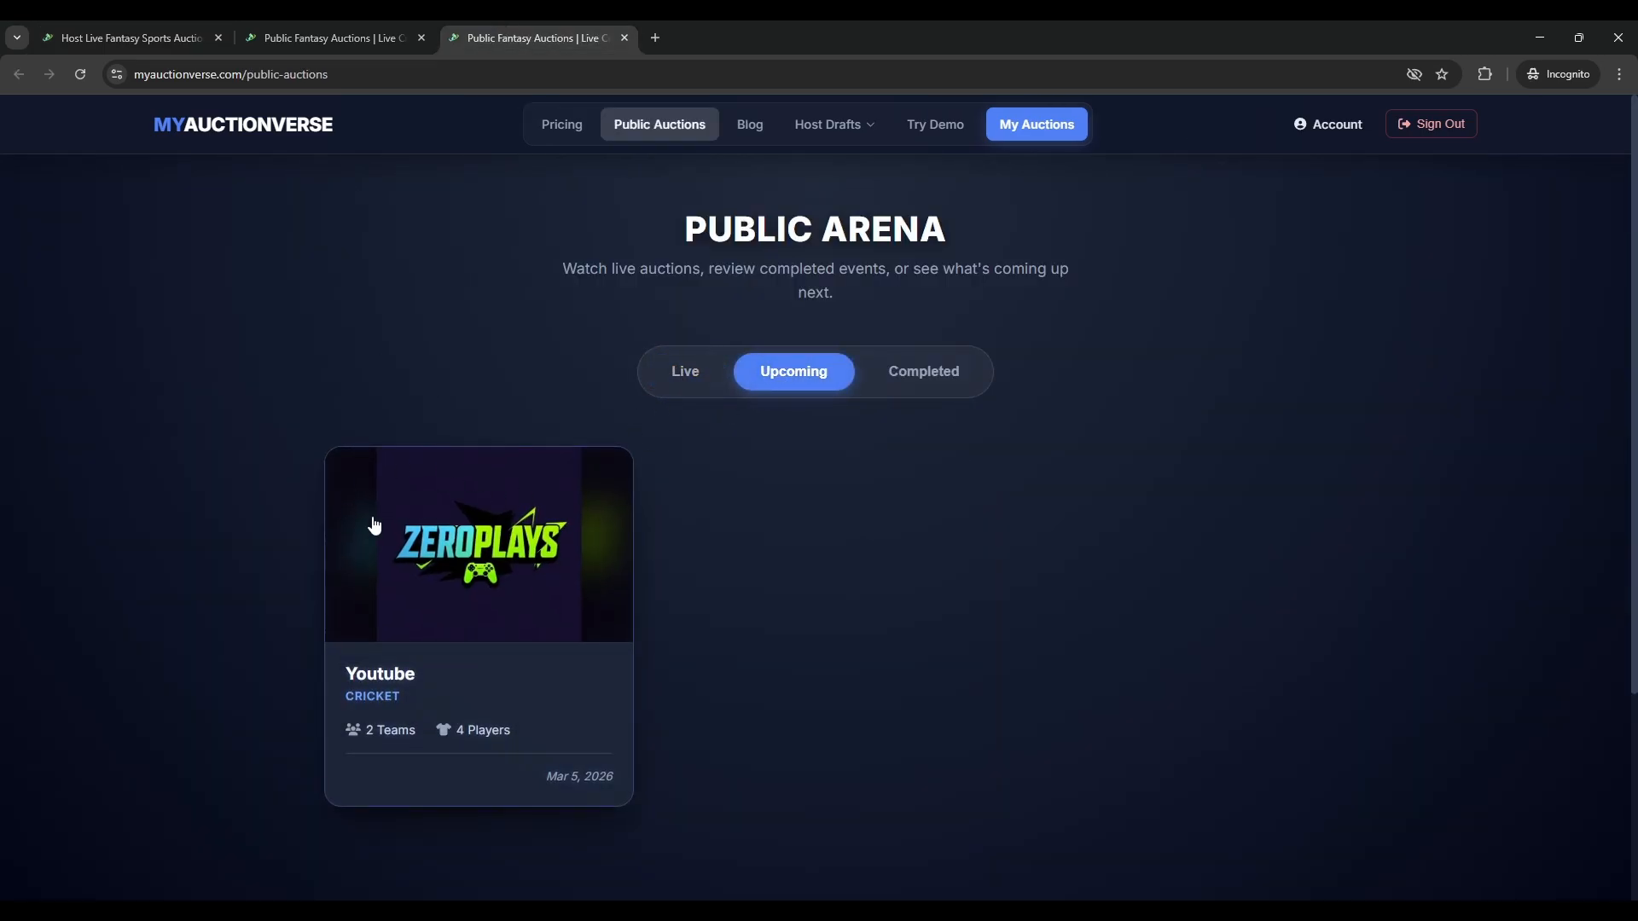
pyautogui.click(624, 37)
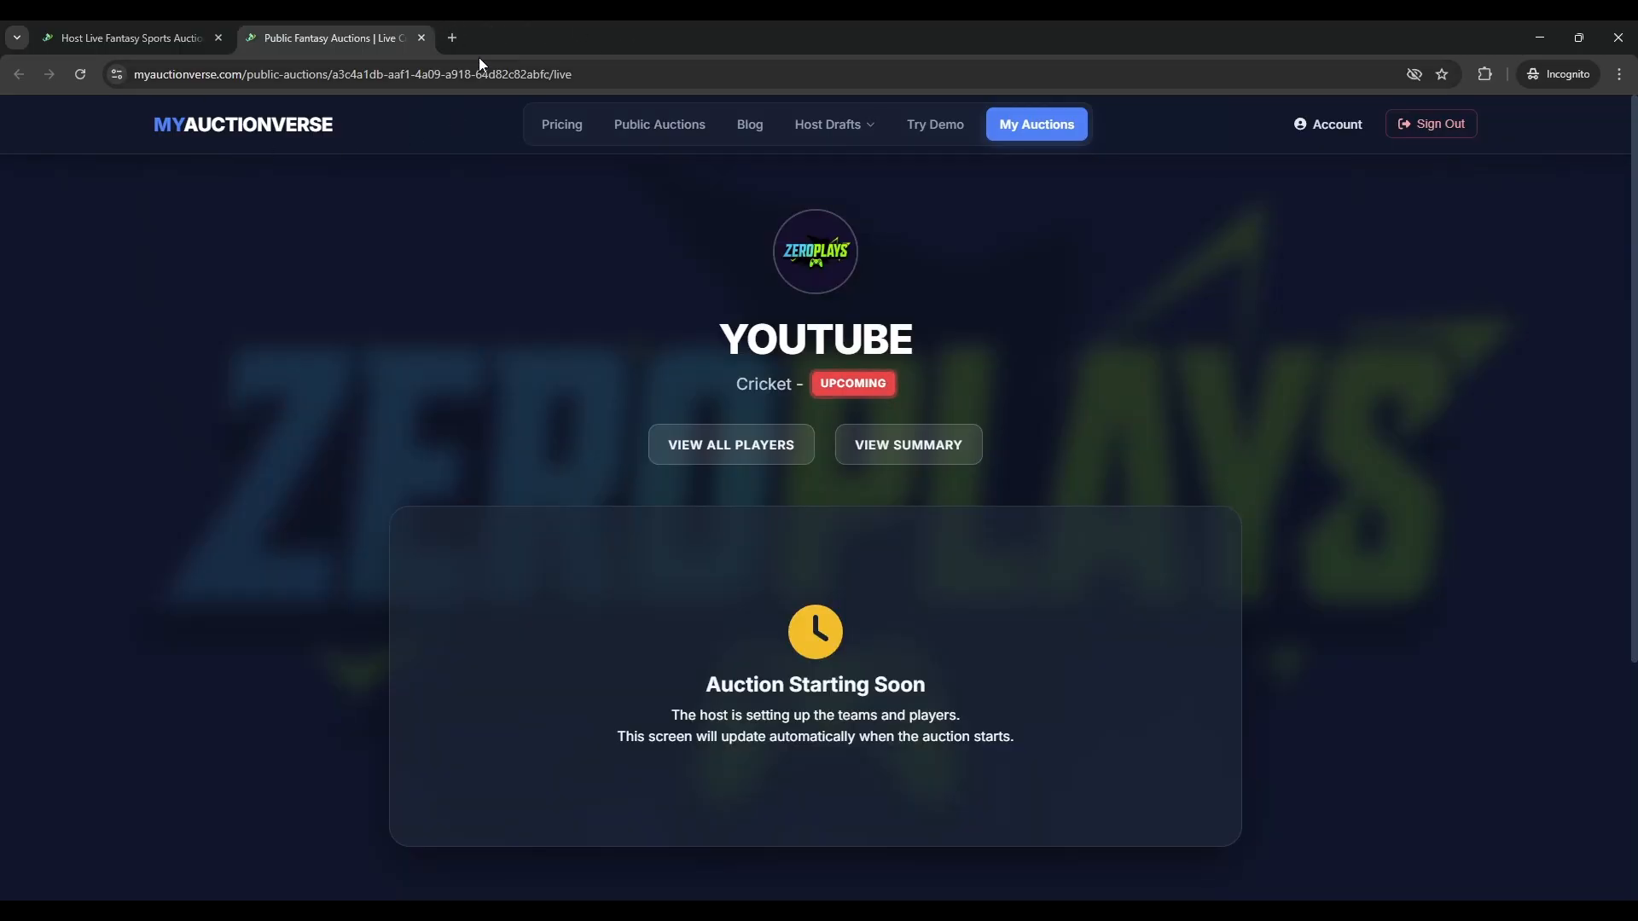
pyautogui.click(421, 37)
# - Close the appearance settings and open Broadcast Overlay to view its link and OBS 1920×1080 setup steps
pyautogui.click(1031, 453)
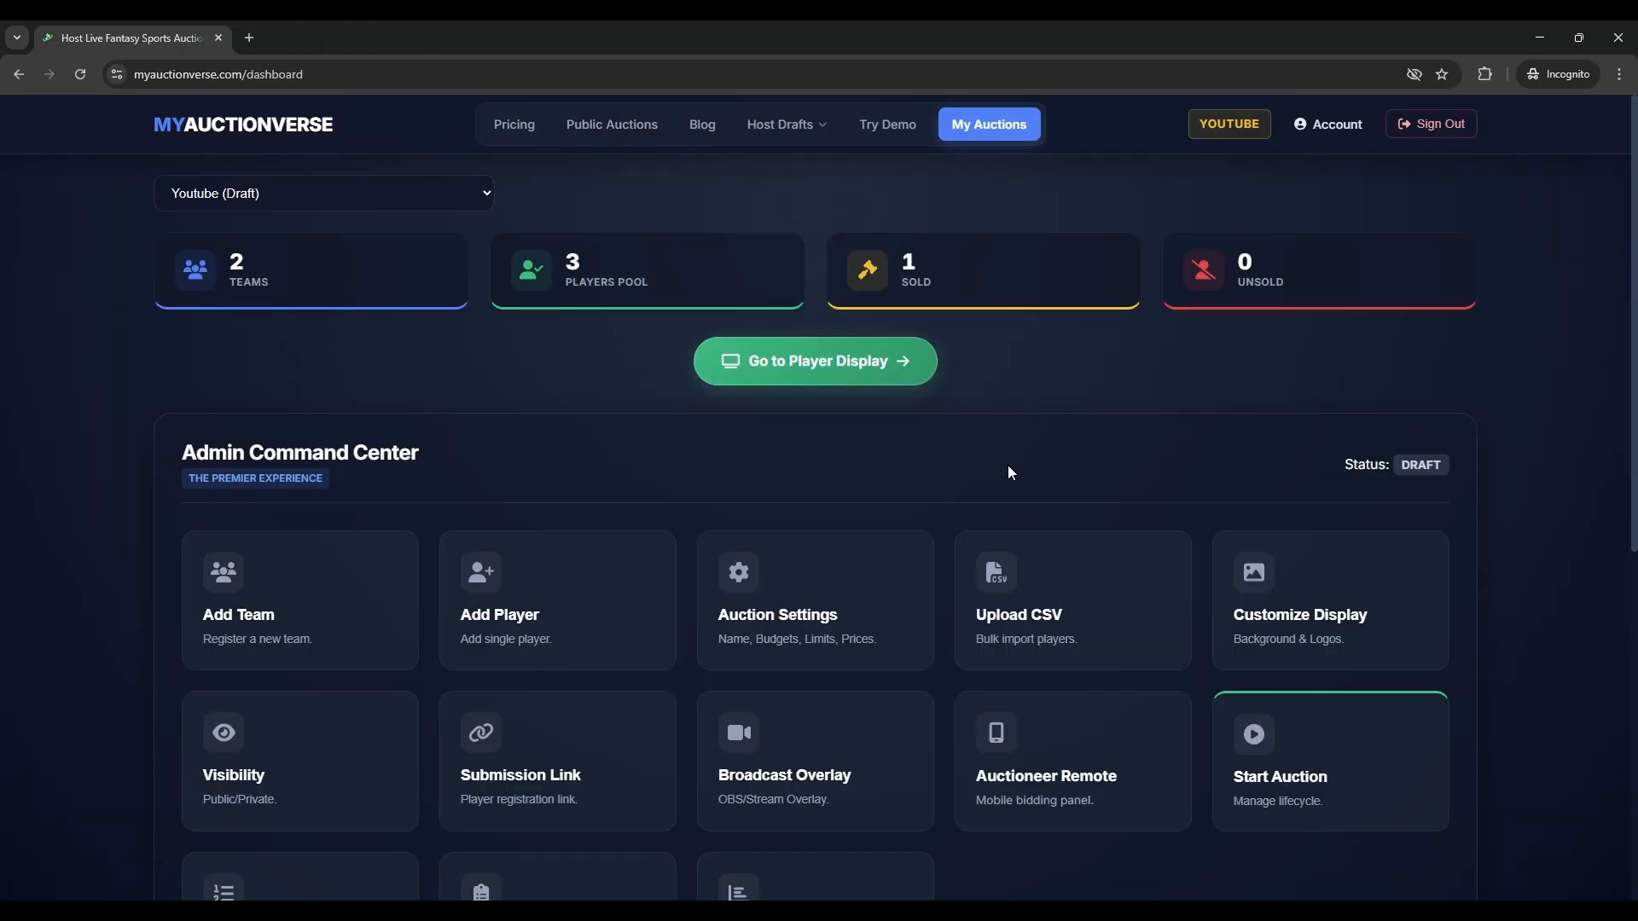
pyautogui.click(1060, 911)
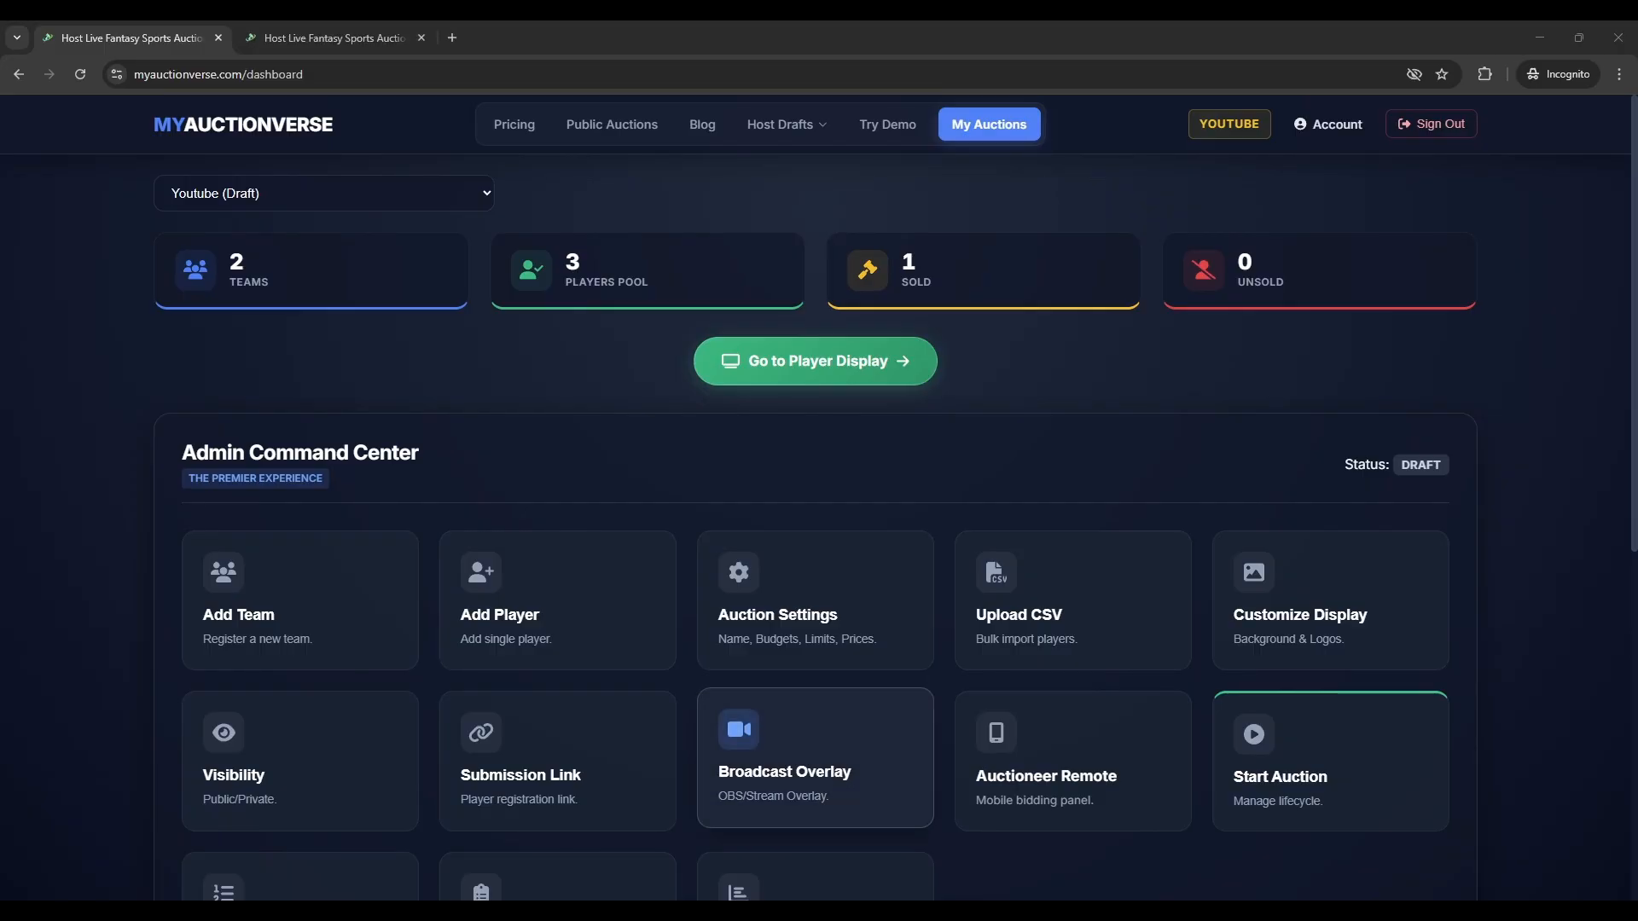
pyautogui.click(815, 757)
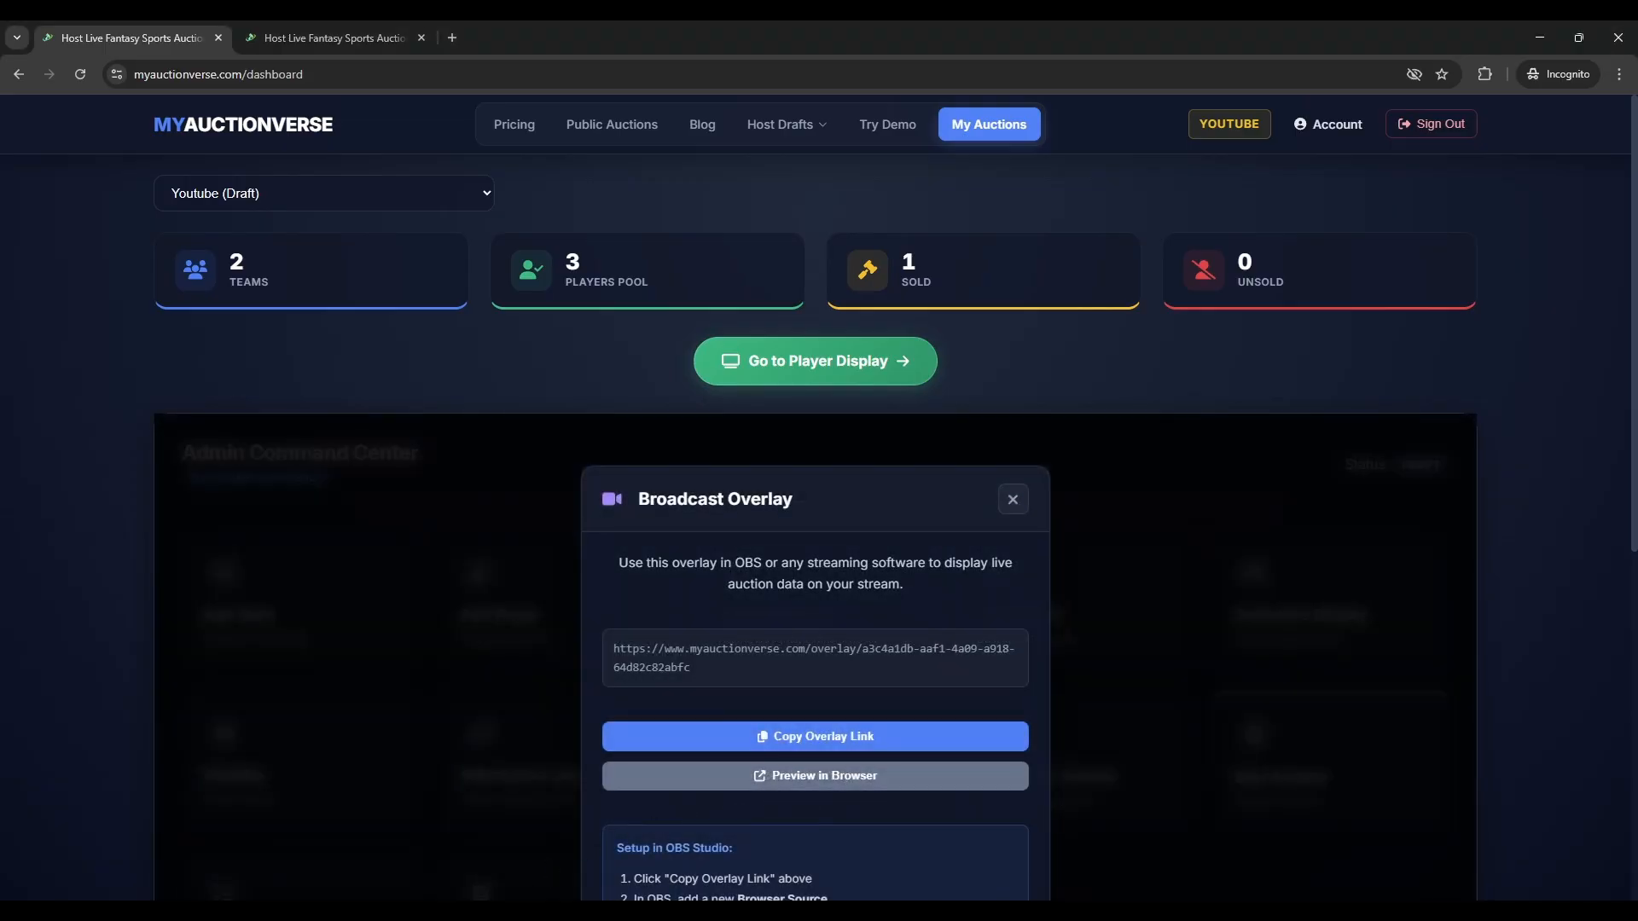
pyautogui.scroll(-2, 814, 604)
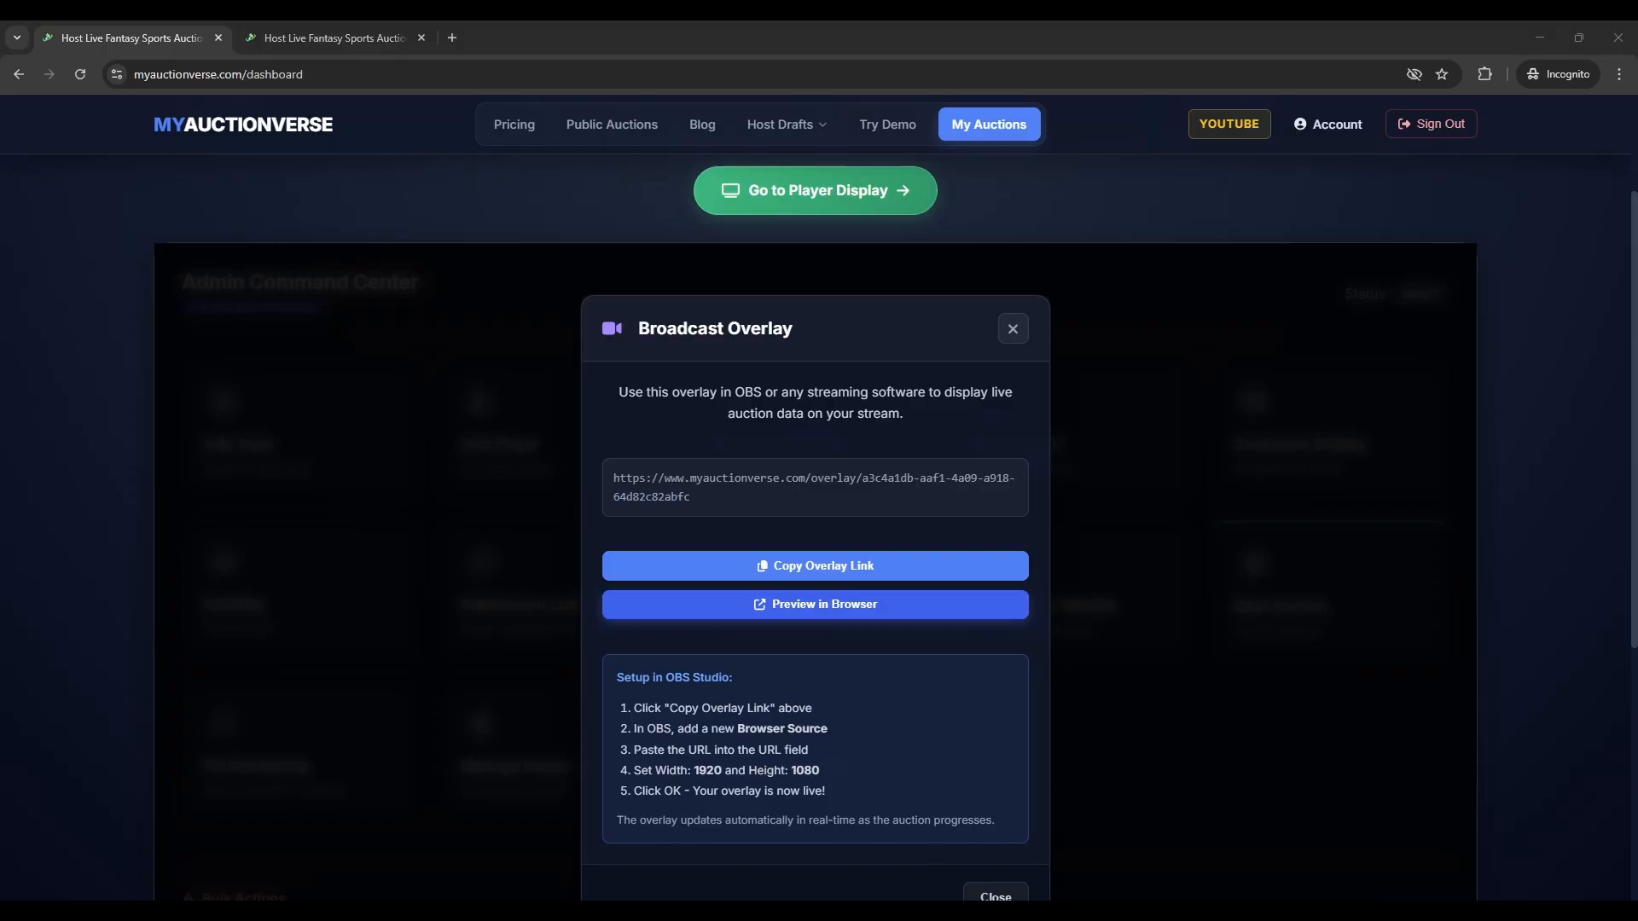
pyautogui.scroll(-1, 815, 604)
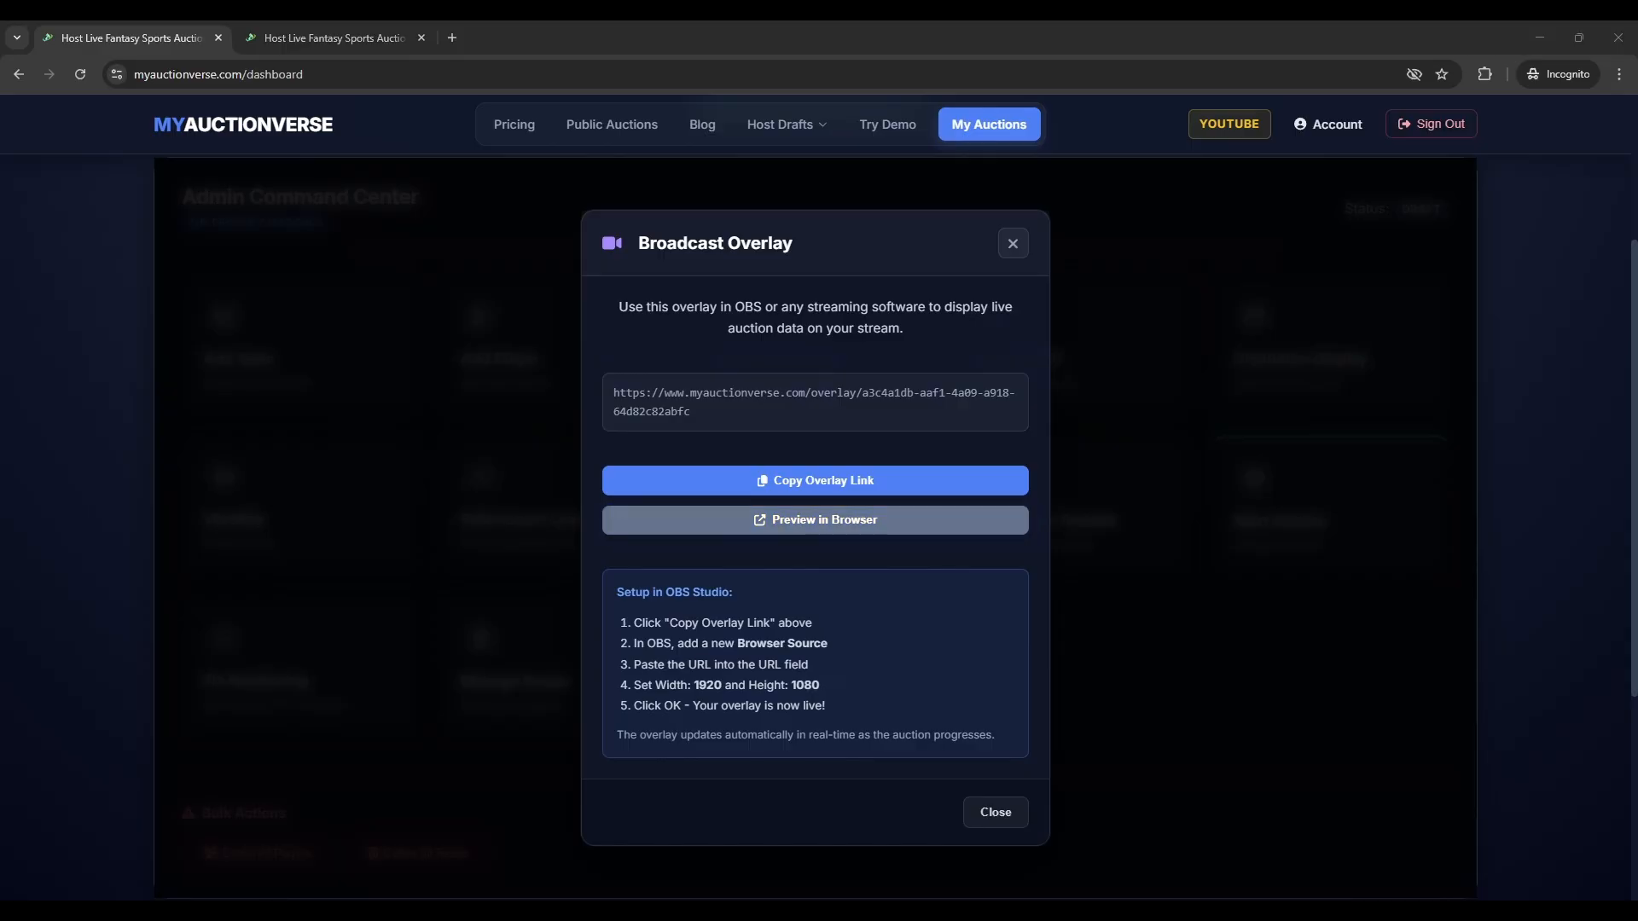
# - Preview the broadcast overlay in a new tab, then close that tab to return to the dashboard
pyautogui.click(885, 522)
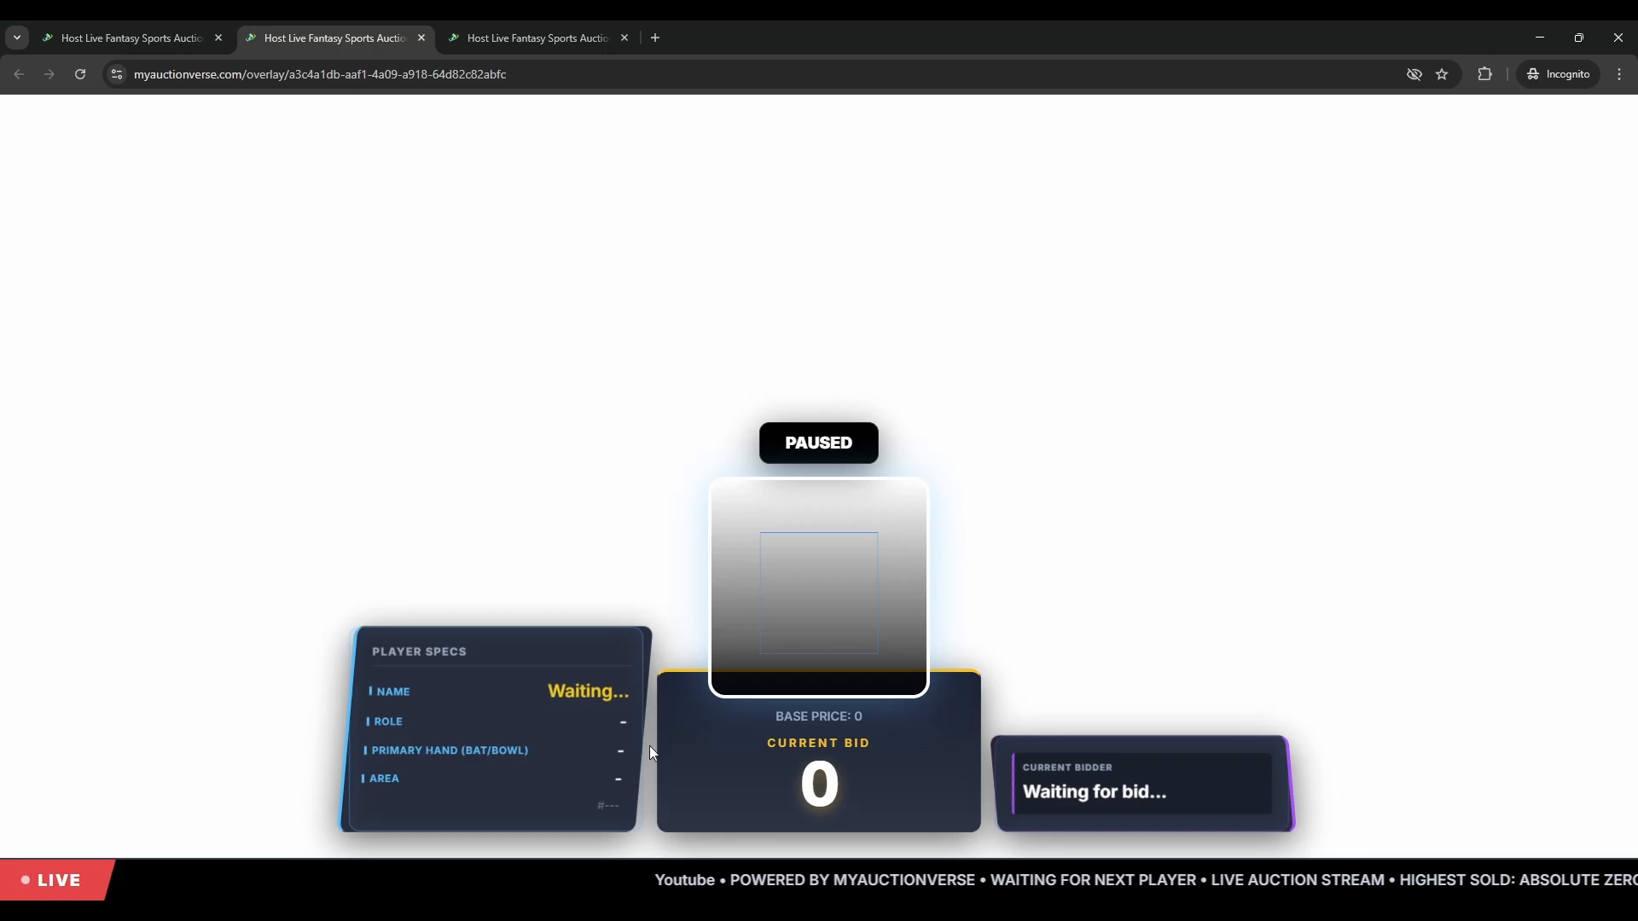
pyautogui.moveTo(388, 652); pyautogui.dragTo(416, 693)
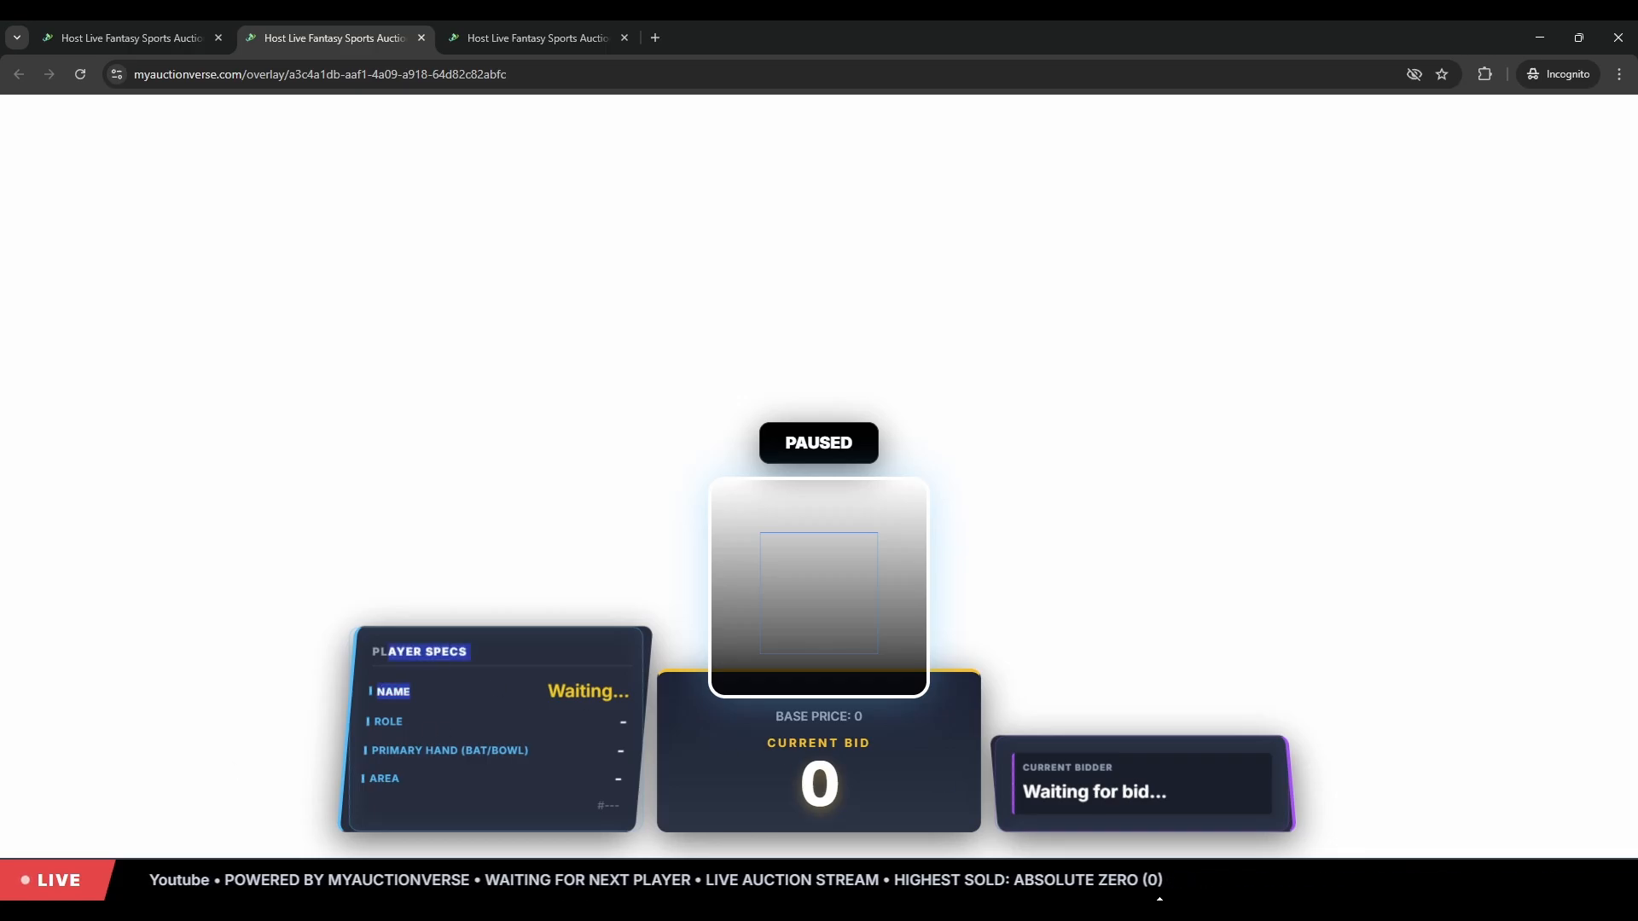
pyautogui.moveTo(1102, 884); pyautogui.dragTo(500, 865)
pyautogui.click(454, 885)
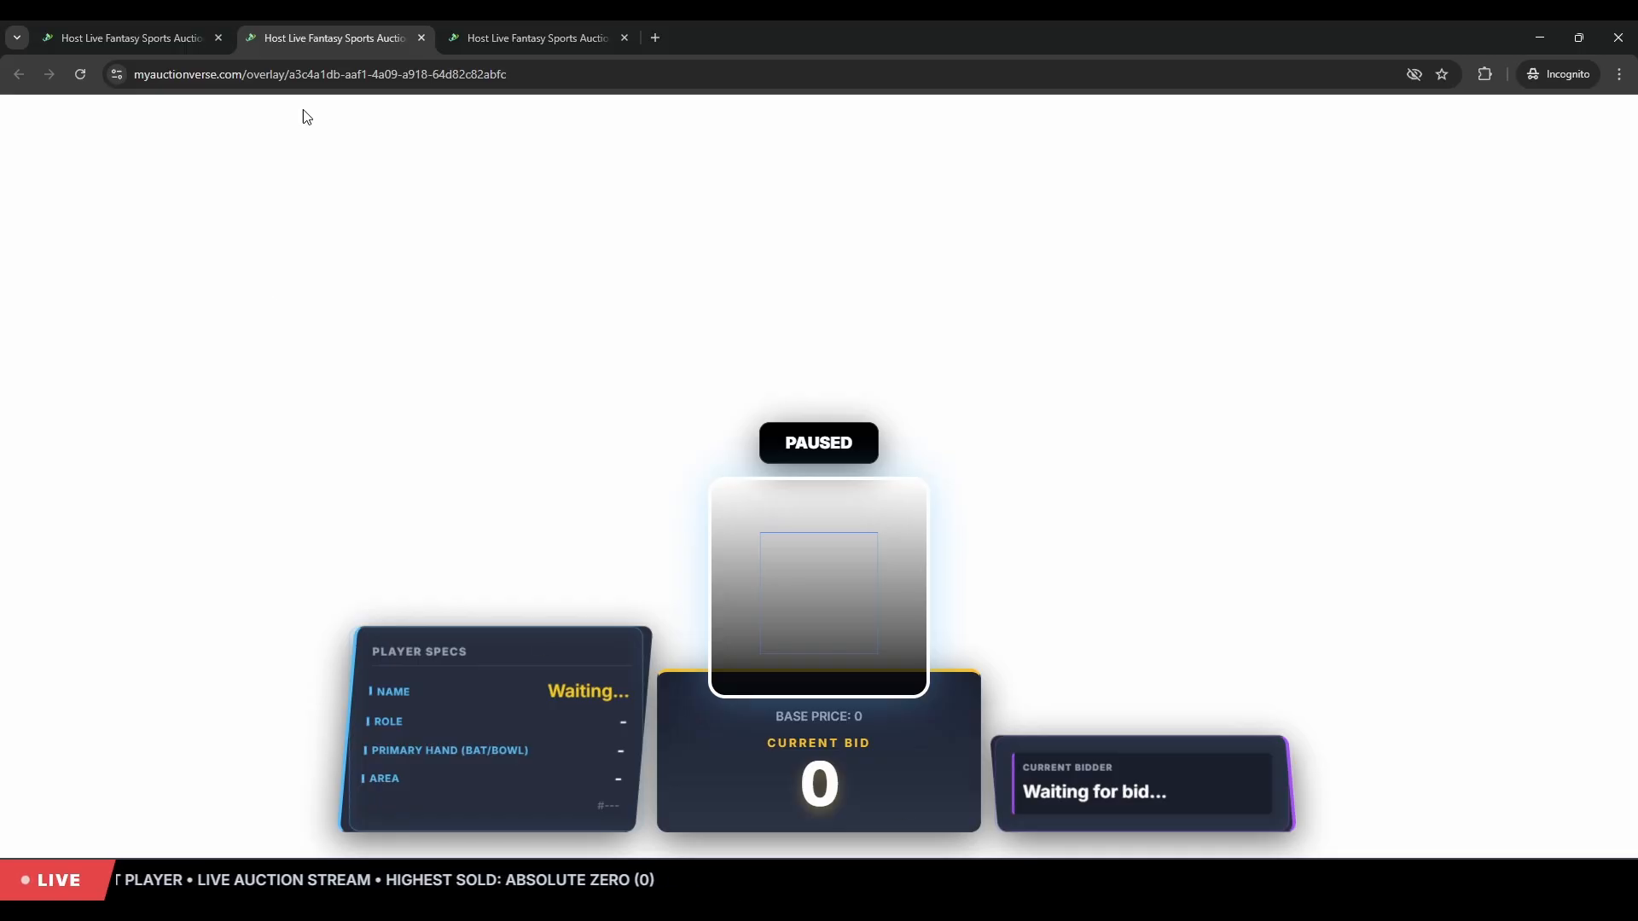
pyautogui.click(422, 38)
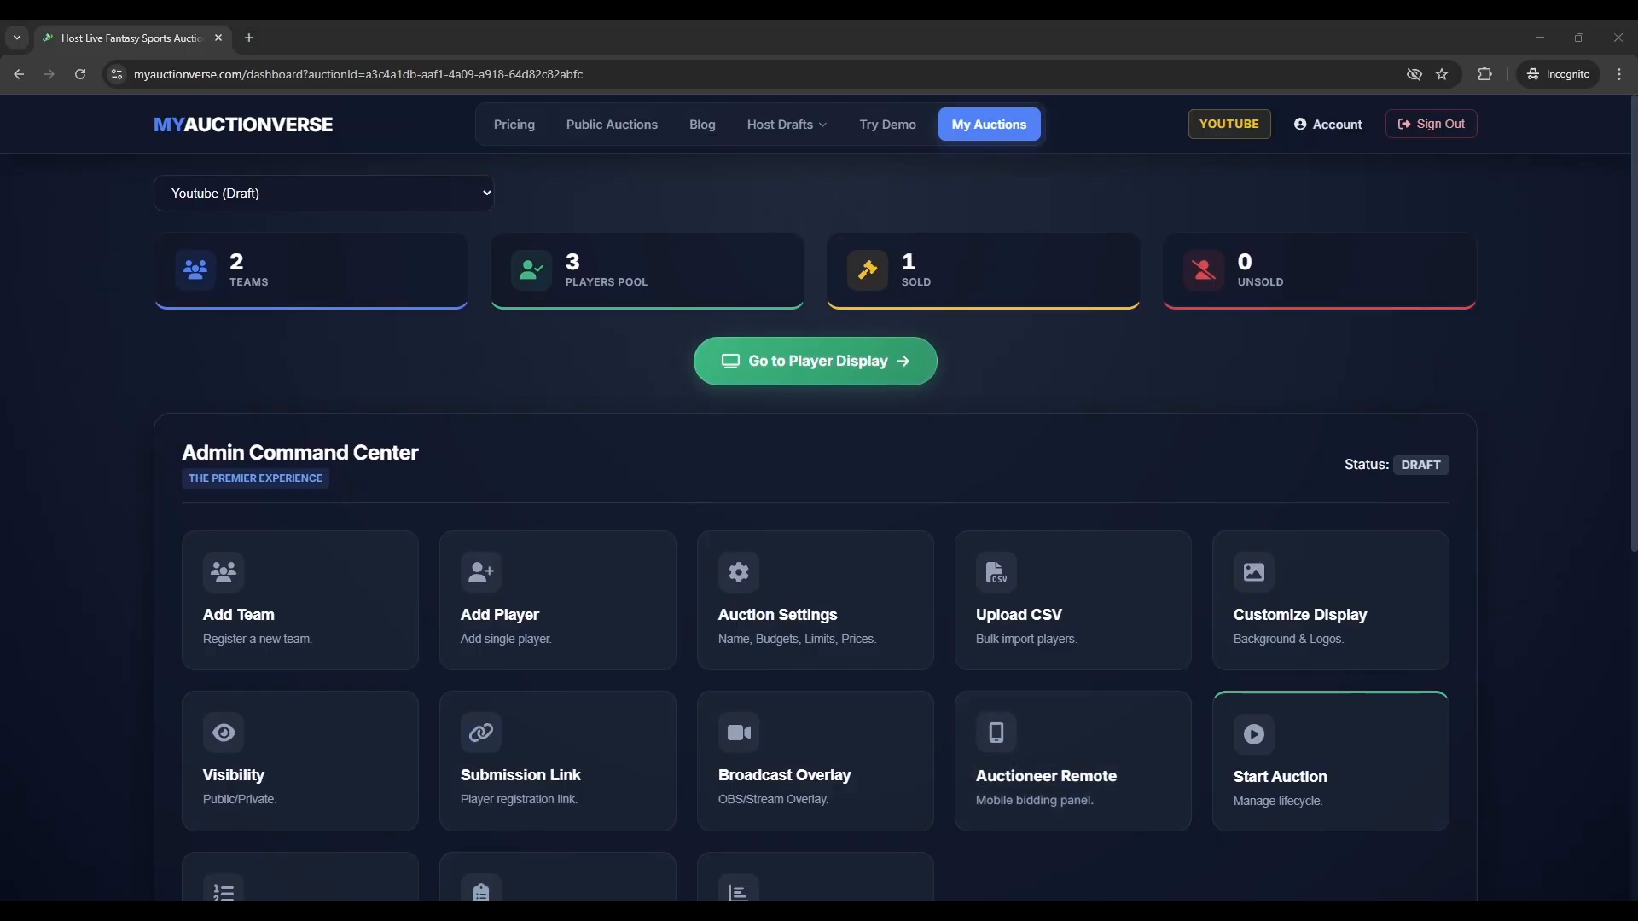
pyautogui.scroll(-3, 815, 512)
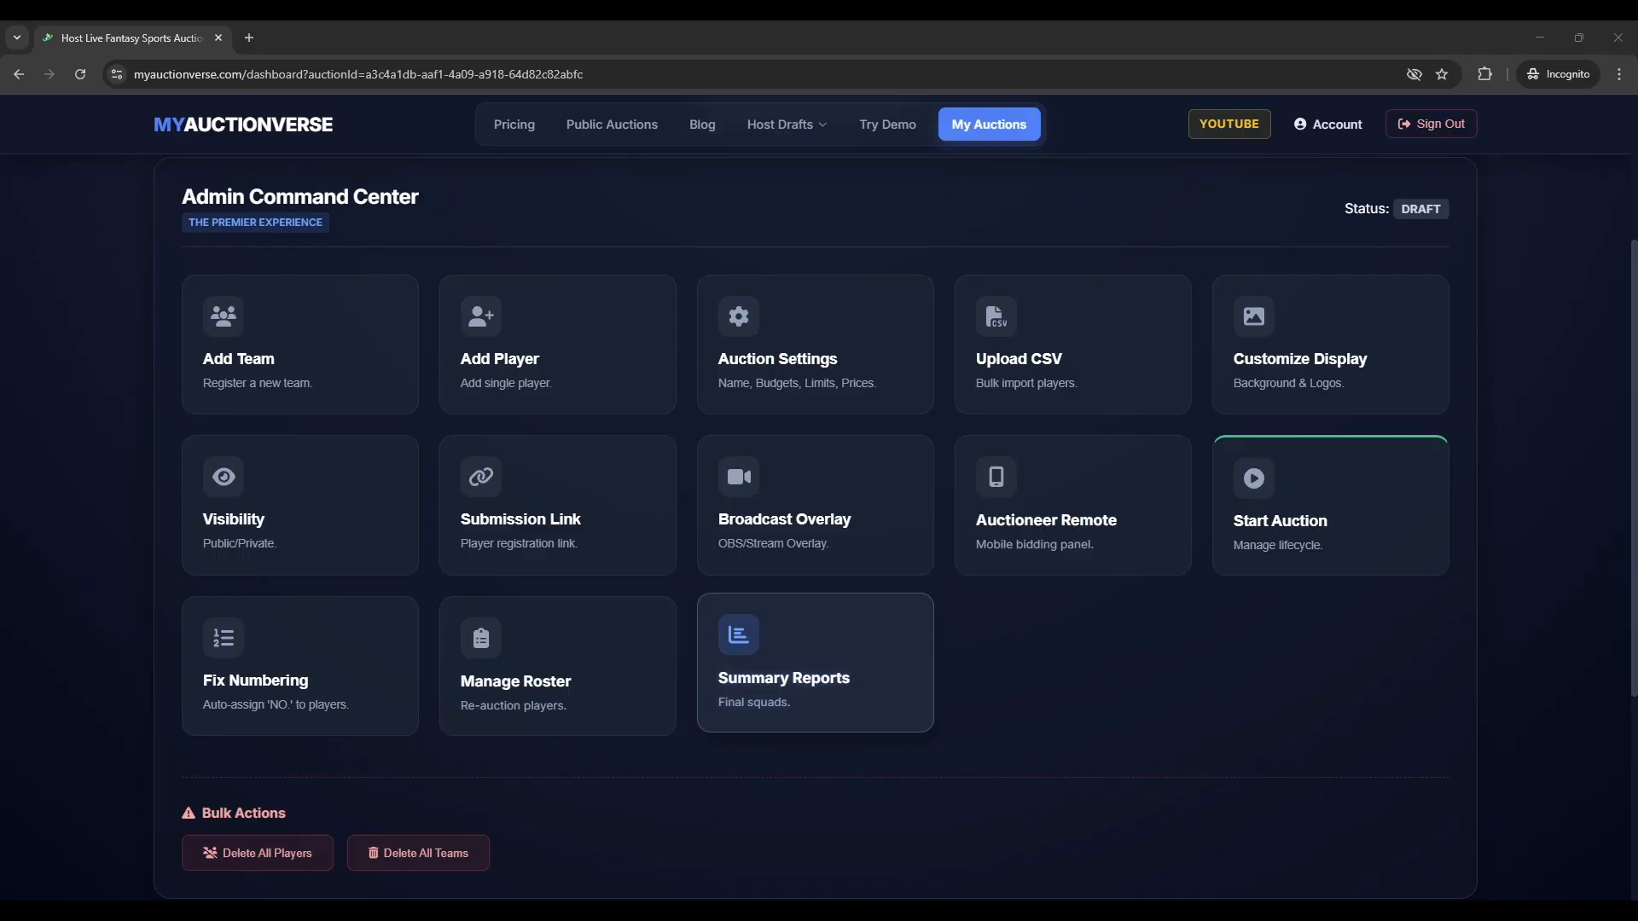
pyautogui.click(809, 691)
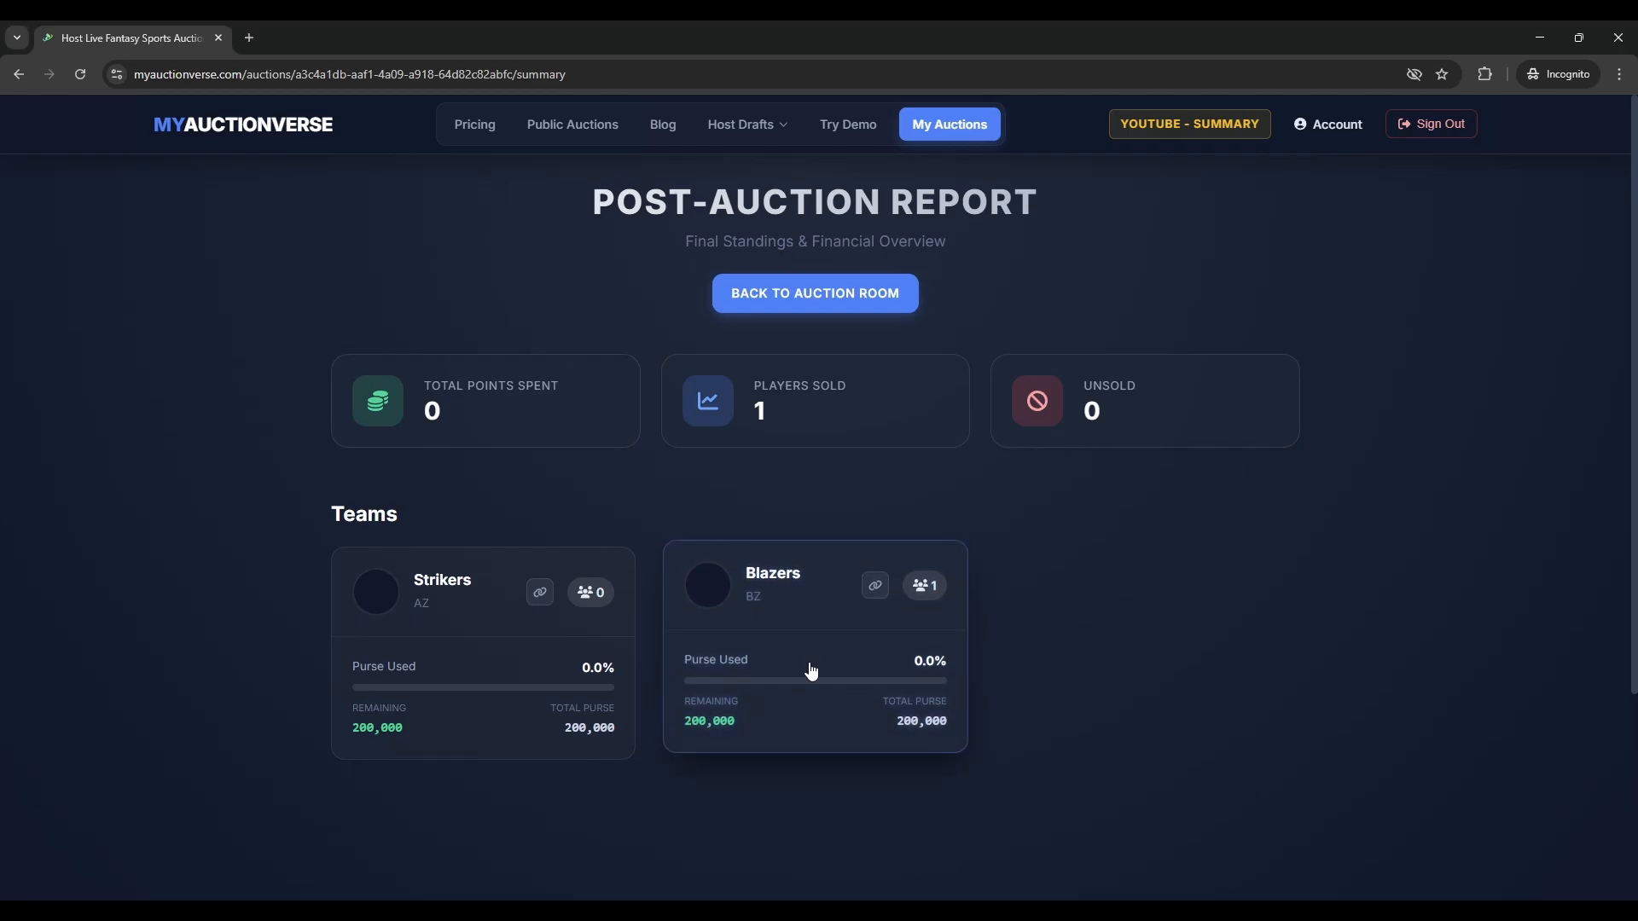
pyautogui.click(832, 659)
pyautogui.scroll(-2, 362, 576)
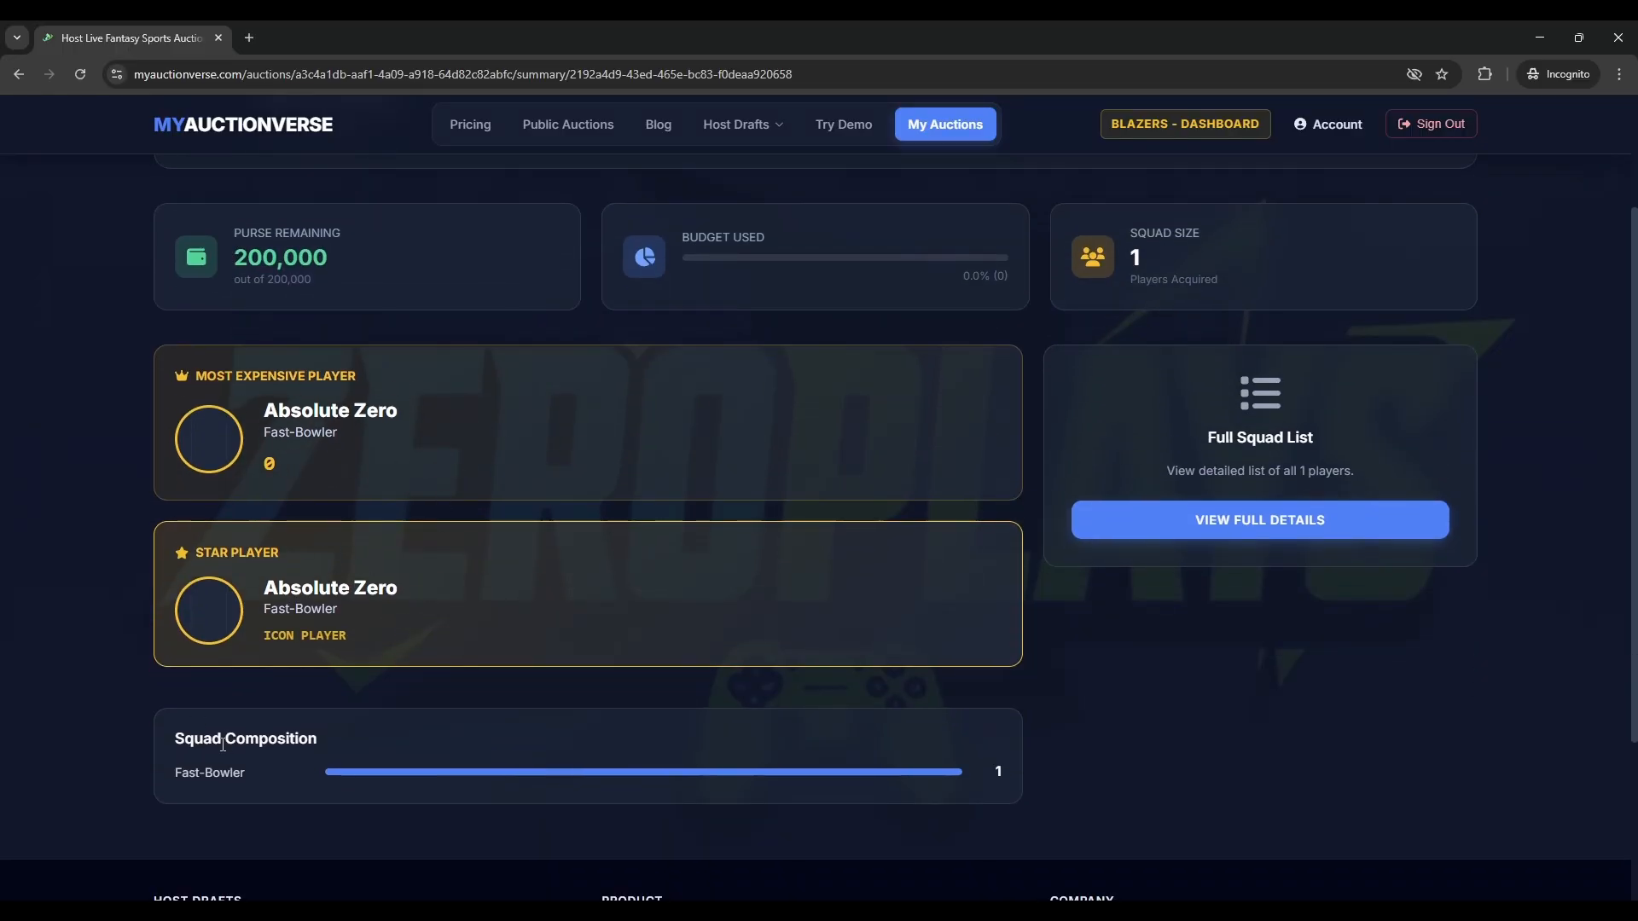
pyautogui.scroll(-2, 156, 756)
pyautogui.scroll(1, 411, 783)
pyautogui.scroll(4, 411, 781)
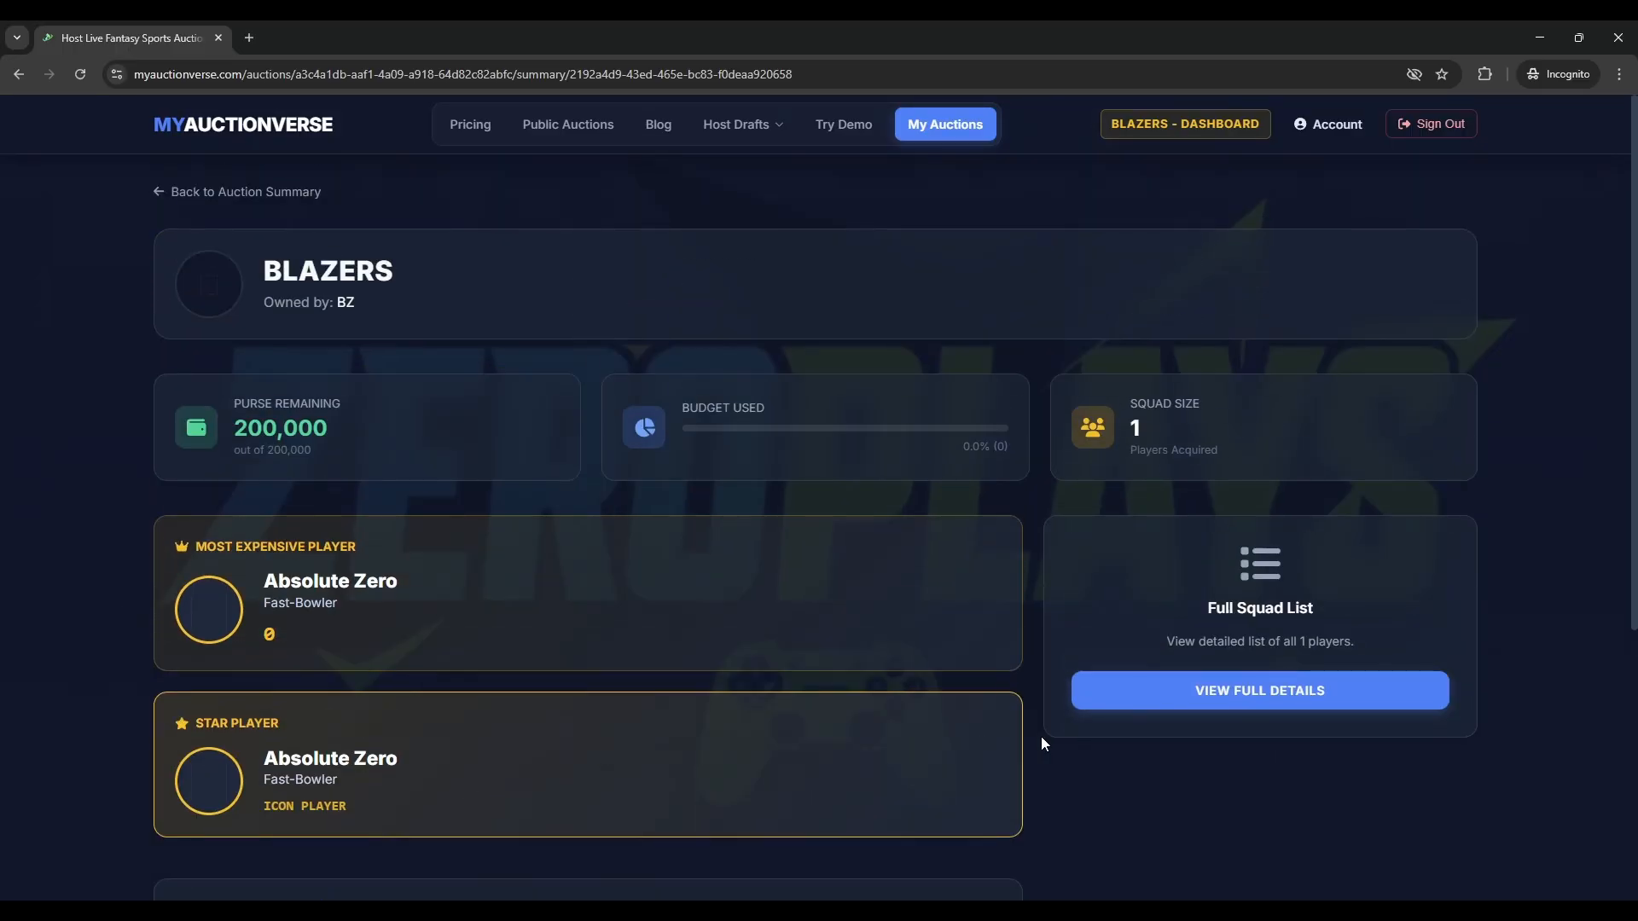
pyautogui.click(1126, 687)
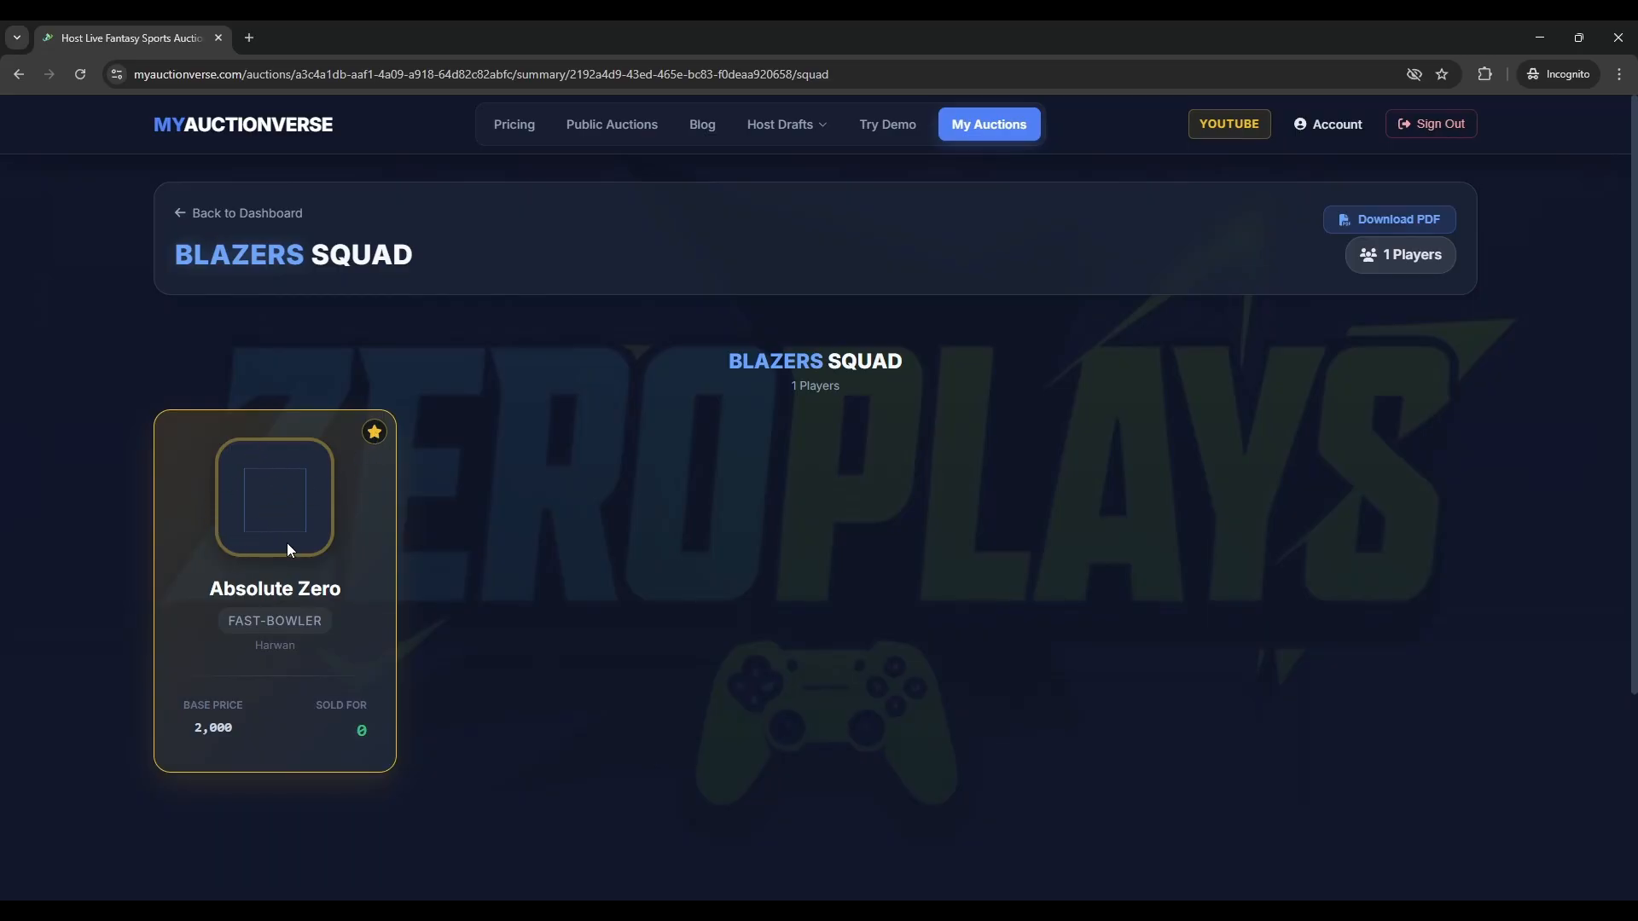
pyautogui.click(224, 228)
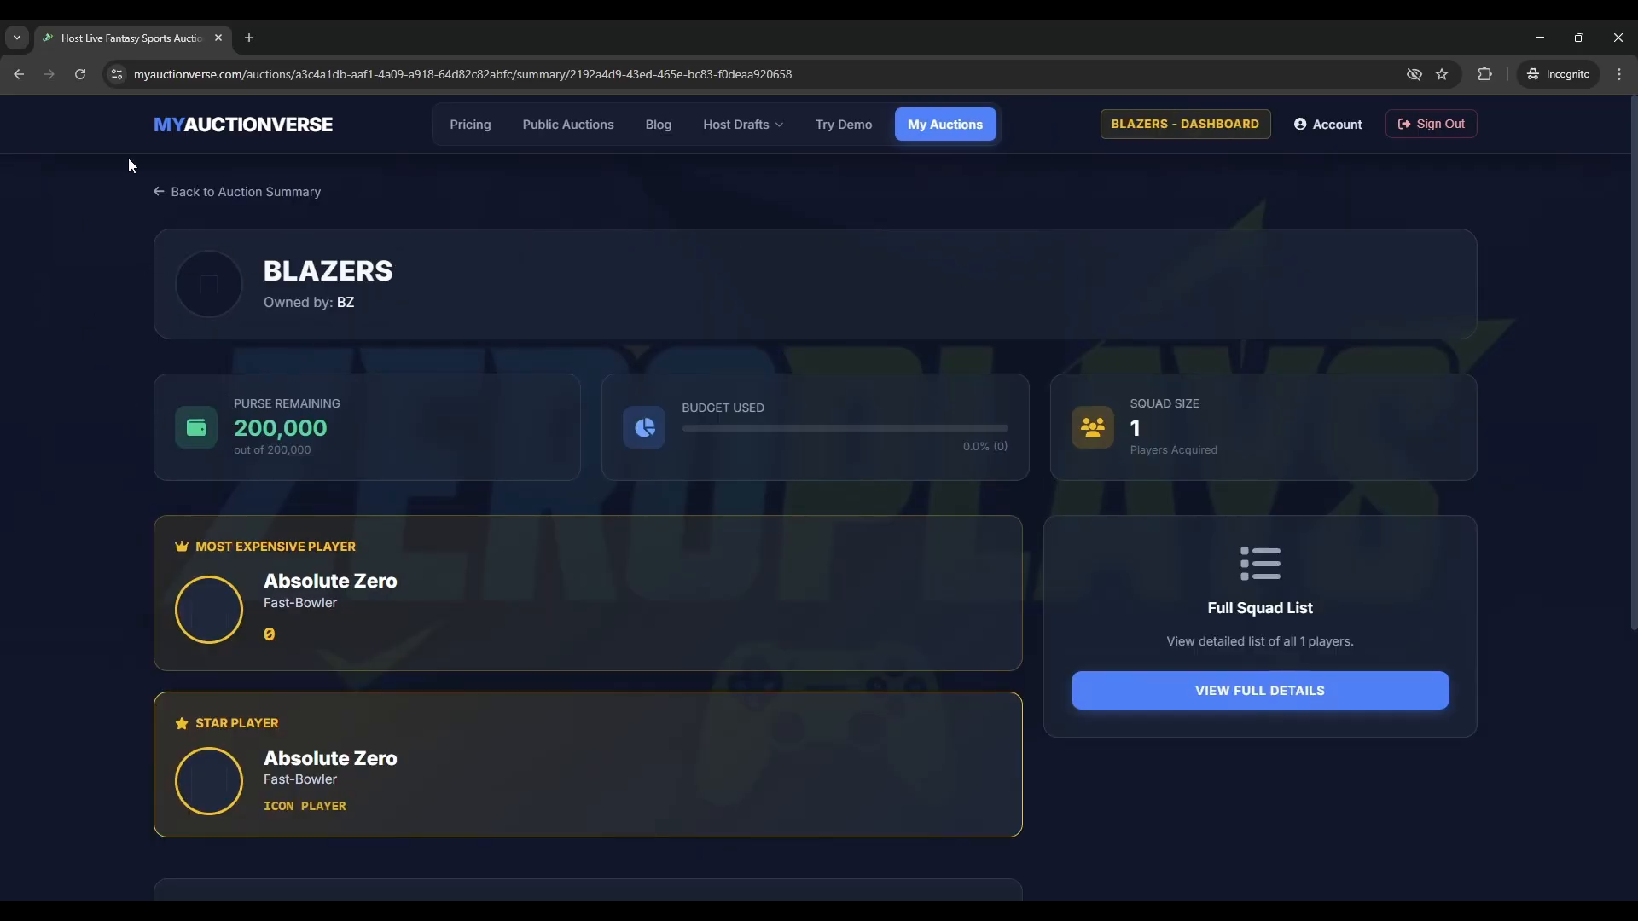
pyautogui.click(226, 192)
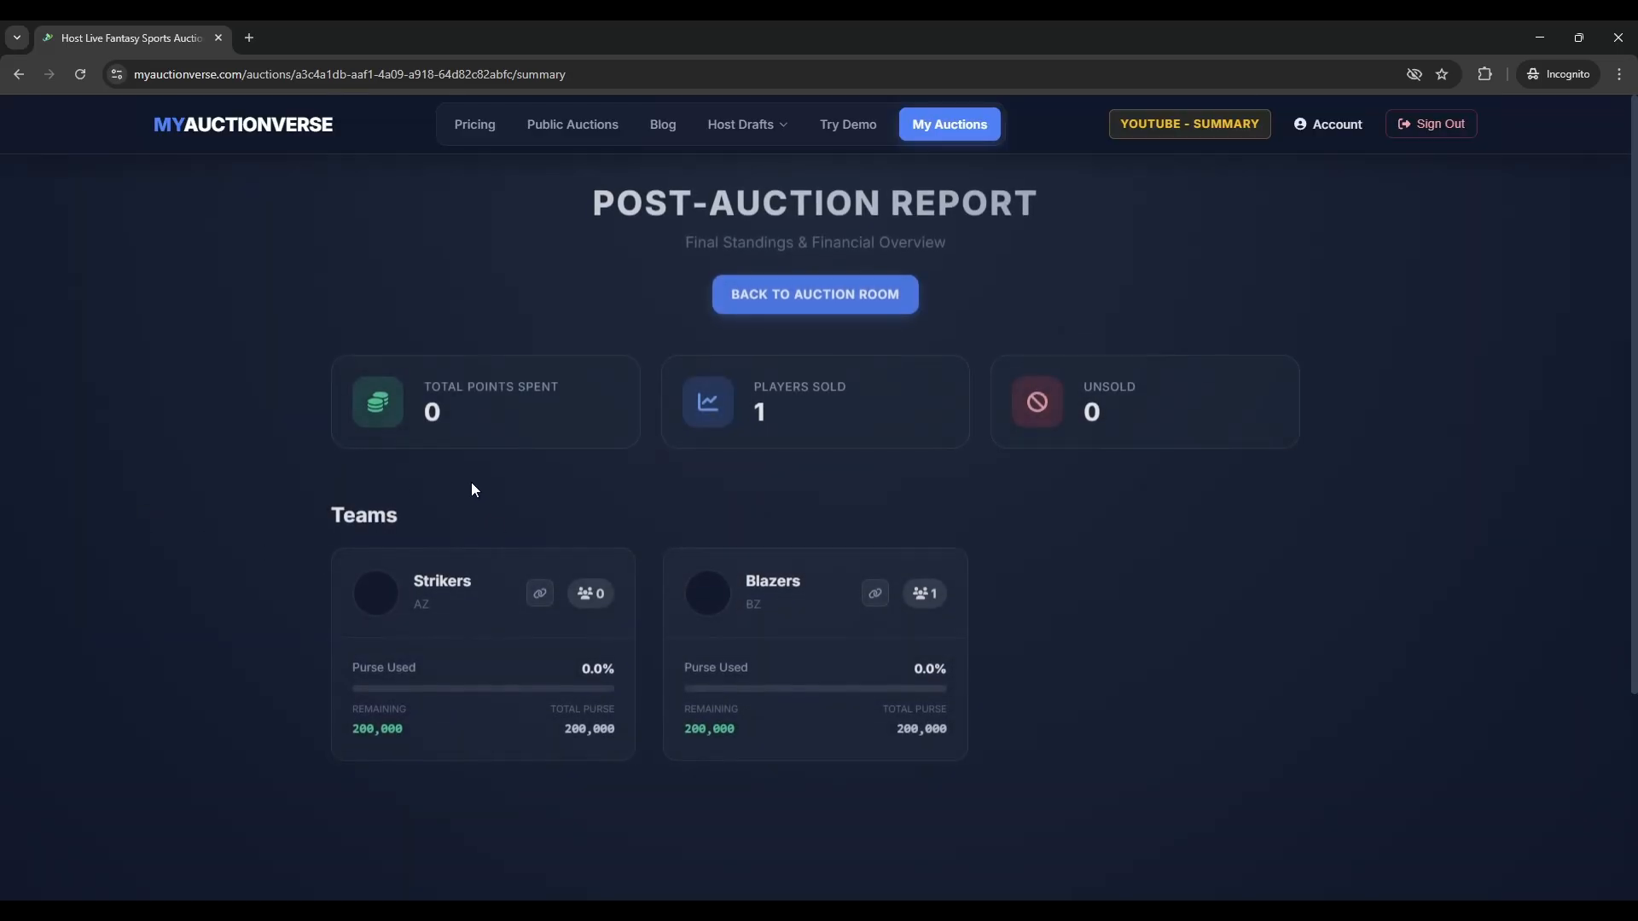
pyautogui.click(825, 295)
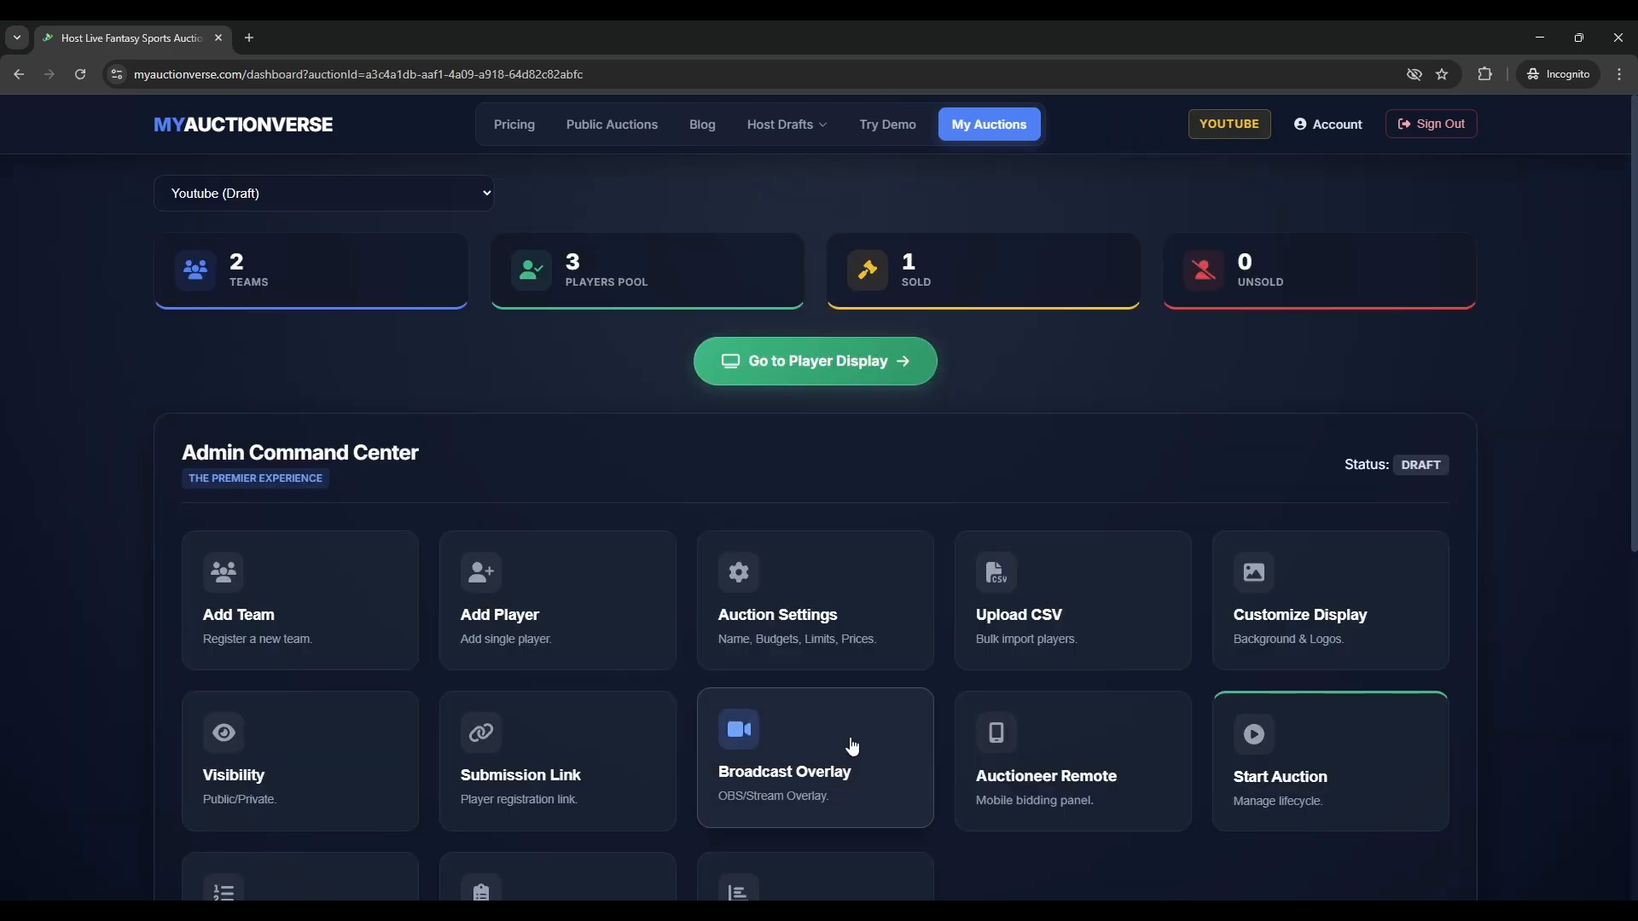
# - Scroll the dashboard to the Start Auction card, bringing the browser window back into focus
pyautogui.scroll(-4, 852, 747)
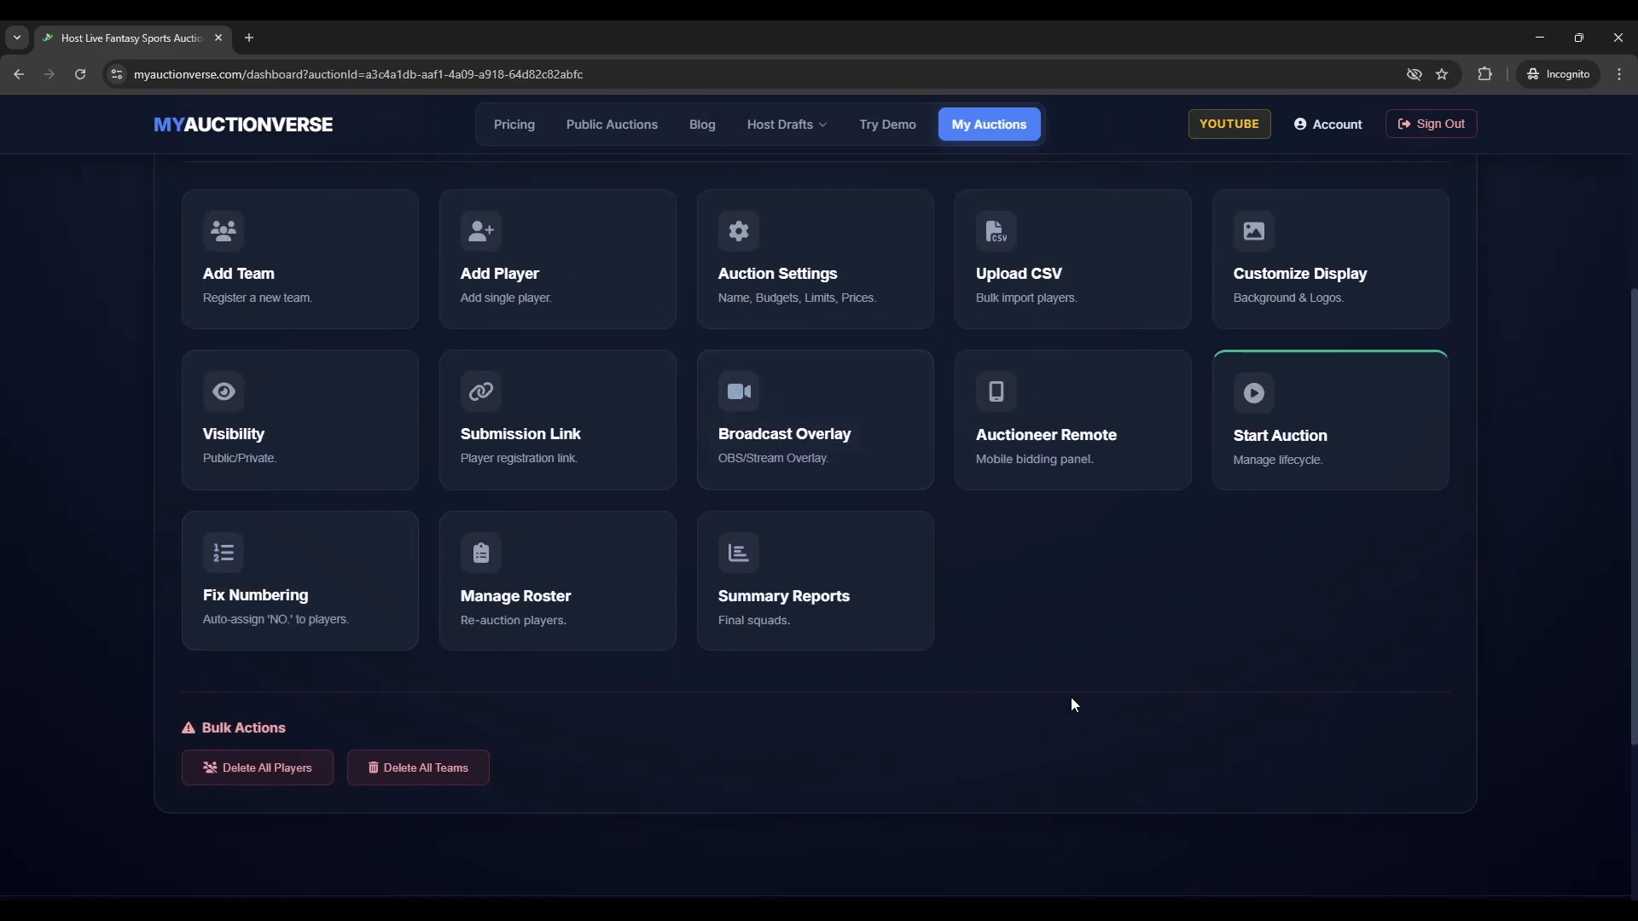
pyautogui.scroll(2, 1069, 727)
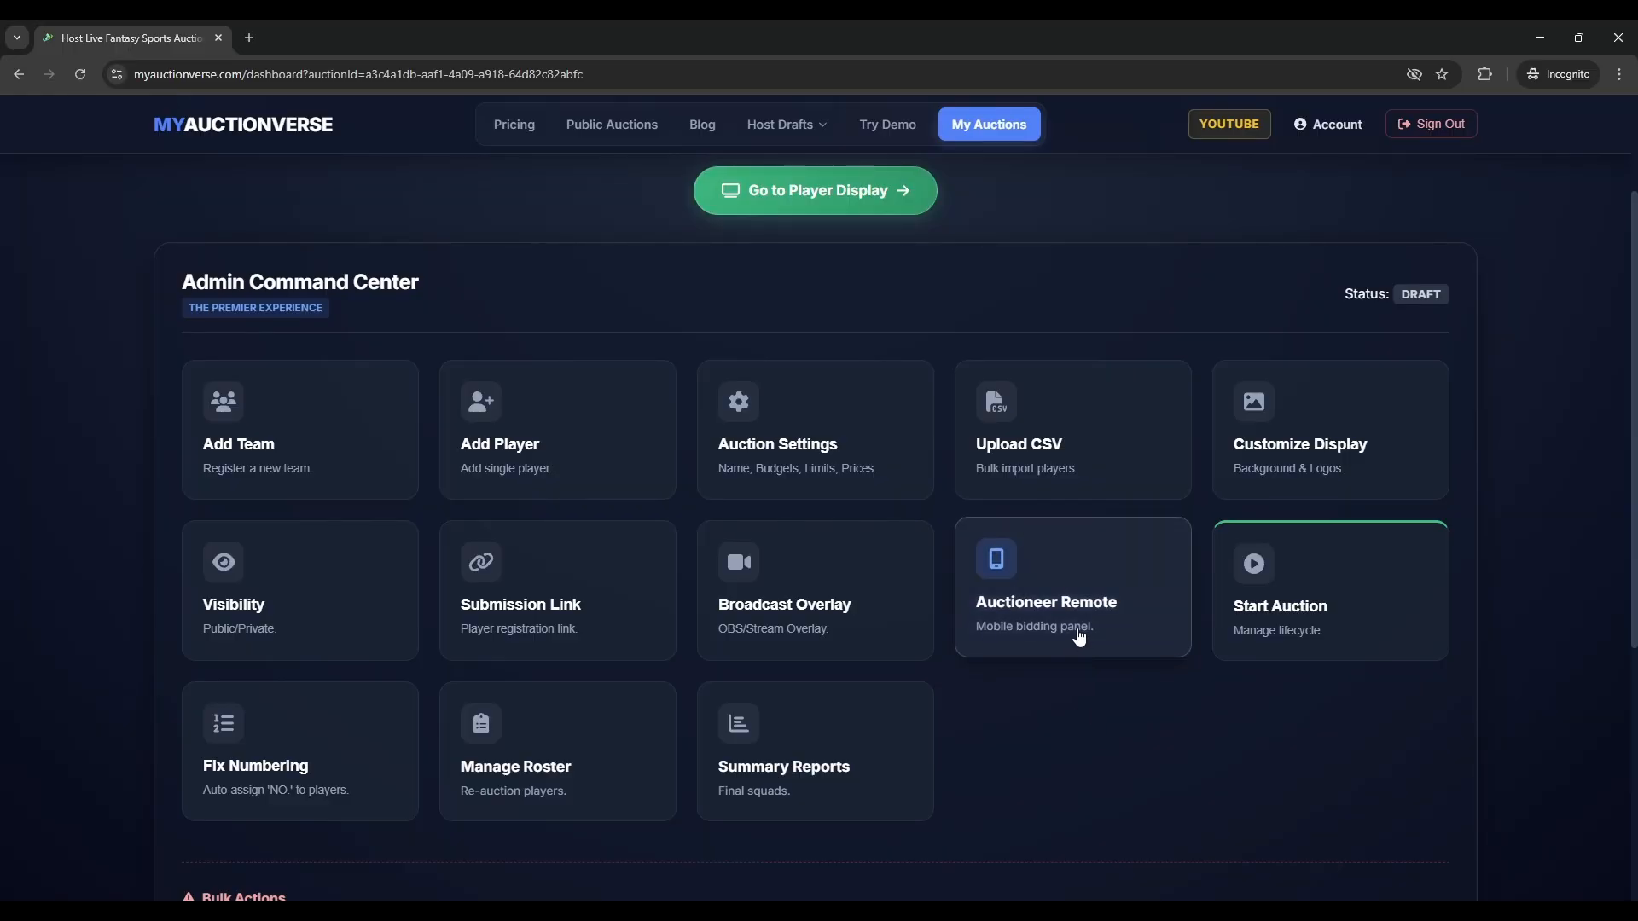
pyautogui.scroll(1, 1079, 640)
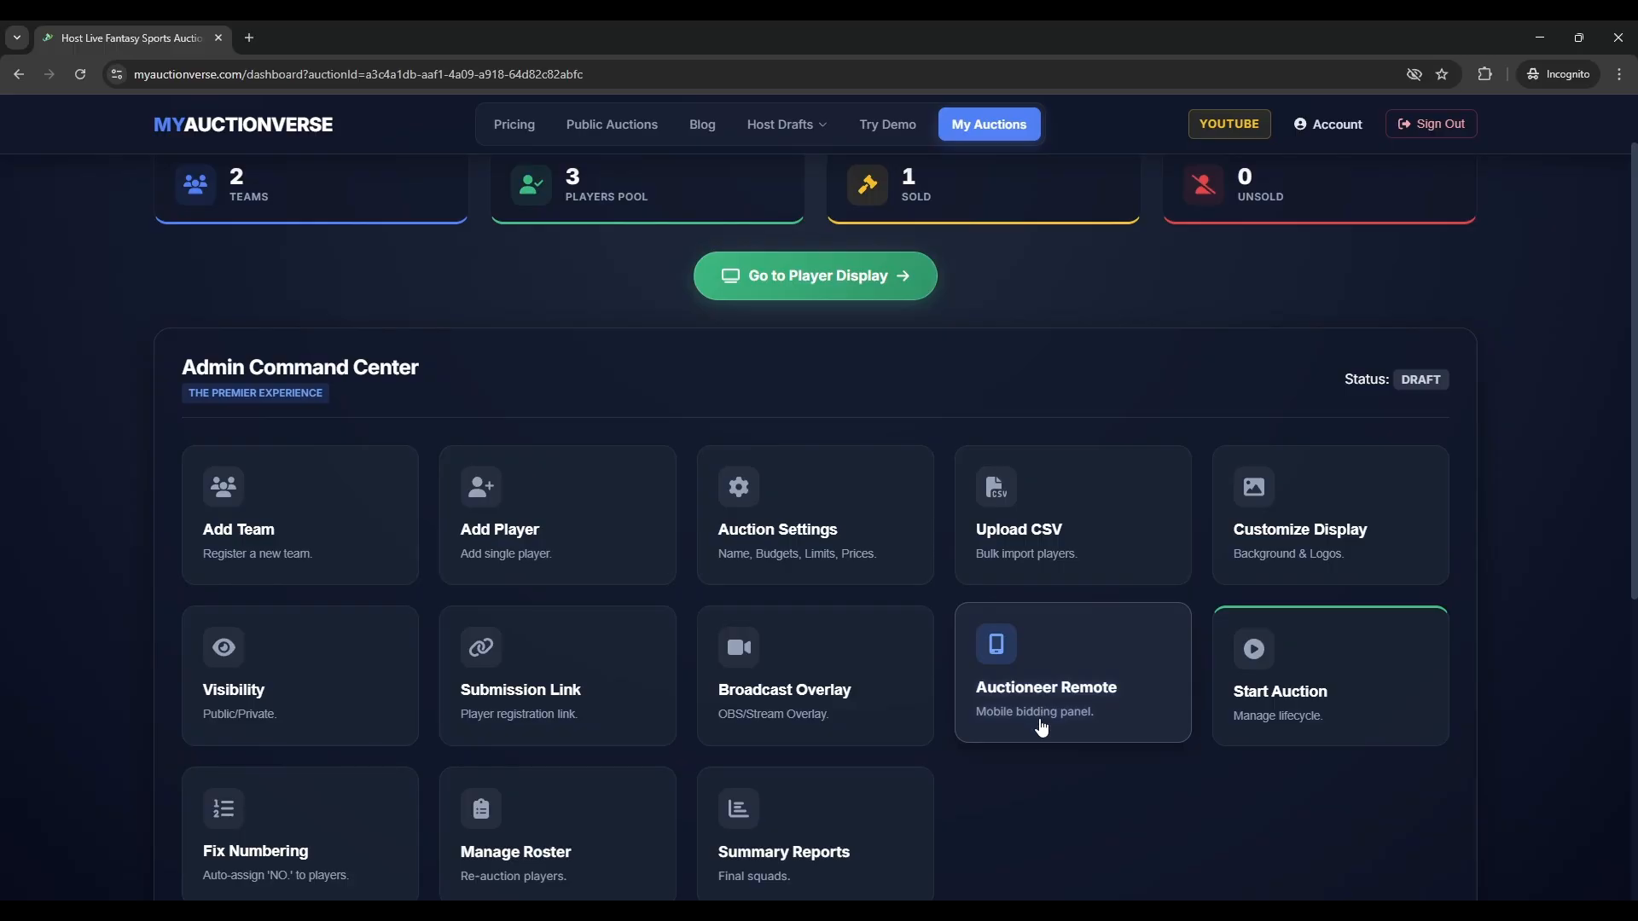
pyautogui.scroll(1, 1042, 725)
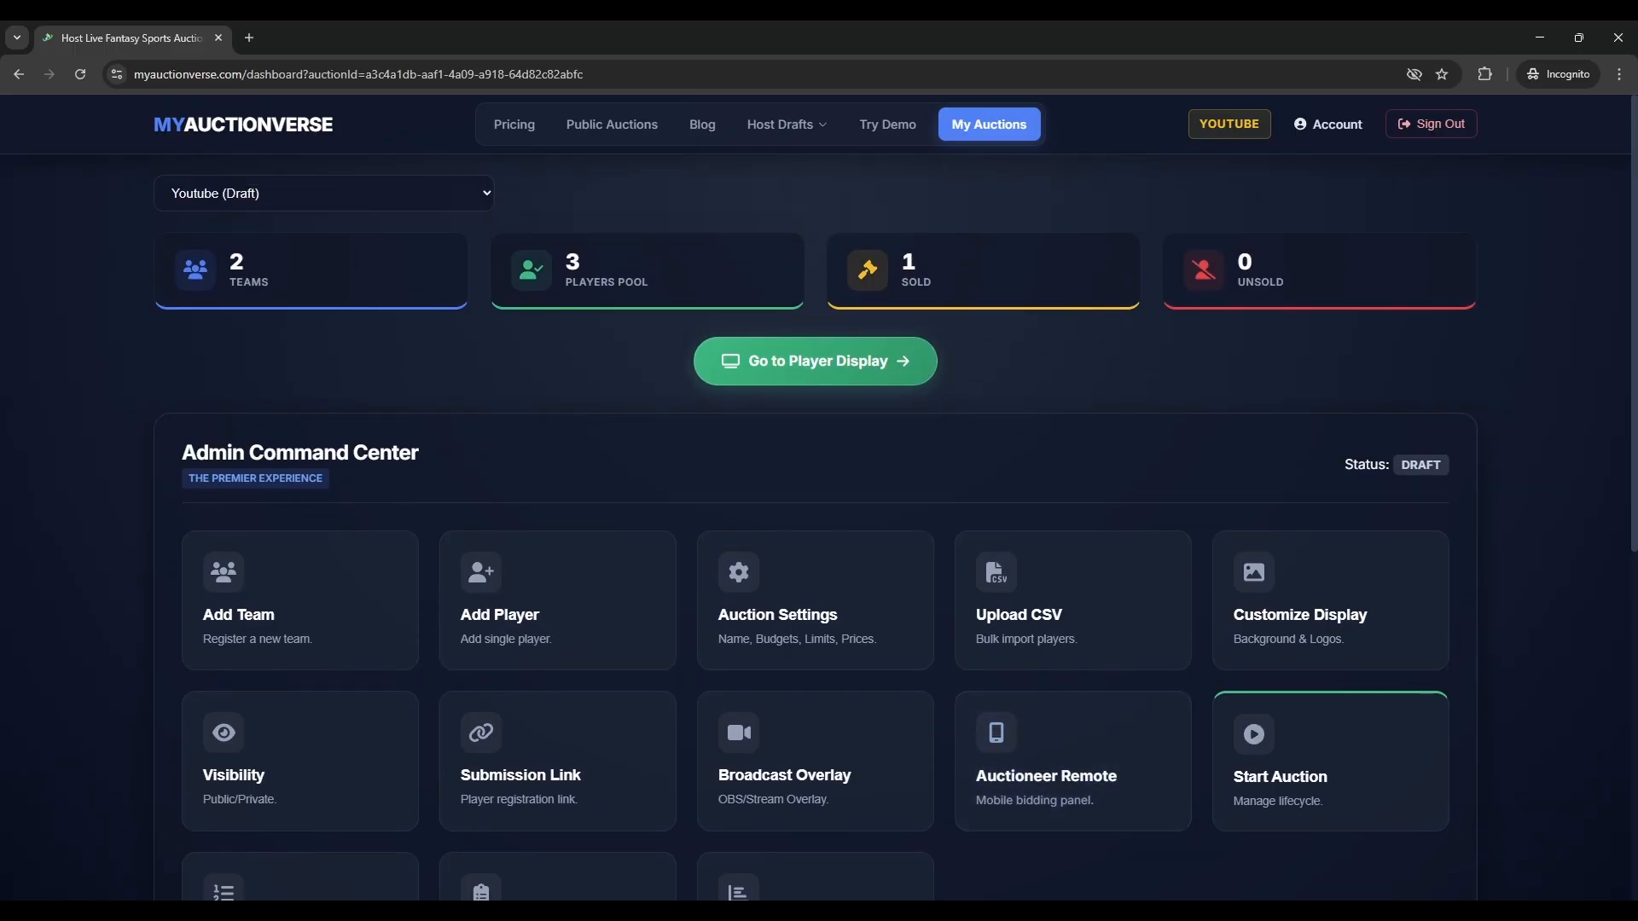
pyautogui.click(1047, 904)
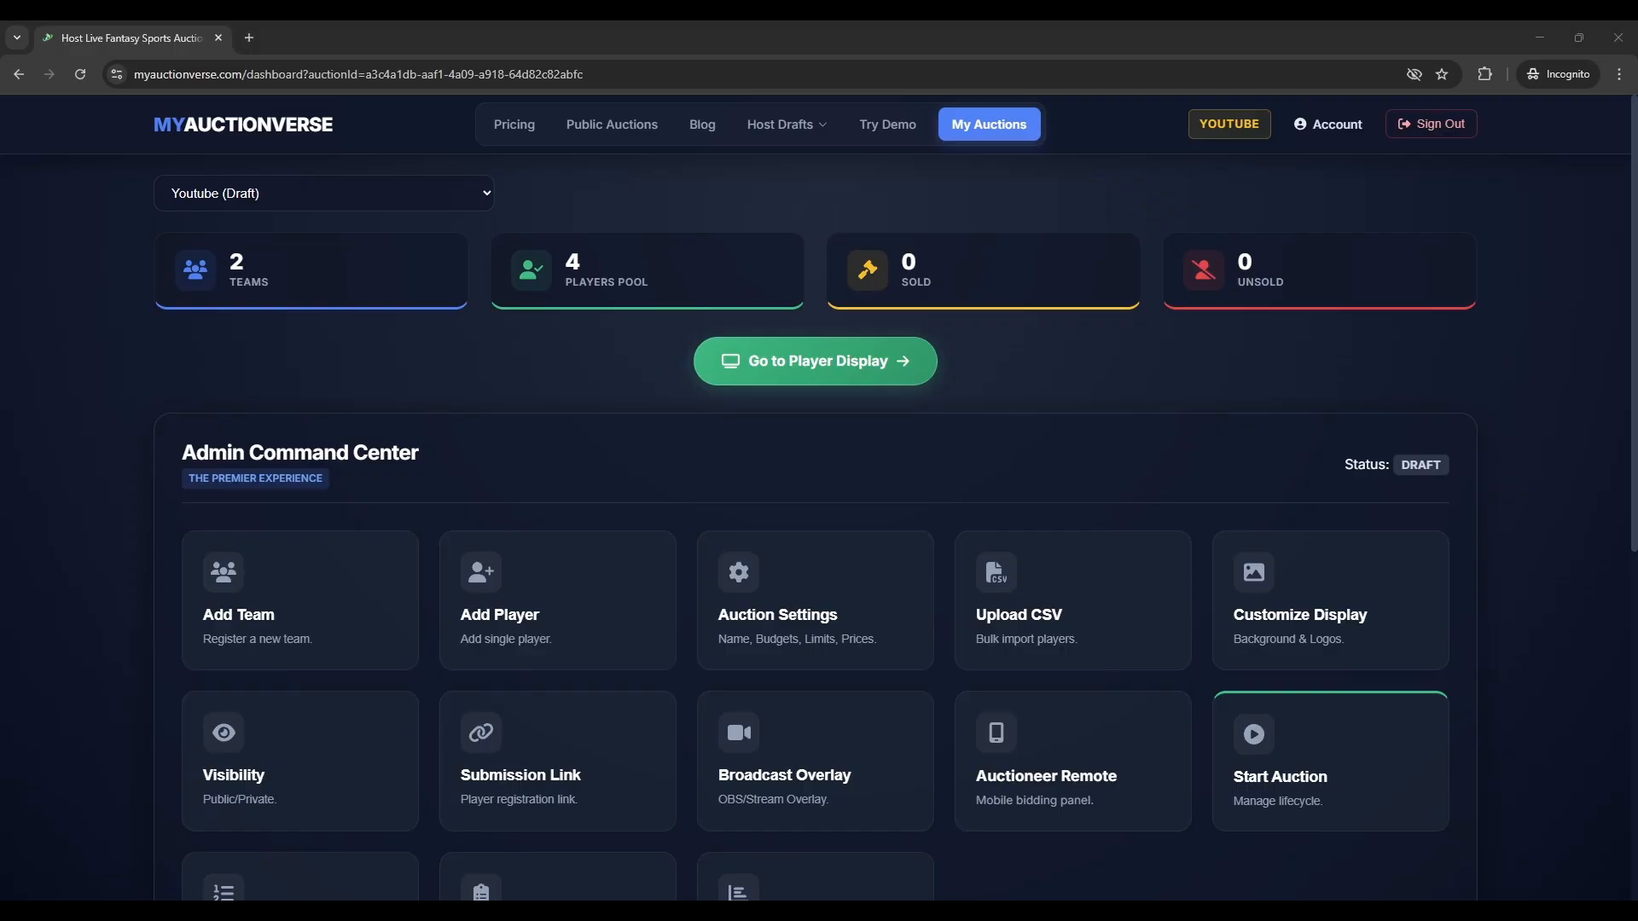
pyautogui.click(1215, 834)
pyautogui.scroll(-1, 1320, 839)
# - Start the Youtube auction from Auction Control and confirm, making it Active with setup locked
pyautogui.click(1305, 708)
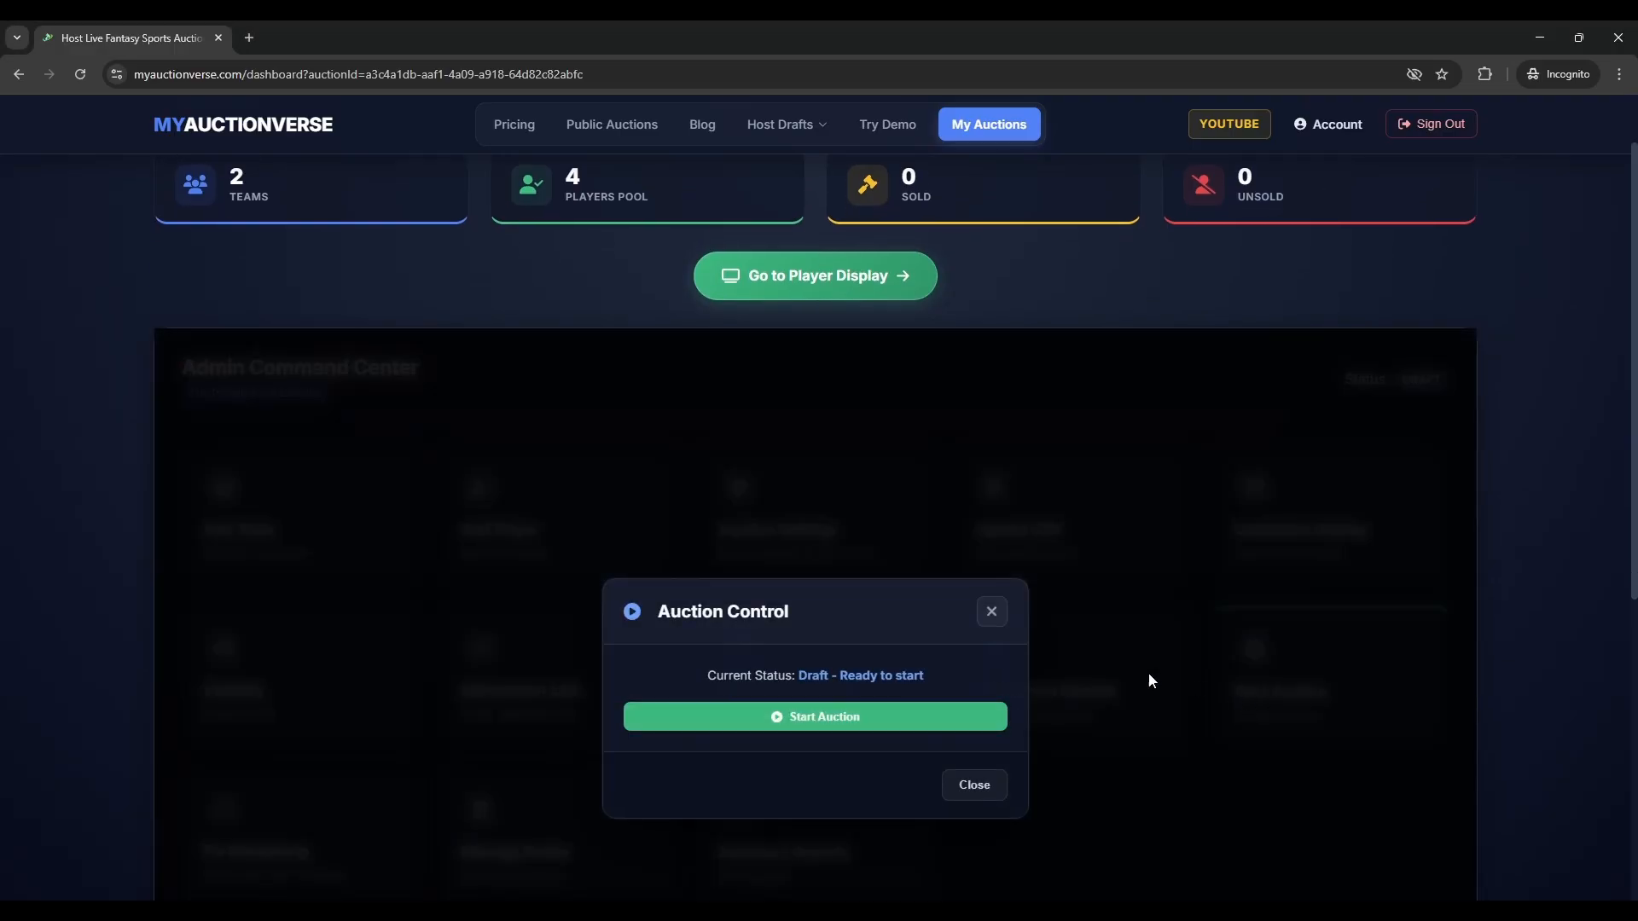
pyautogui.click(789, 716)
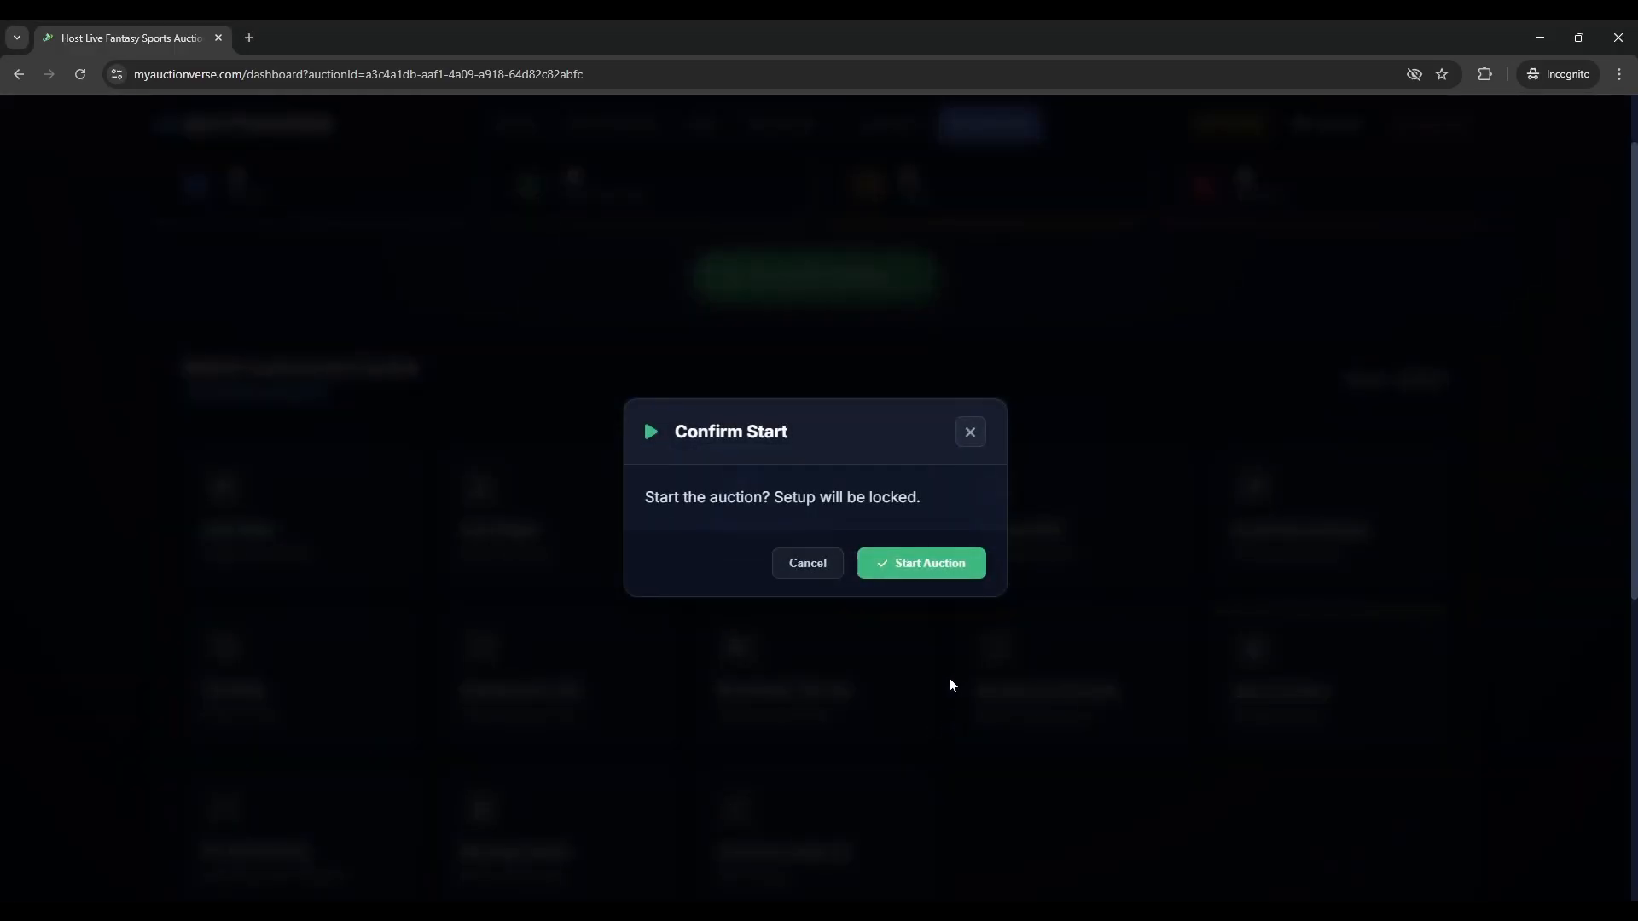
pyautogui.click(929, 563)
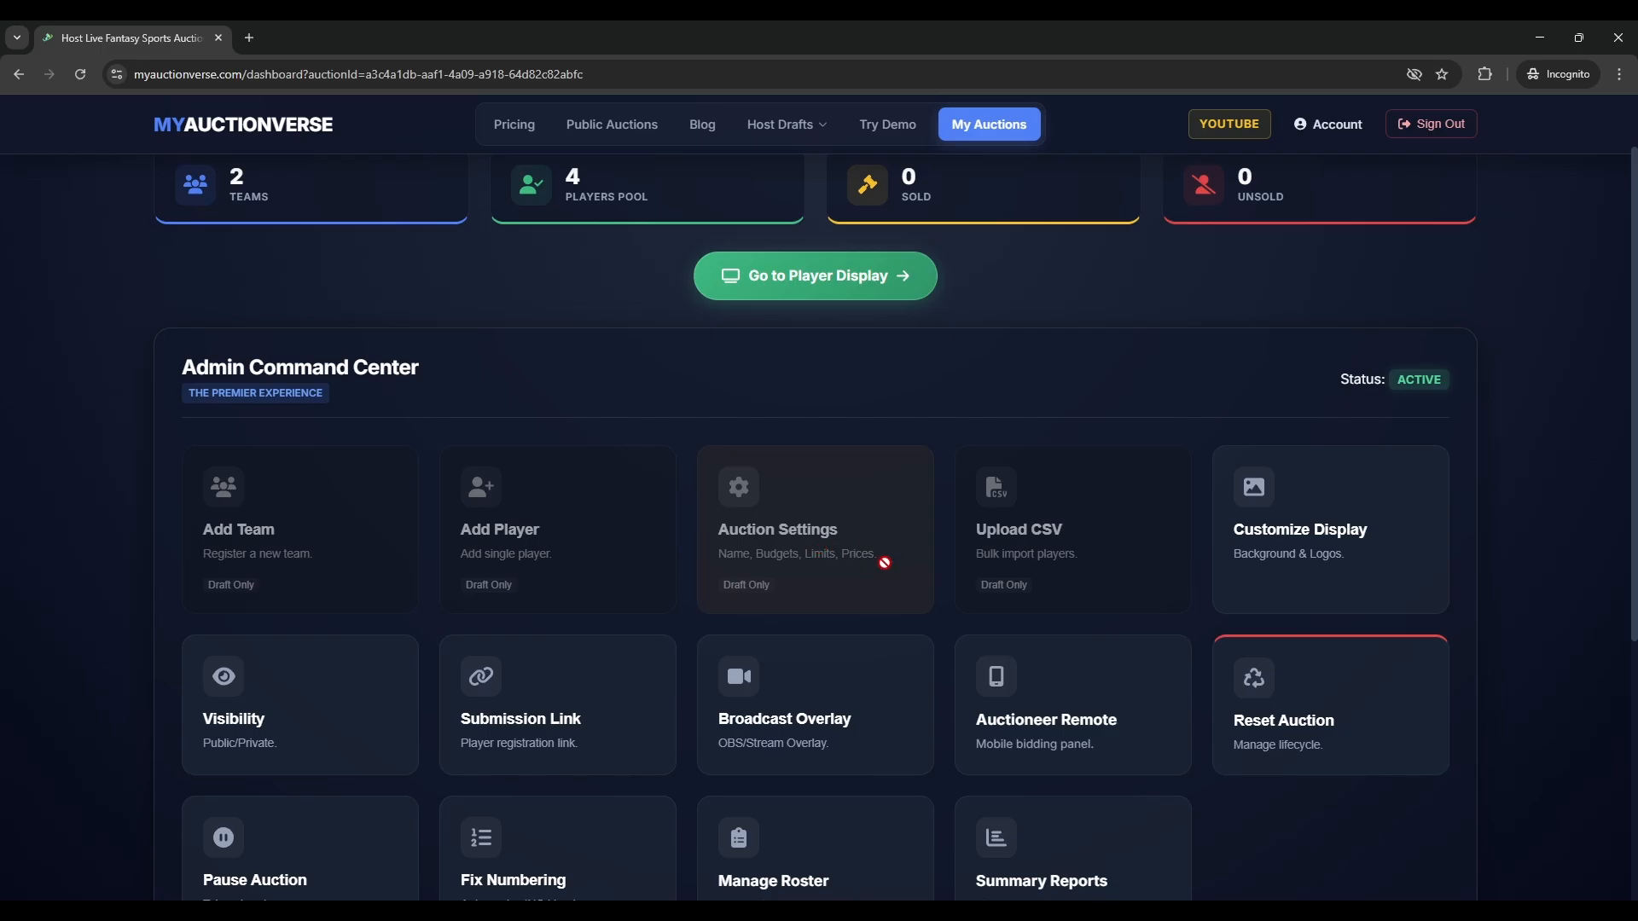
pyautogui.click(1339, 727)
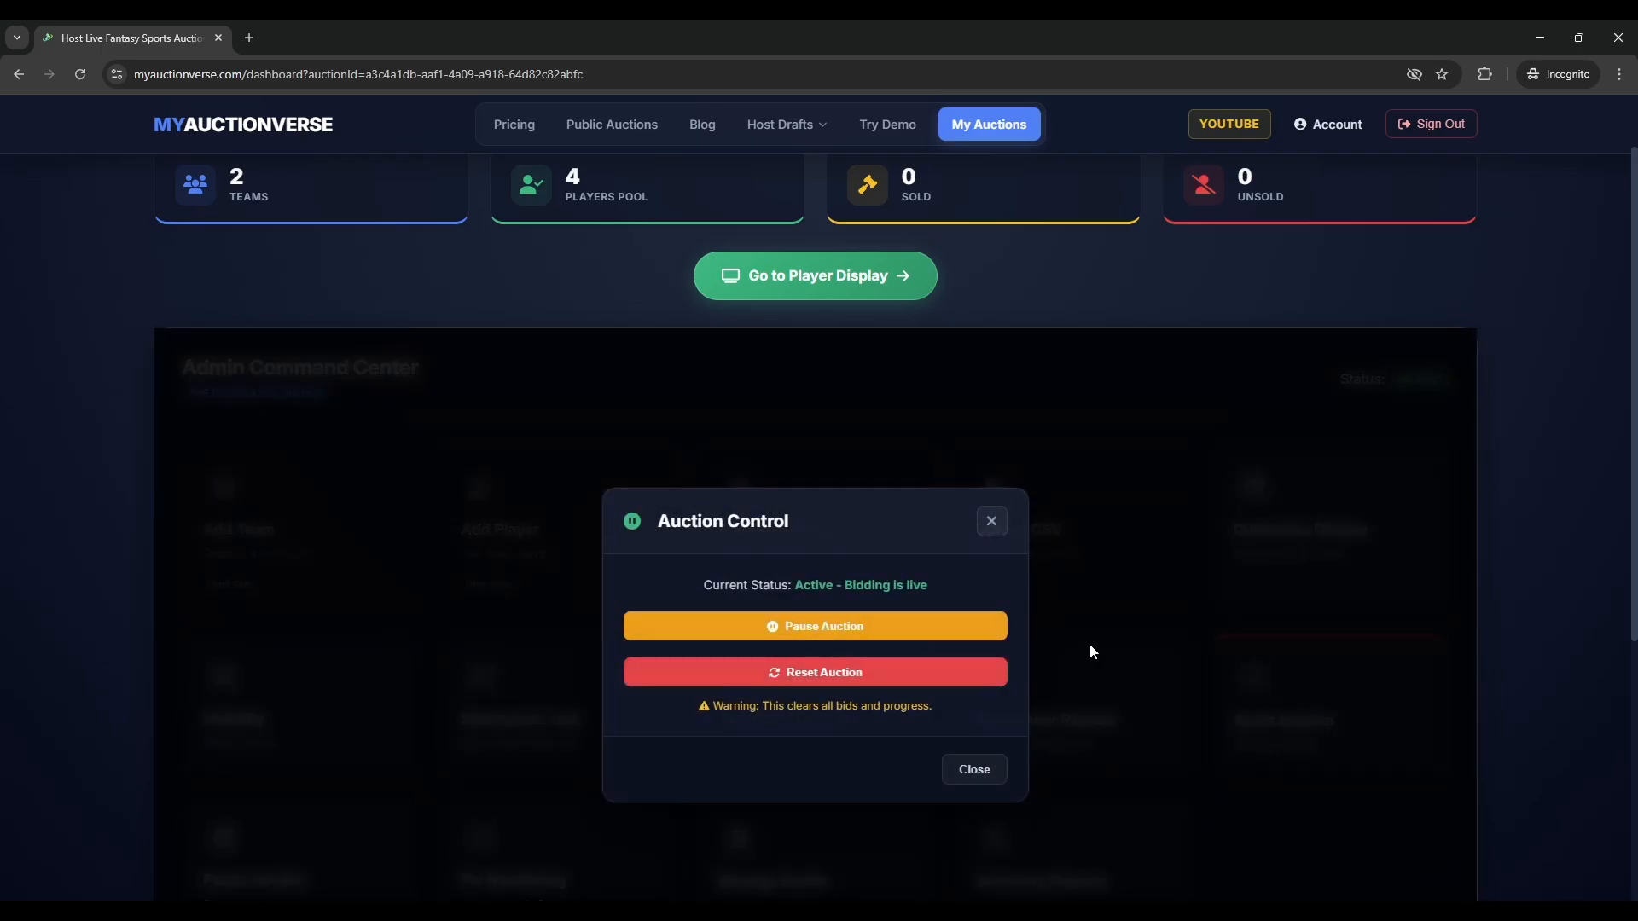
pyautogui.scroll(-1, 1088, 644)
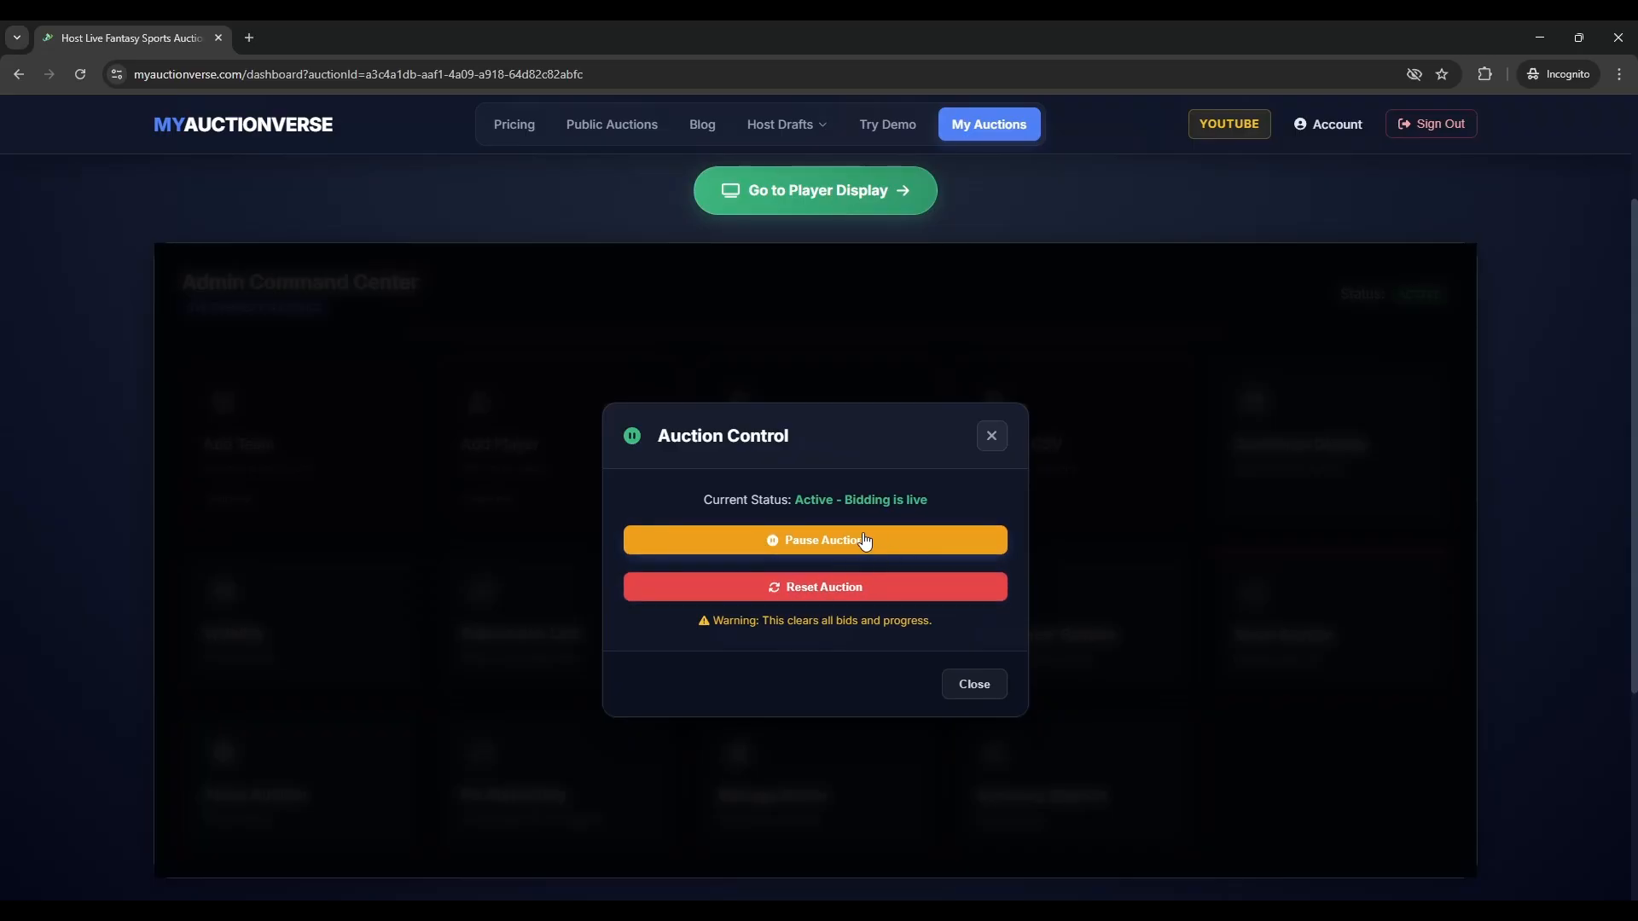
pyautogui.click(996, 442)
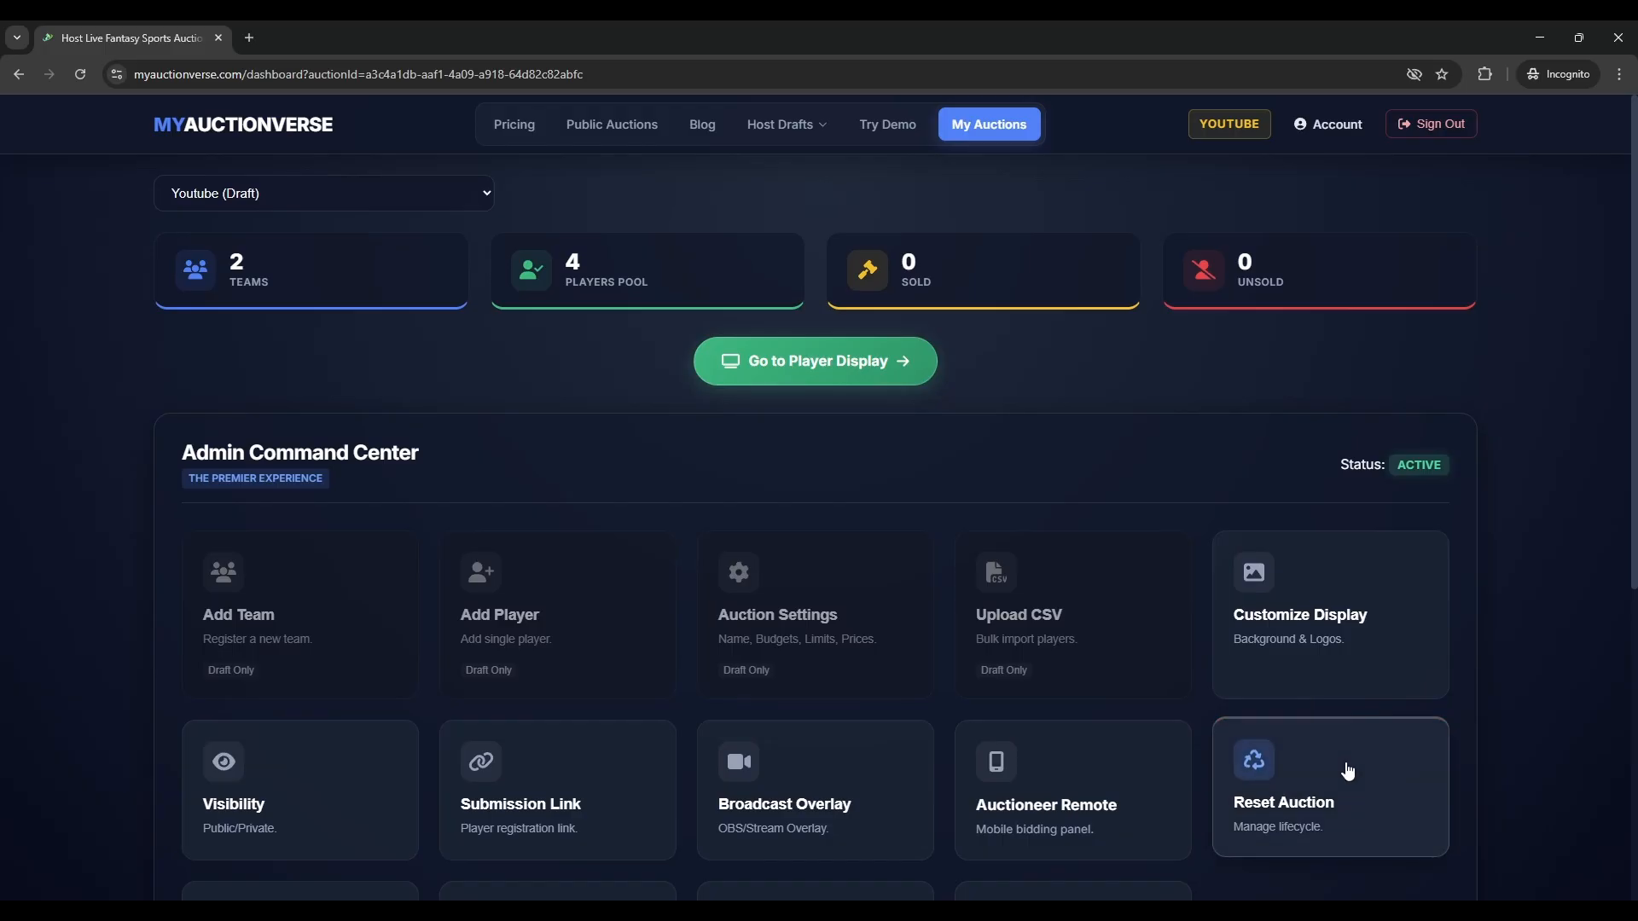
pyautogui.click(1288, 797)
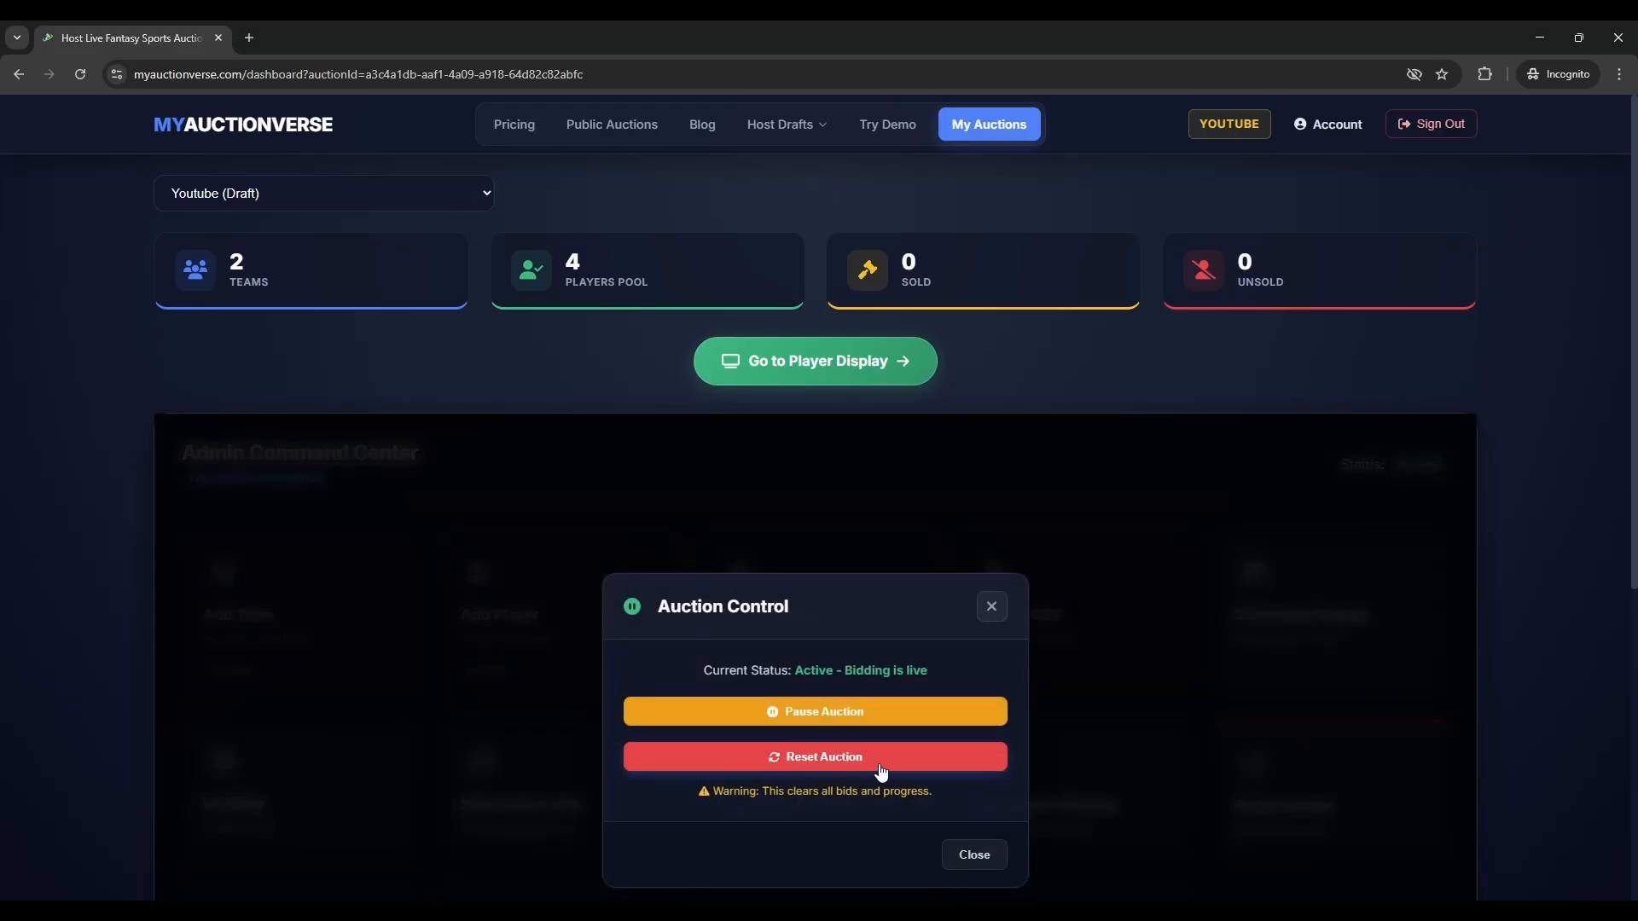
pyautogui.click(981, 609)
pyautogui.scroll(-3, 1081, 641)
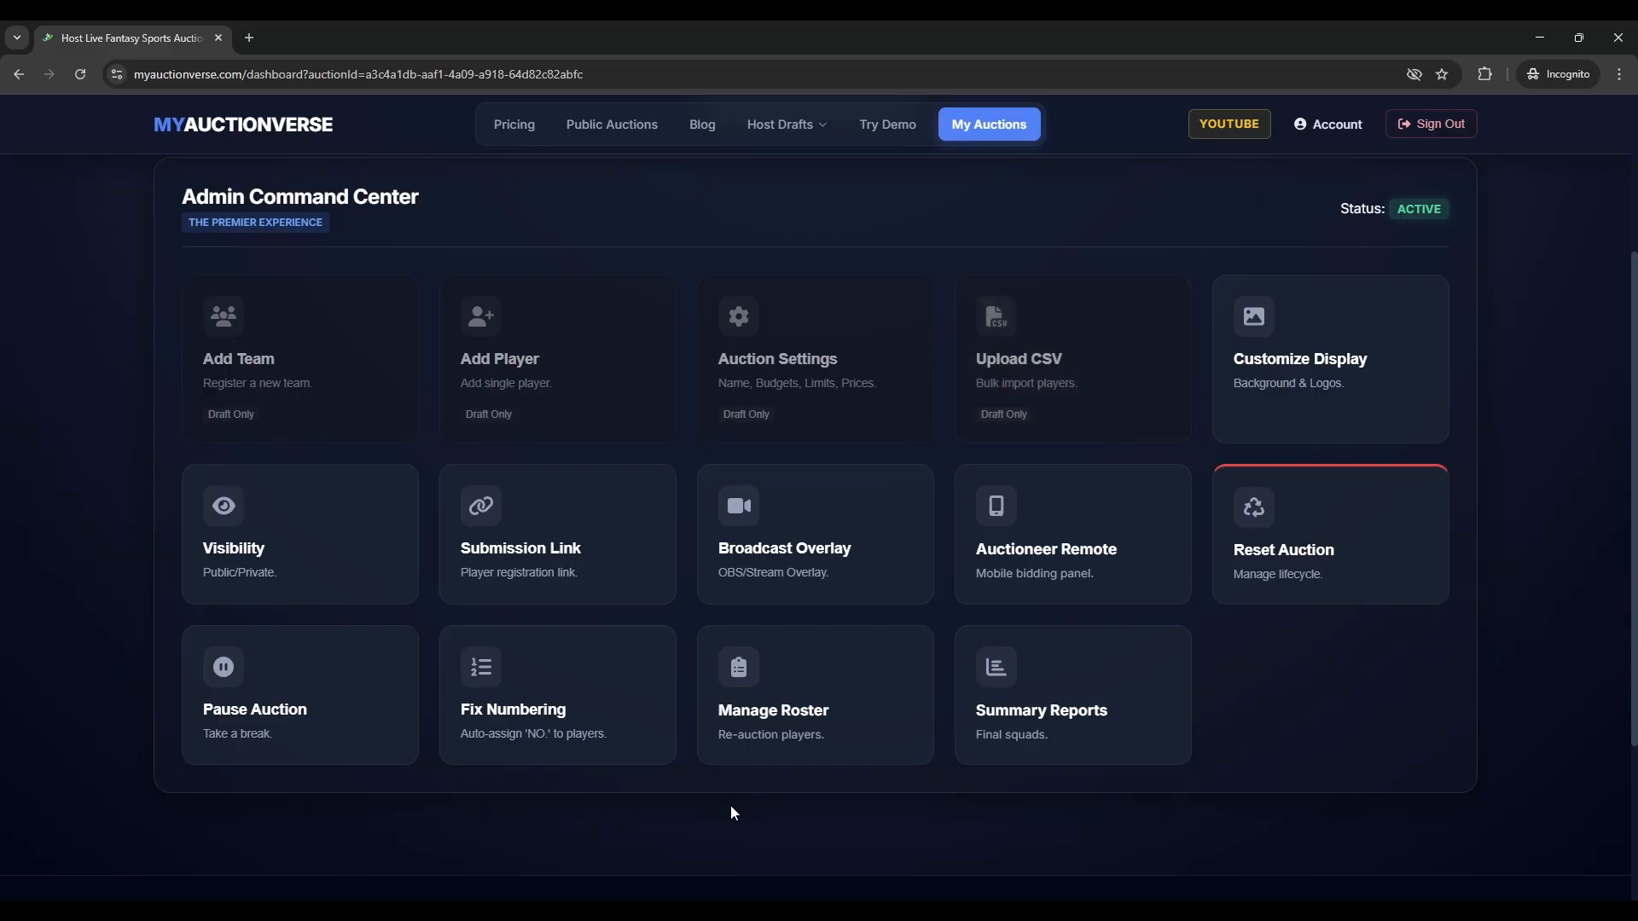
pyautogui.scroll(-3, 605, 659)
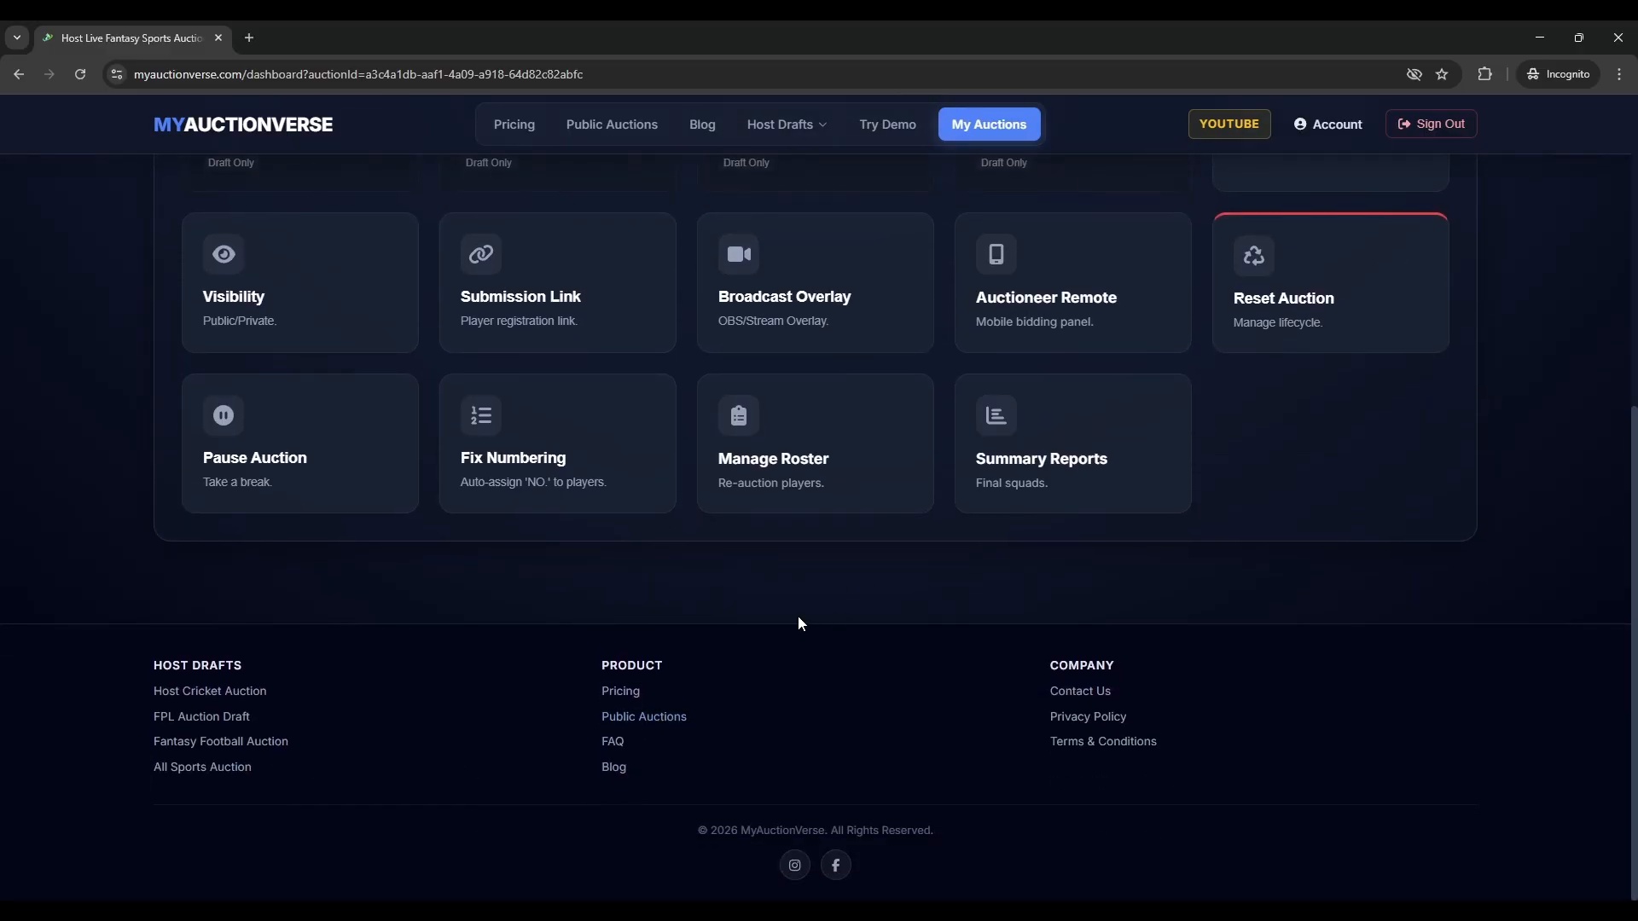
pyautogui.scroll(5, 856, 595)
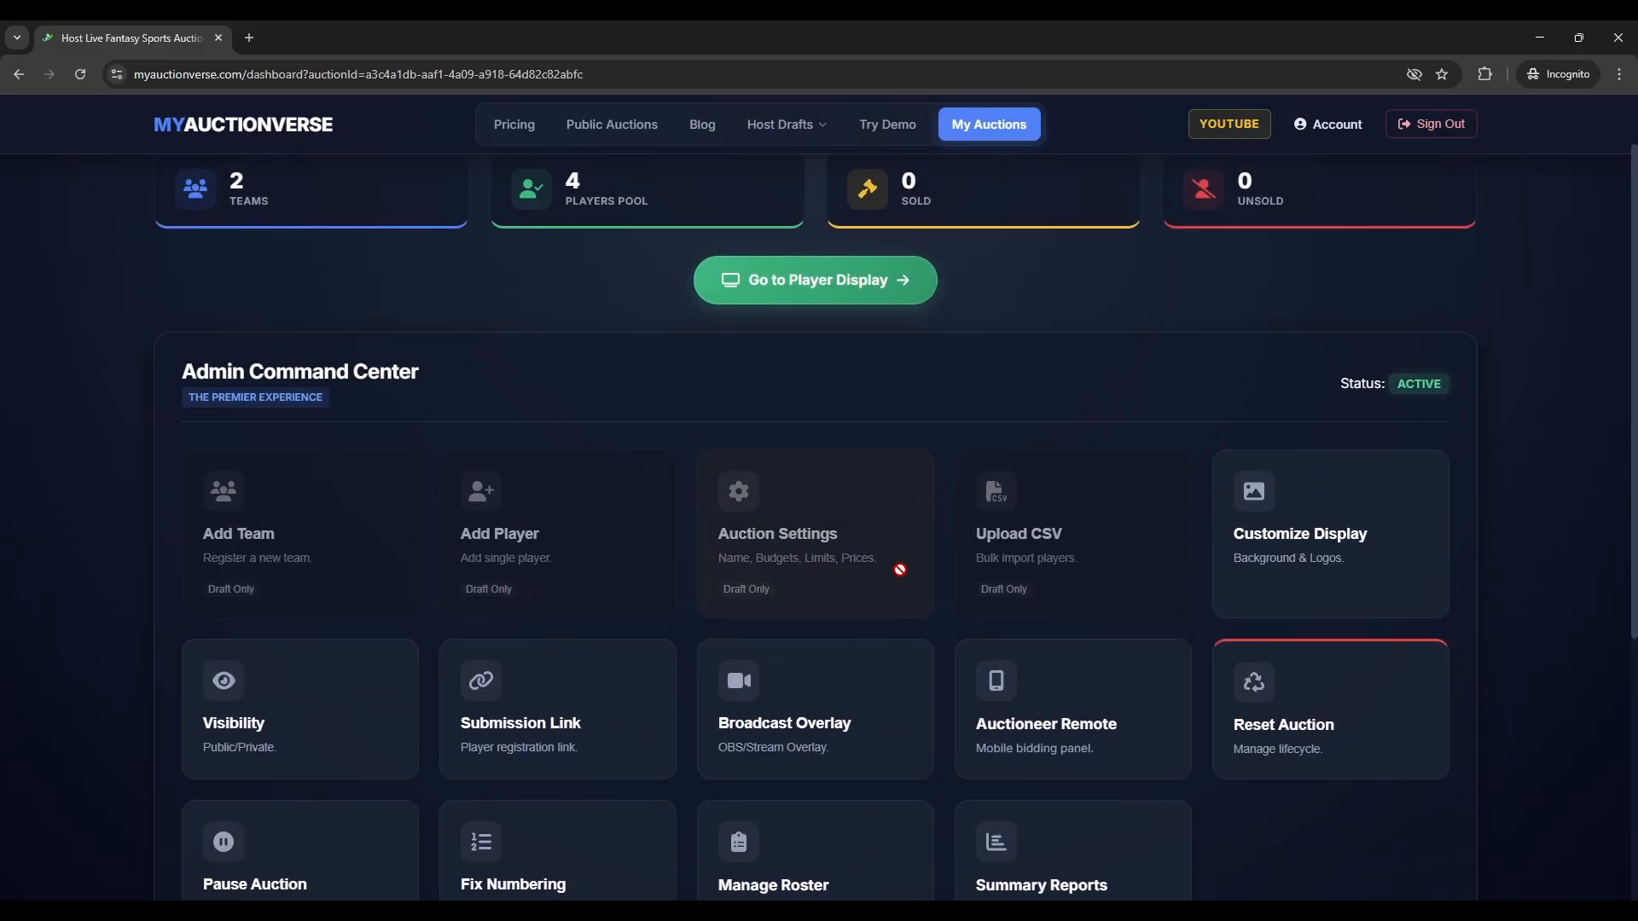
pyautogui.scroll(1, 1358, 632)
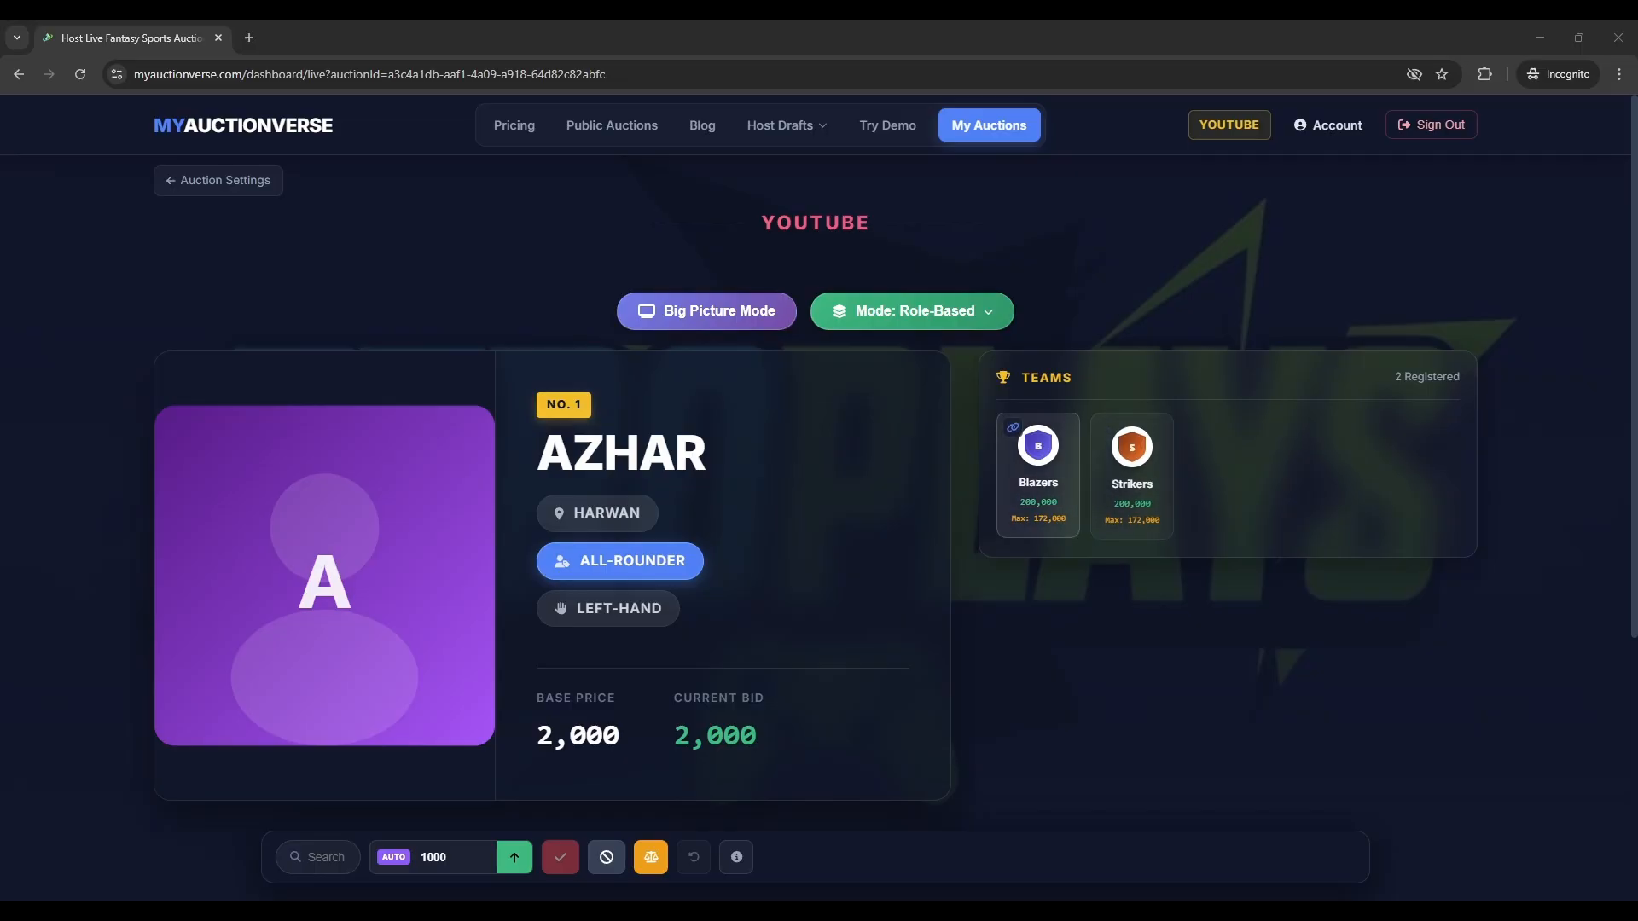
# - Scroll the live auction page showing Azhar, No. 1, at a 2,000 base price
pyautogui.scroll(-2, 1038, 476)
pyautogui.scroll(3, 1038, 476)
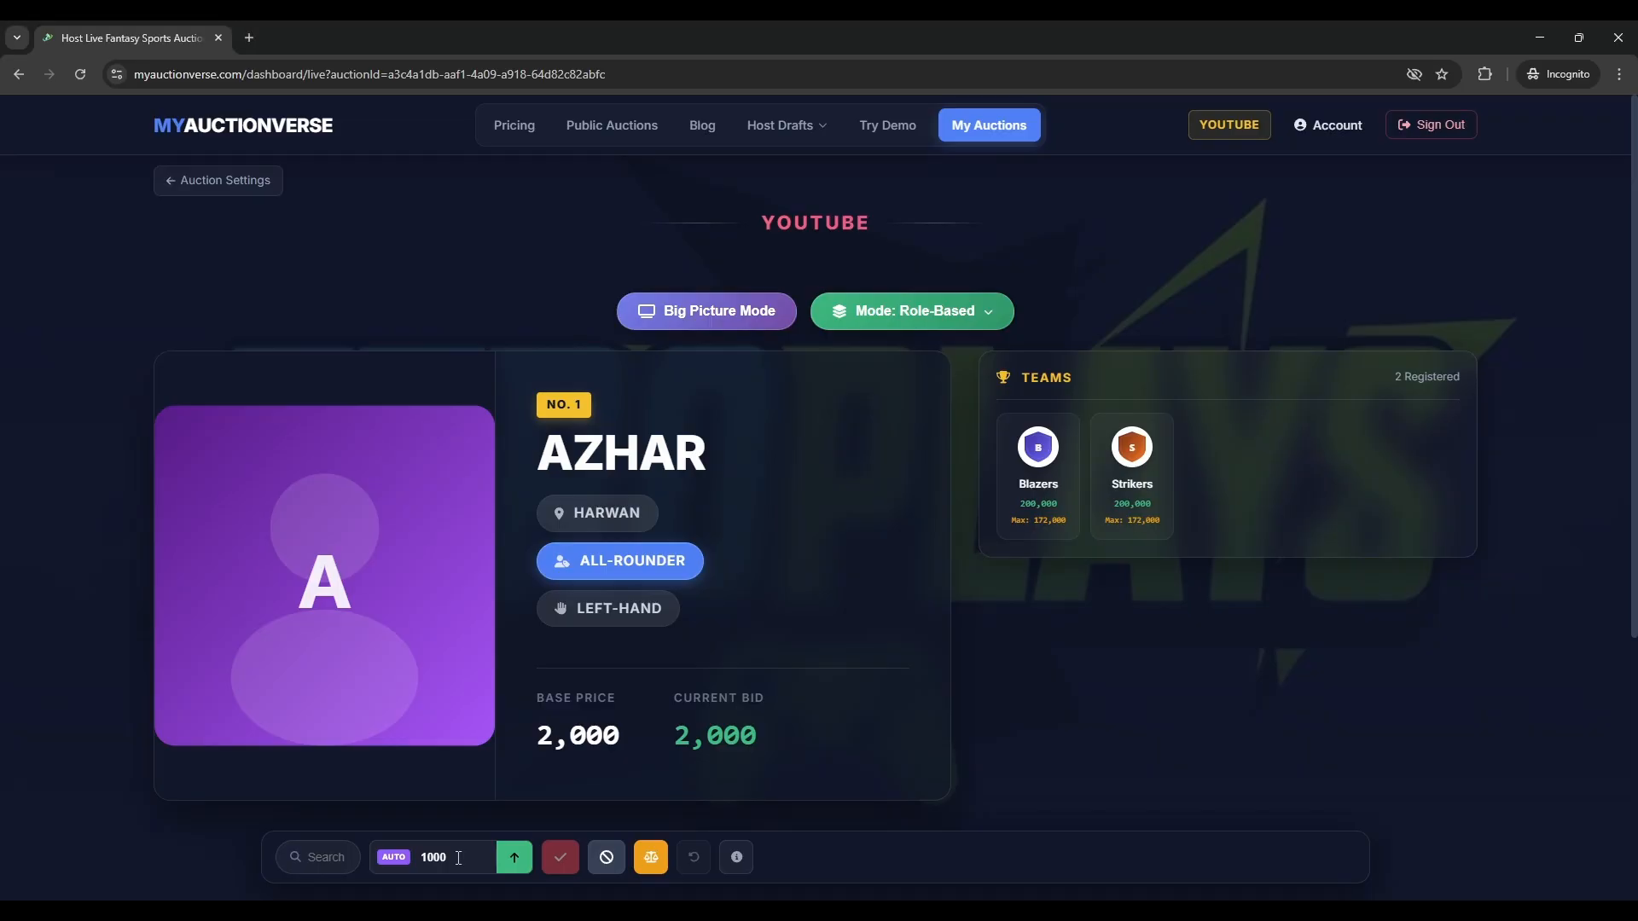
# - Place opening bids on Azhar, raising the current bid to 4,000
pyautogui.doubleClick(421, 858)
pyautogui.click(820, 860)
pyautogui.click(513, 864)
pyautogui.click(514, 864)
pyautogui.click(513, 864)
# - Set the bid increment to 5000 and keep raising Azhar's bid up to 26,000
pyautogui.moveTo(736, 858)
pyautogui.press('Up')
pyautogui.press('Up')
pyautogui.press('Up')
pyautogui.press('Up')
pyautogui.press('Up')
pyautogui.press('Up')
pyautogui.press('Up')
pyautogui.click(815, 862)
pyautogui.press('Up')
pyautogui.press('Up')
pyautogui.press('Up')
pyautogui.press('Up')
pyautogui.press('Up')
pyautogui.click(717, 733)
pyautogui.press('Up')
# - Spin the roulette between Strikers and Blazers and accept Strikers as the tie-break winner
pyautogui.click(652, 859)
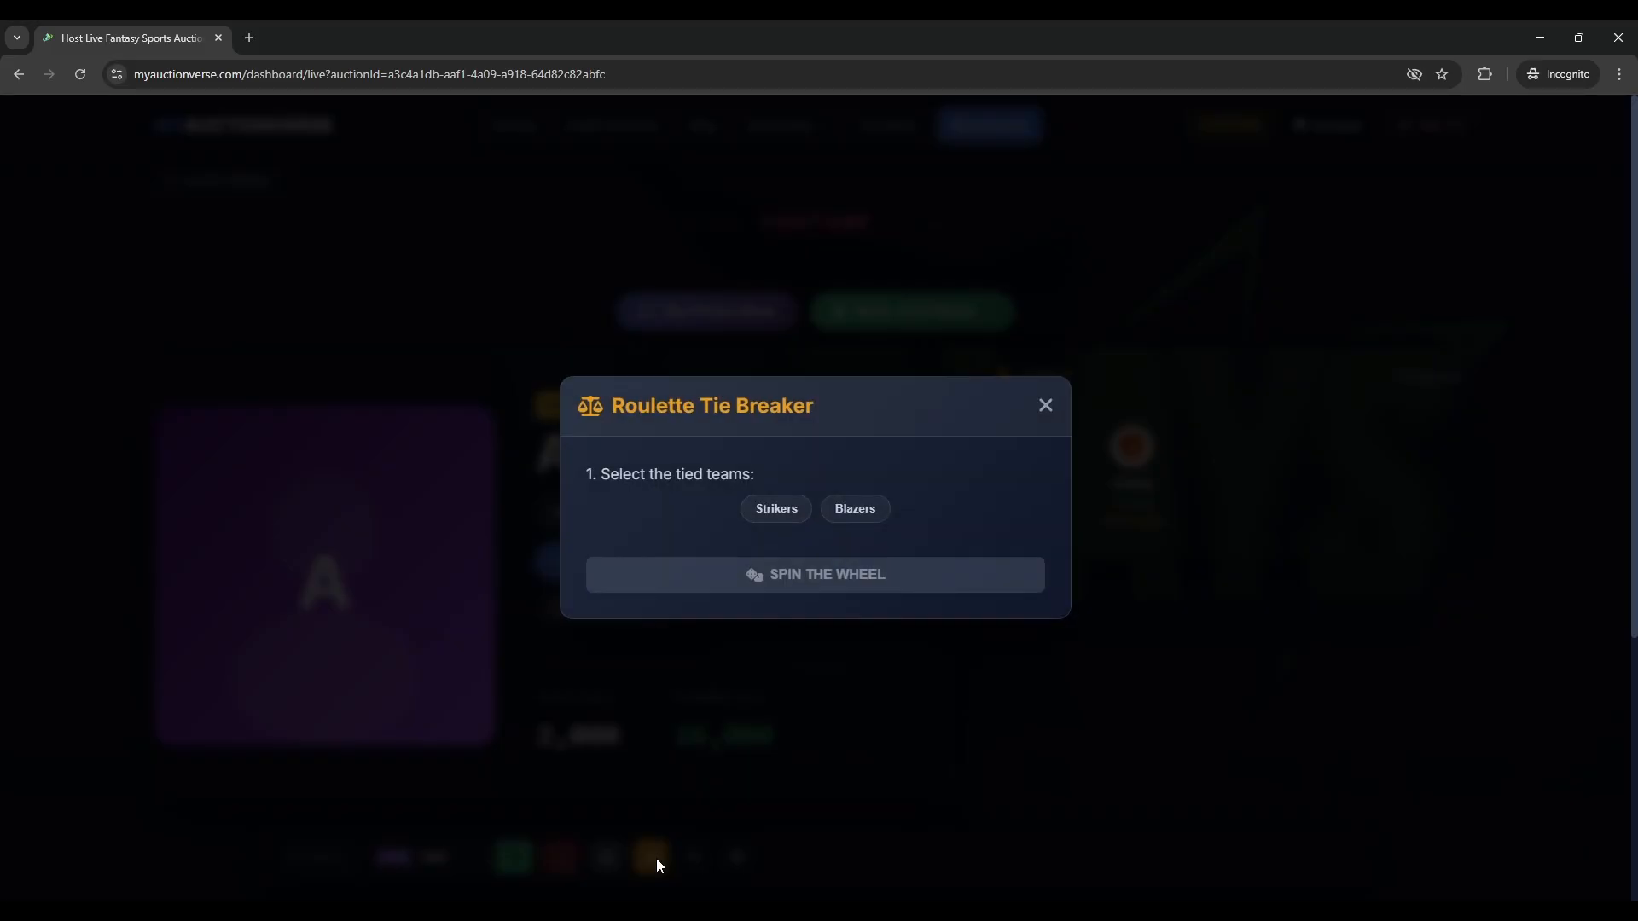
pyautogui.click(785, 517)
pyautogui.click(855, 514)
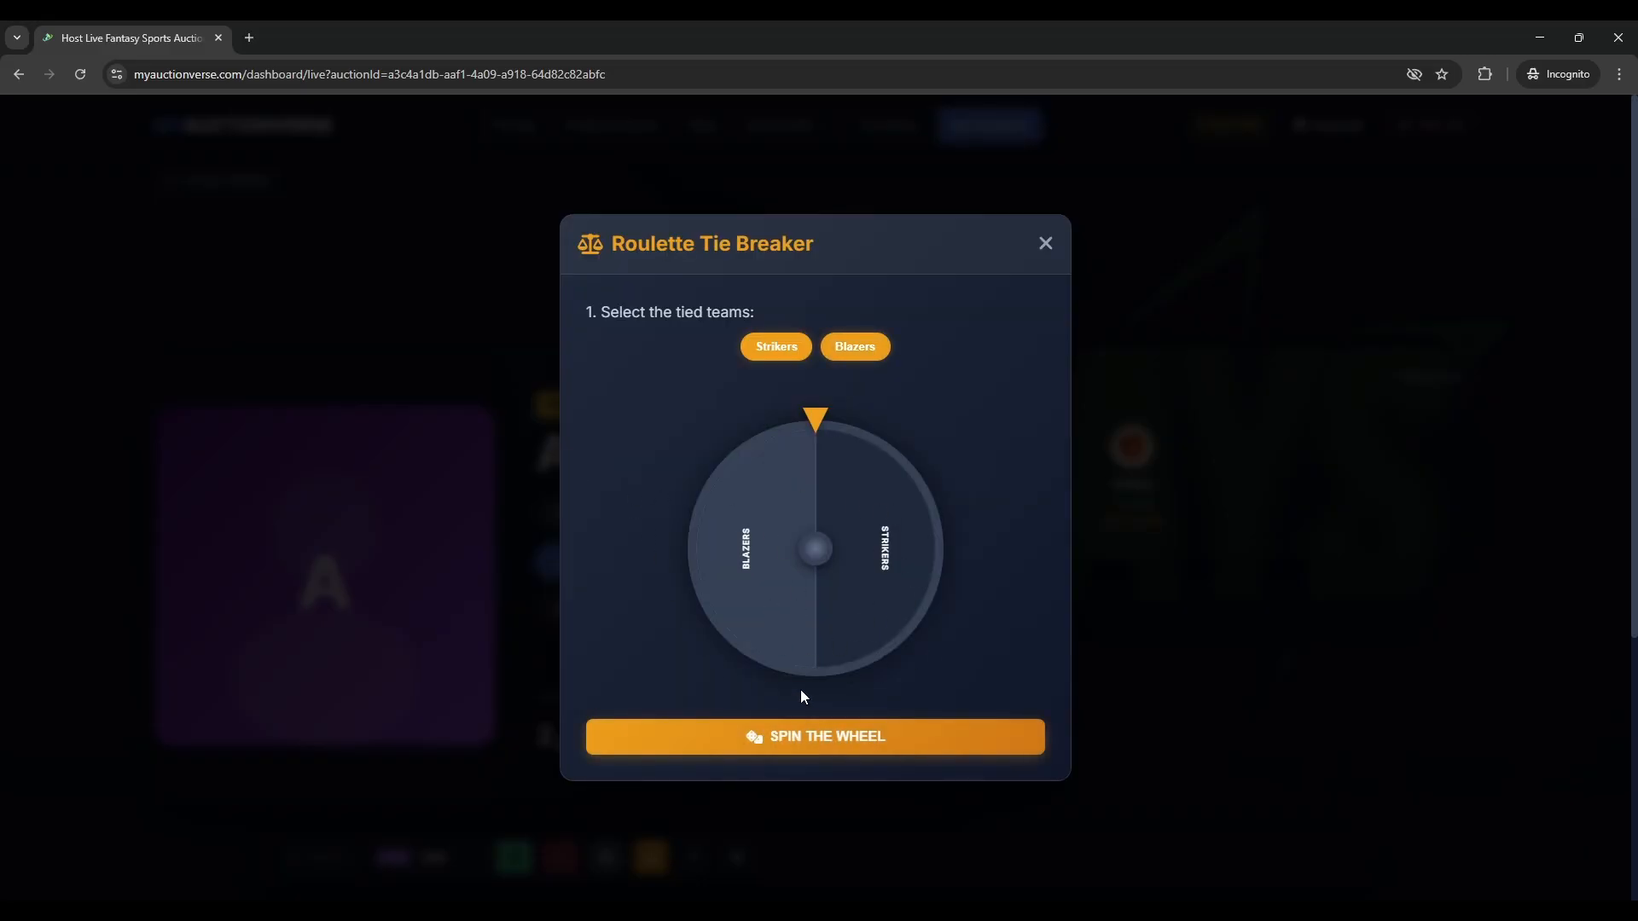
pyautogui.click(805, 734)
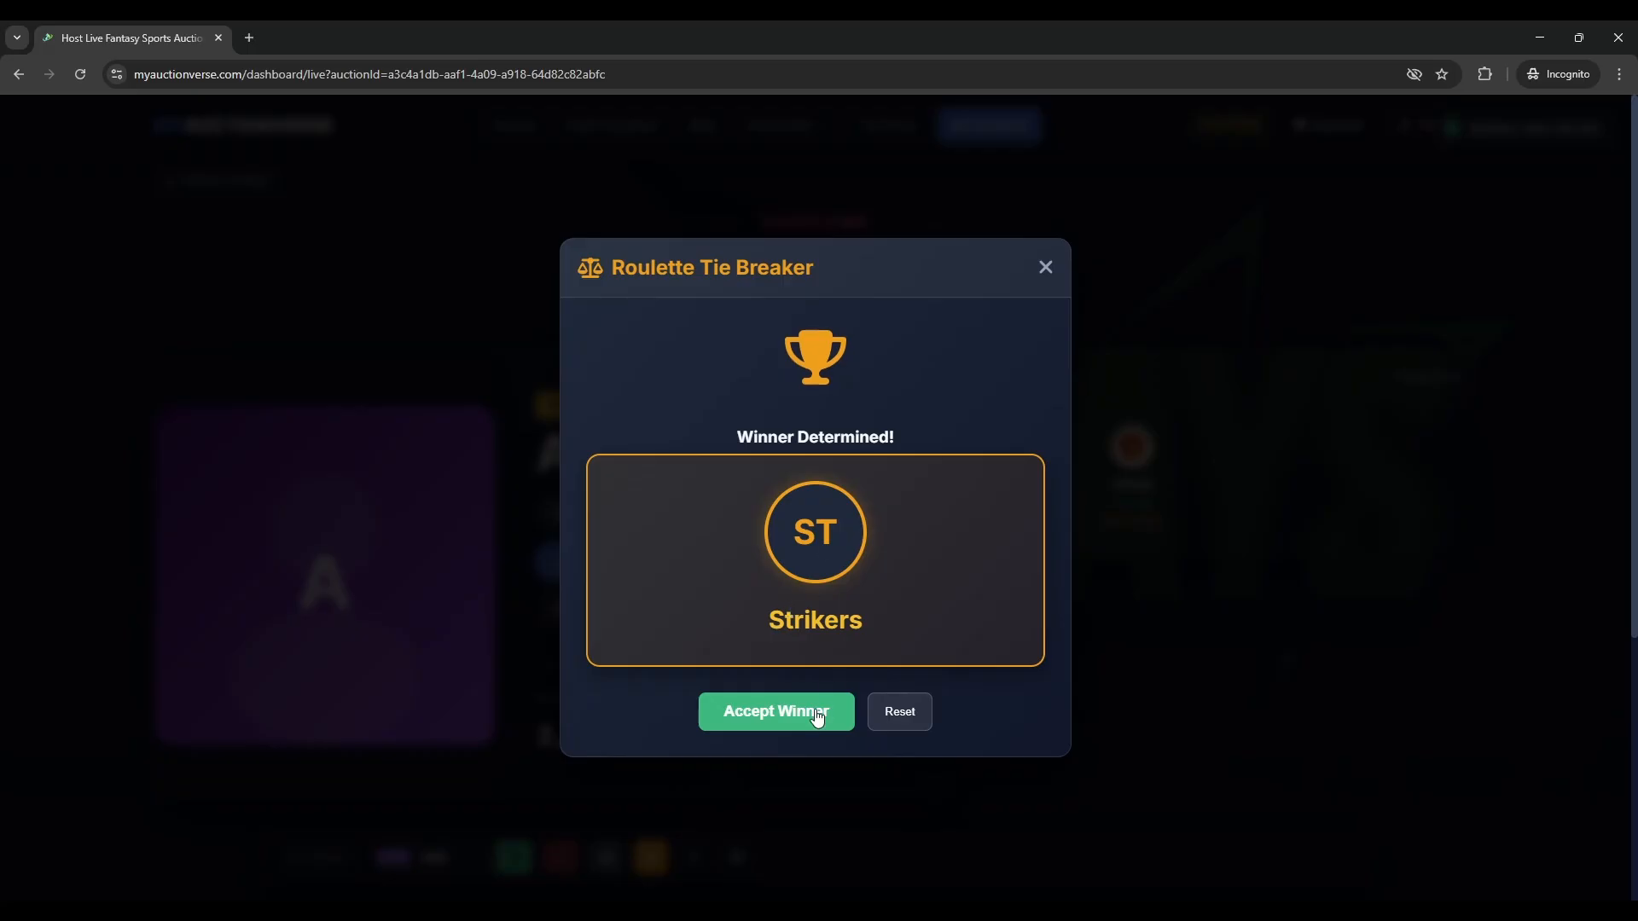
pyautogui.click(814, 716)
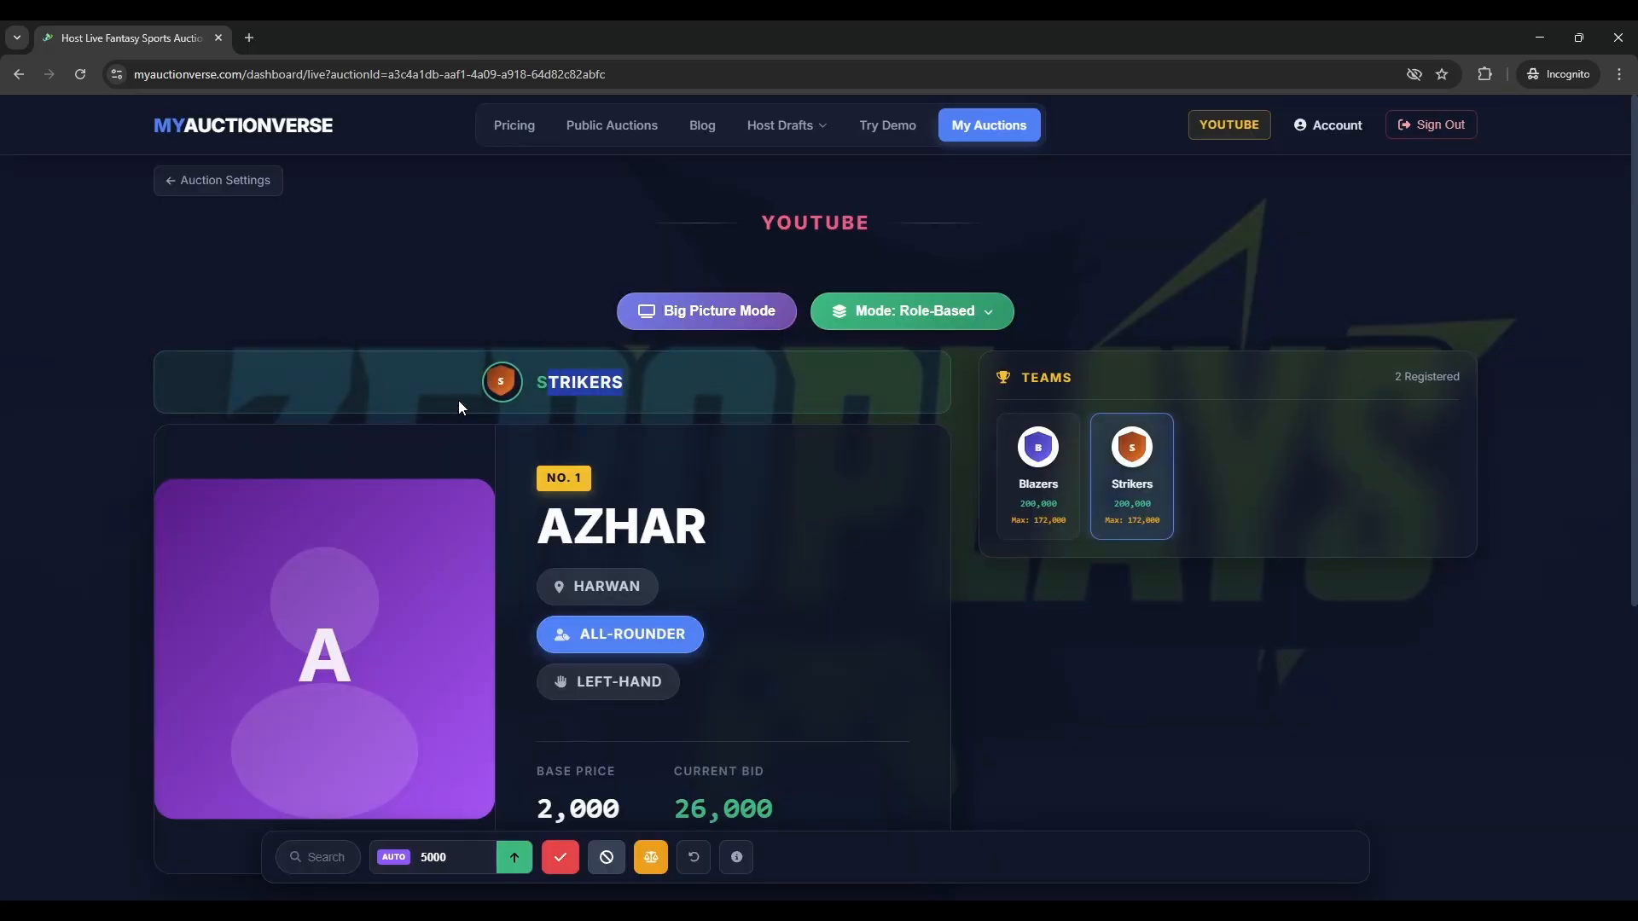
# - Mark Azhar sold to Strikers for 26,000 with the S shortcut
pyautogui.scroll(-2, 591, 355)
pyautogui.scroll(1, 592, 355)
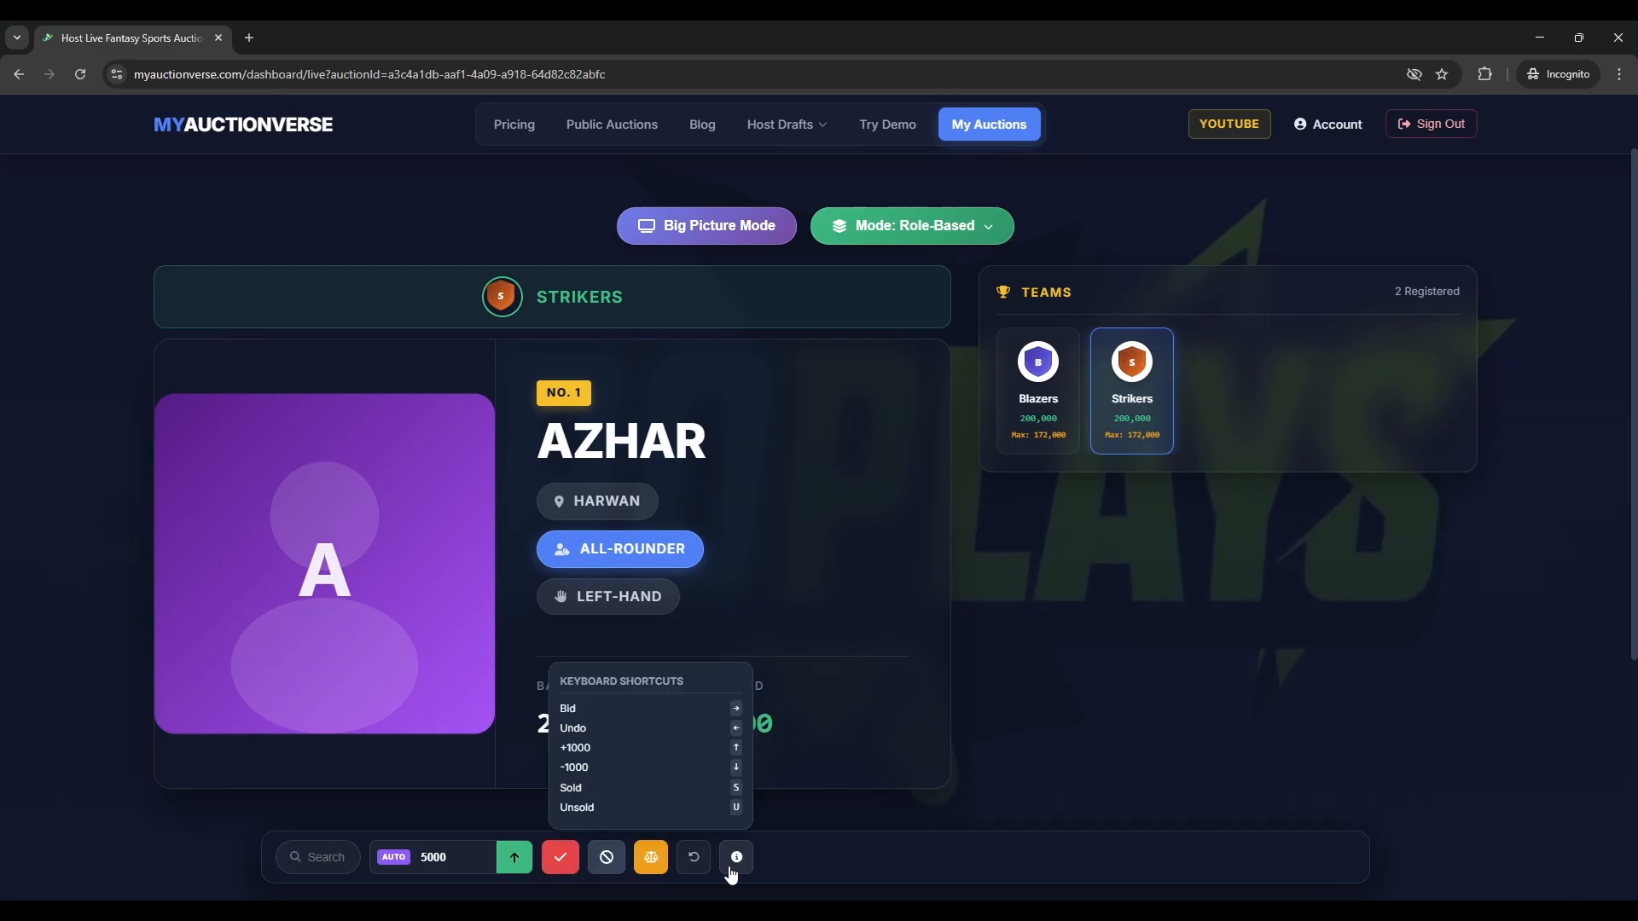
pyautogui.moveTo(740, 860)
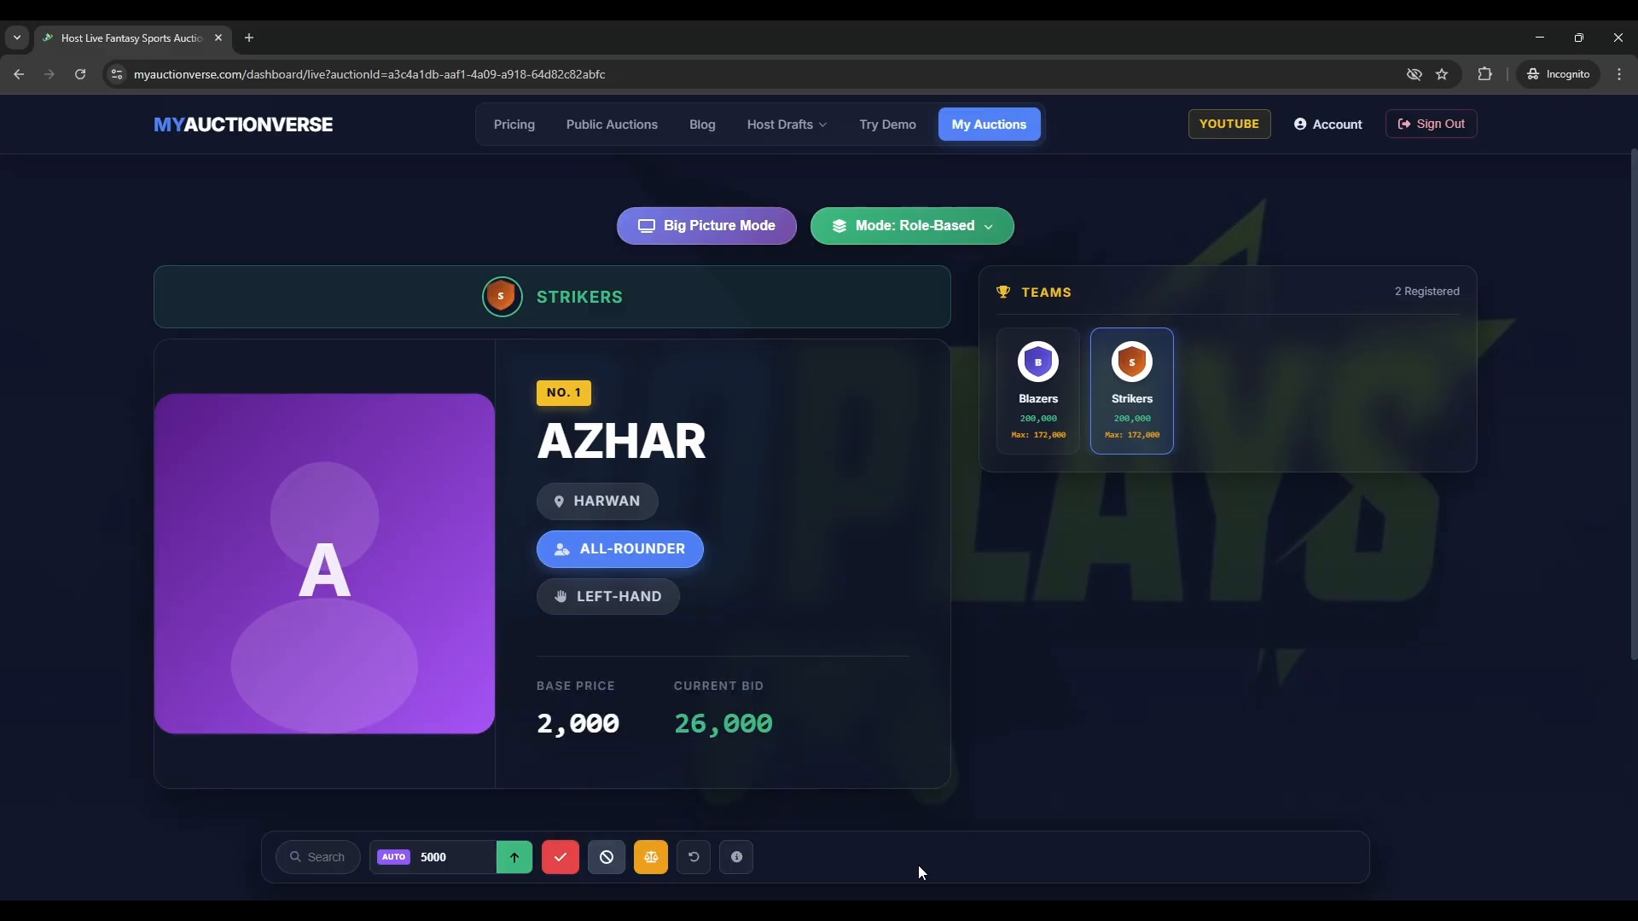
pyautogui.press('s')
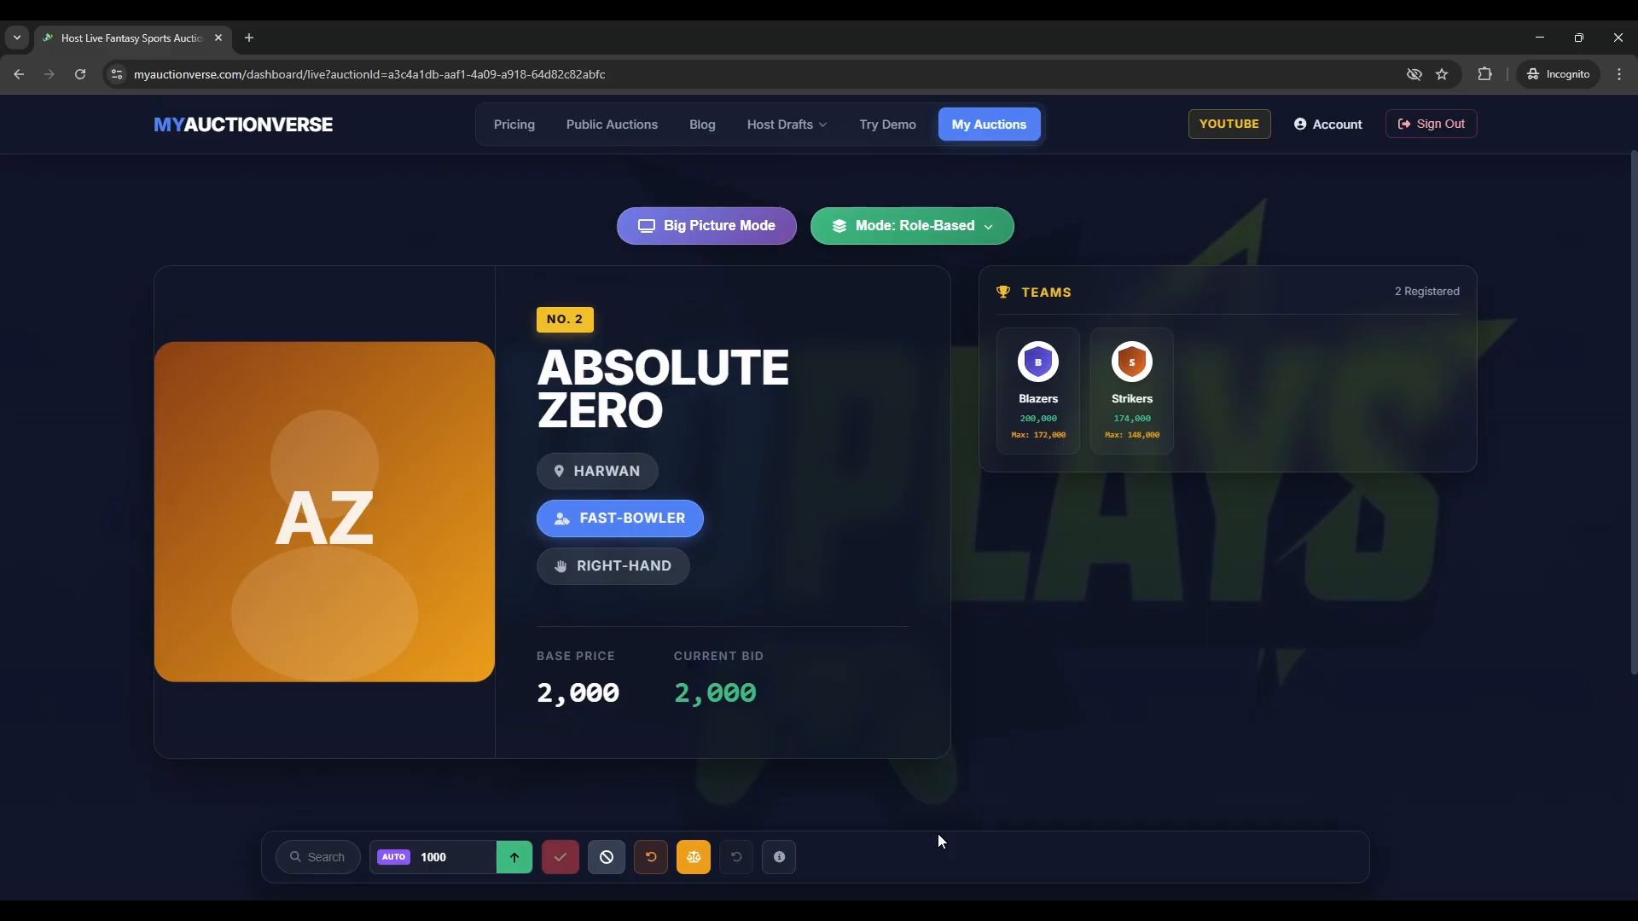
# - Pass Absolute Zero as unsold (undoing once), then search for player 1
pyautogui.moveTo(322, 561)
pyautogui.click(606, 858)
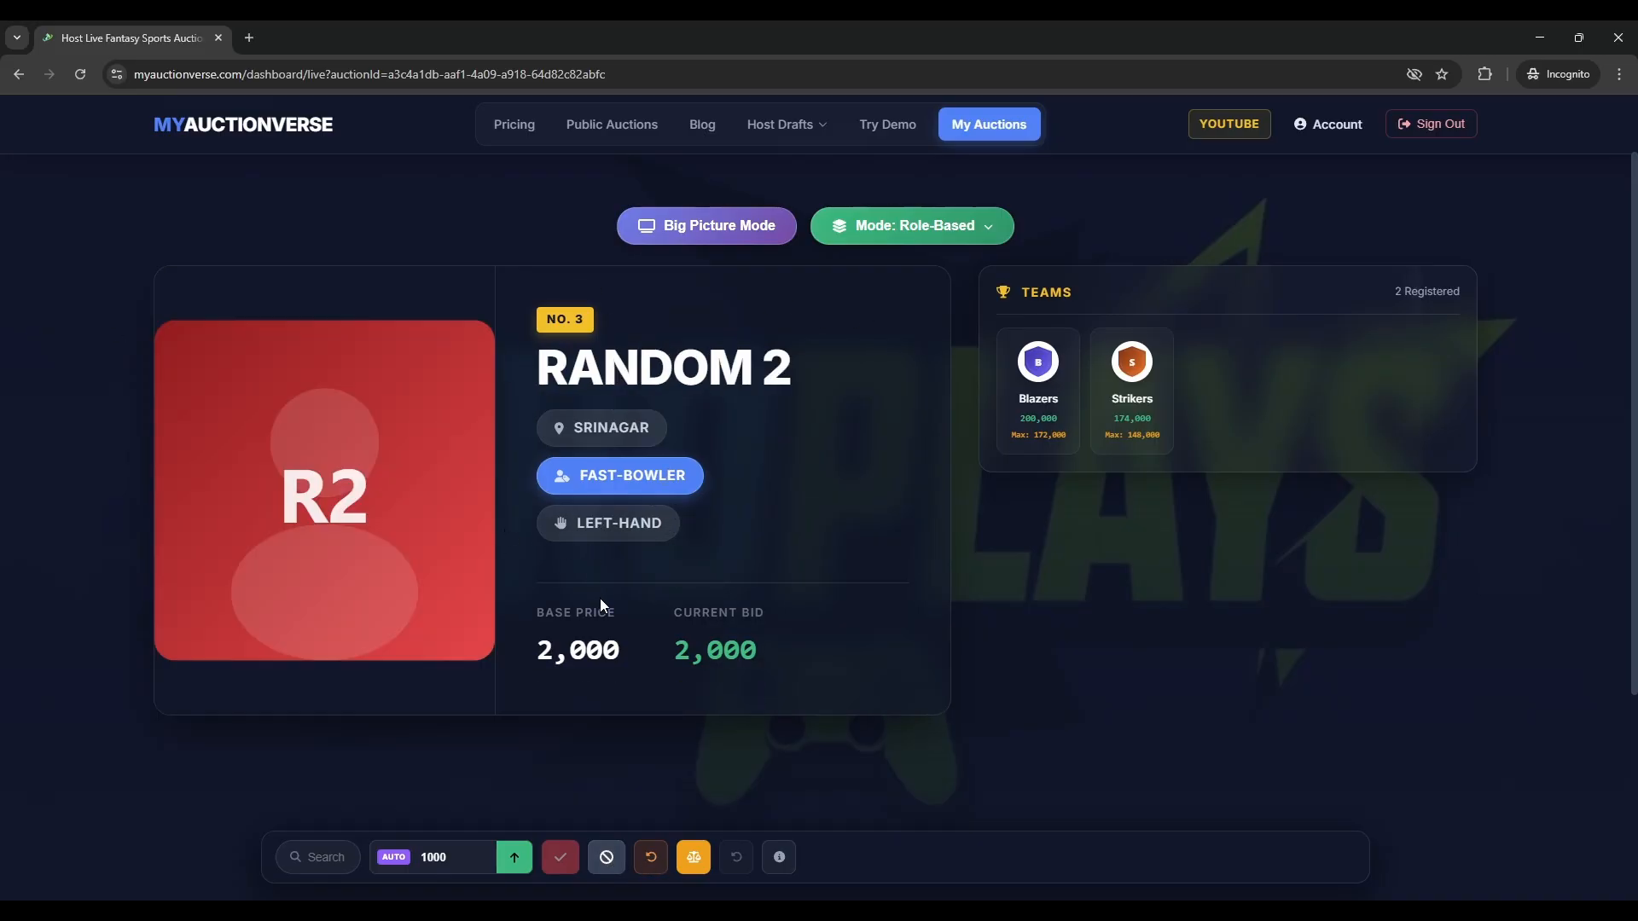
pyautogui.click(652, 860)
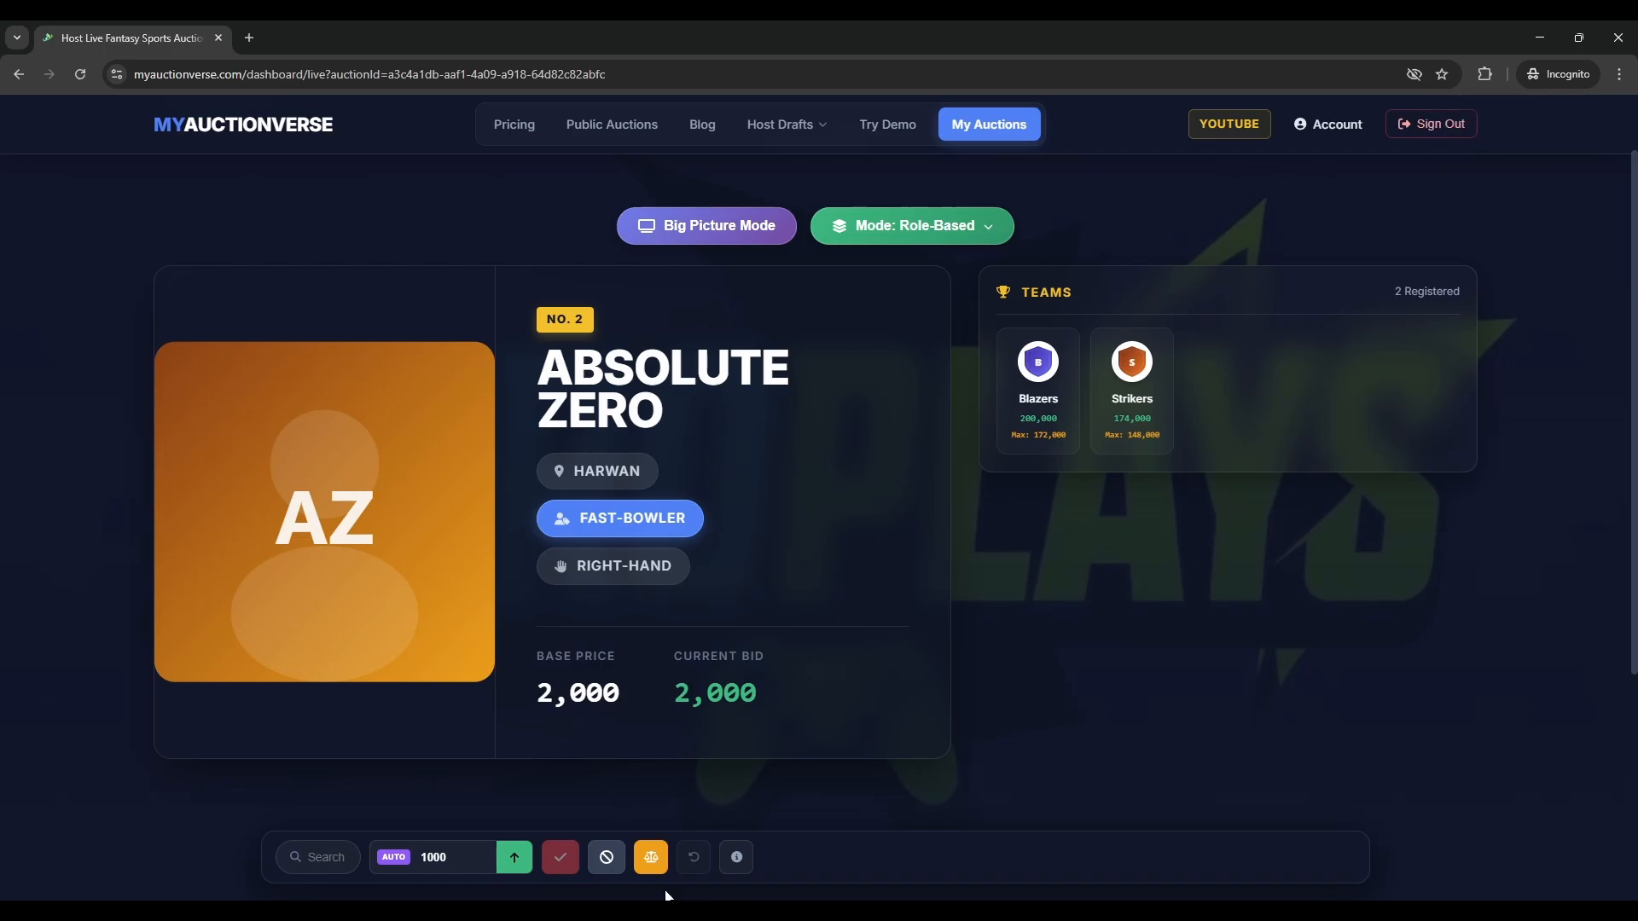
pyautogui.click(605, 857)
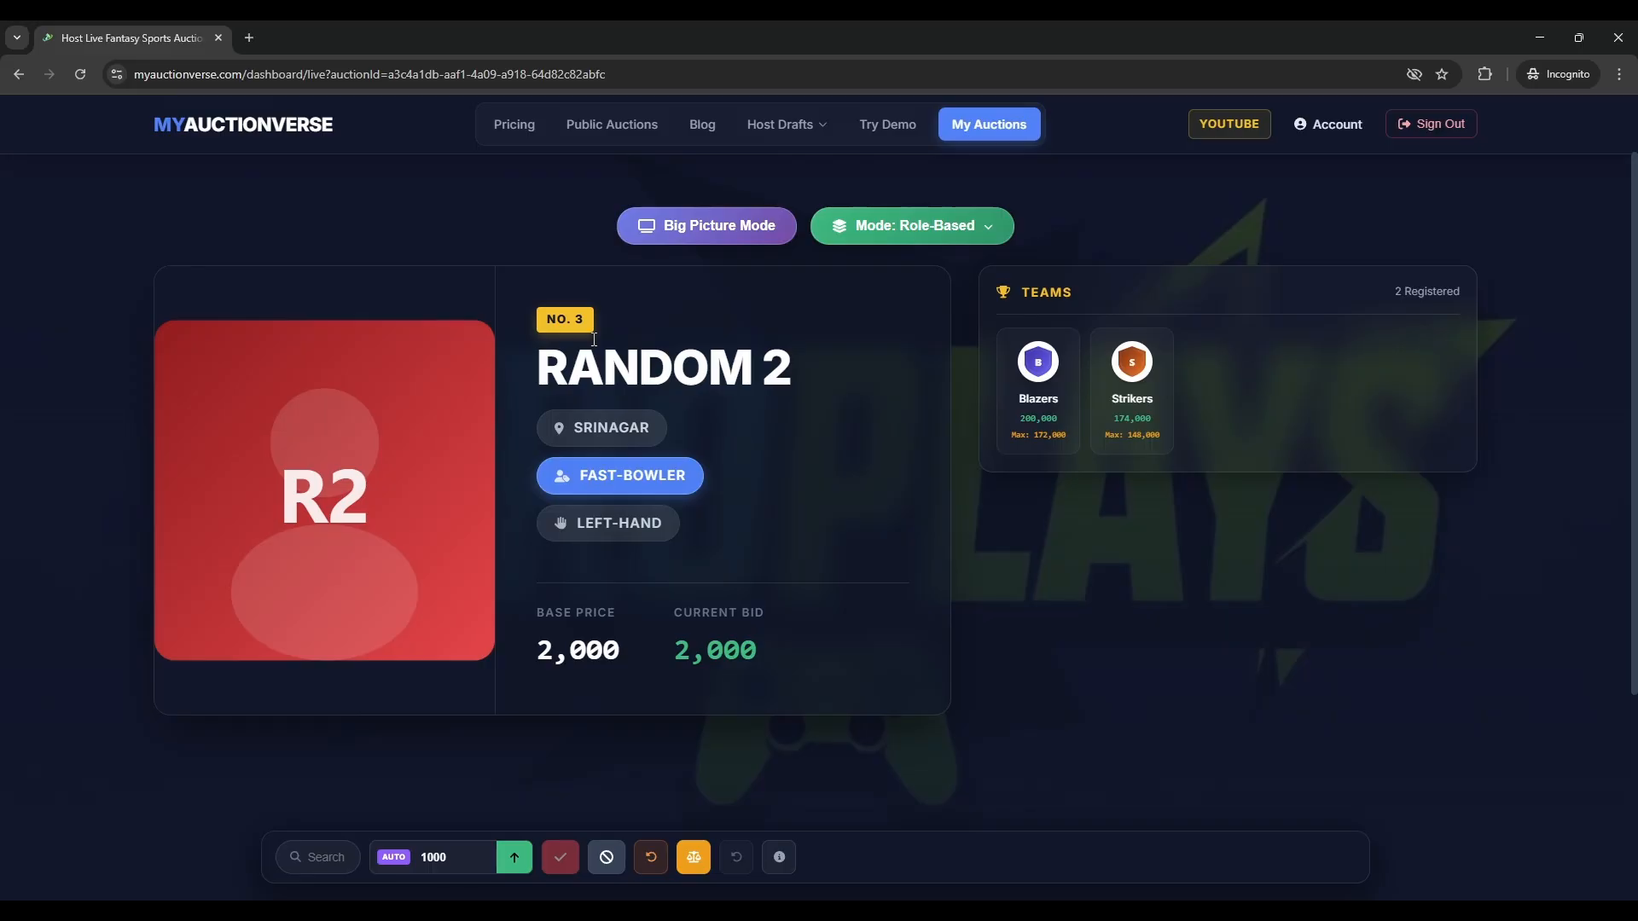
pyautogui.click(335, 860)
pyautogui.write('1')
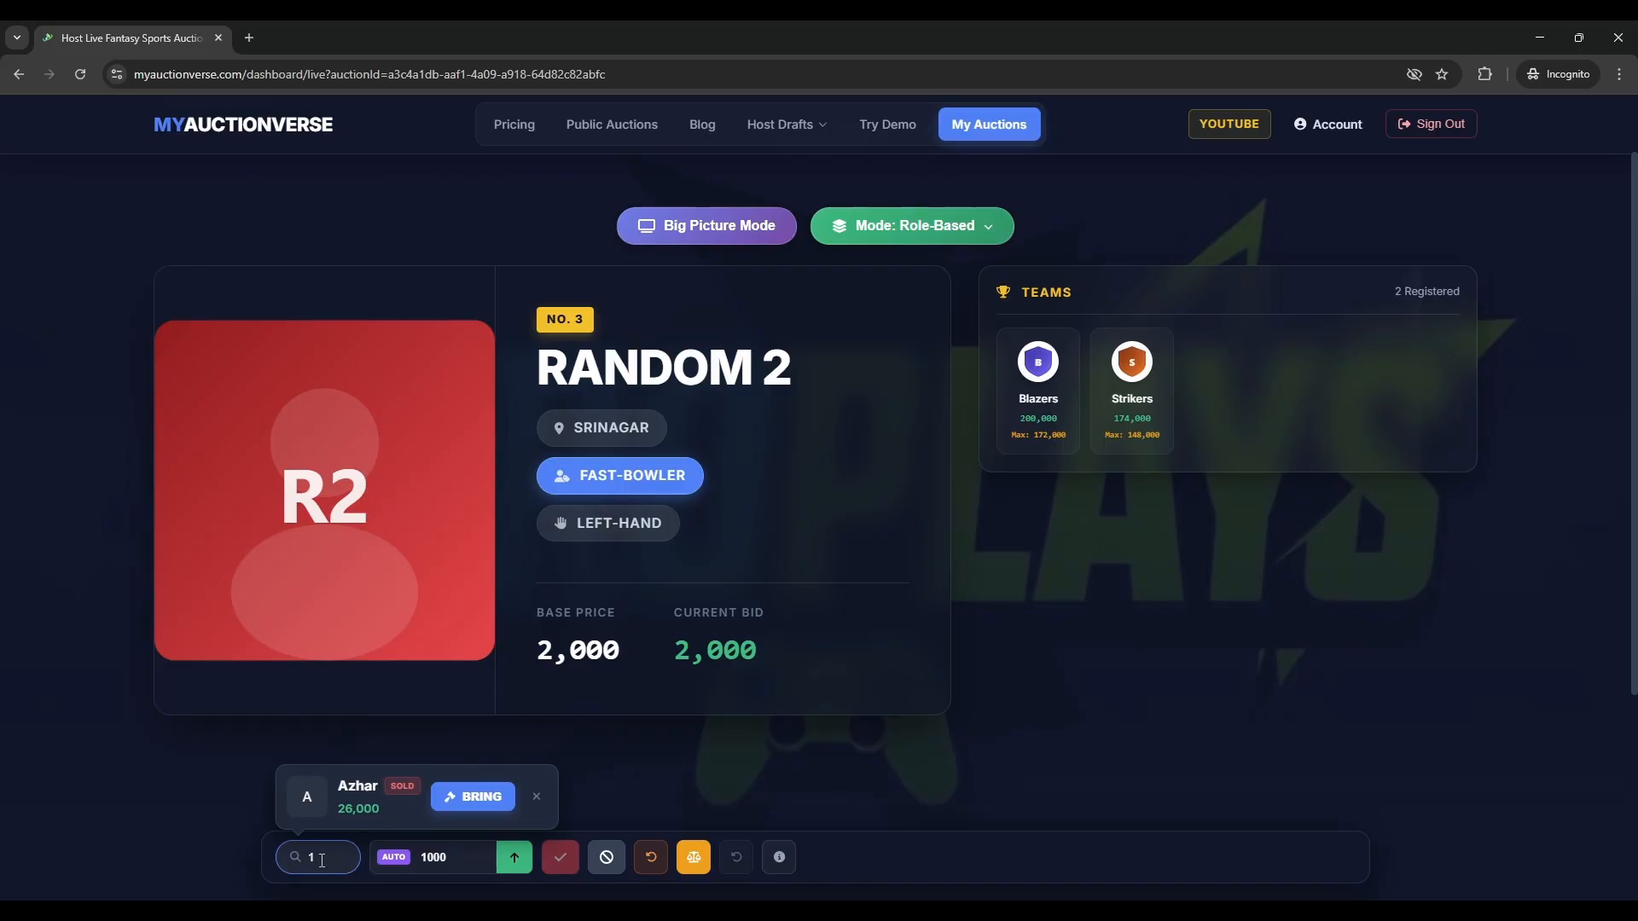
# - Bring Azhar back onto the auction block from the search results
pyautogui.click(457, 802)
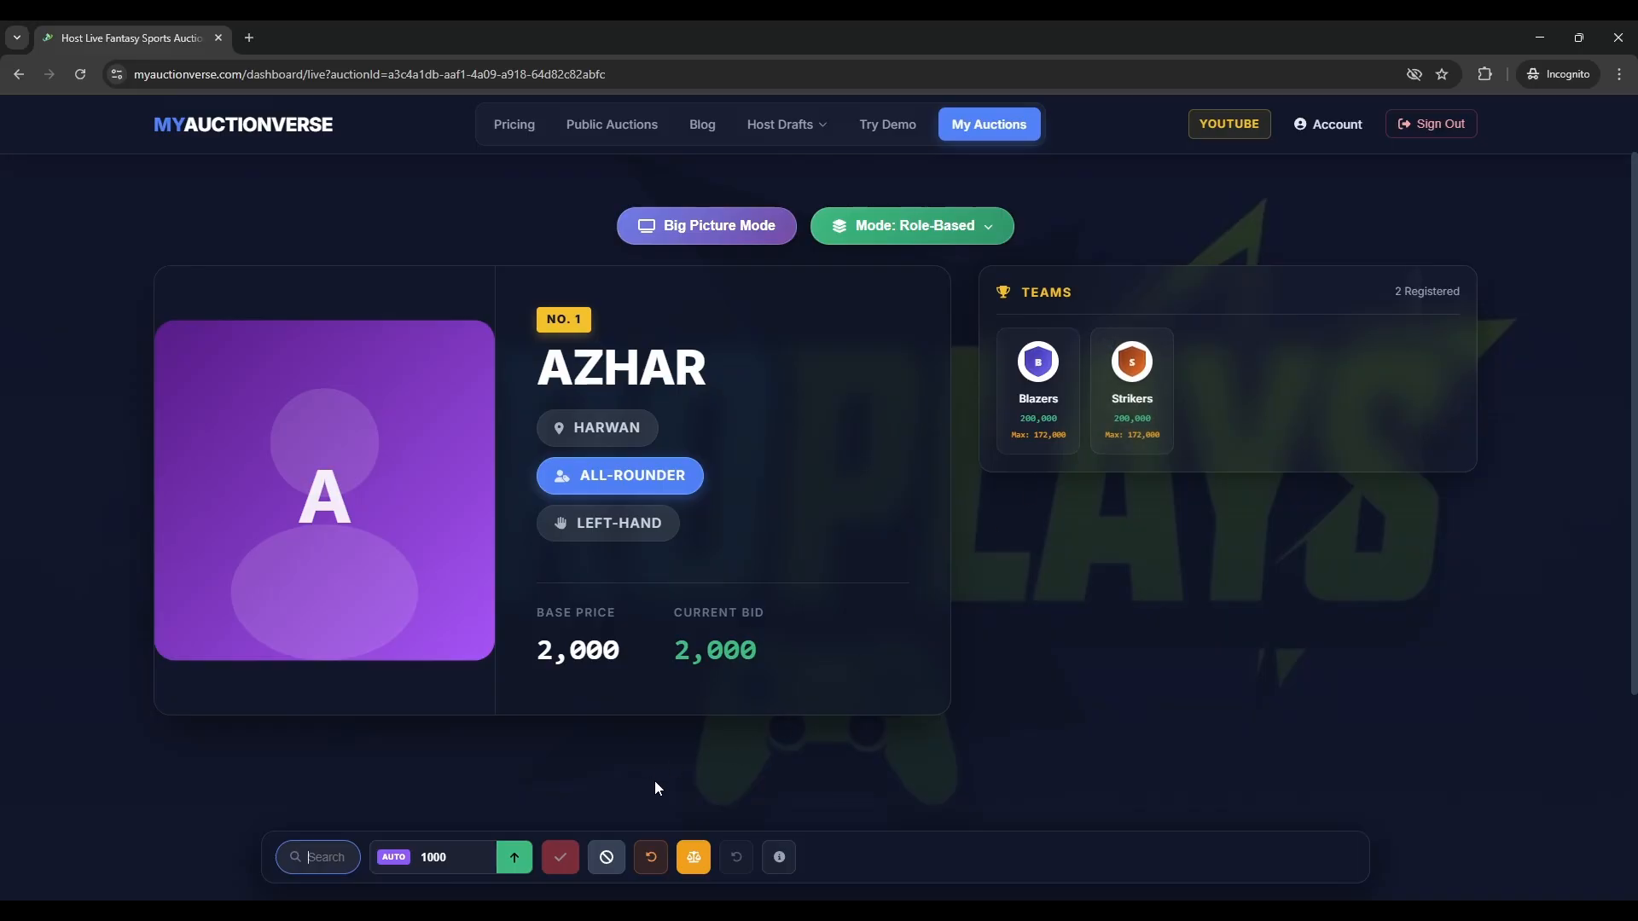
pyautogui.write('1')
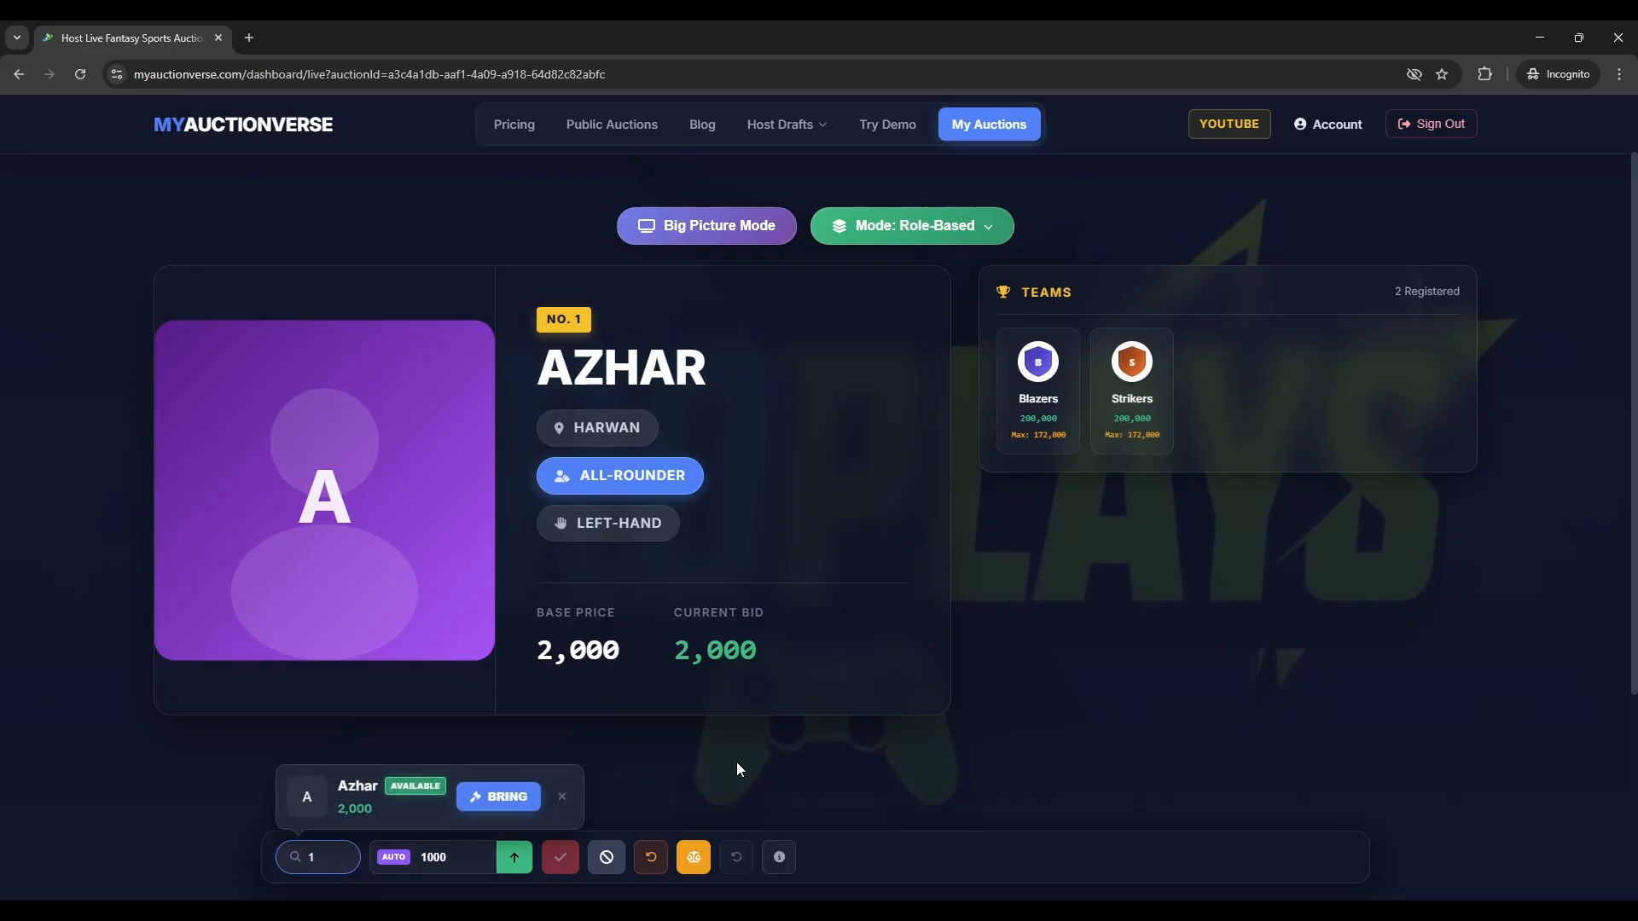
pyautogui.click(799, 767)
pyautogui.click(562, 798)
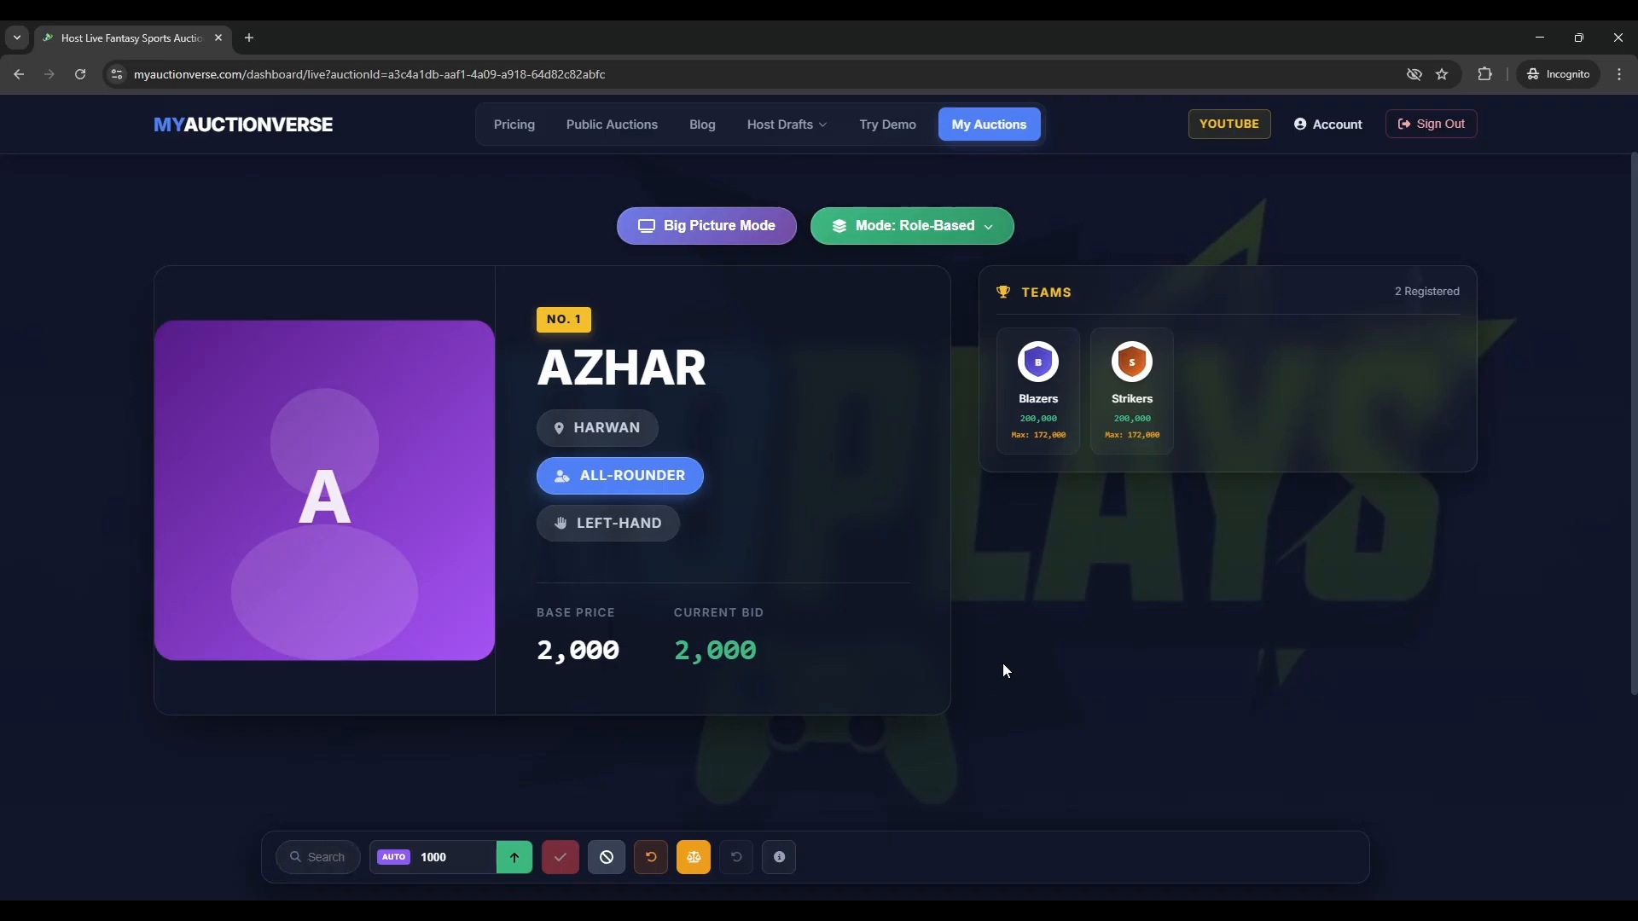
# - Raise Azhar's bid to 5,000, then 6,000 for Blazers and 7,000 for Strikers
pyautogui.press('Up')
pyautogui.press('Up')
pyautogui.press('Up')
pyautogui.click(1041, 424)
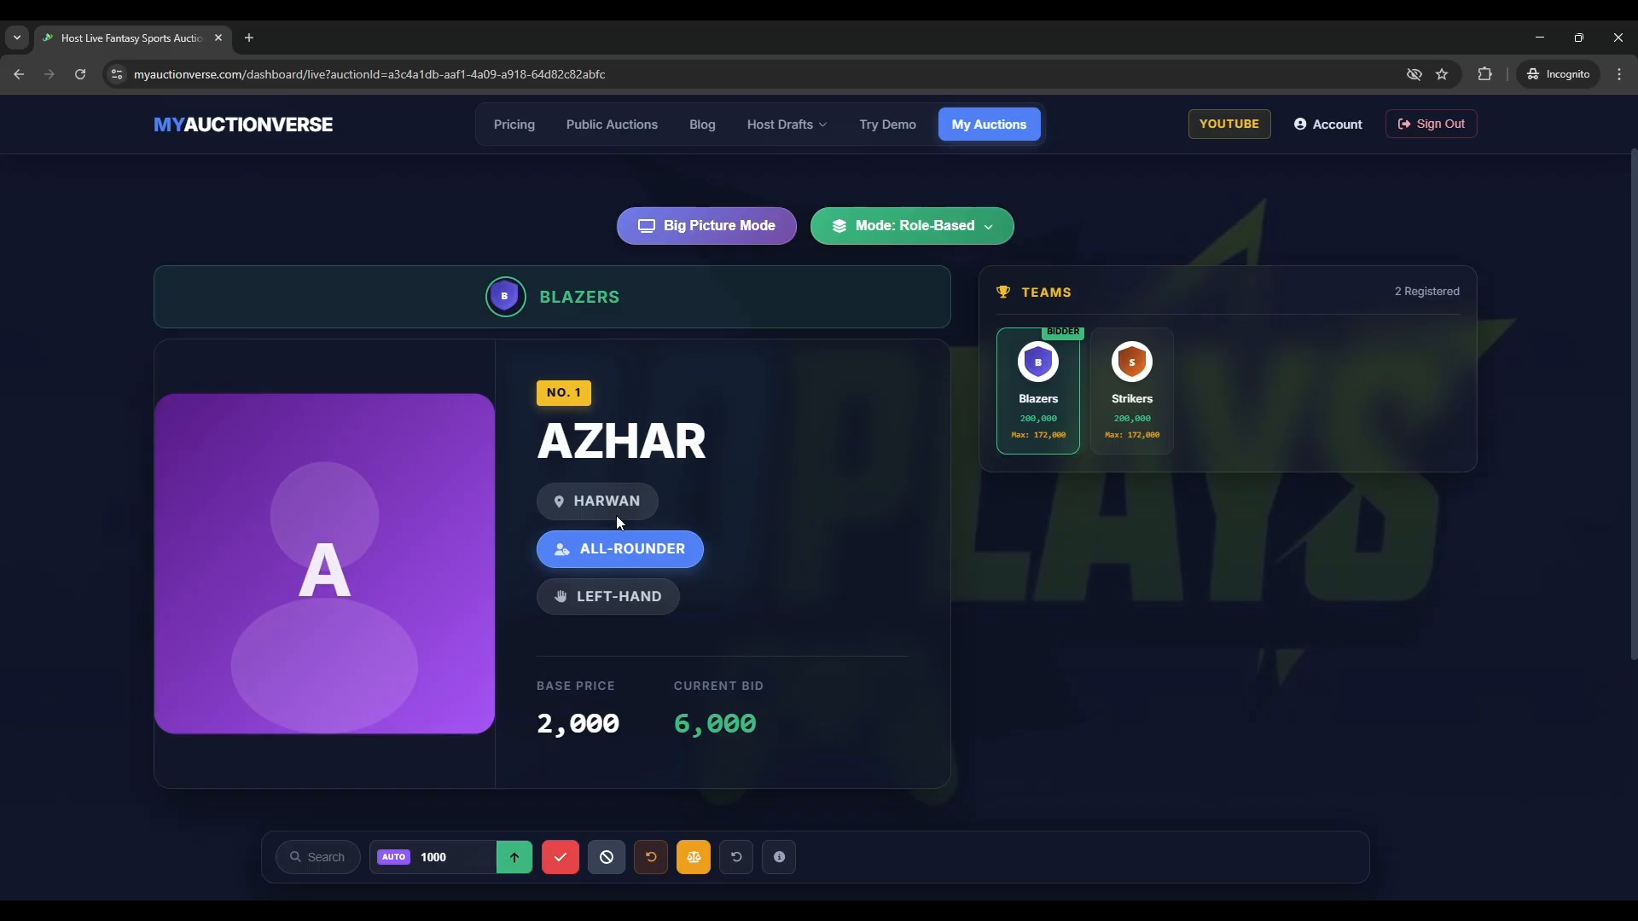
pyautogui.click(1133, 432)
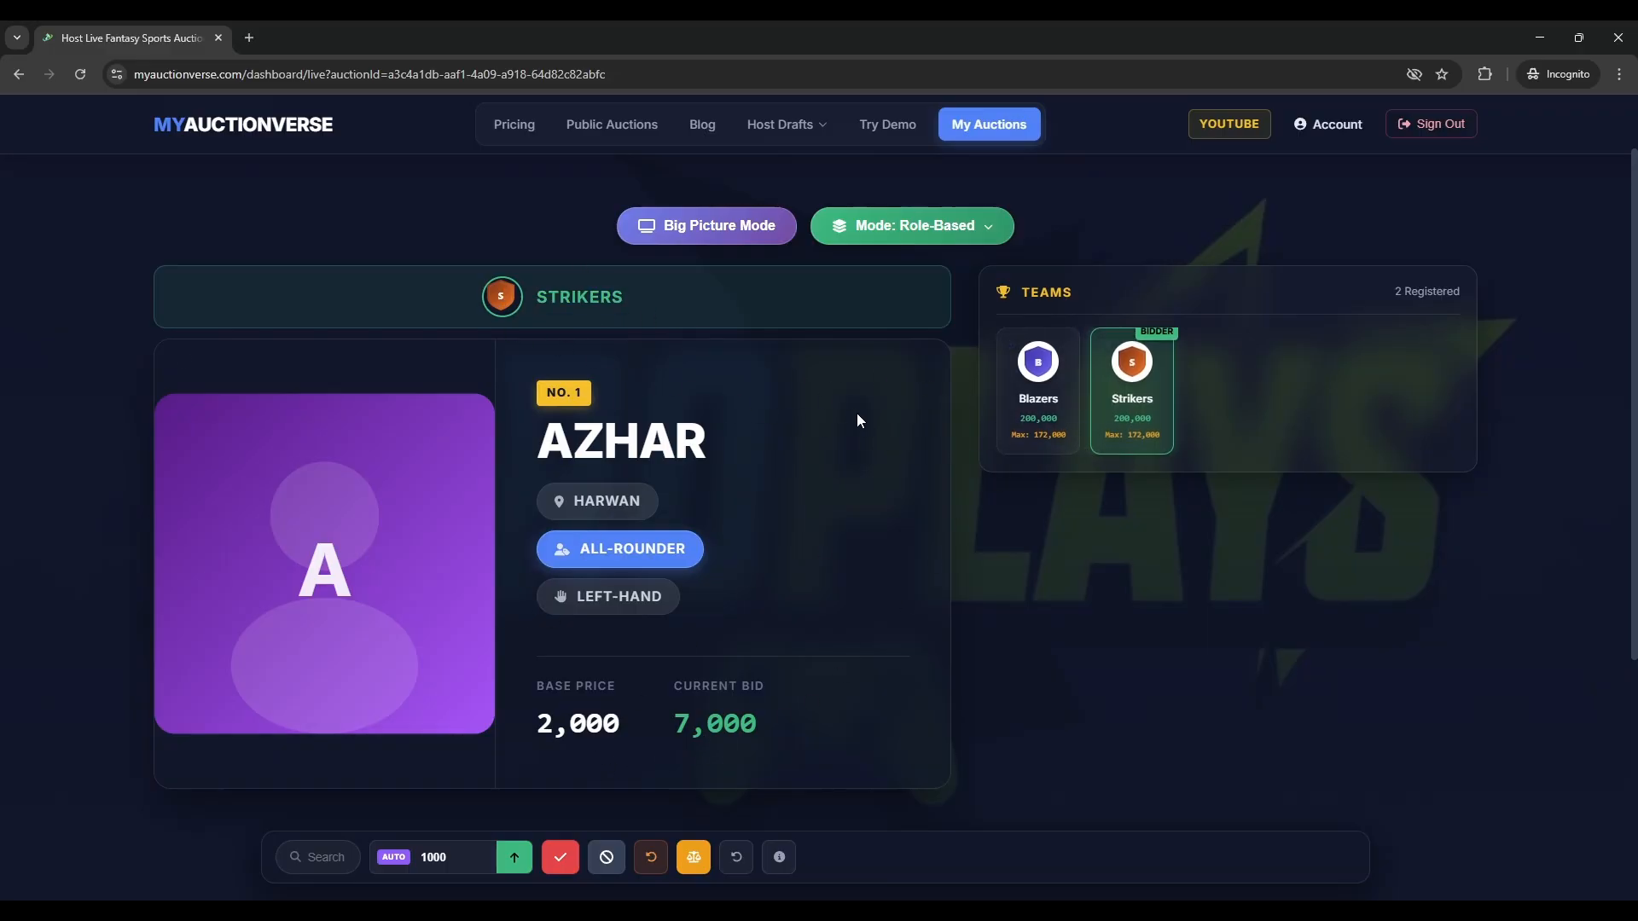
# - Open the public live view of the Youtube auction in a new tab
pyautogui.middleClick(653, 141)
pyautogui.click(366, 25)
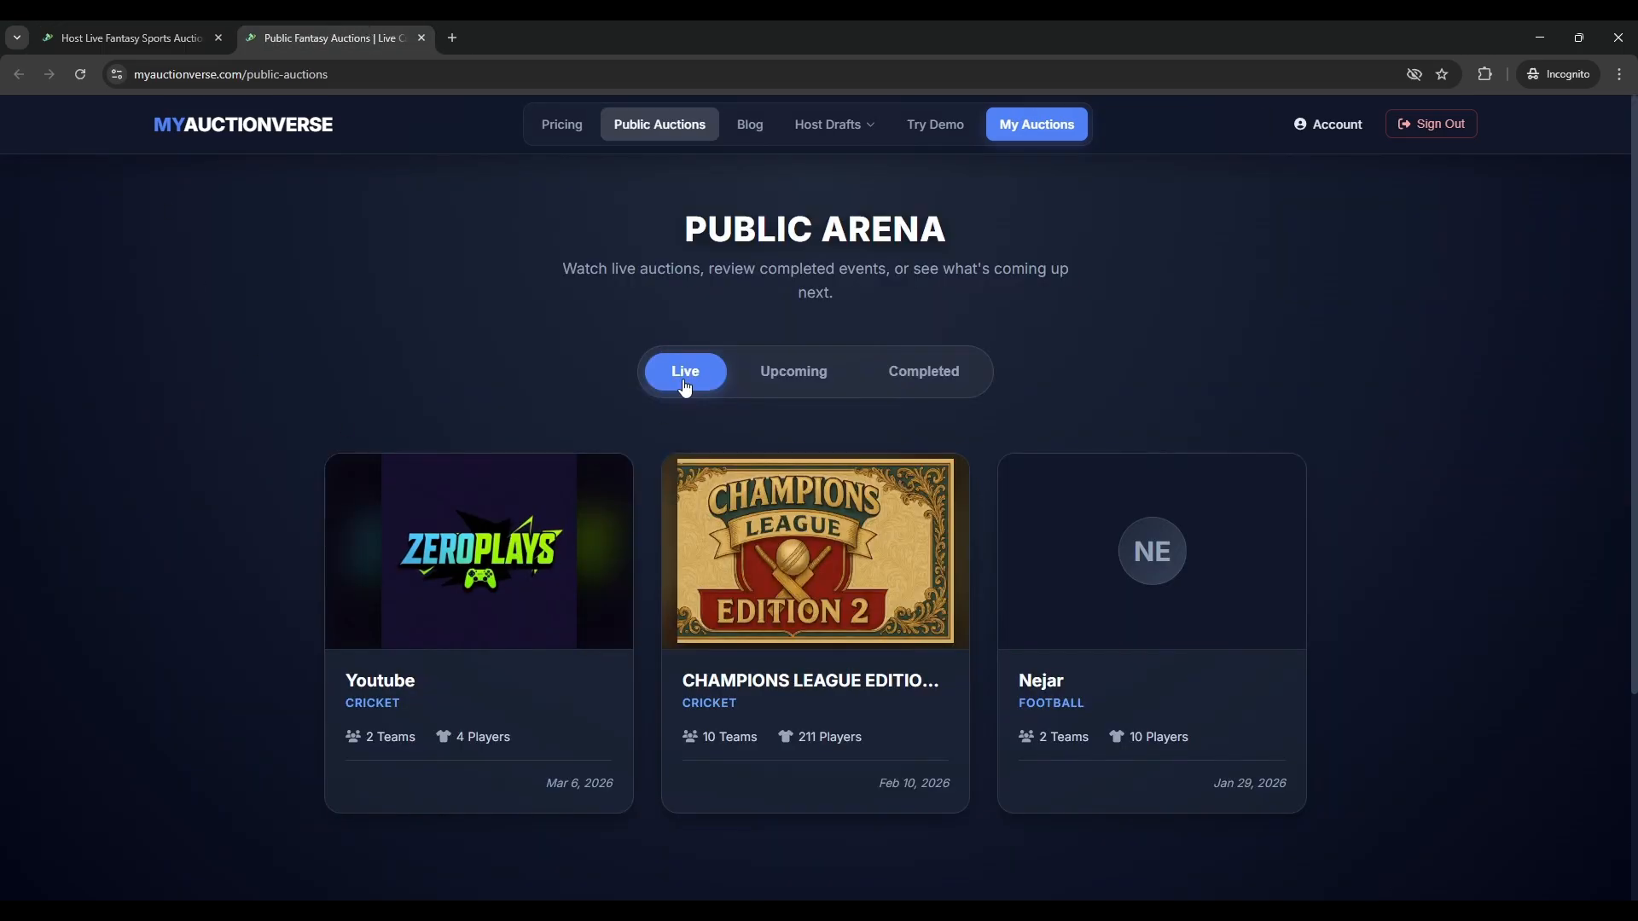
pyautogui.click(449, 580)
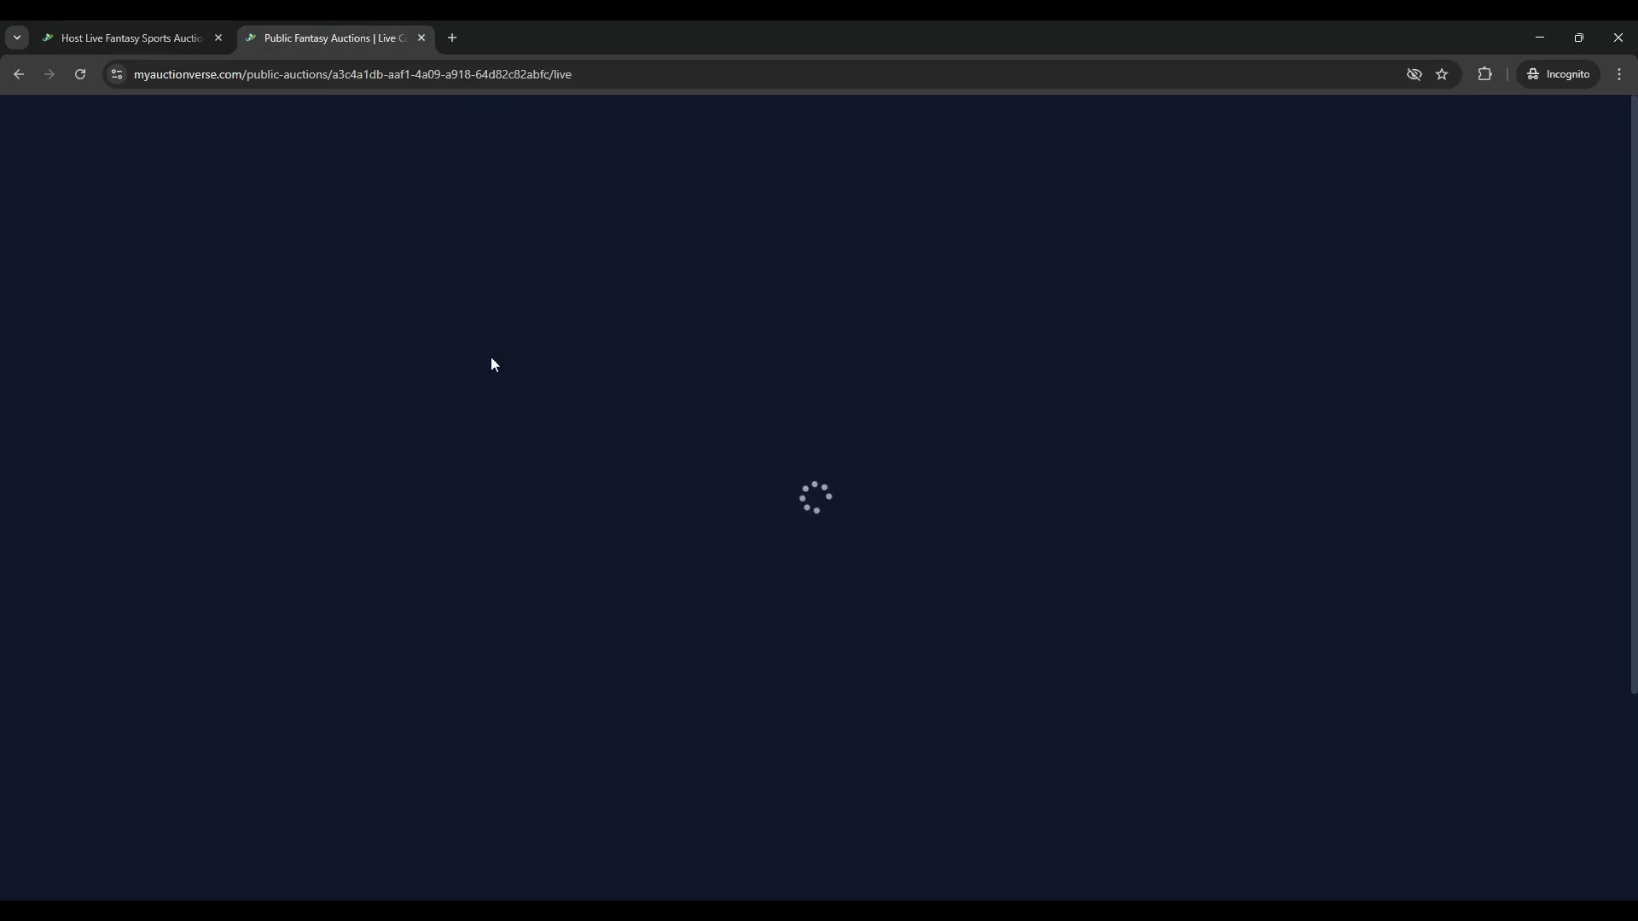
pyautogui.scroll(-3, 738, 511)
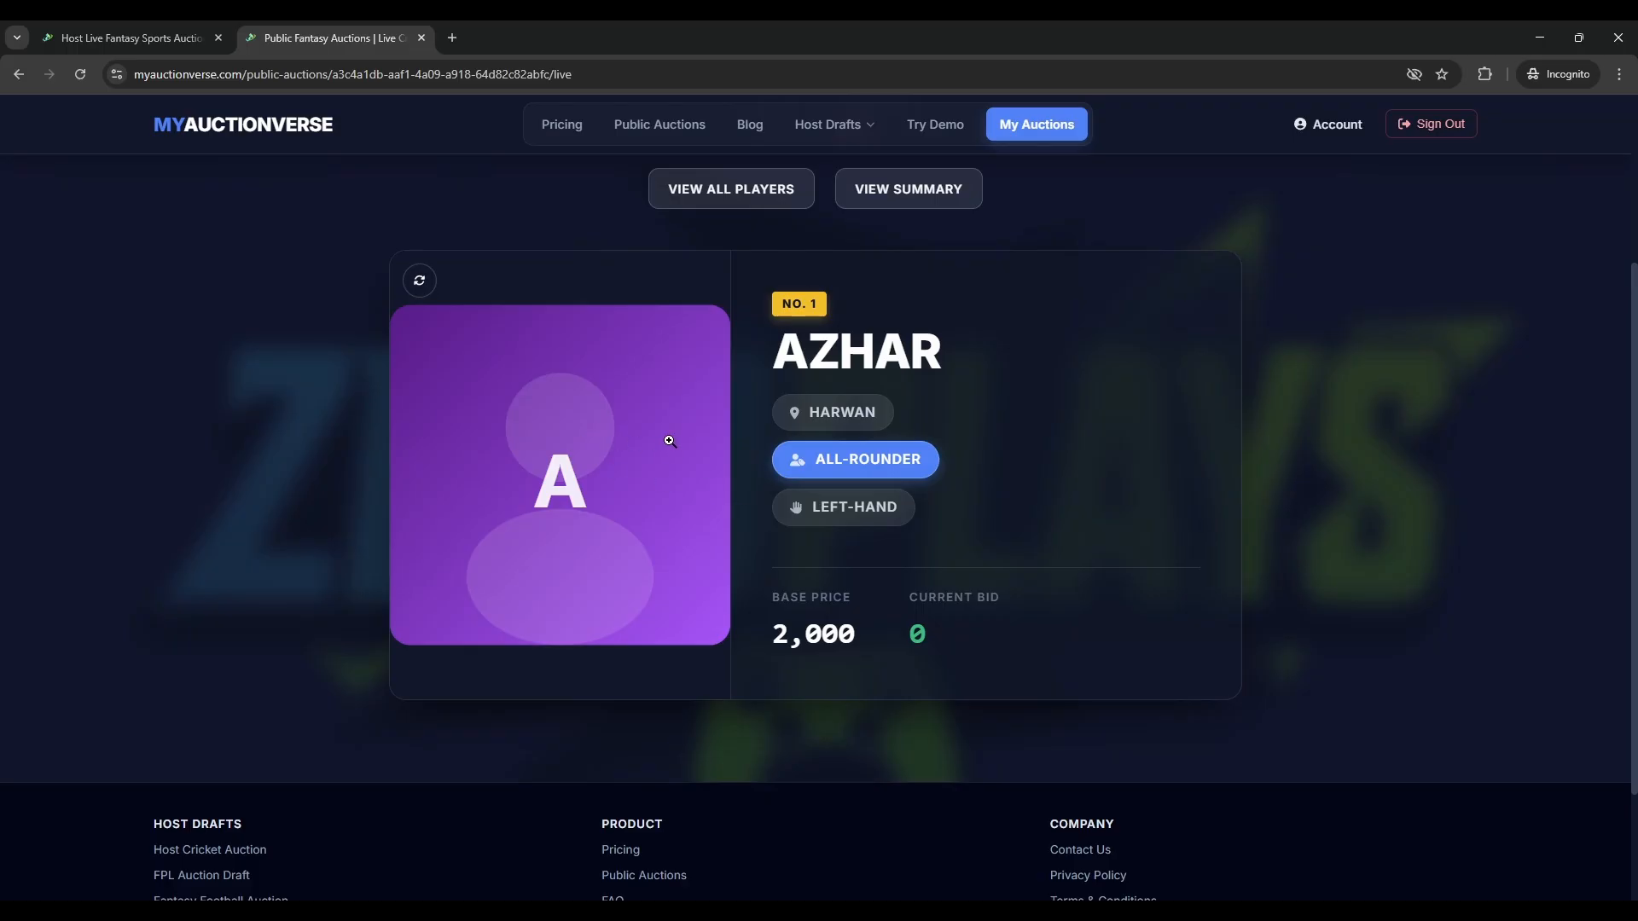
# - Bid 8,000 on Azhar for Blazers and confirm it in the public view
pyautogui.click(120, 24)
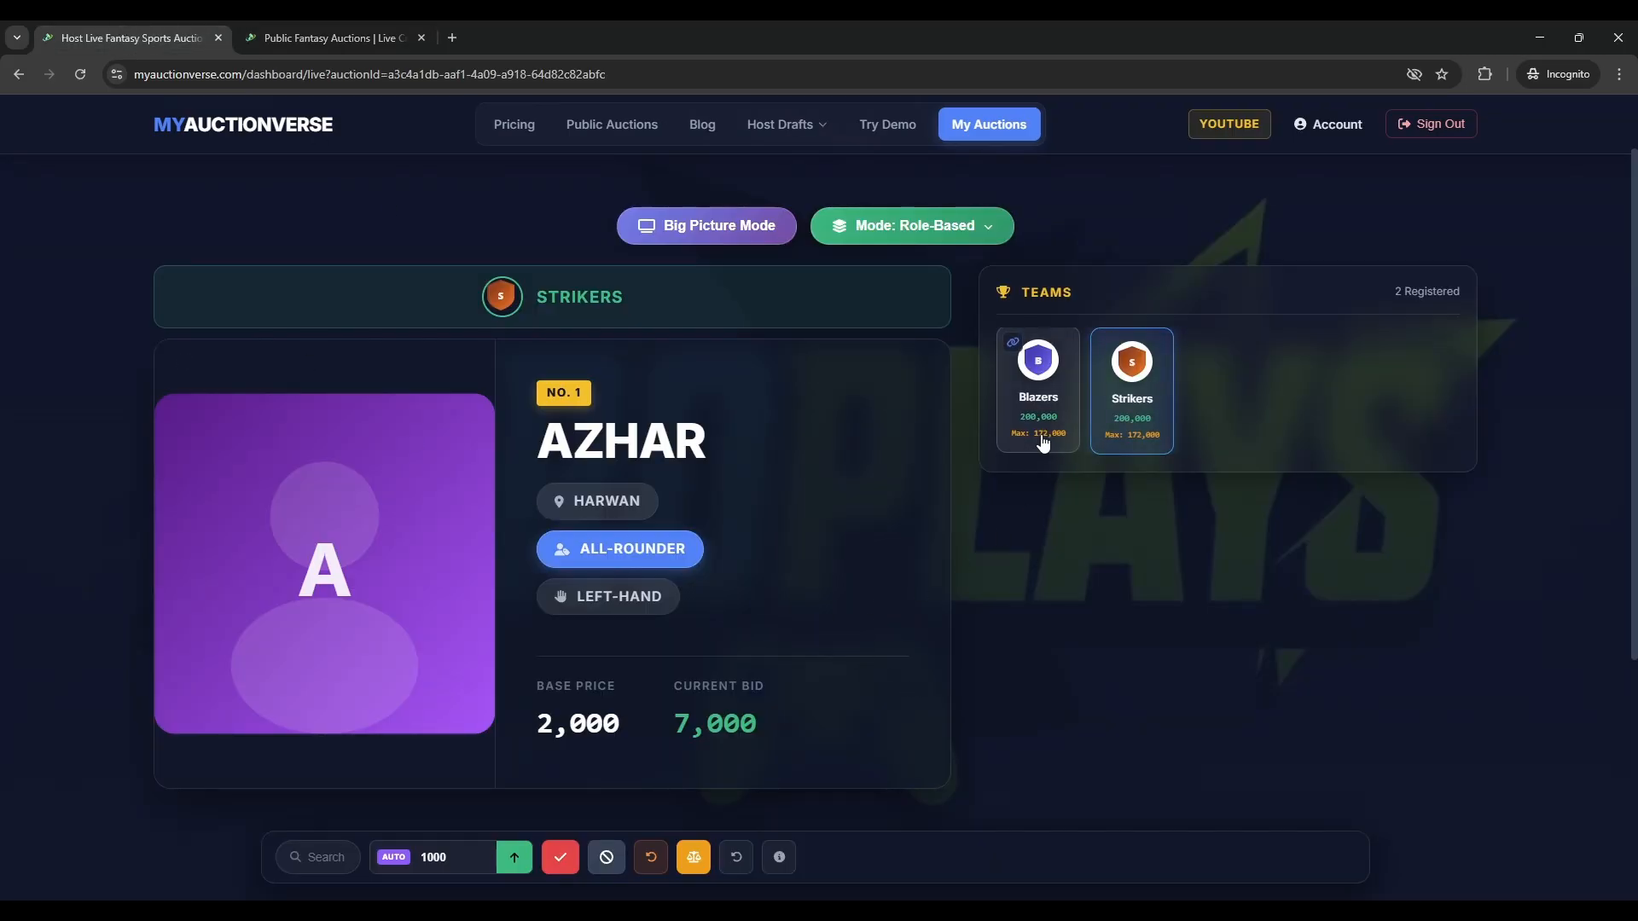
pyautogui.click(1038, 384)
pyautogui.click(291, 26)
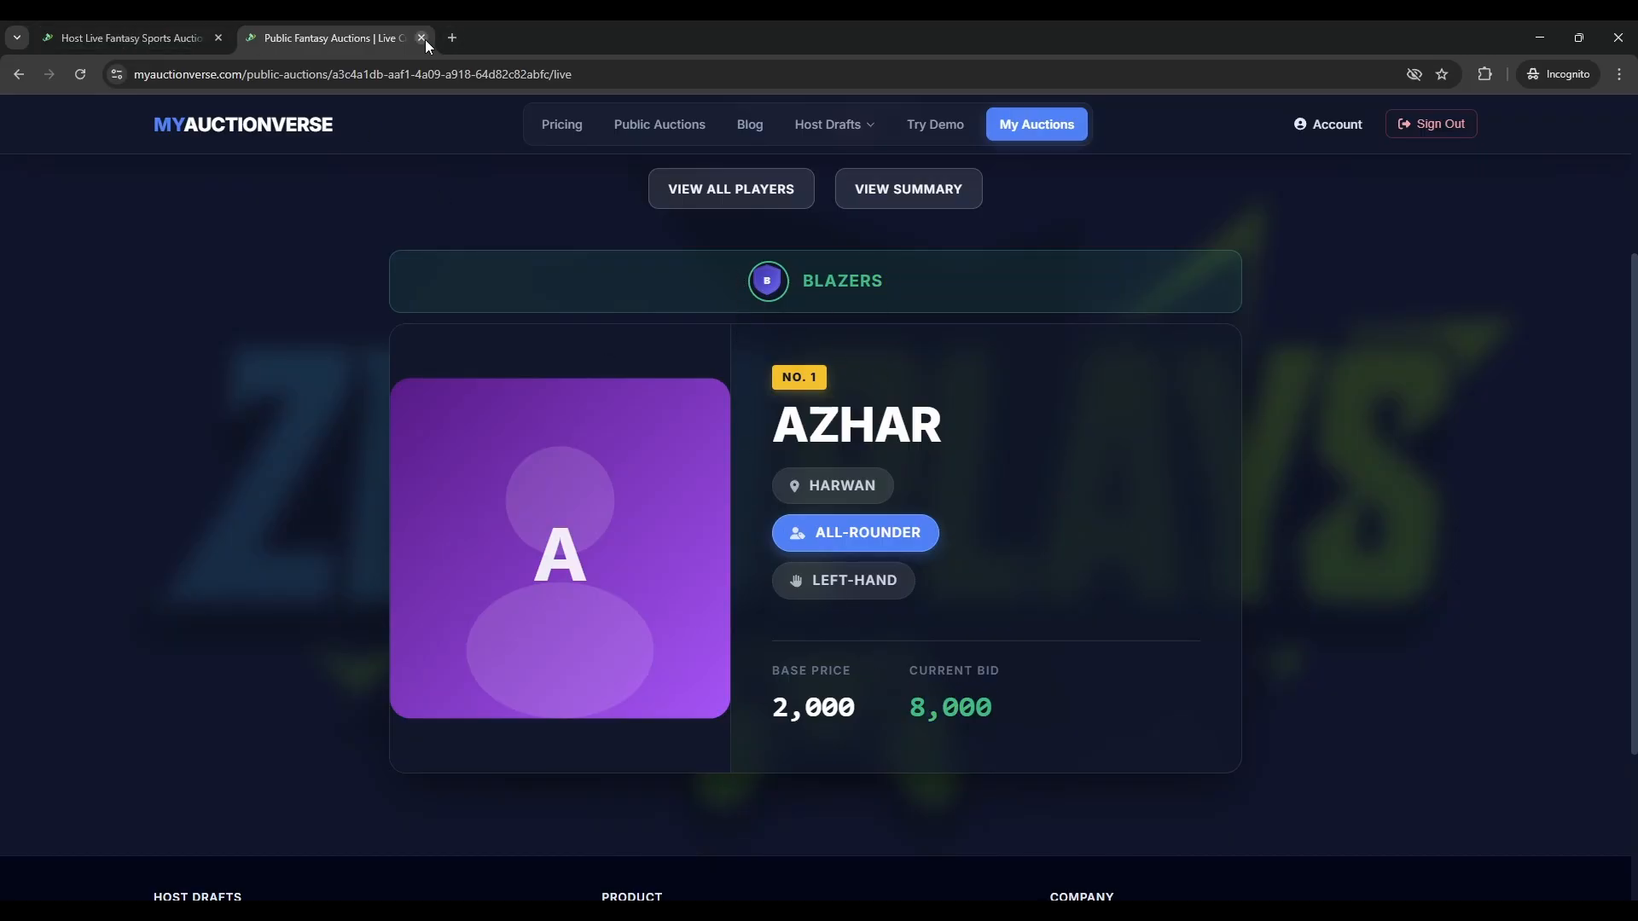
pyautogui.scroll(3, 832, 597)
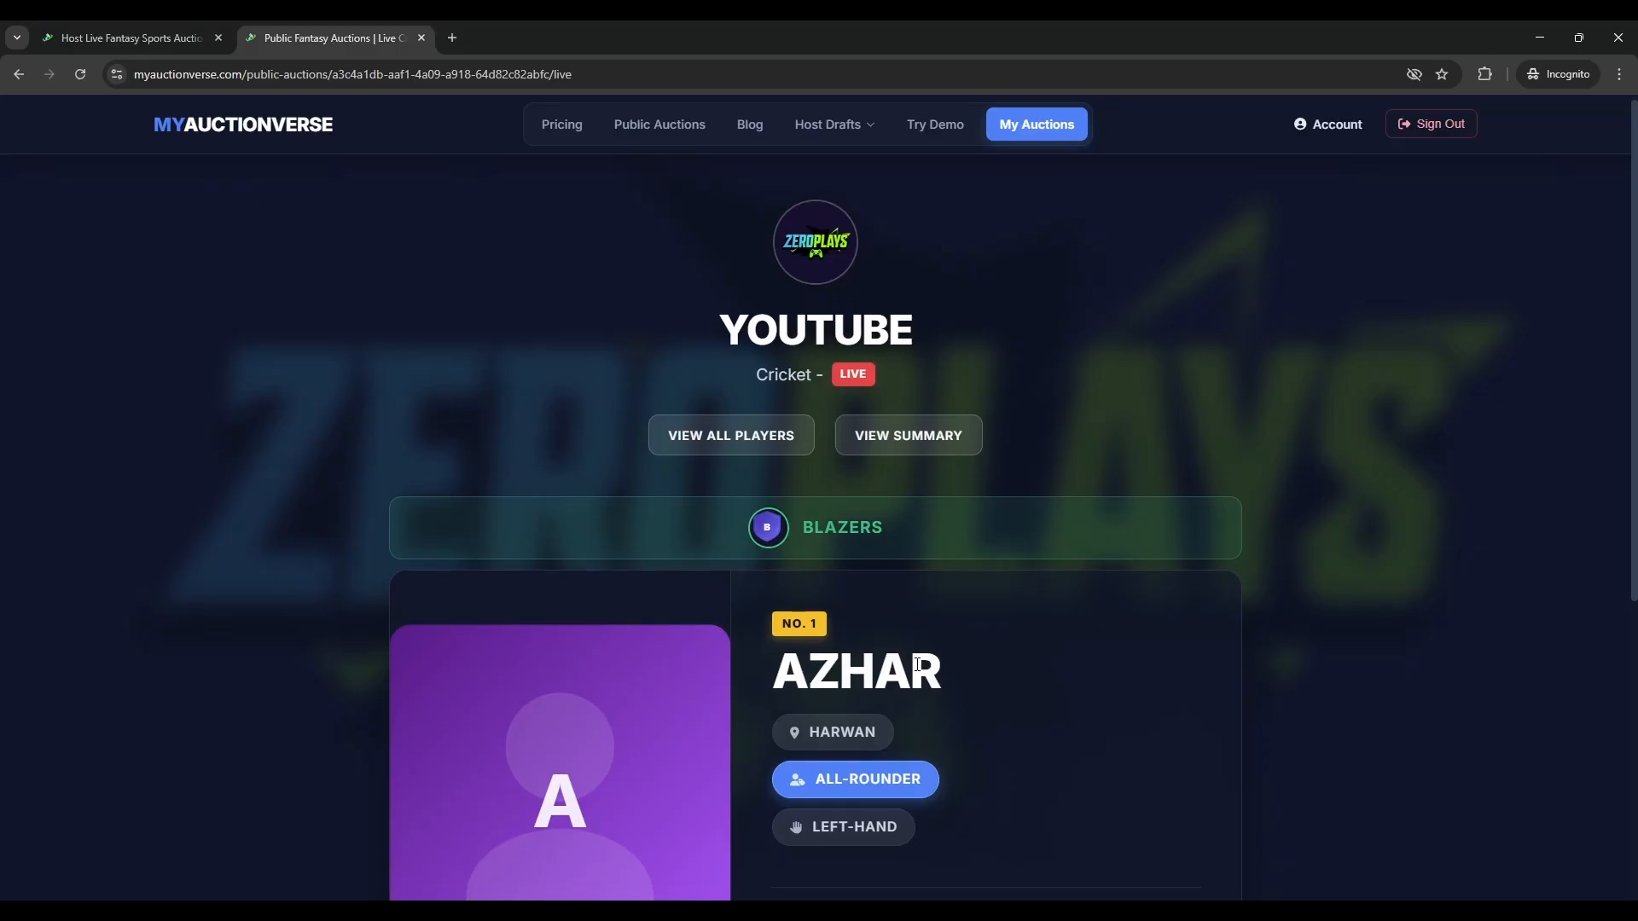
pyautogui.scroll(-2, 917, 665)
# - Close the public tab, sell Azhar to Blazers for 8,000, and pass Random 2 unsold
pyautogui.click(421, 37)
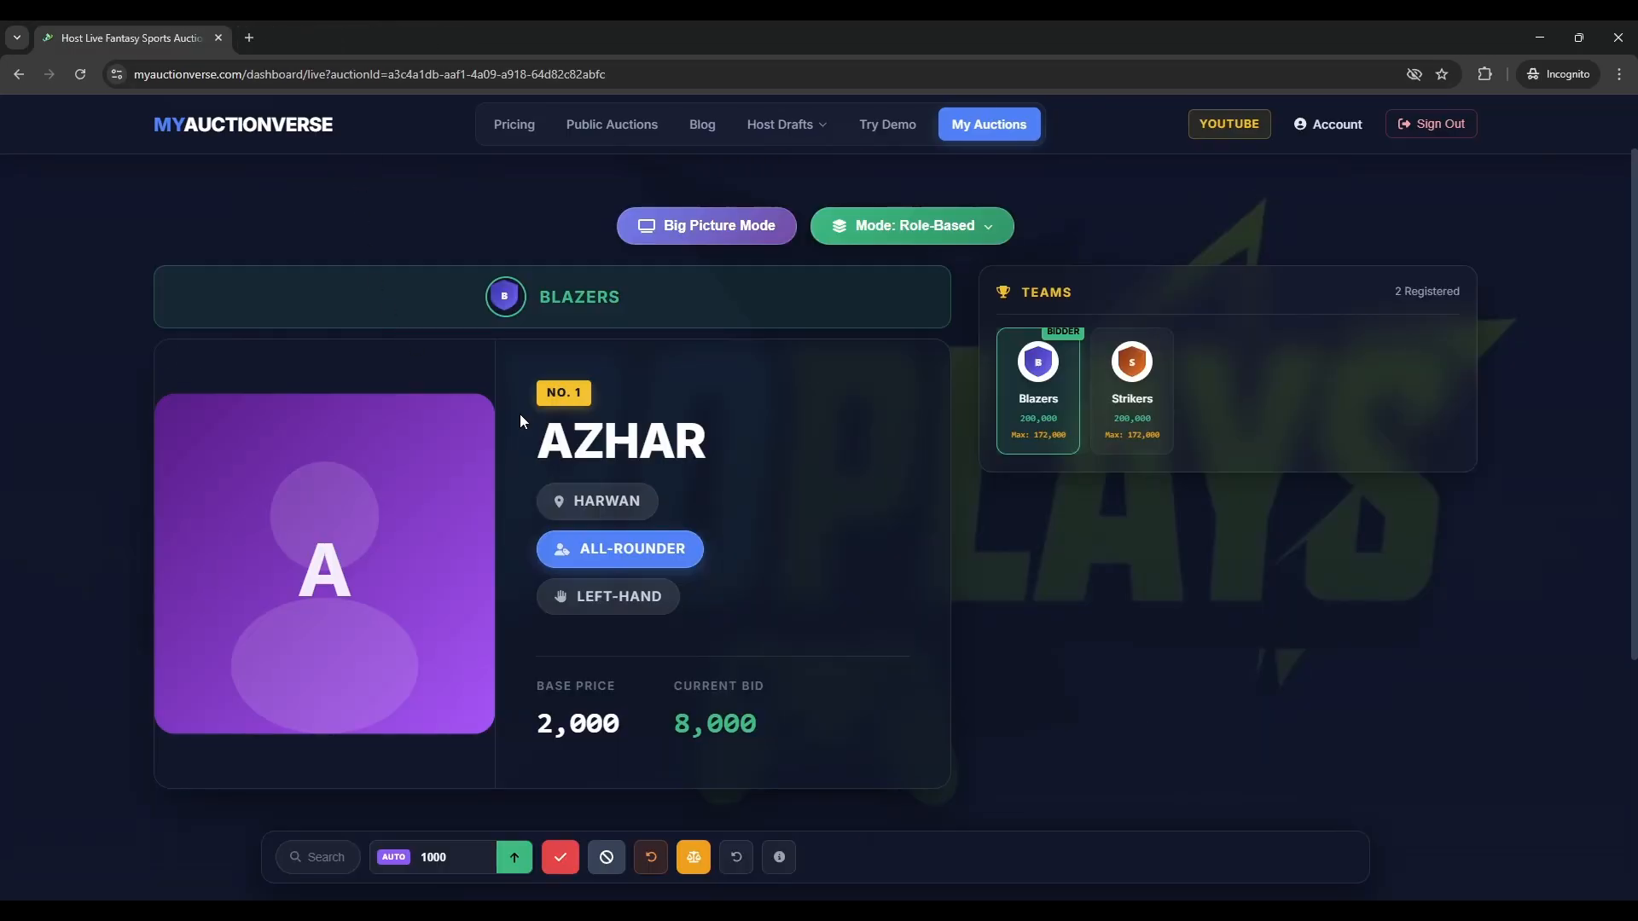
pyautogui.click(560, 858)
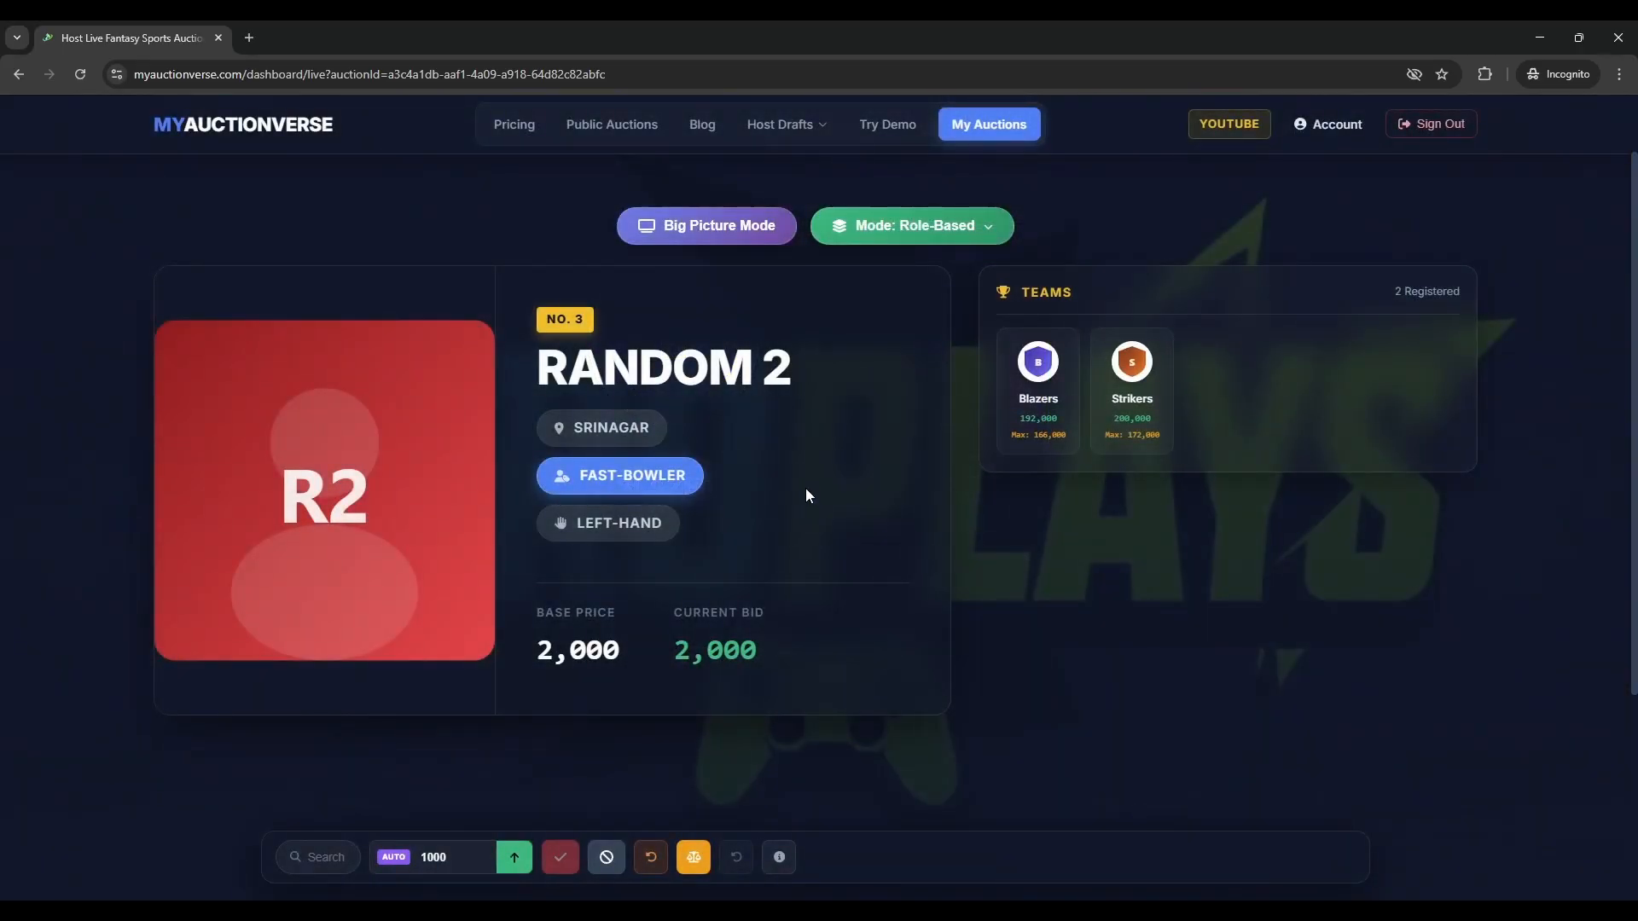
pyautogui.click(605, 859)
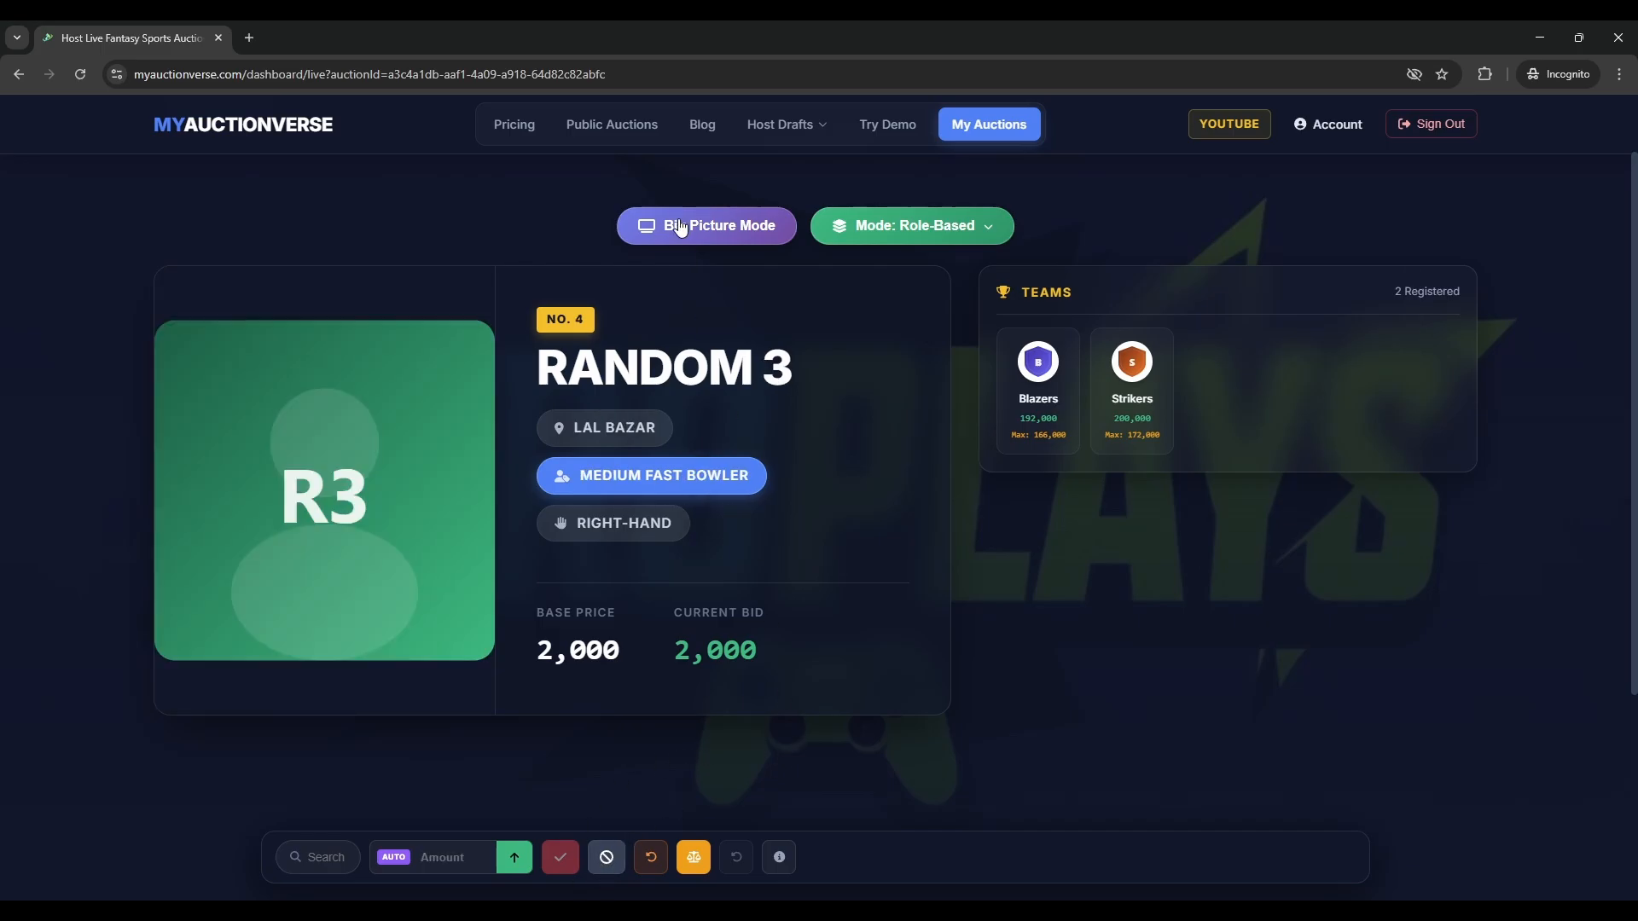
# - Show Random 3 in full-screen Big Picture Mode
pyautogui.click(683, 227)
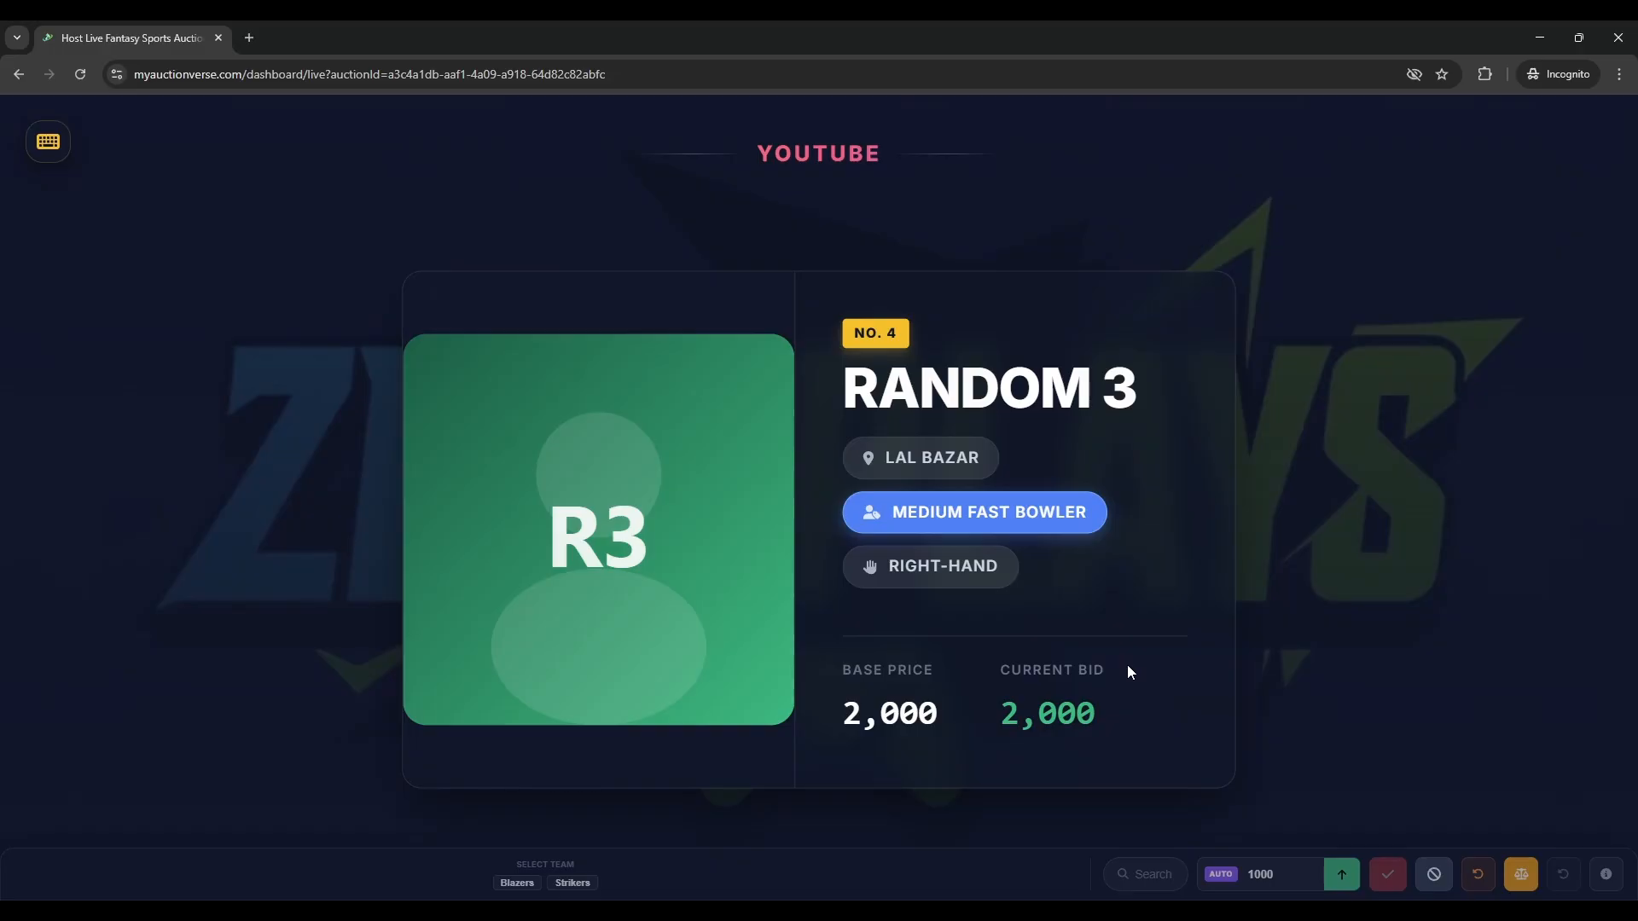
pyautogui.press('F11')
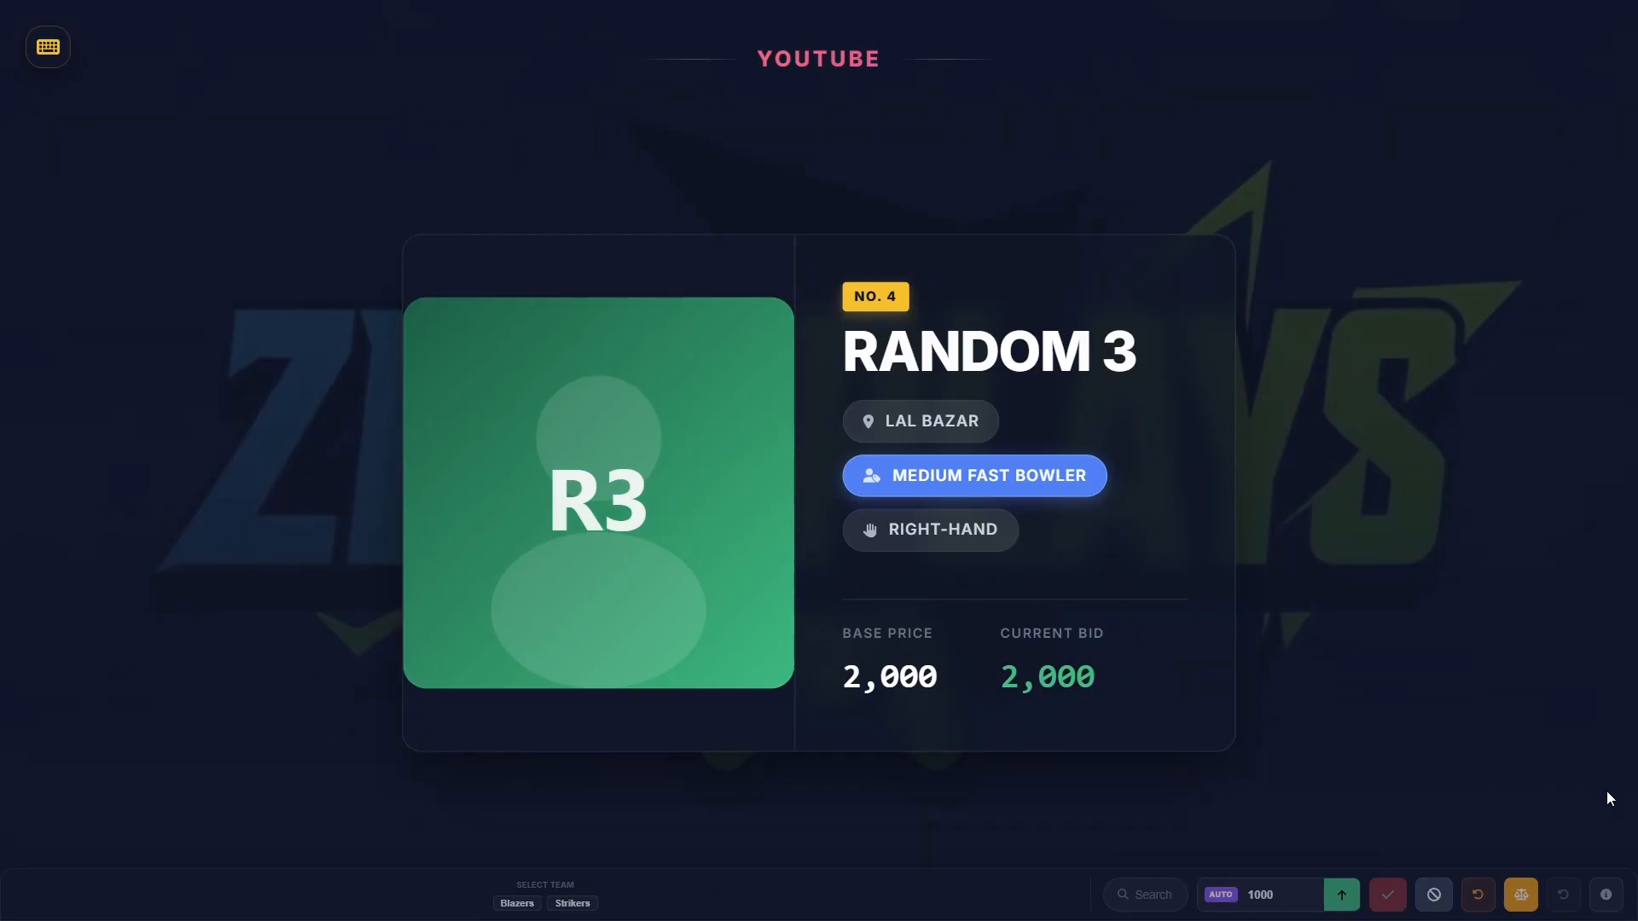
pyautogui.moveTo(792, 615)
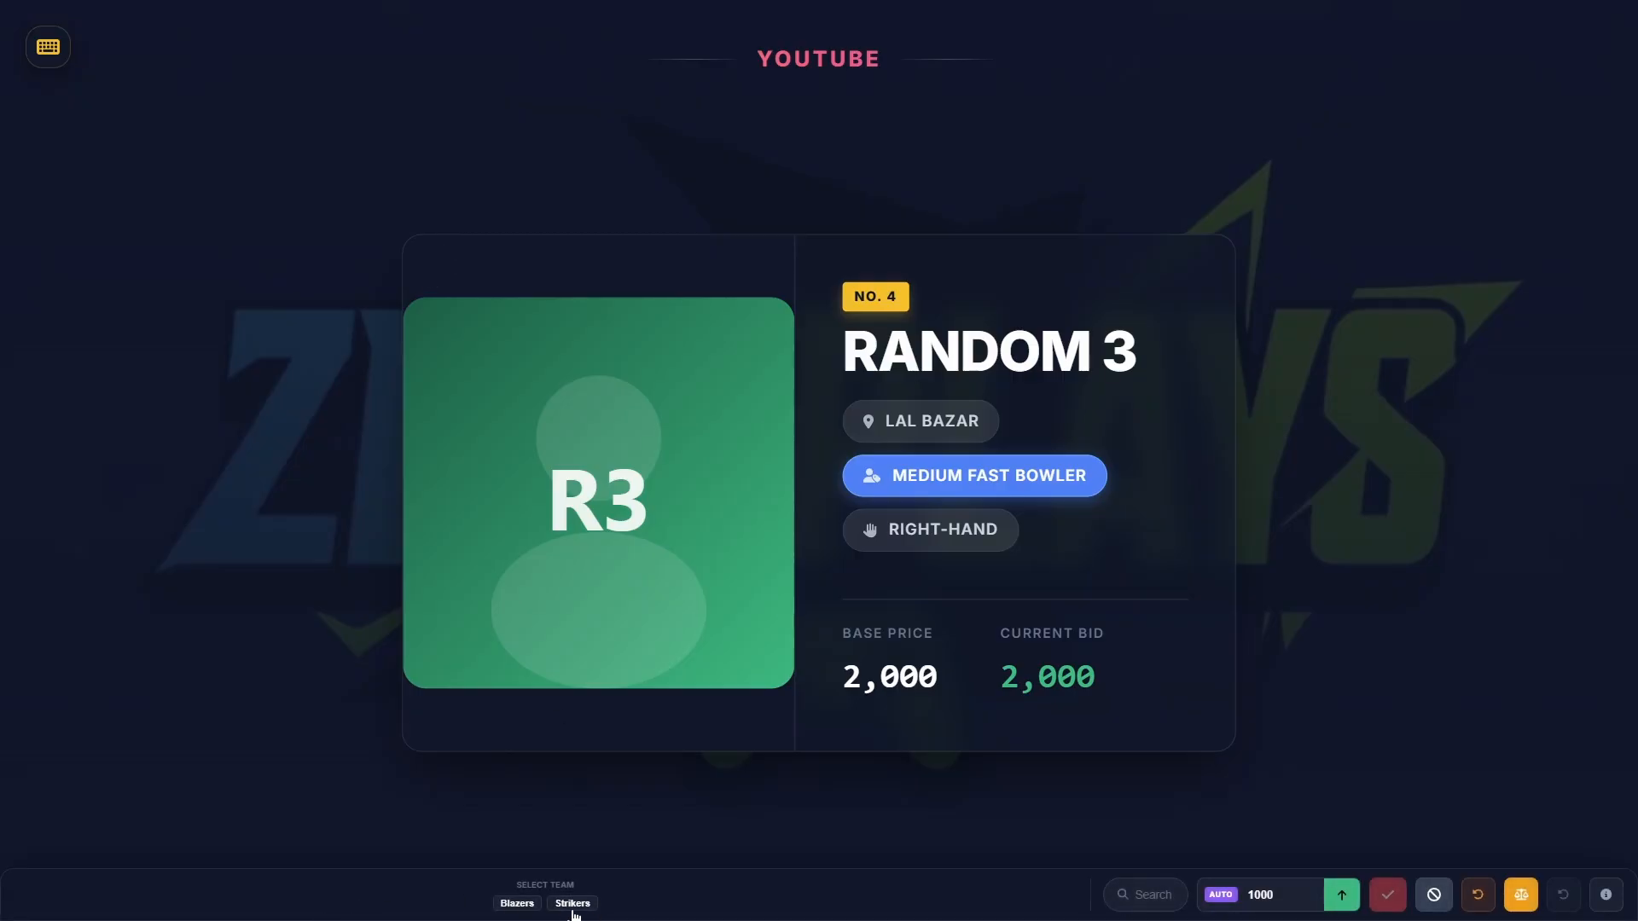
# - Bid 3,000 on Random 3 for Strikers and display the team summary
pyautogui.click(514, 903)
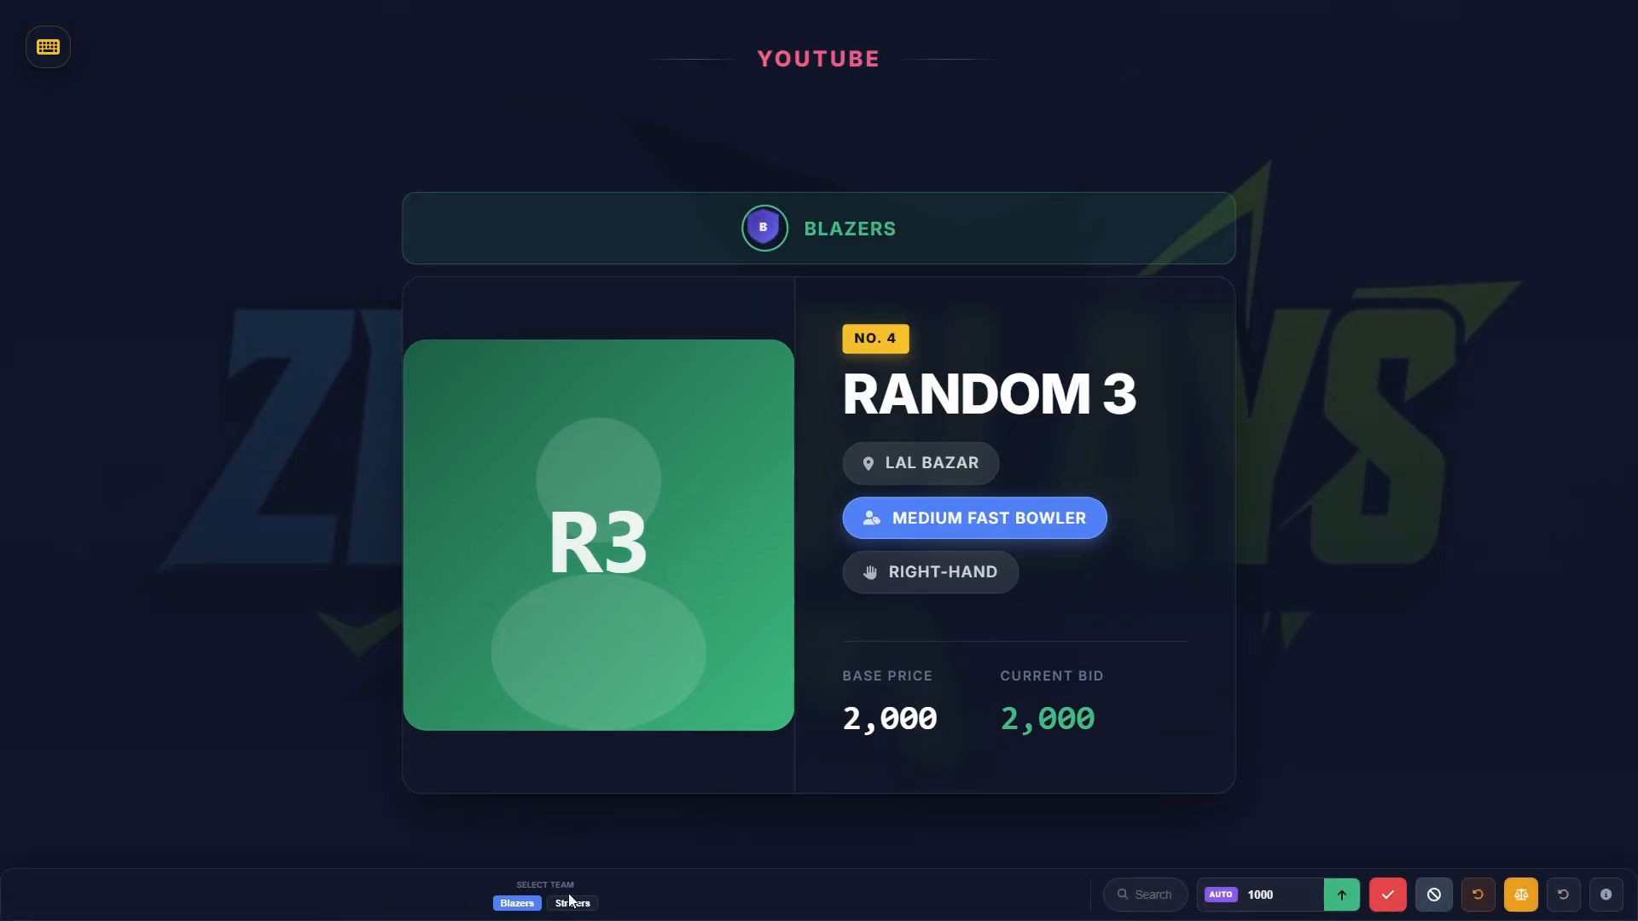
pyautogui.click(574, 903)
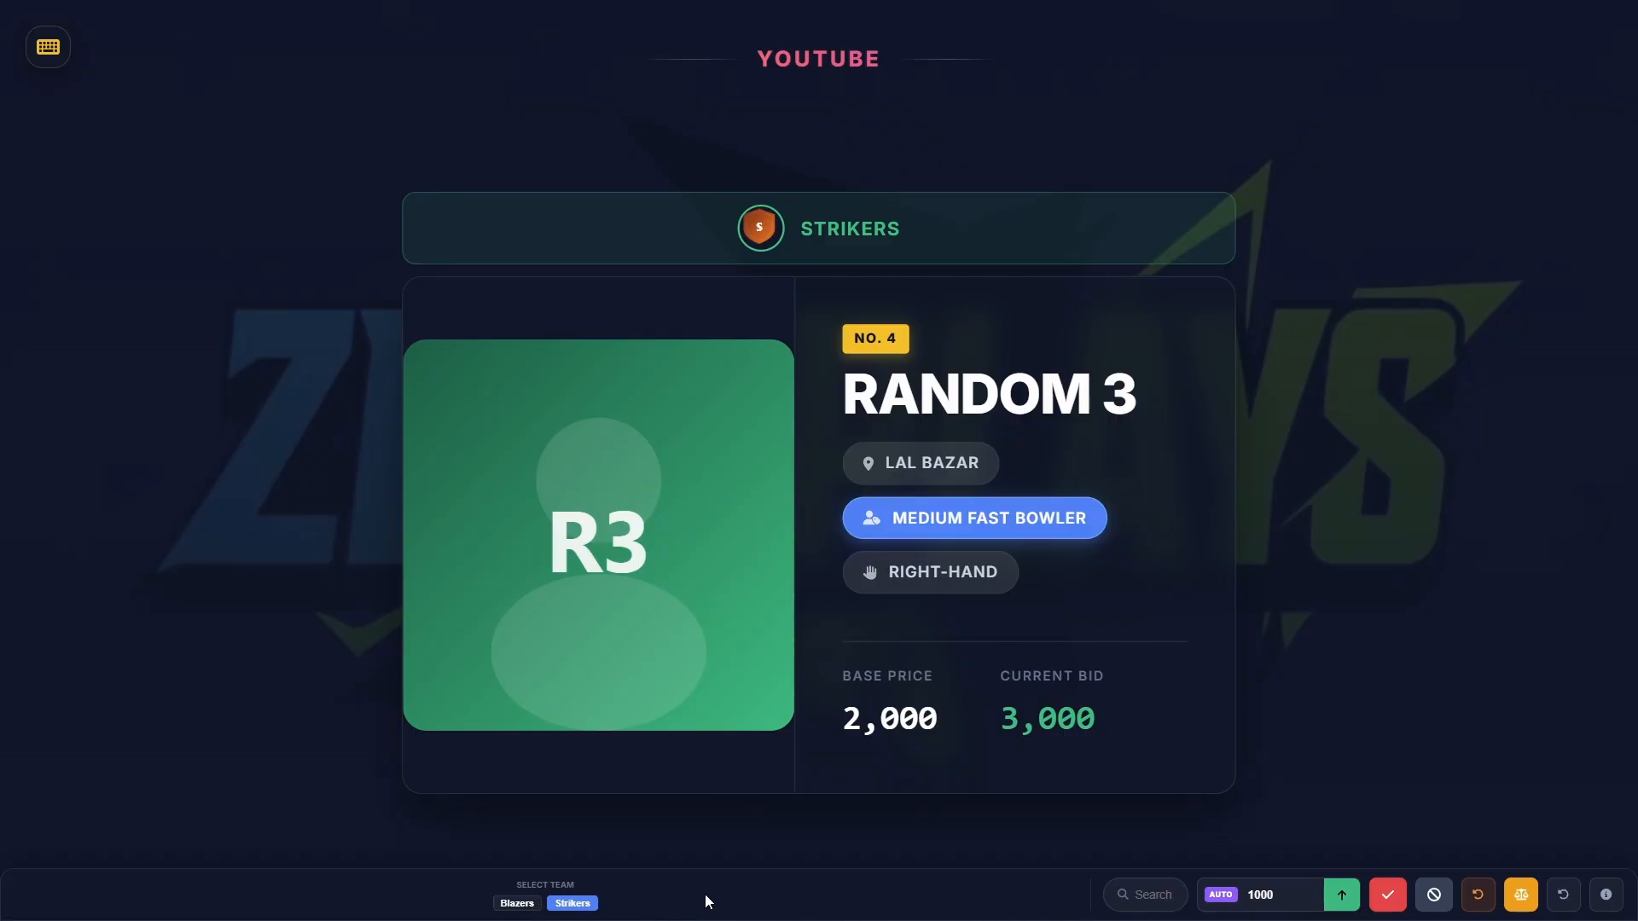
pyautogui.moveTo(65, 51)
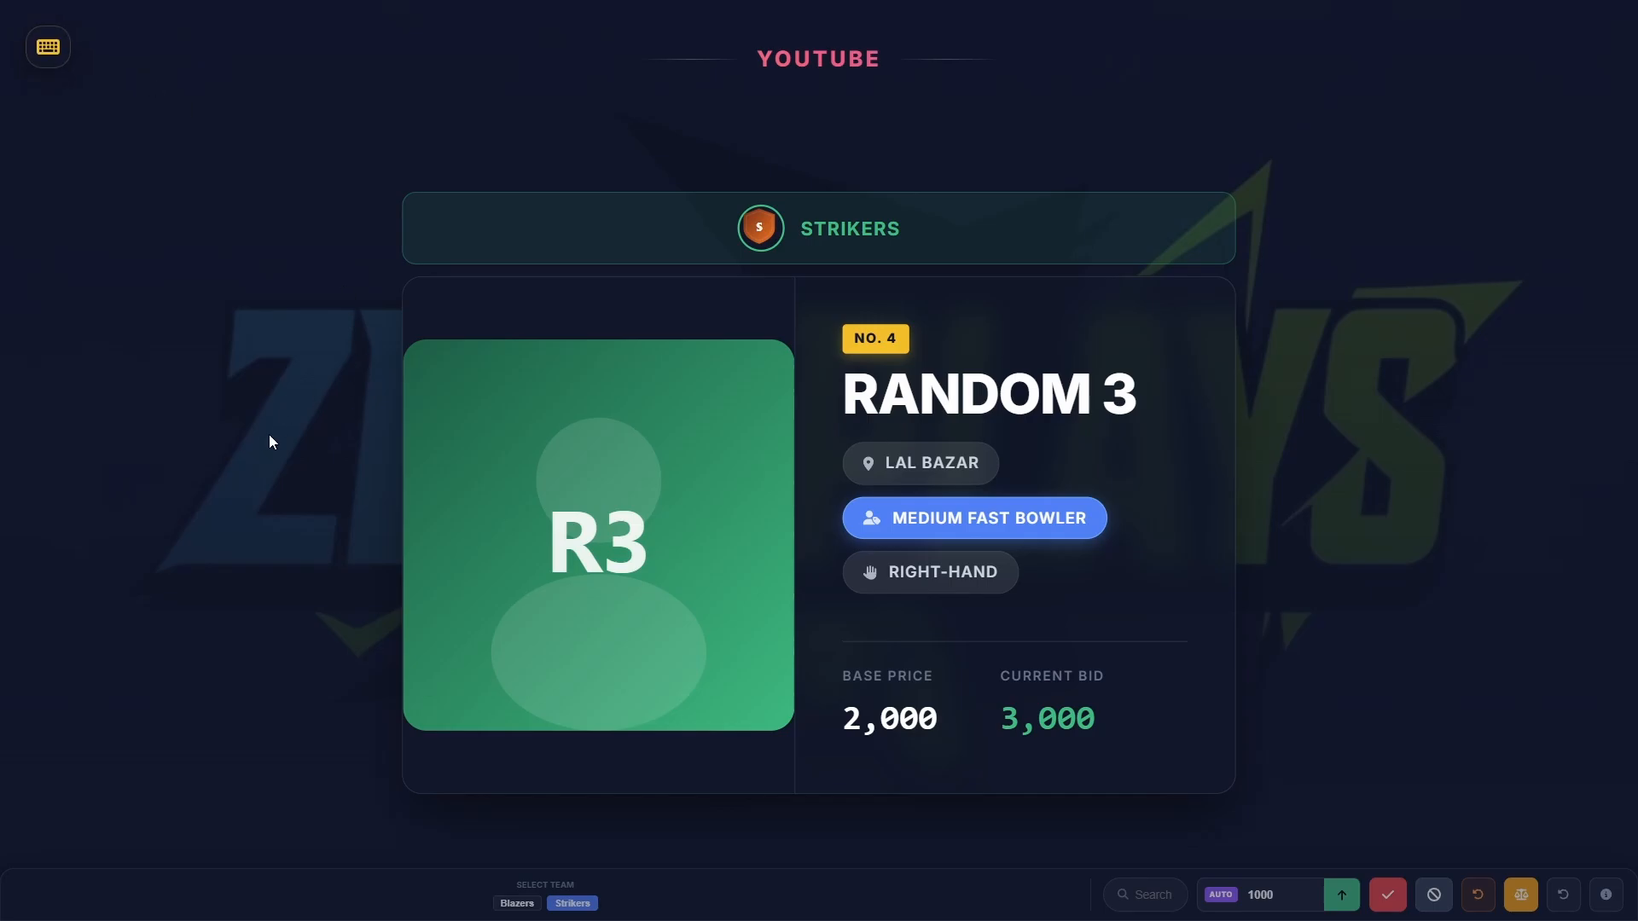
pyautogui.press('t')
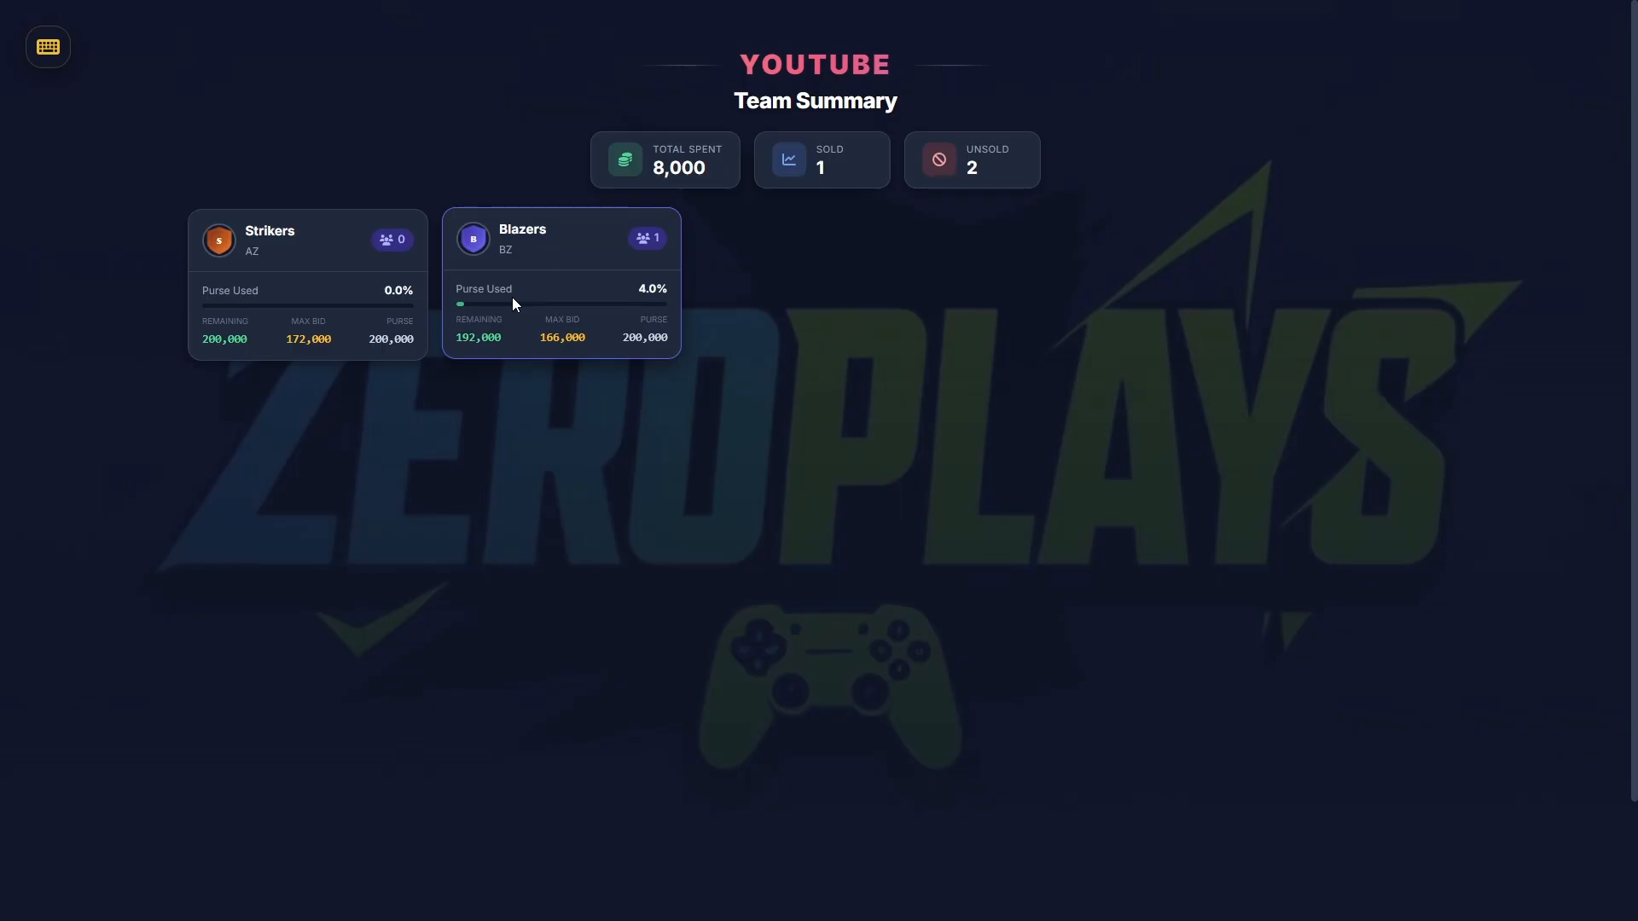
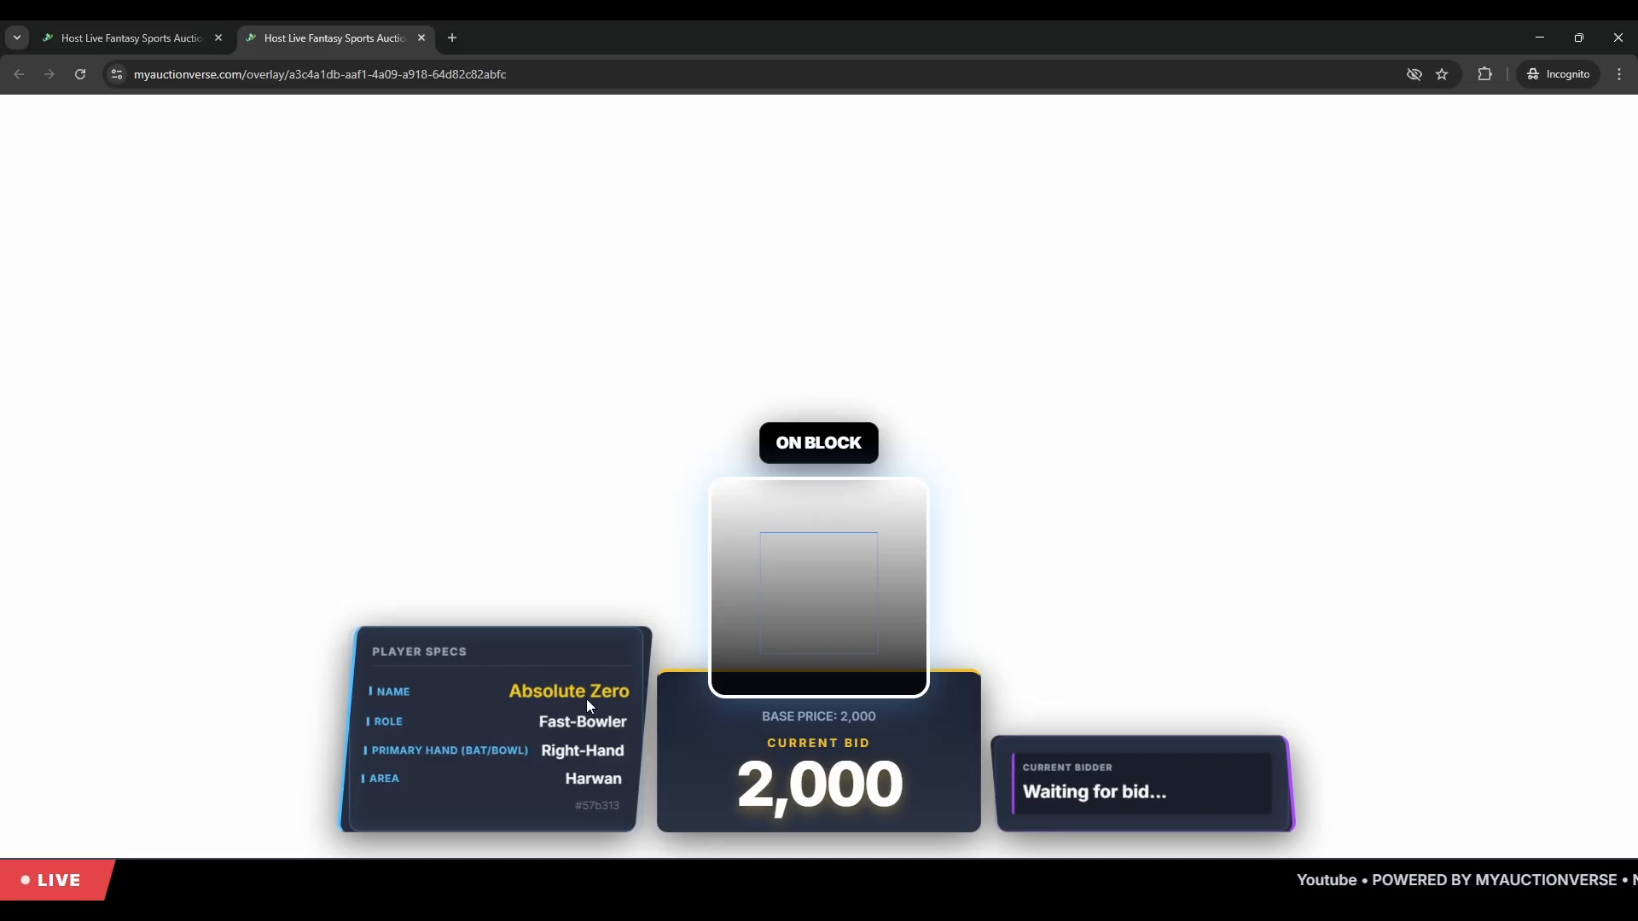
# - Return to the live auction dashboard with Absolute Zero, a fast-bowler, at a 2,000 base price
pyautogui.moveTo(493, 682); pyautogui.dragTo(740, 670)
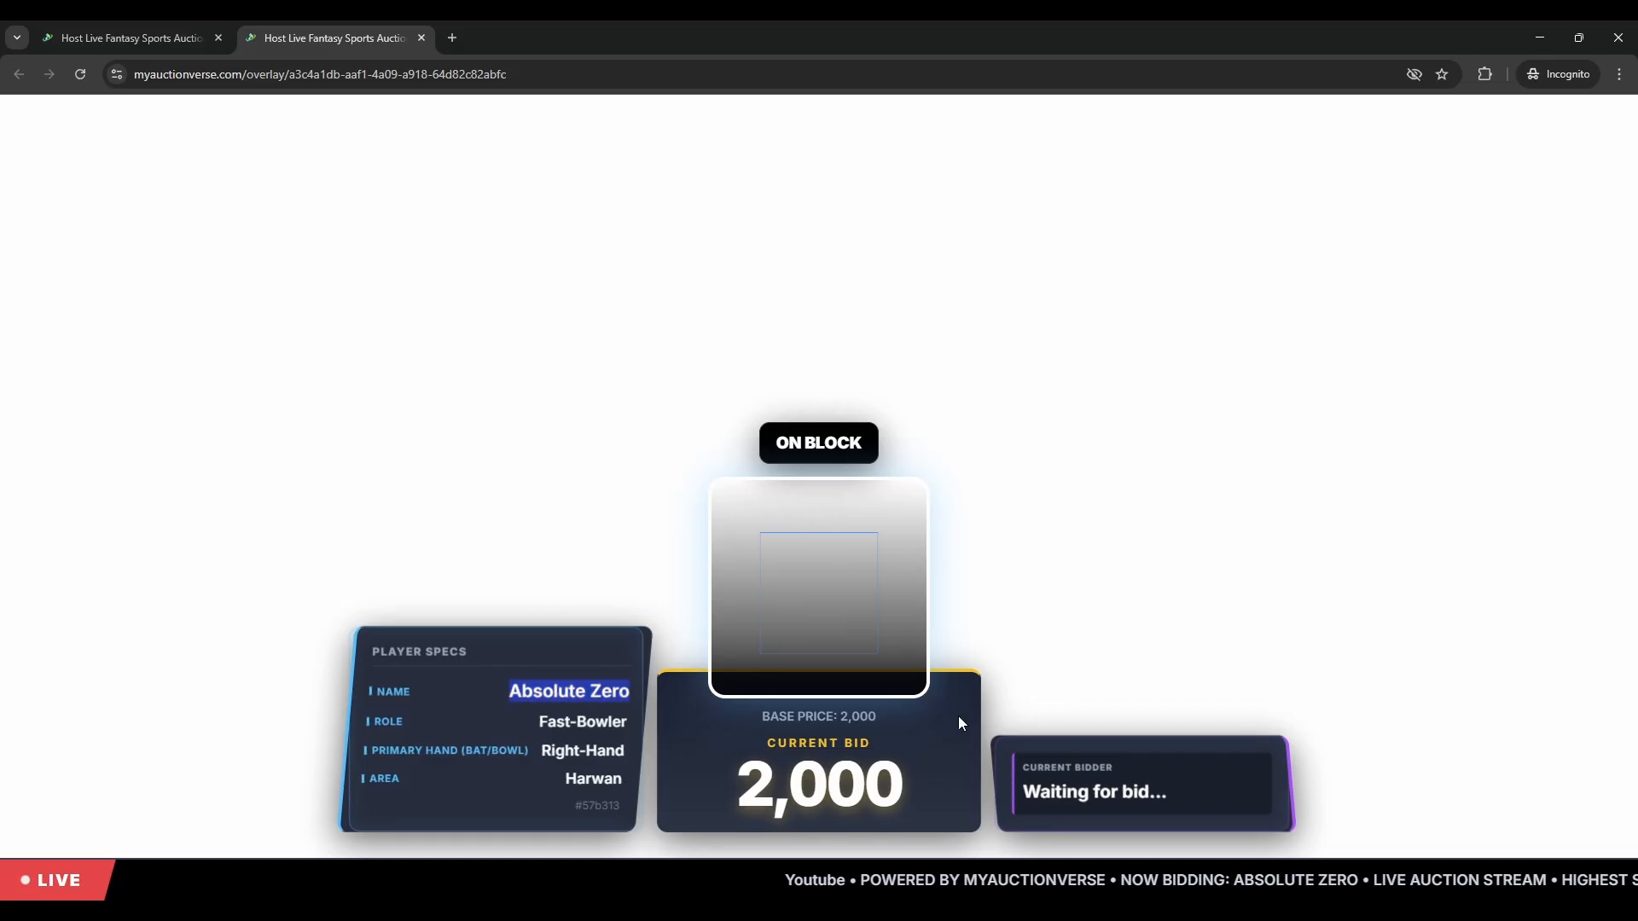
pyautogui.click(210, 20)
pyautogui.moveTo(262, 651)
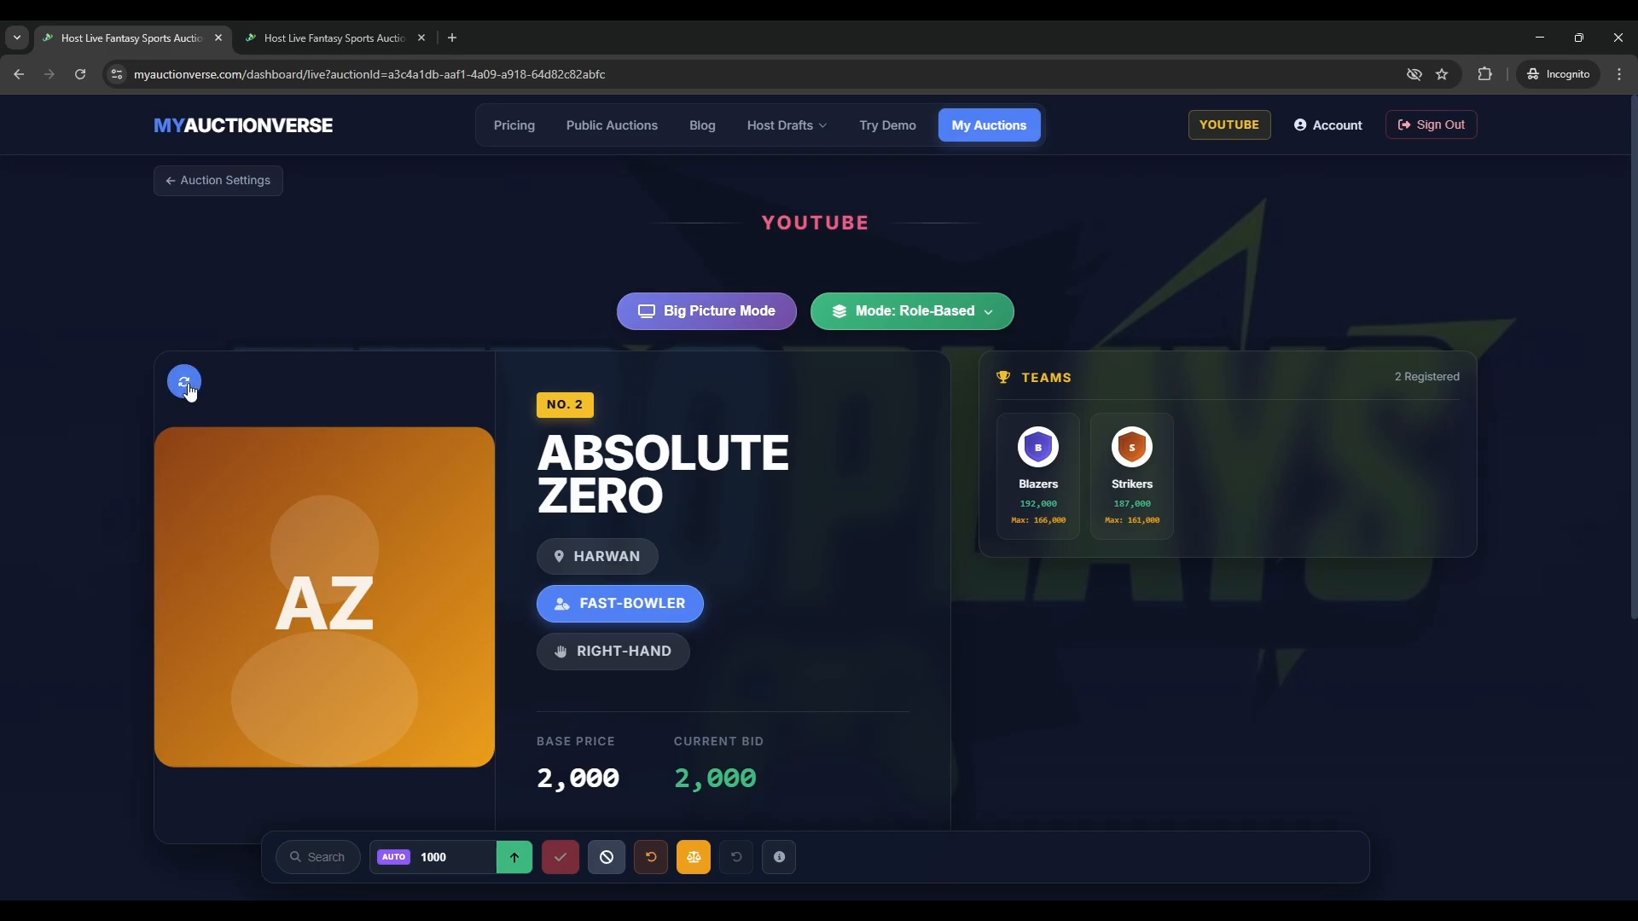
# - Bid on Absolute Zero, alternating Blazers and Strikers, up to 6,000 for Blazers
pyautogui.click(350, 22)
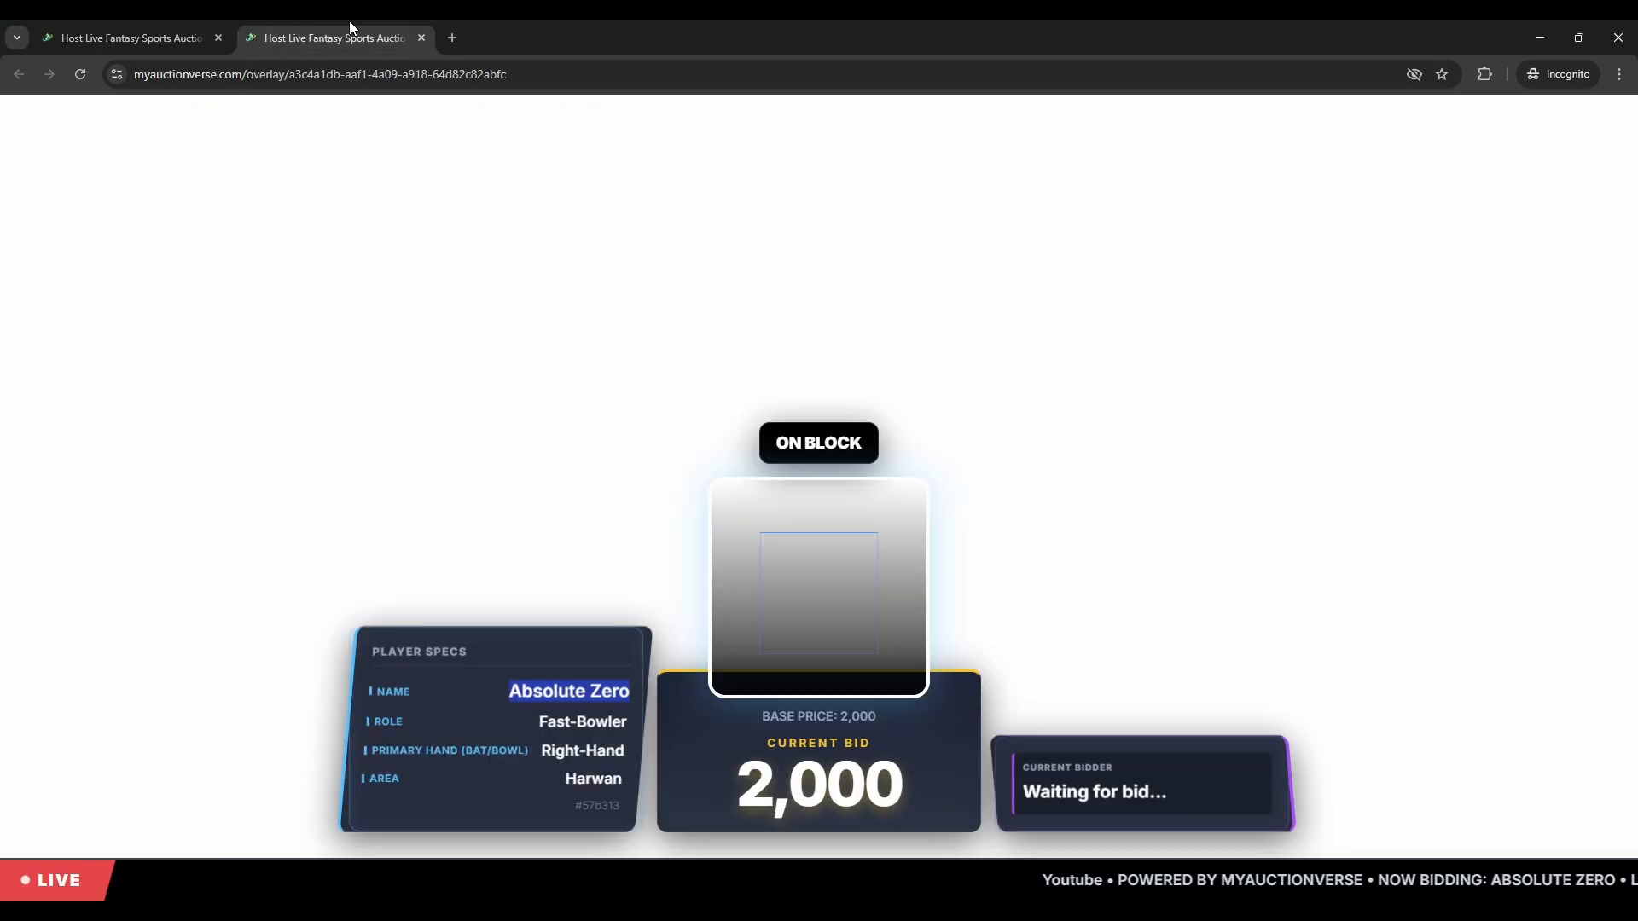
pyautogui.click(122, 25)
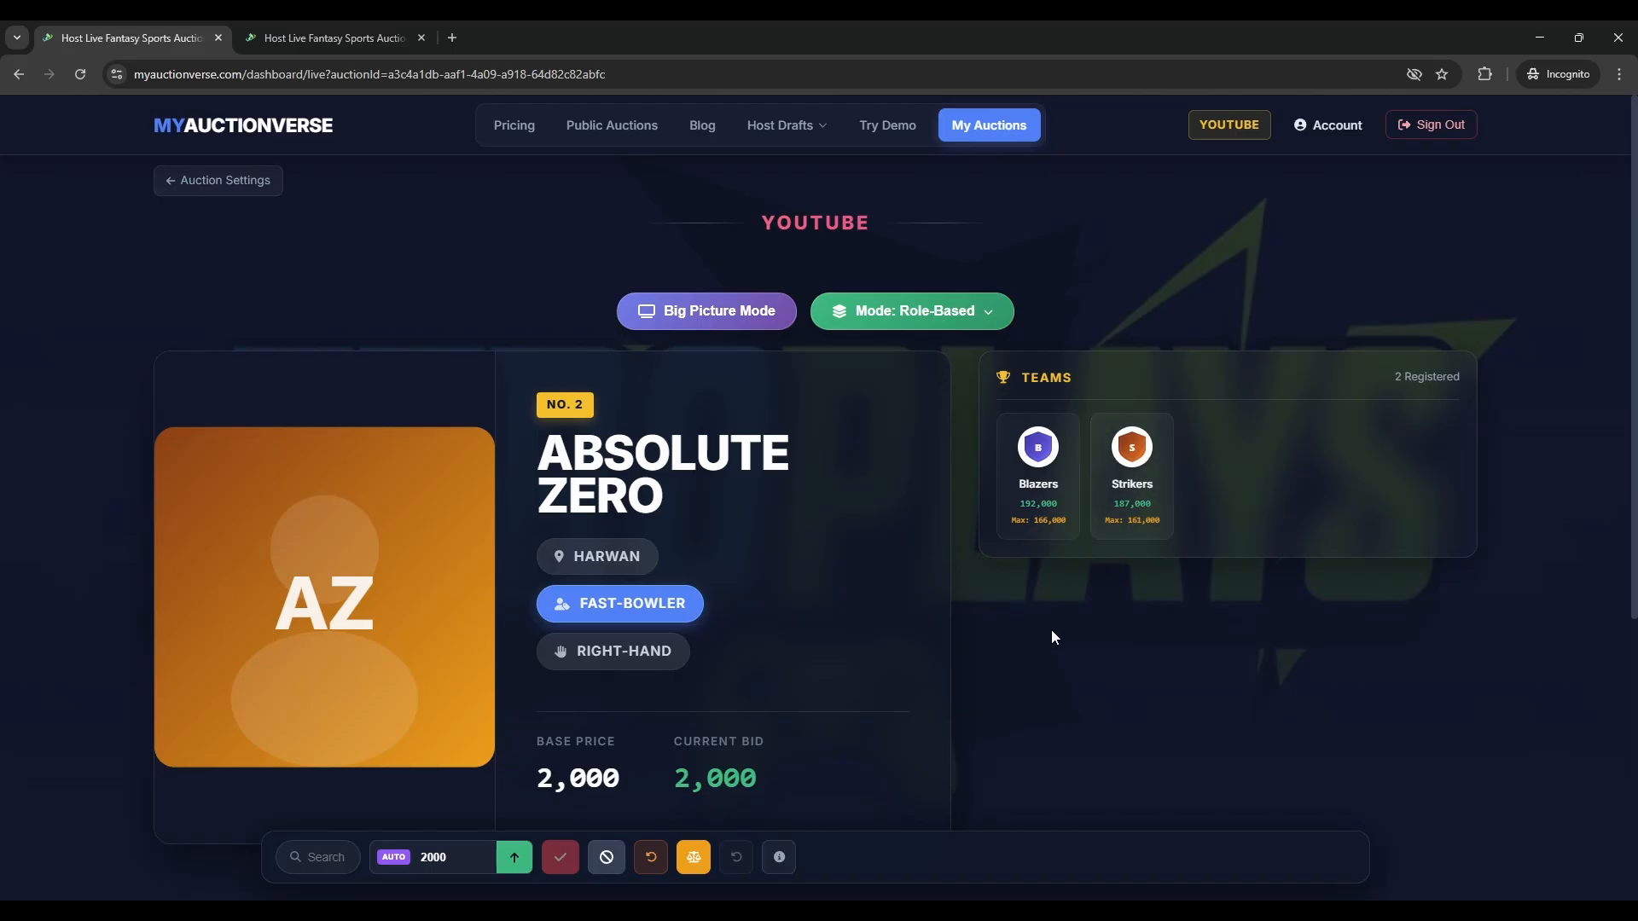
pyautogui.click(1038, 498)
pyautogui.click(1113, 525)
pyautogui.click(1047, 519)
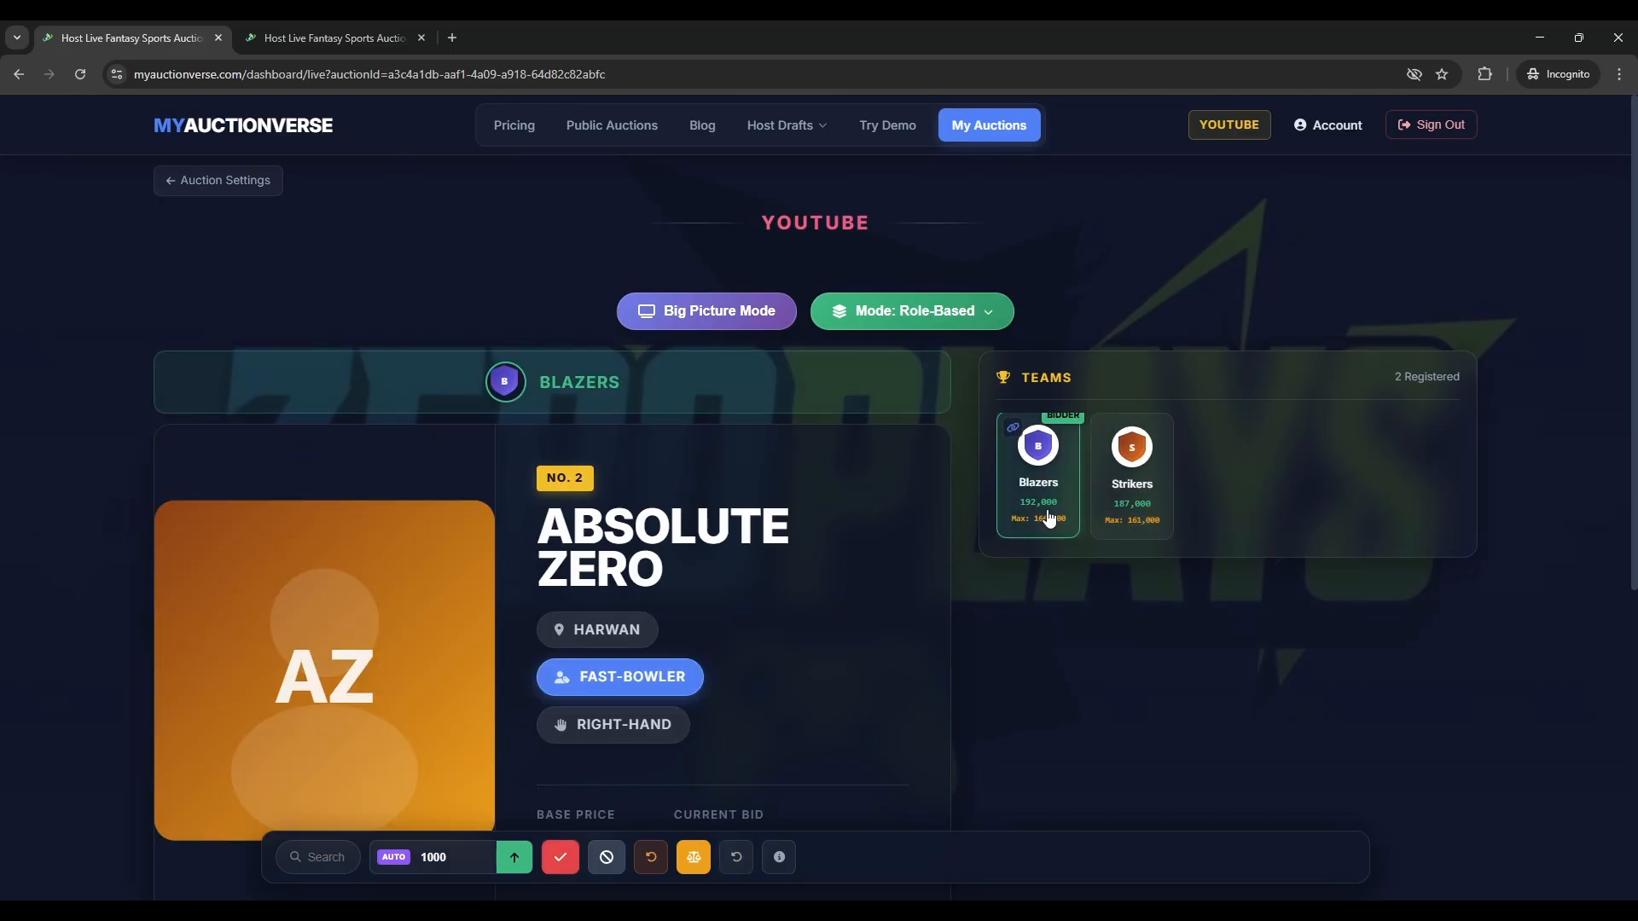
pyautogui.click(1138, 520)
pyautogui.scroll(-1, 831, 631)
pyautogui.scroll(-1, 832, 632)
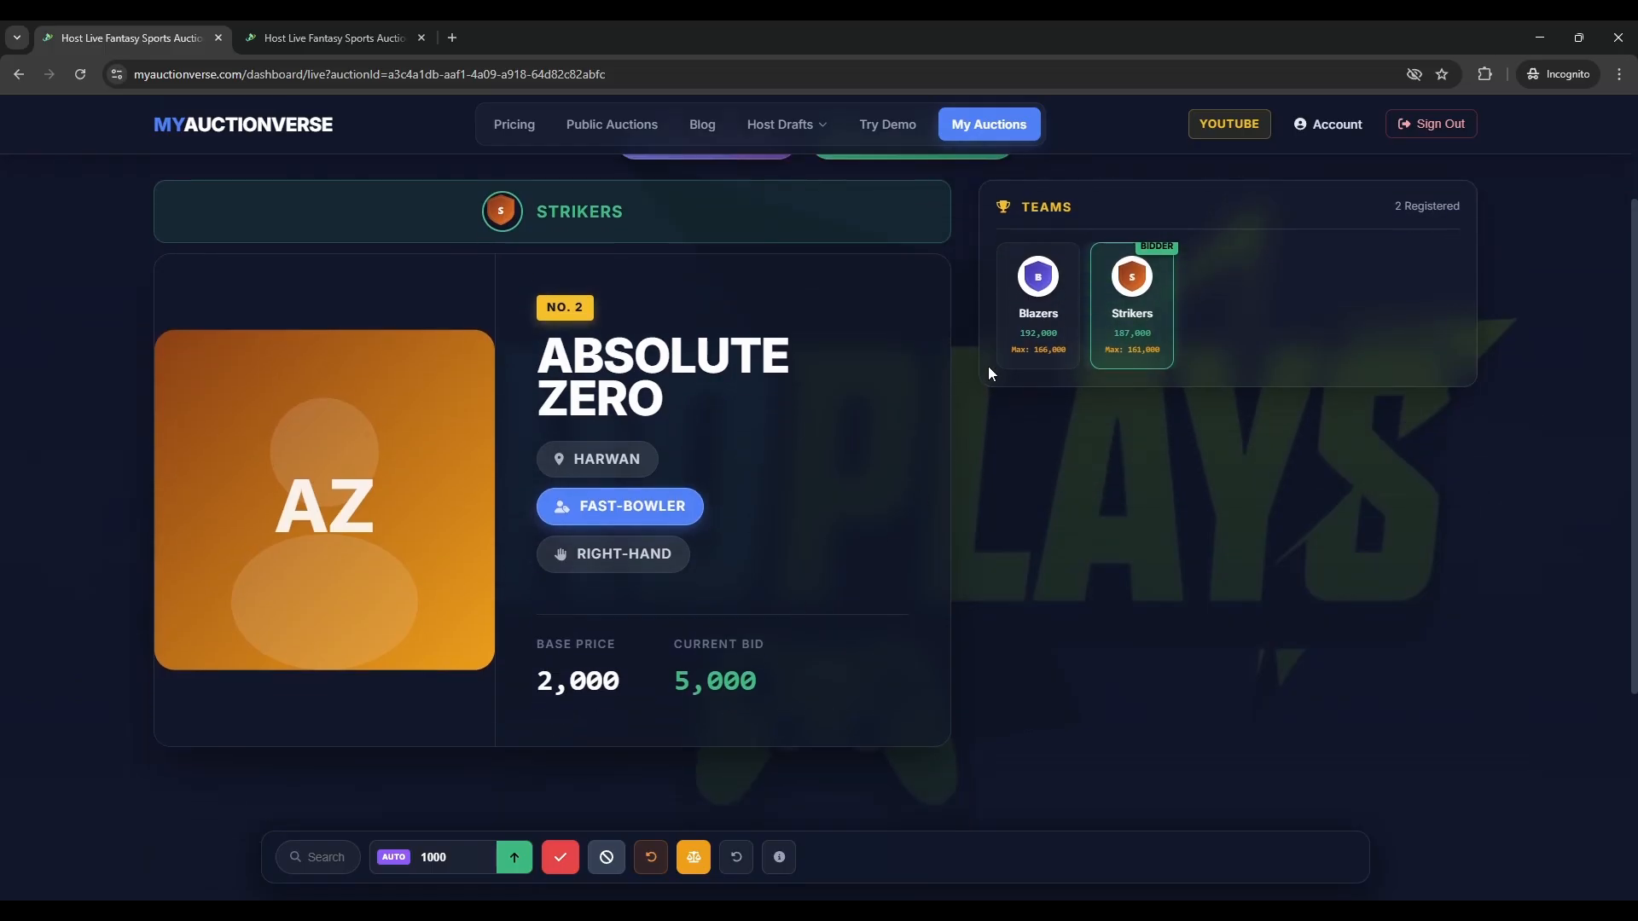
pyautogui.click(1038, 290)
# - Raise the bid to 7,000 for Strikers, checking the overlay and Blazers' 186,000 purse
pyautogui.click(328, 38)
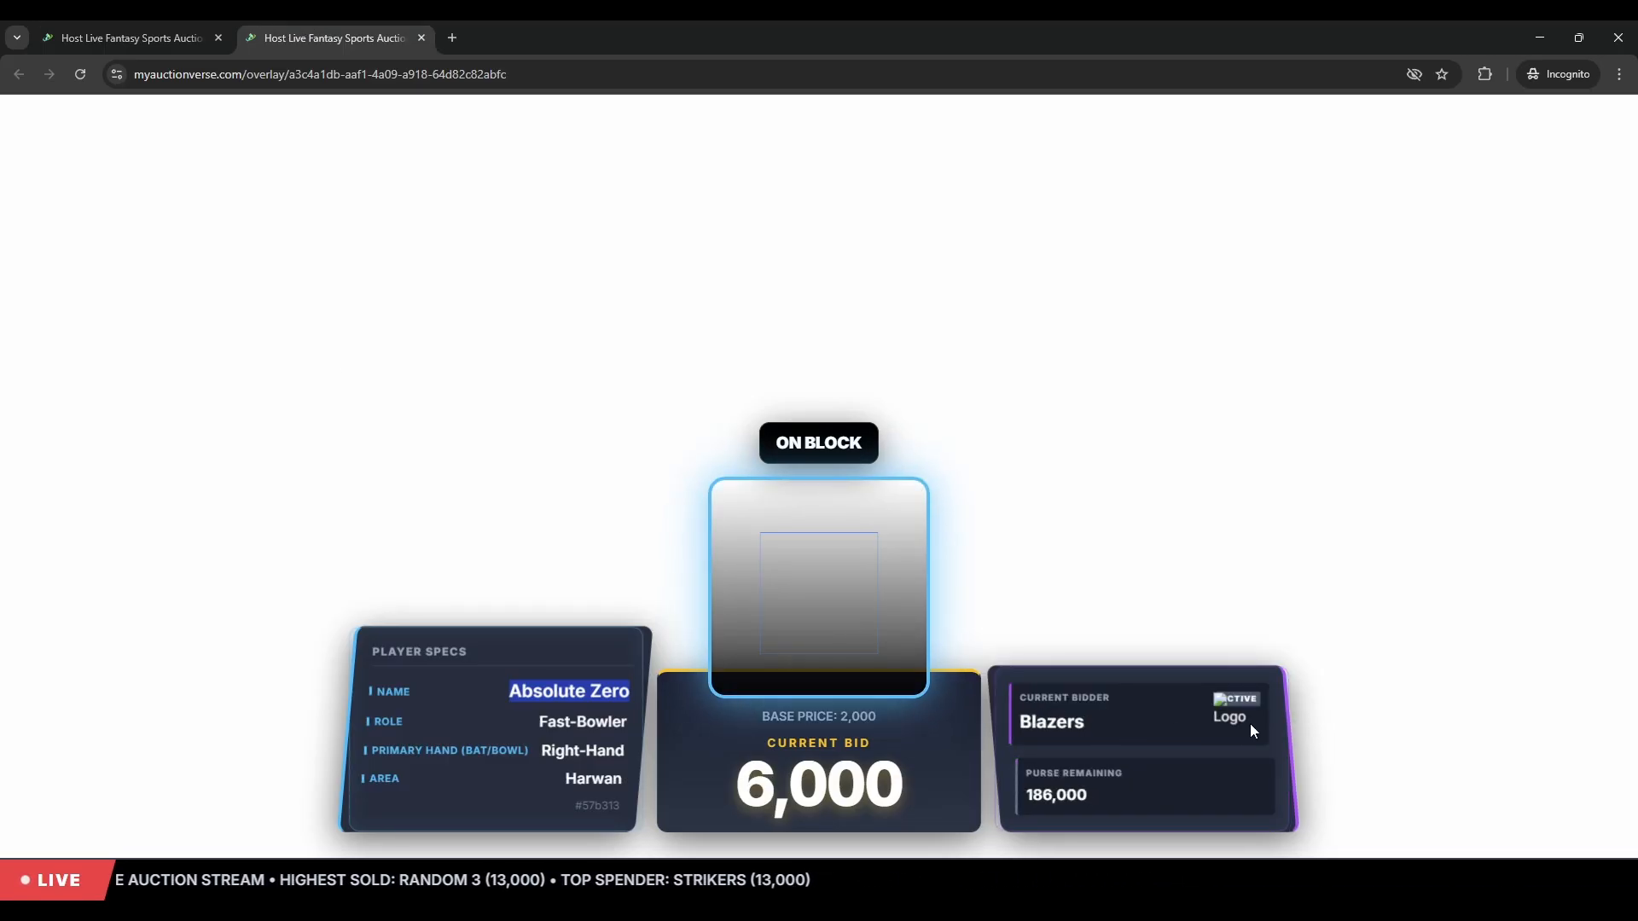
pyautogui.moveTo(1116, 805); pyautogui.dragTo(1024, 793)
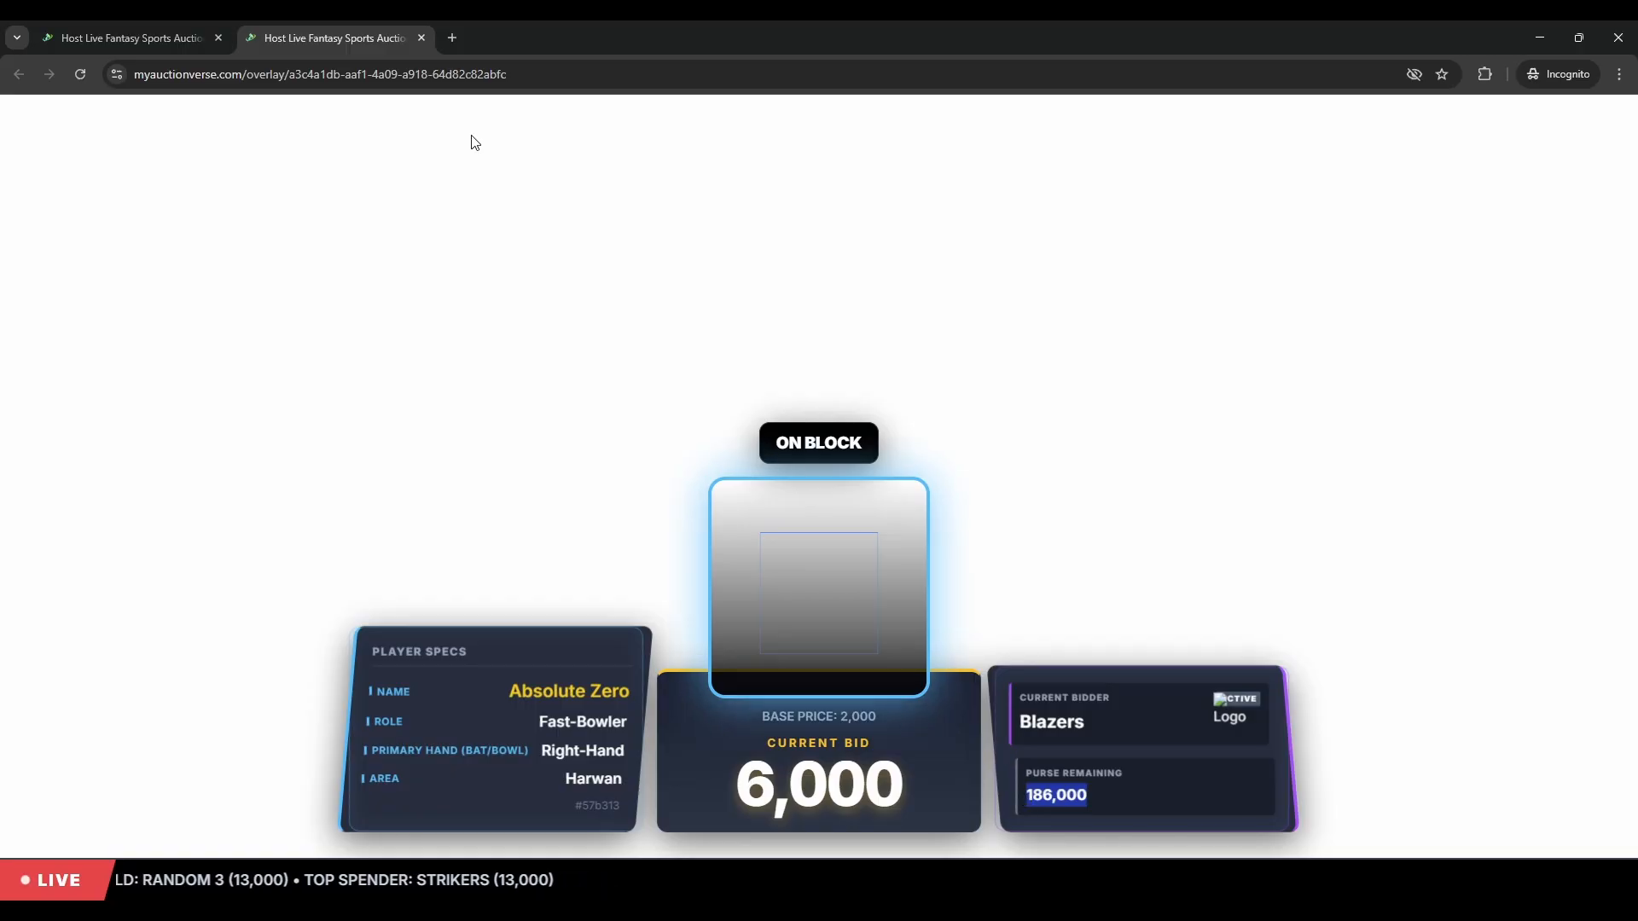
pyautogui.click(120, 37)
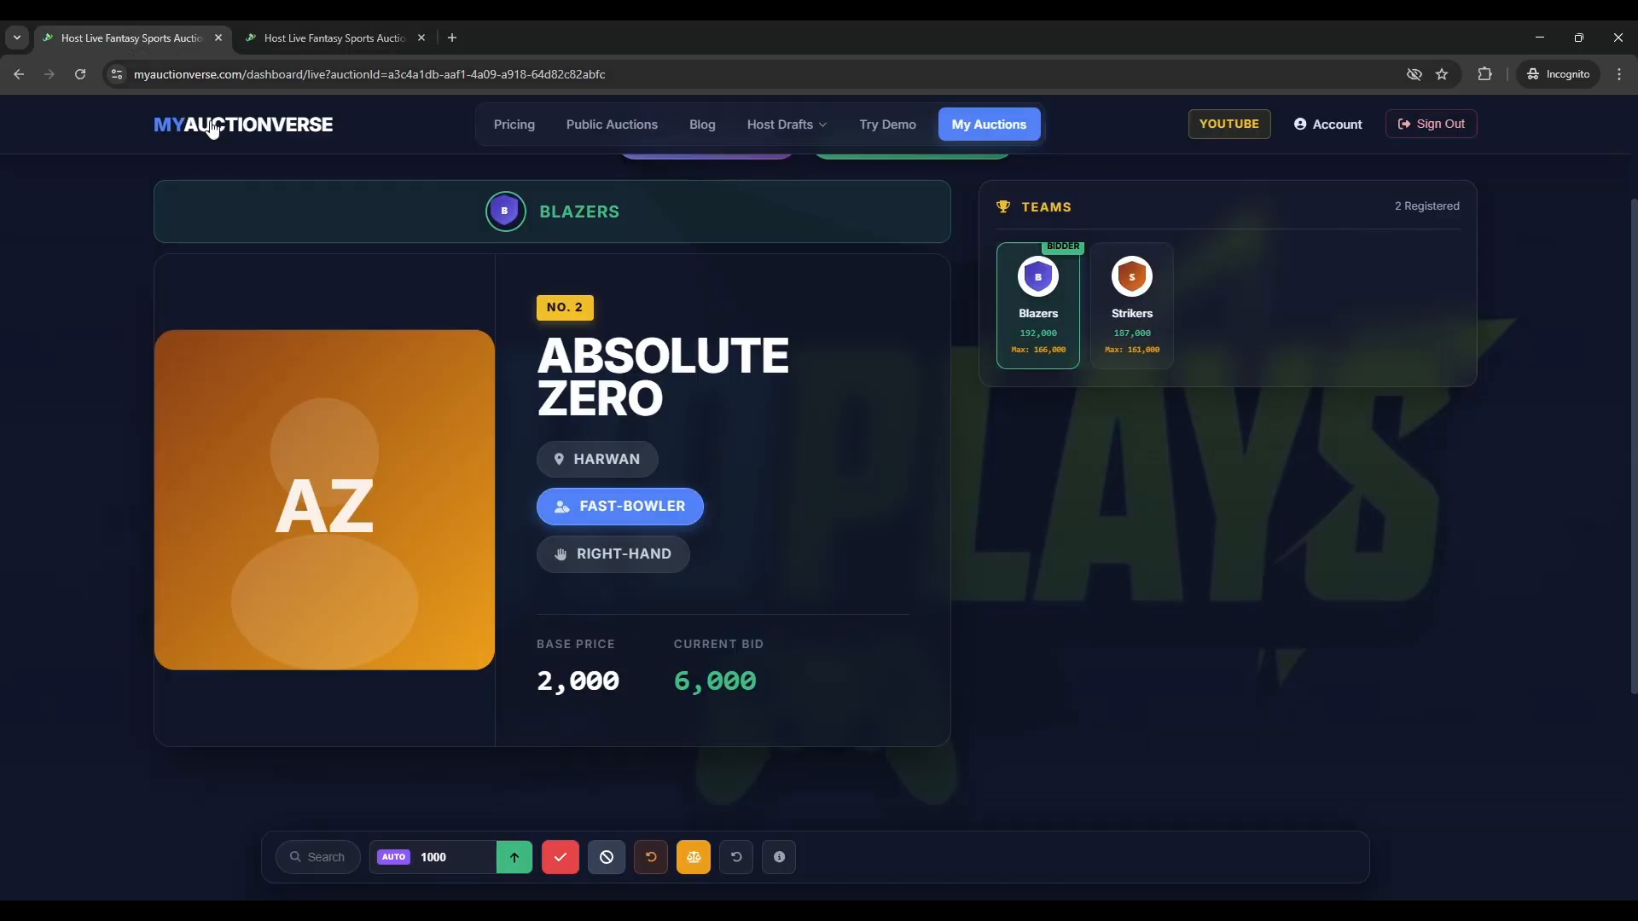
pyautogui.click(1121, 352)
pyautogui.click(388, 38)
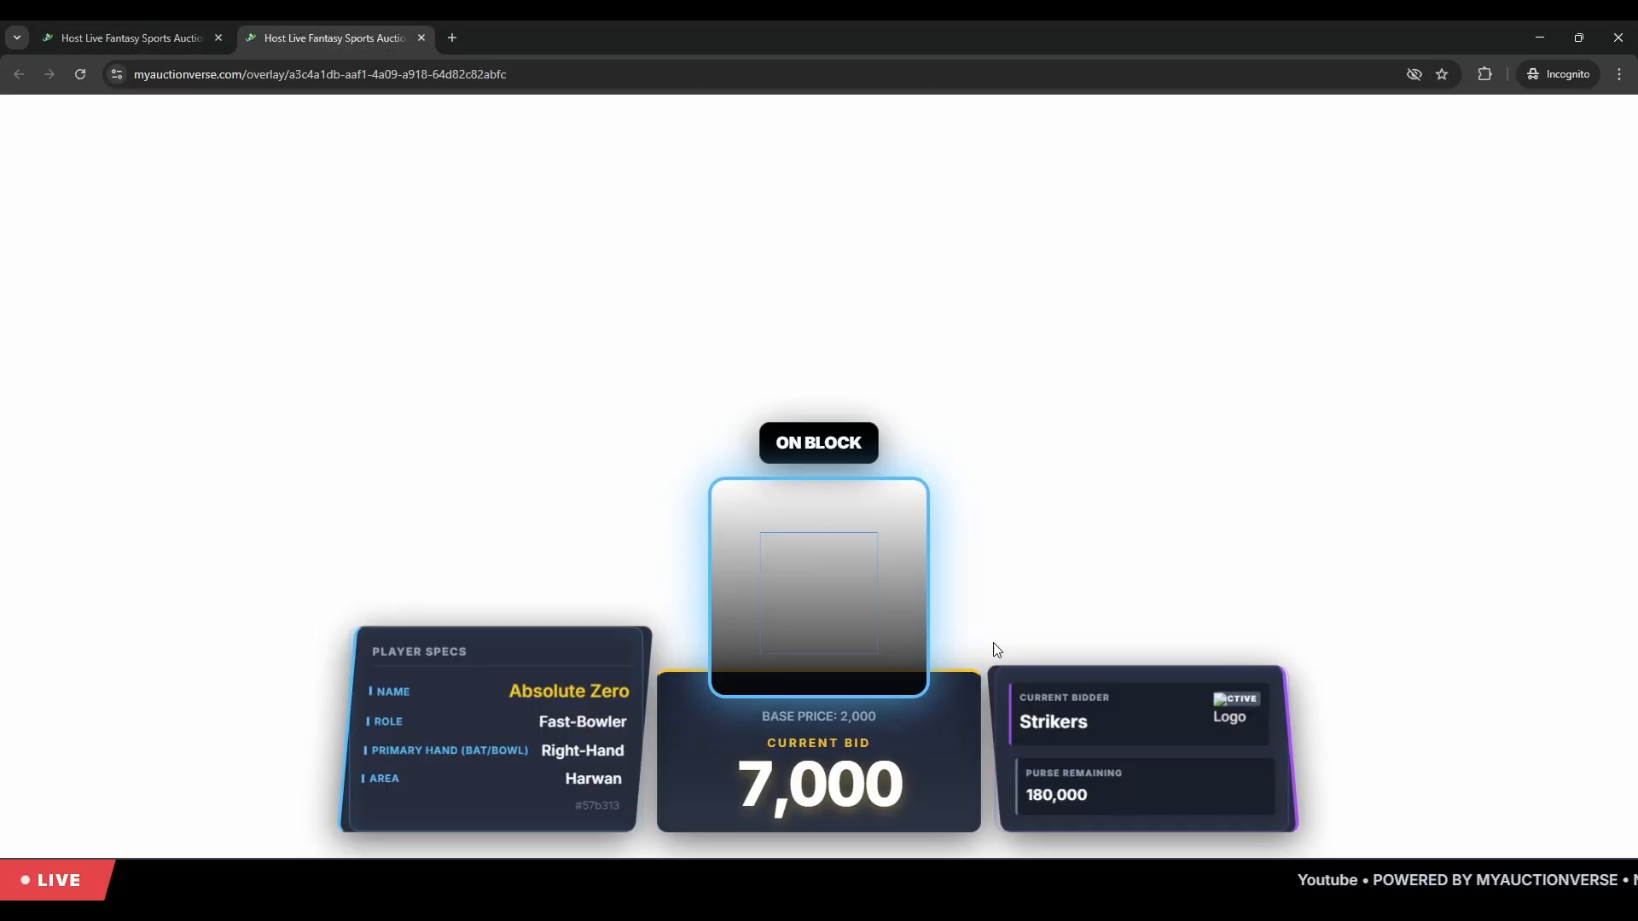
pyautogui.click(1046, 800)
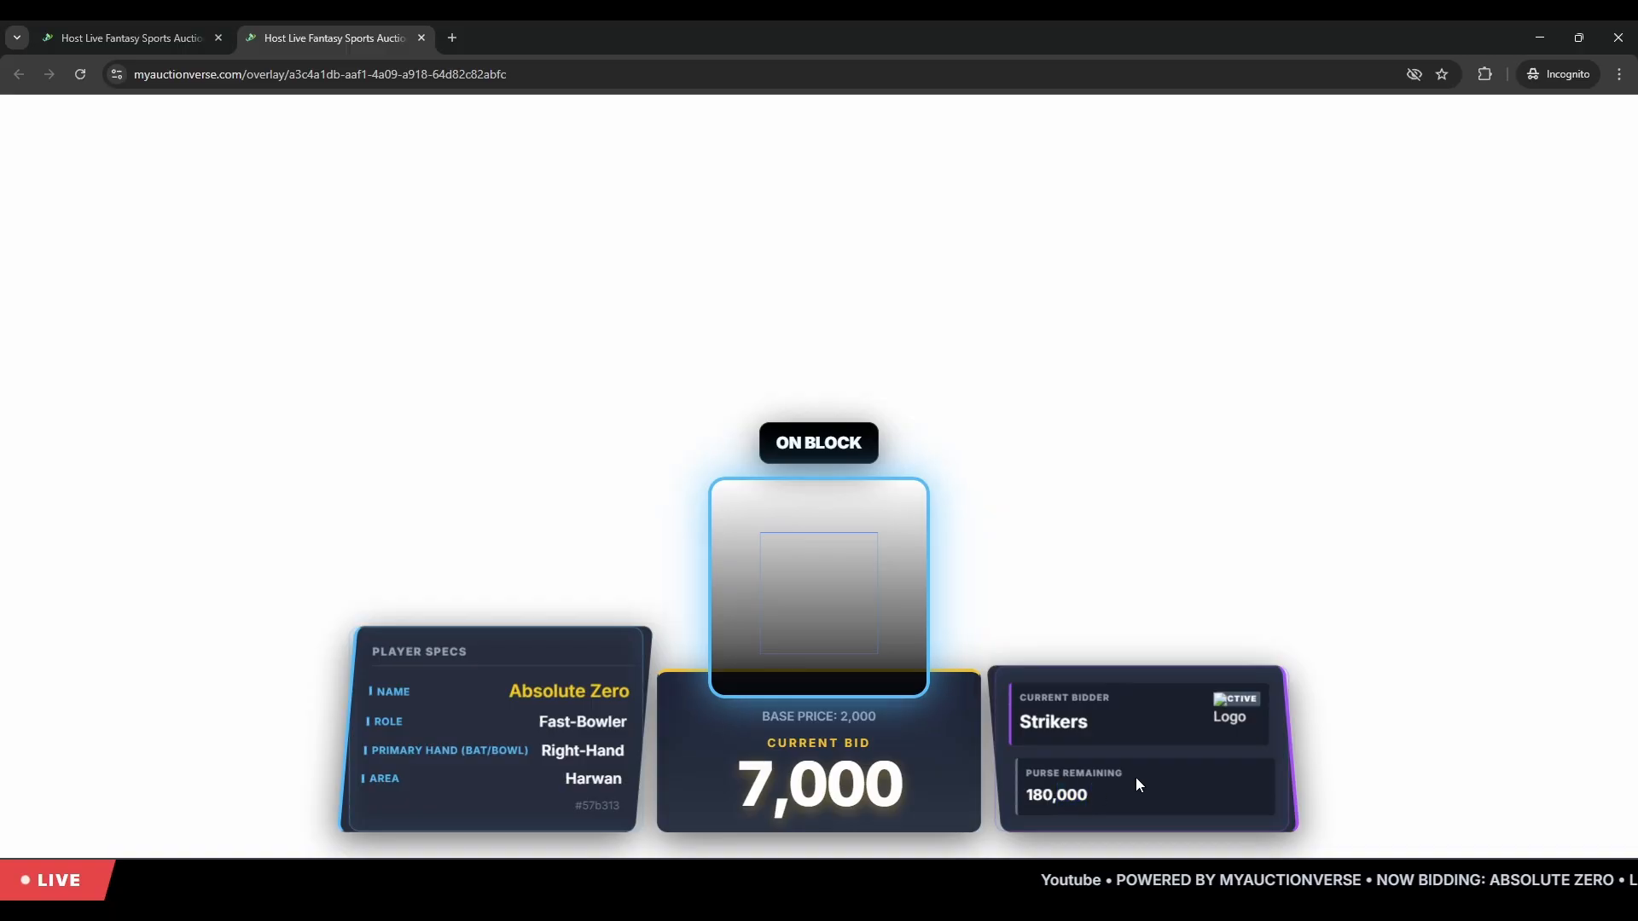
pyautogui.click(128, 37)
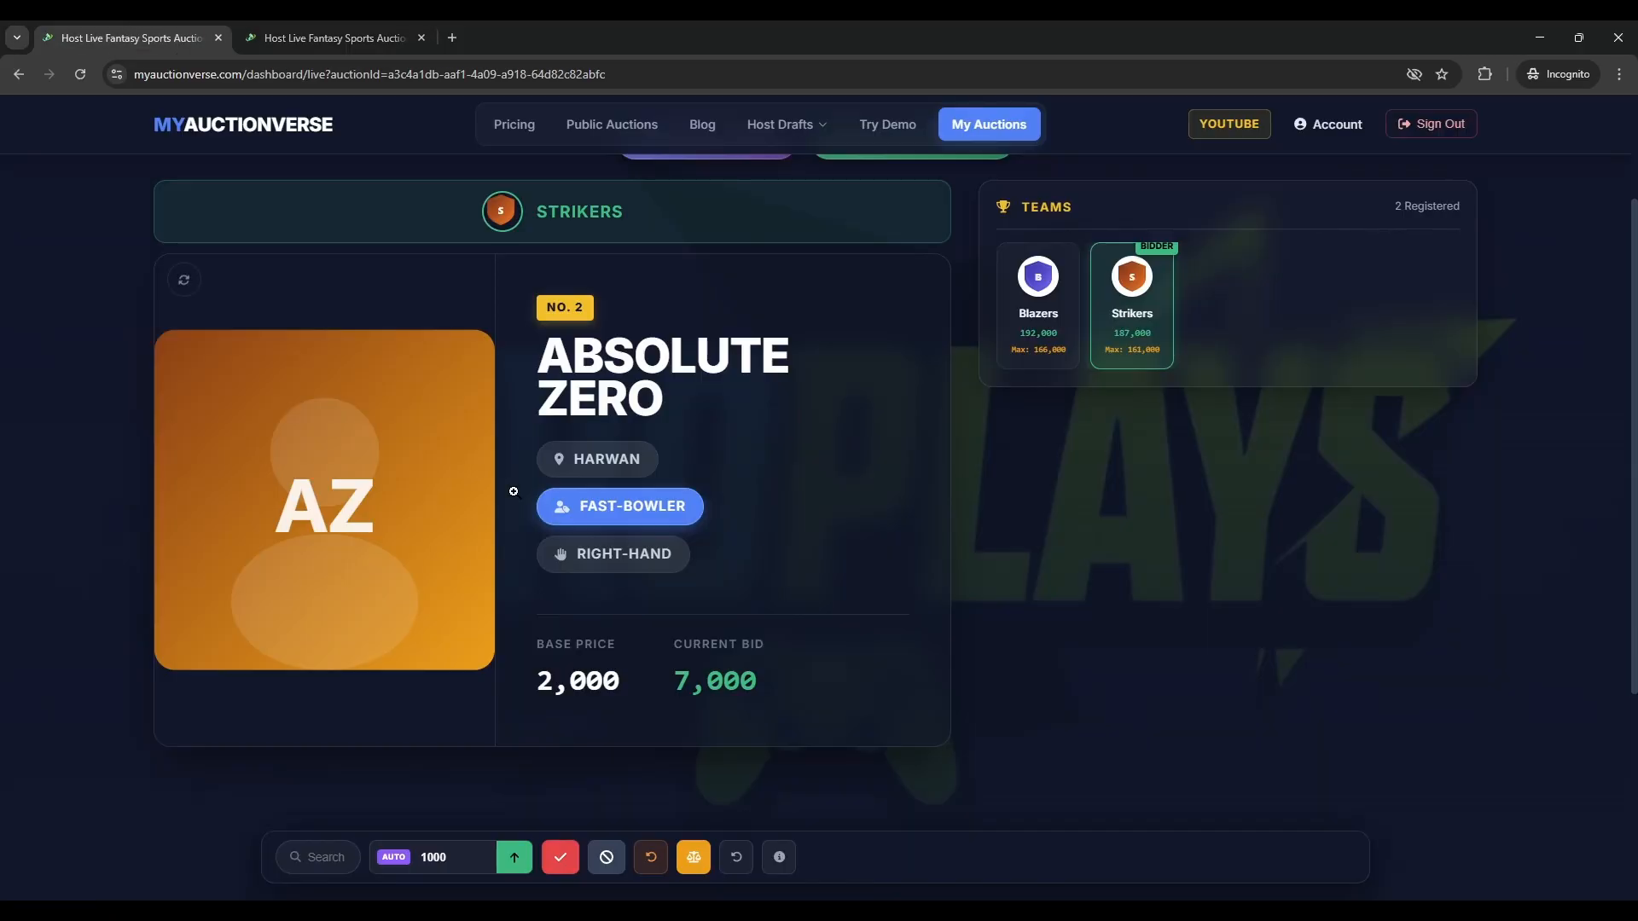
pyautogui.scroll(2, 1139, 653)
pyautogui.scroll(-2, 1140, 653)
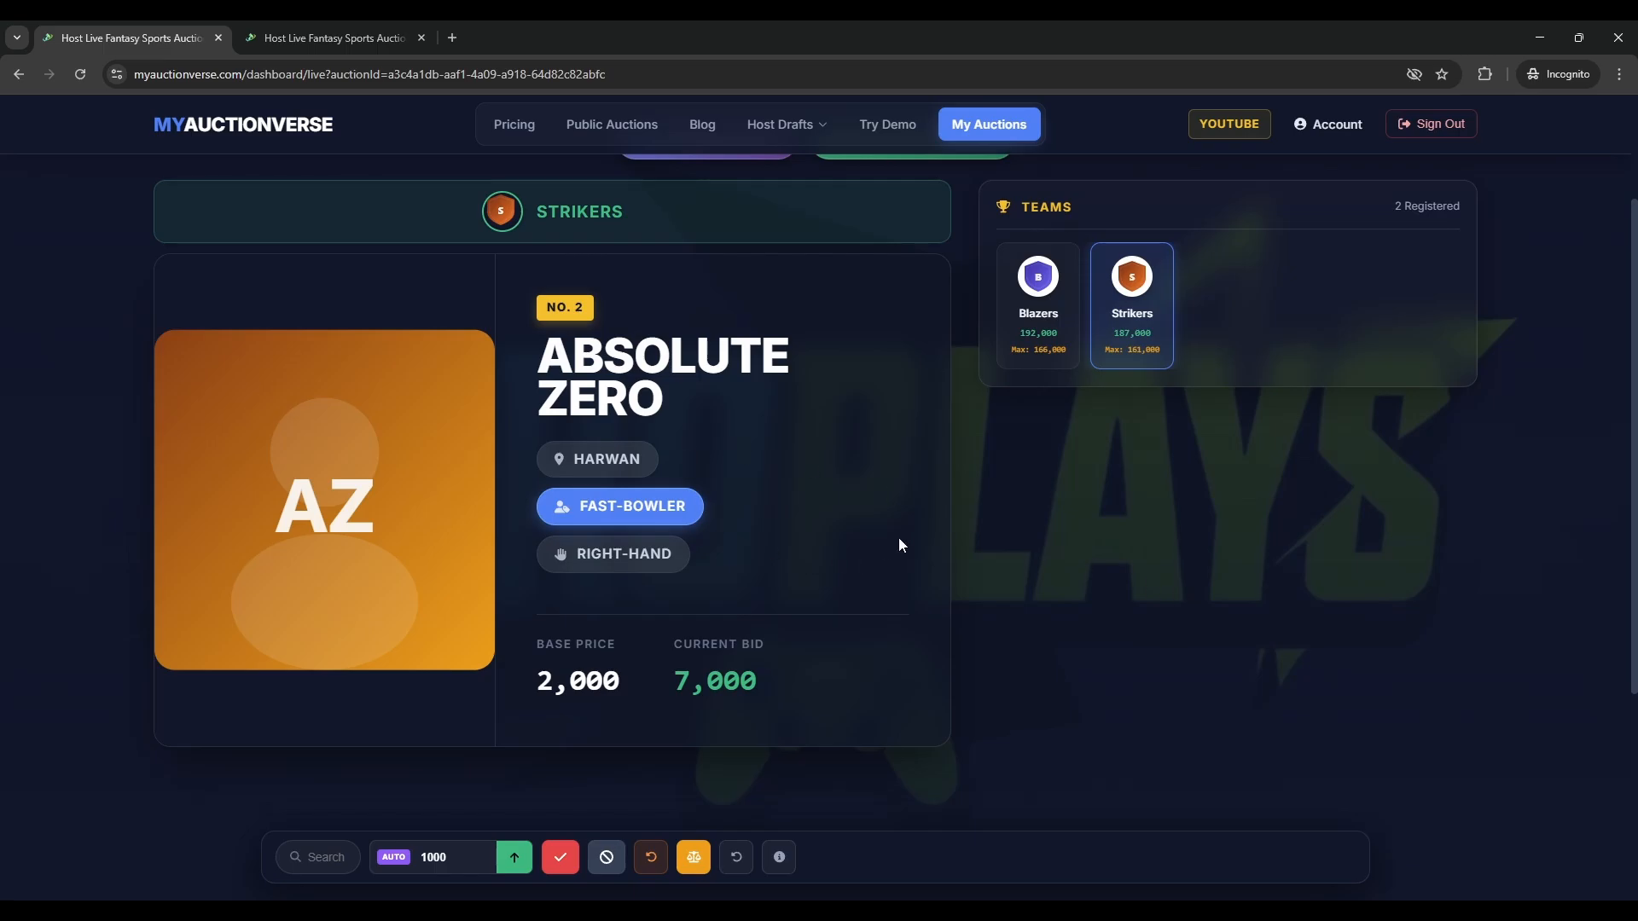
pyautogui.click(312, 36)
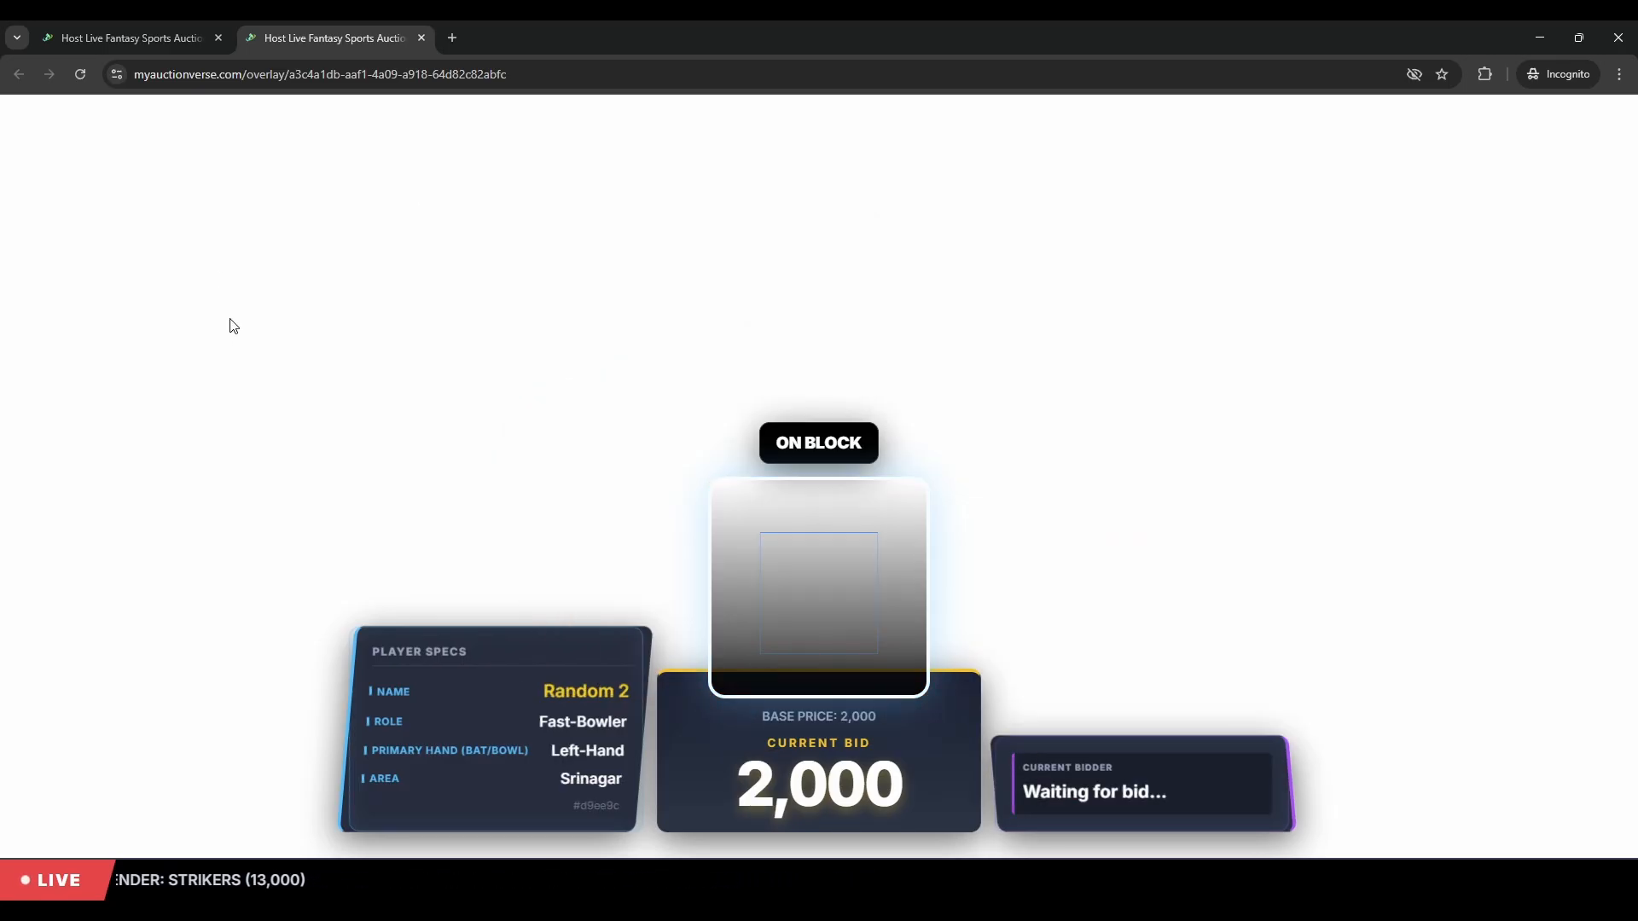
# - Mark Random 2 as unsold from the auction dashboard
pyautogui.click(70, 25)
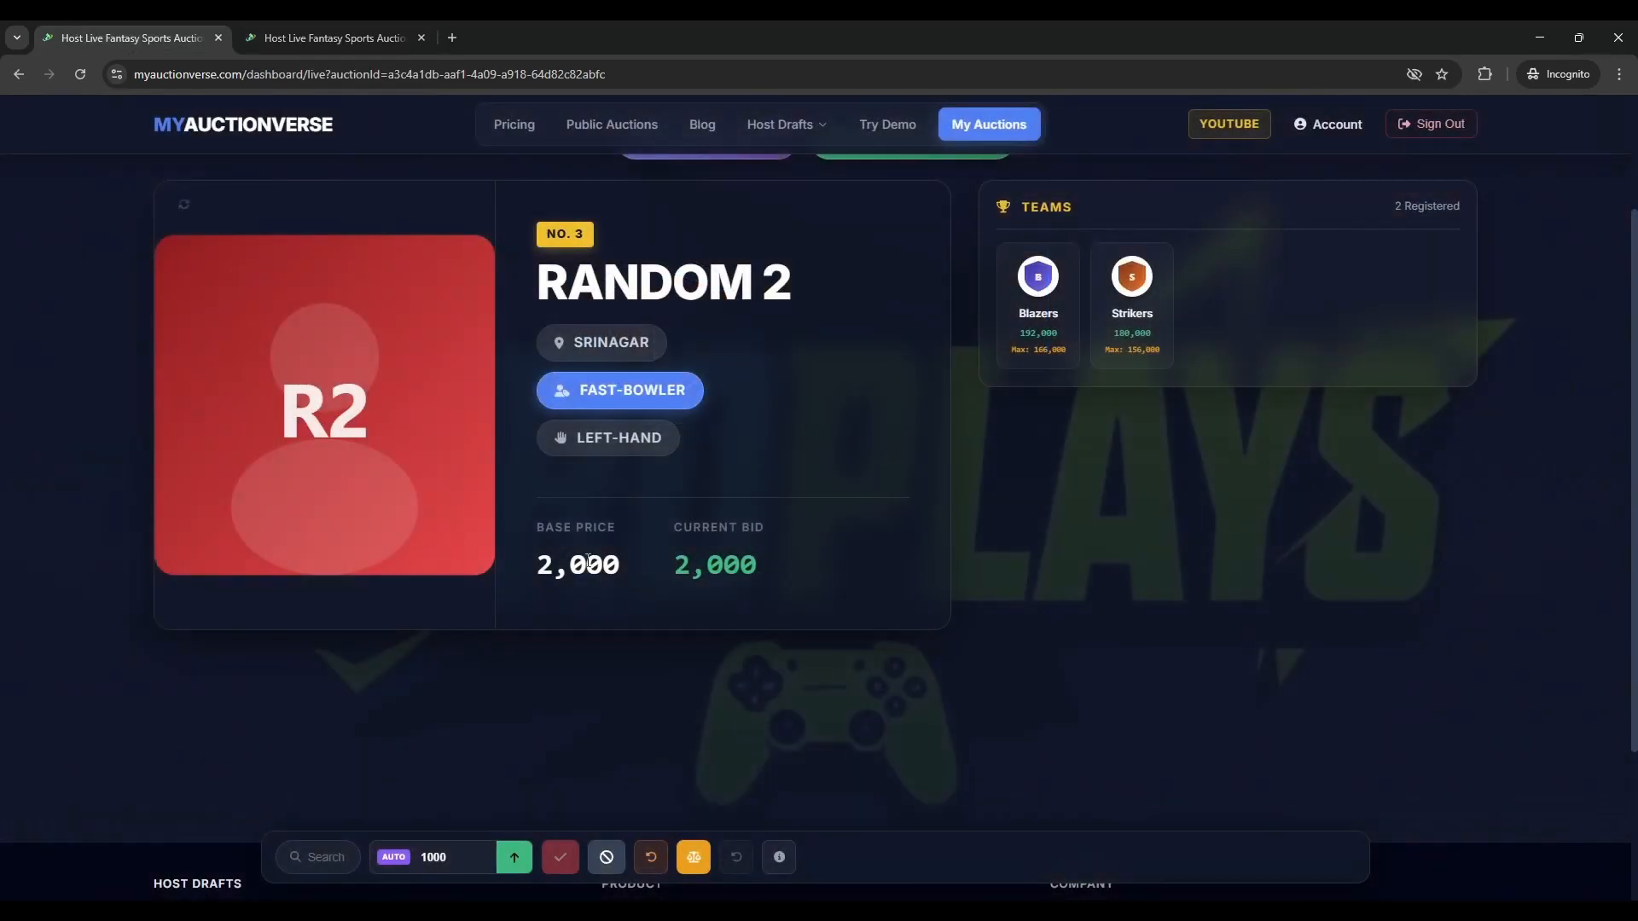
pyautogui.scroll(1, 588, 560)
pyautogui.moveTo(793, 367); pyautogui.dragTo(641, 374)
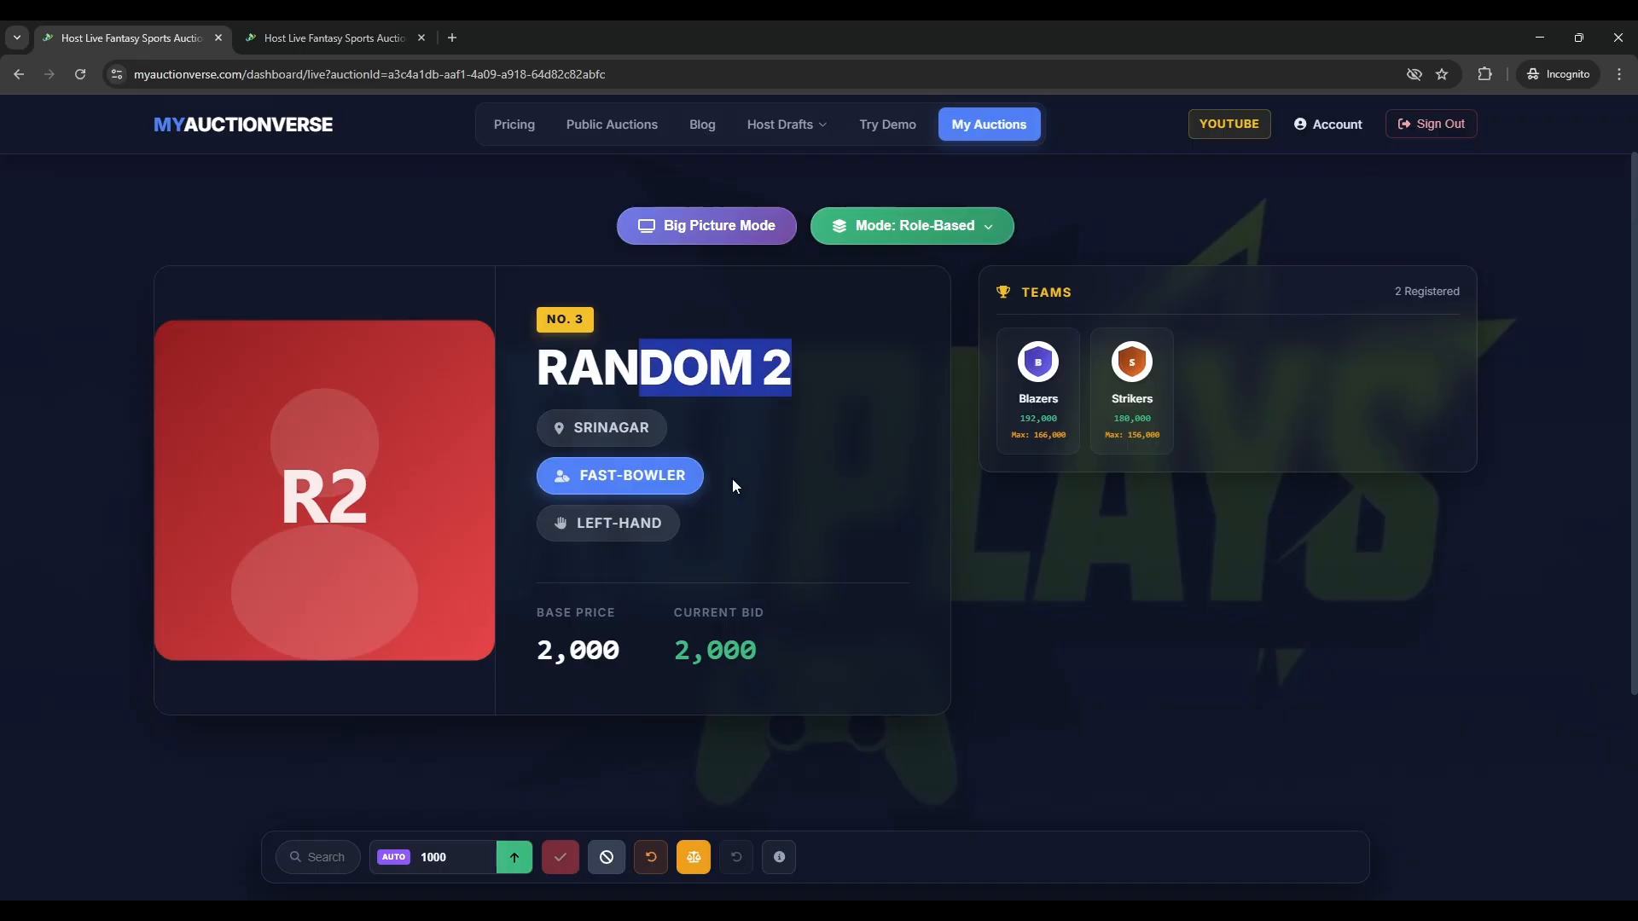
pyautogui.click(733, 481)
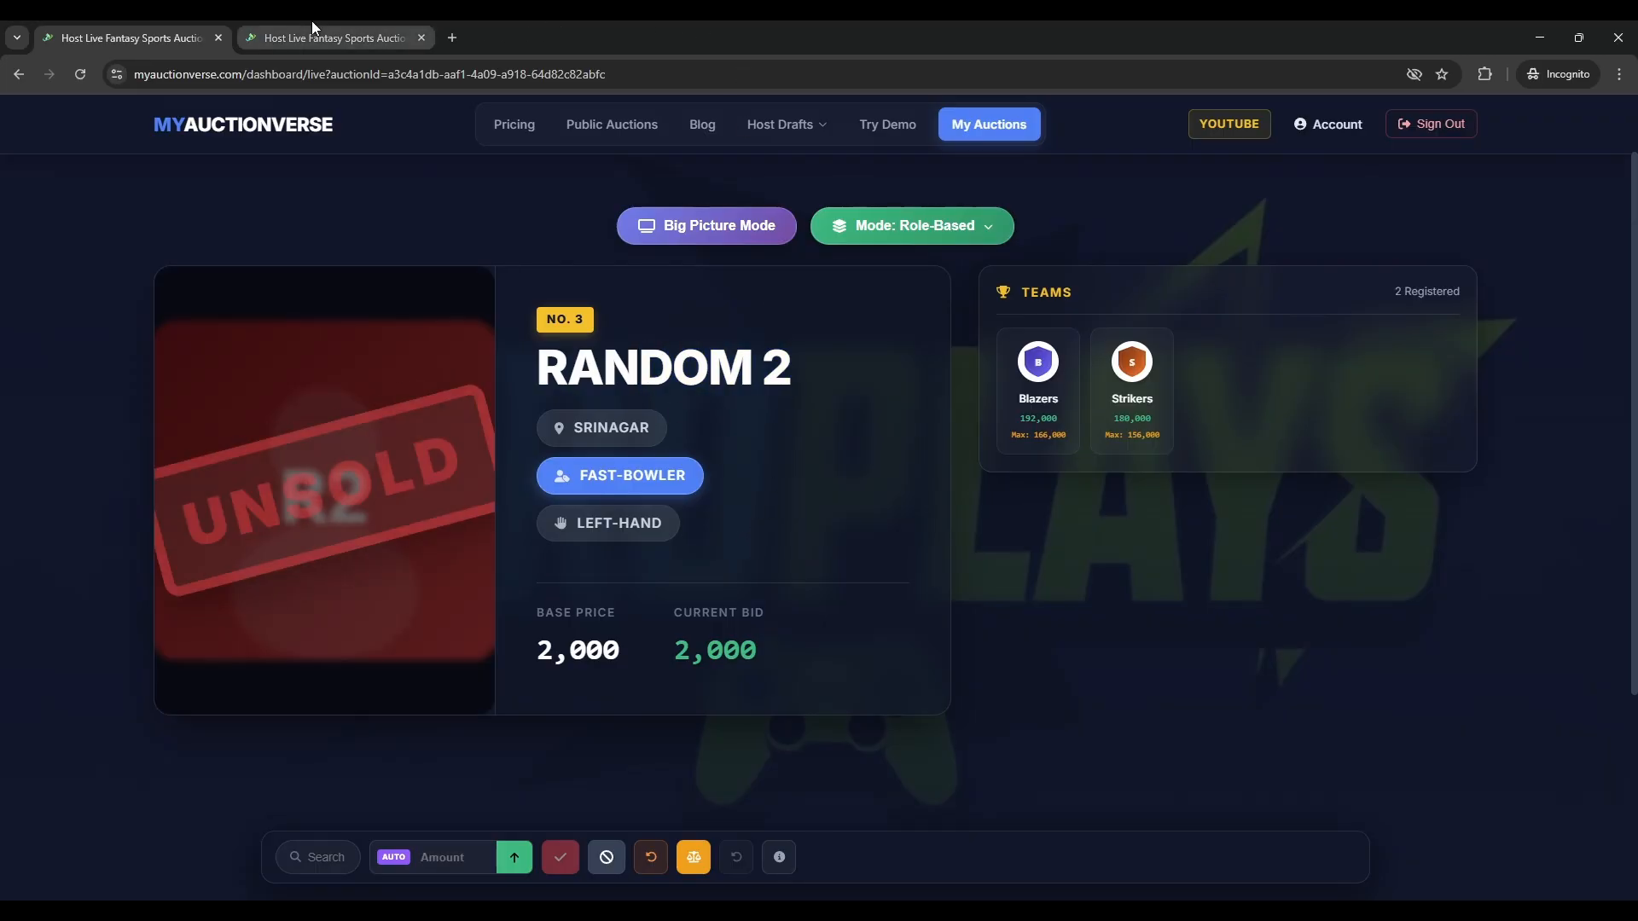
pyautogui.click(310, 35)
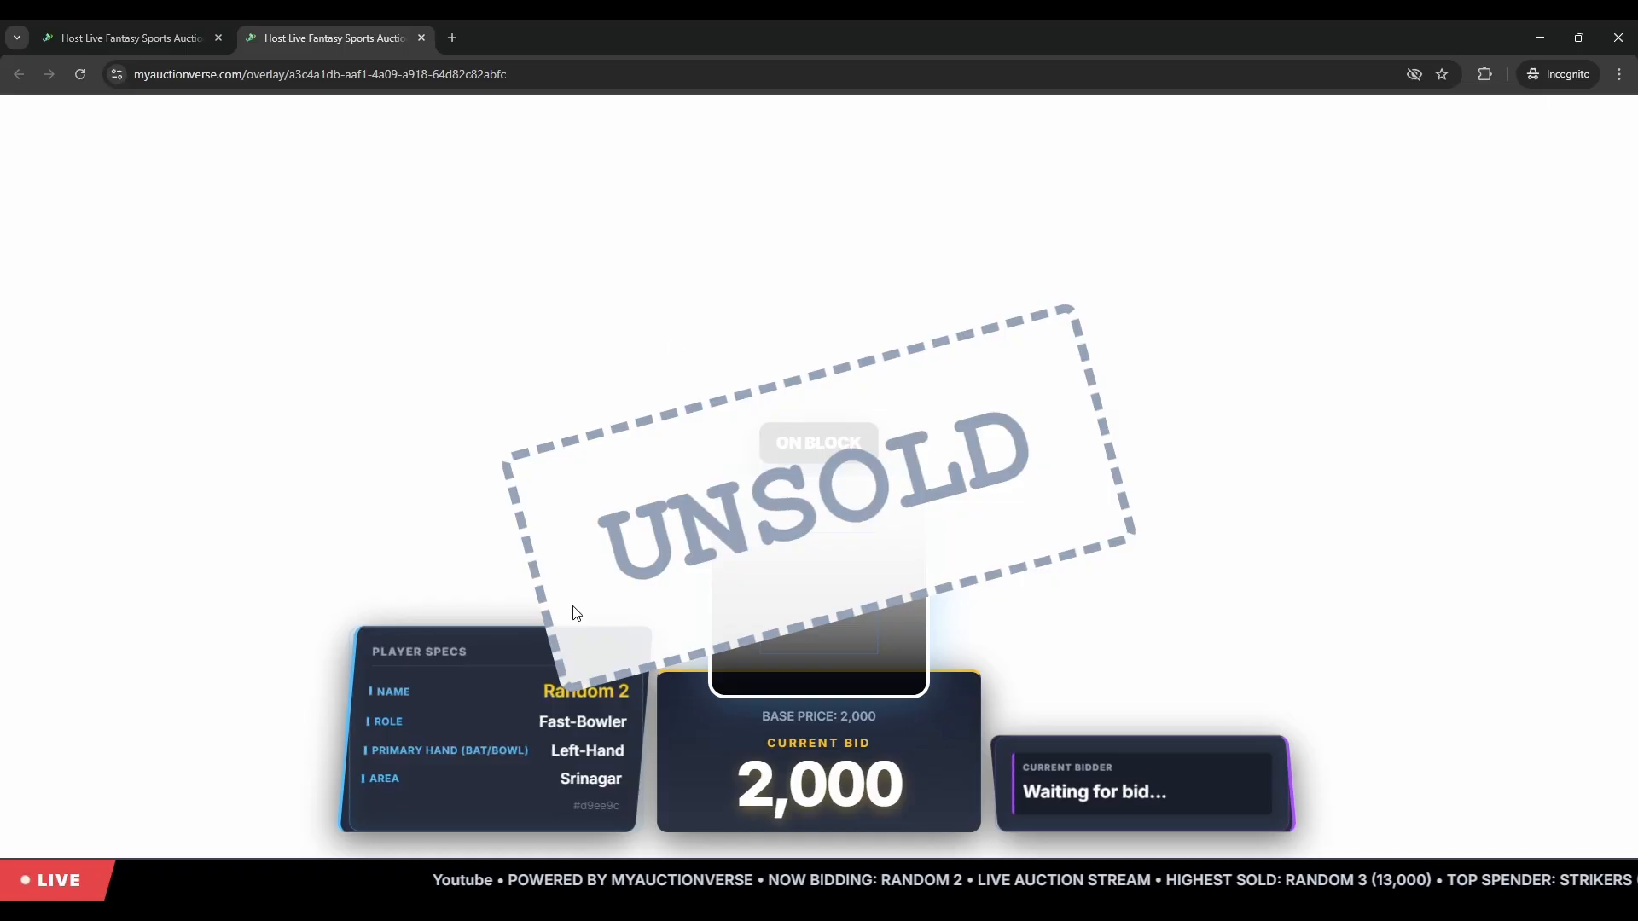
# - Close the stream overlay tab and go to the MyAuctionVerse home page
pyautogui.click(193, 27)
pyautogui.scroll(1, 698, 462)
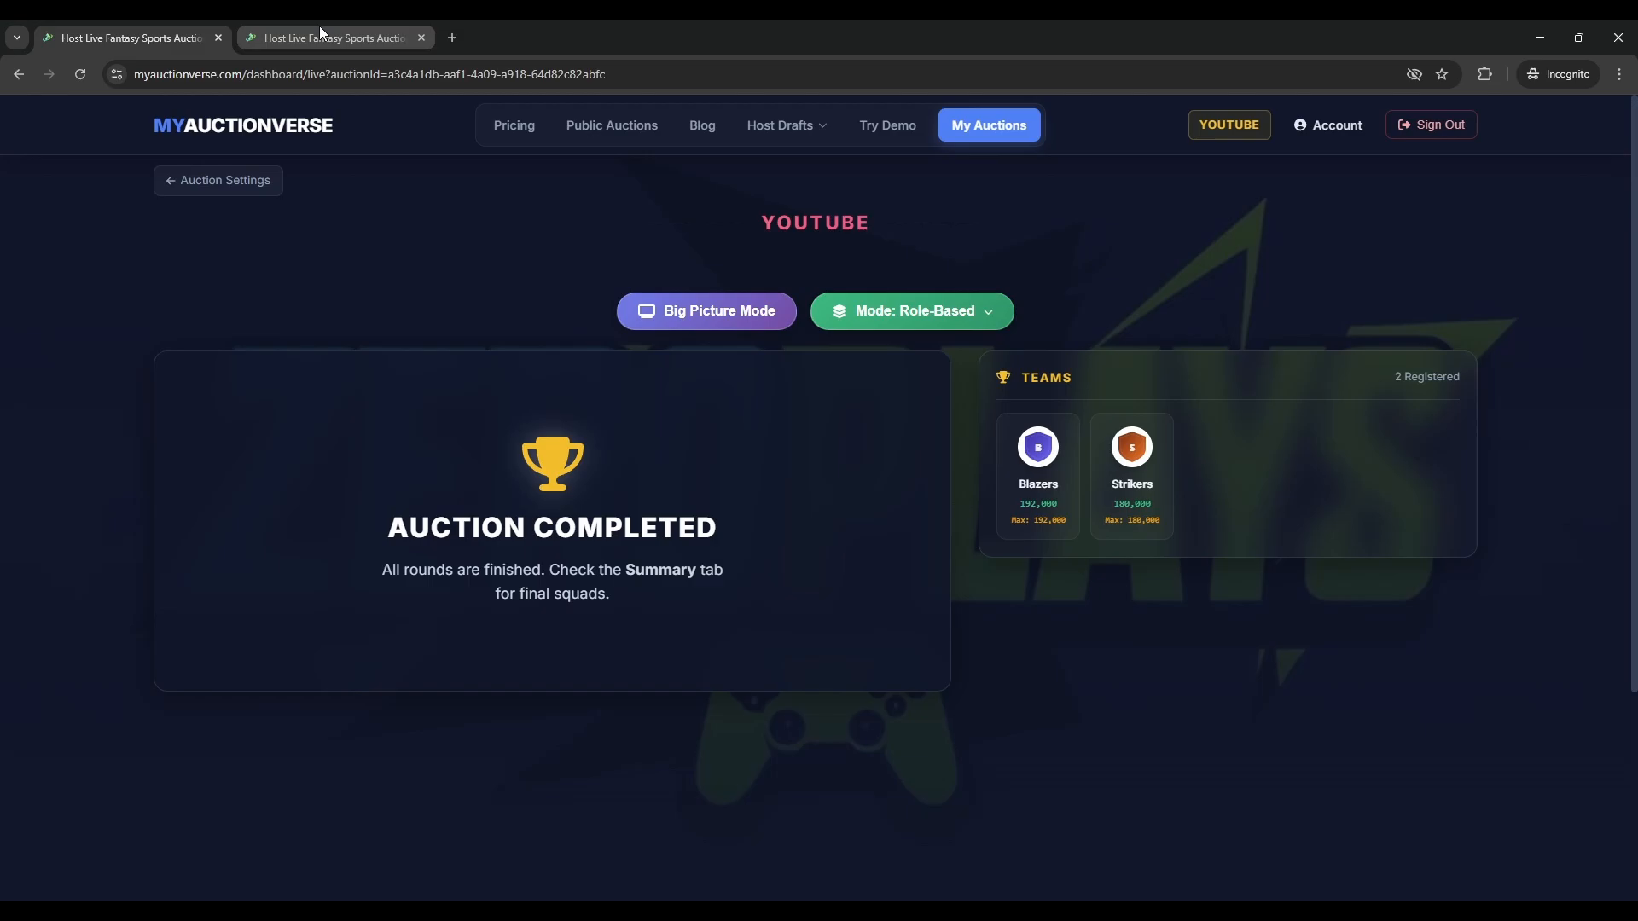
pyautogui.click(421, 37)
pyautogui.click(220, 136)
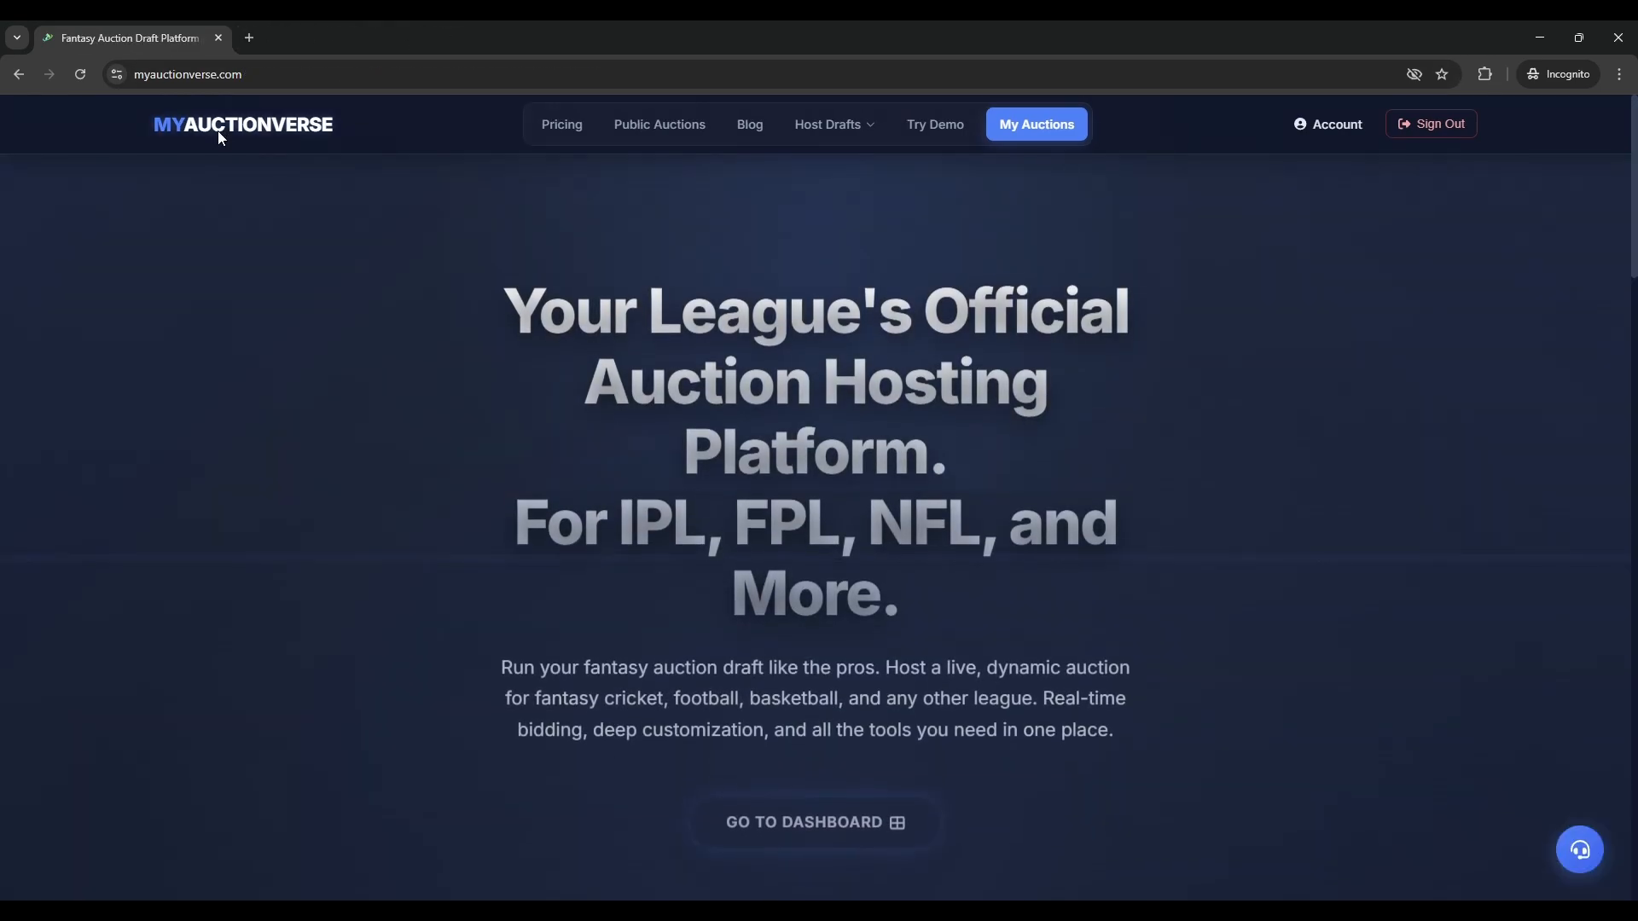
# - Look over the Contact page's form fields, then go back to the home page
pyautogui.click(1580, 851)
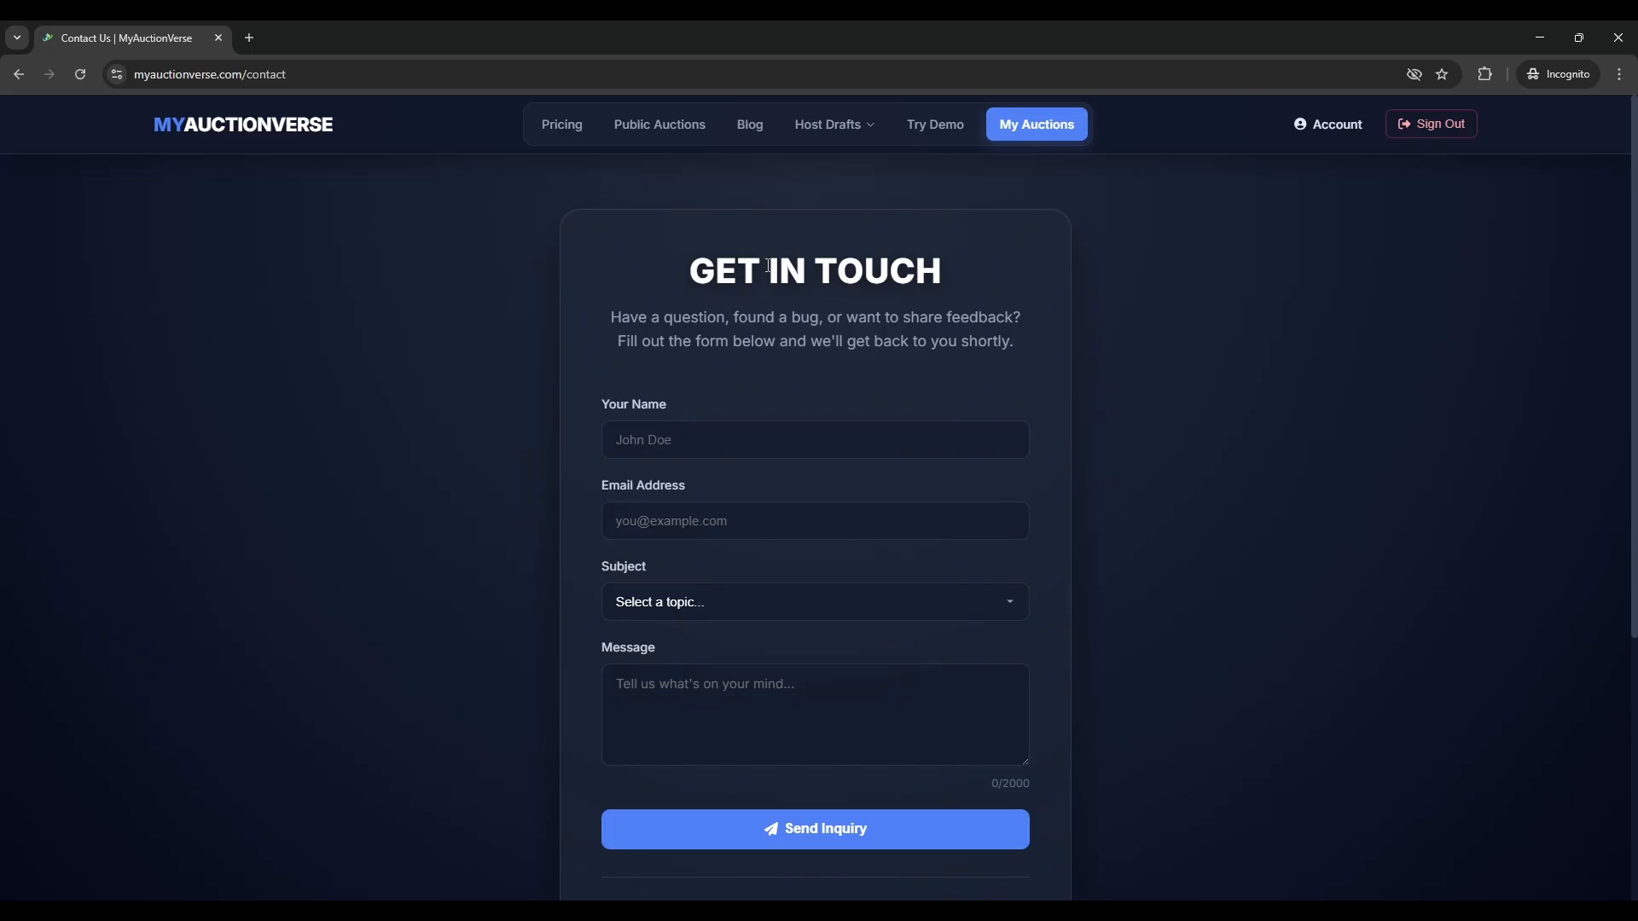
pyautogui.scroll(-2, 728, 345)
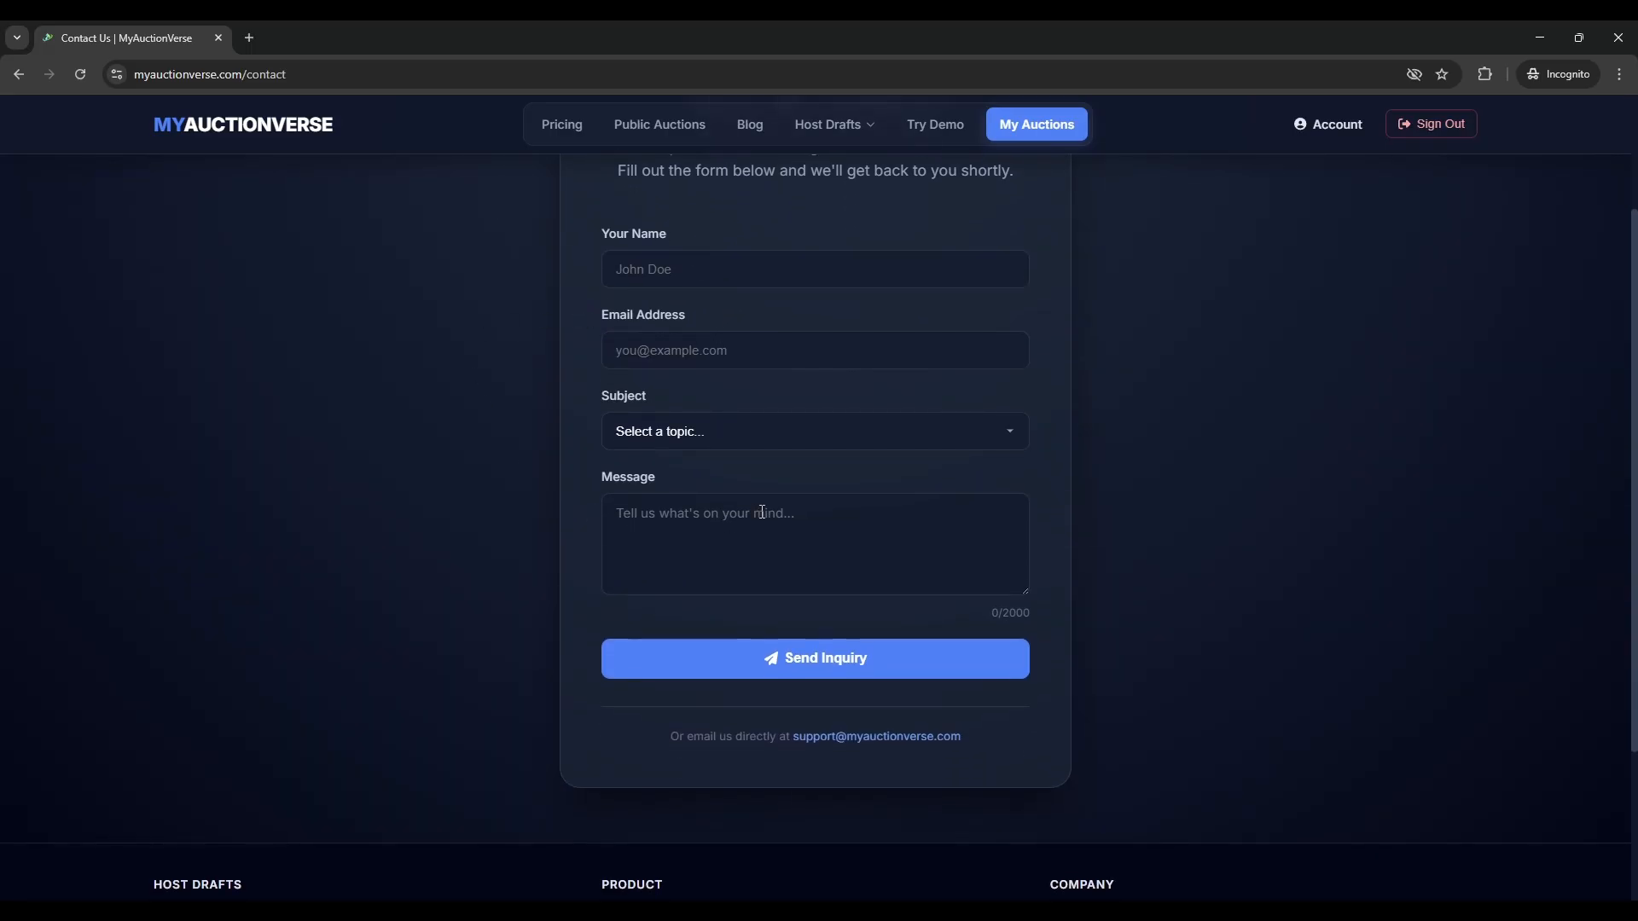
pyautogui.scroll(2, 768, 503)
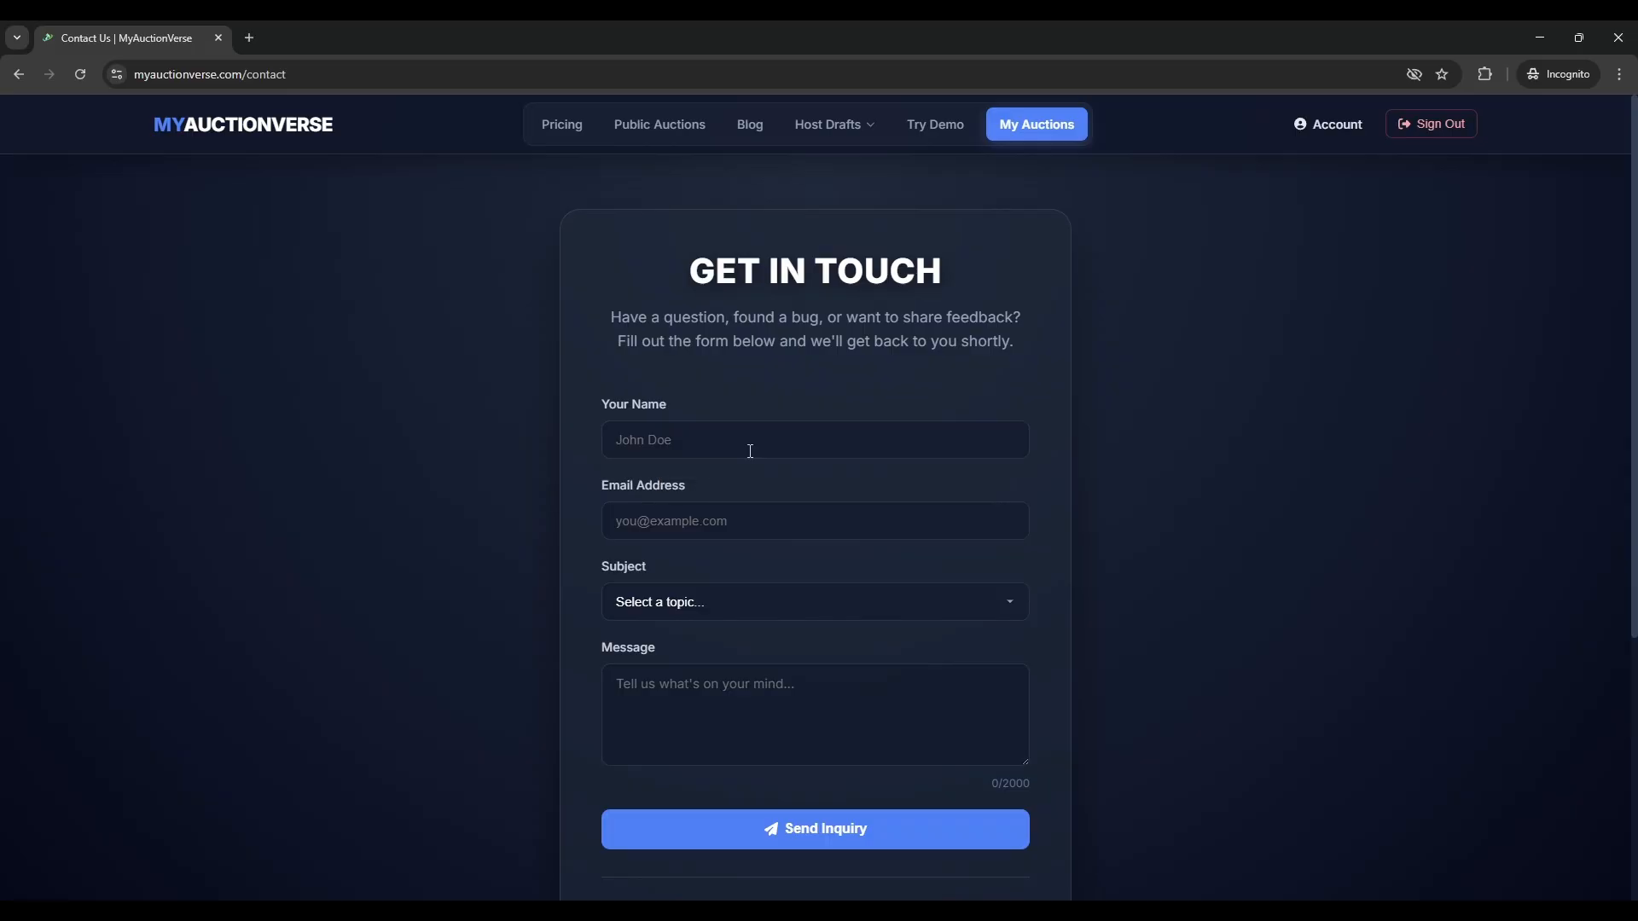
pyautogui.click(750, 613)
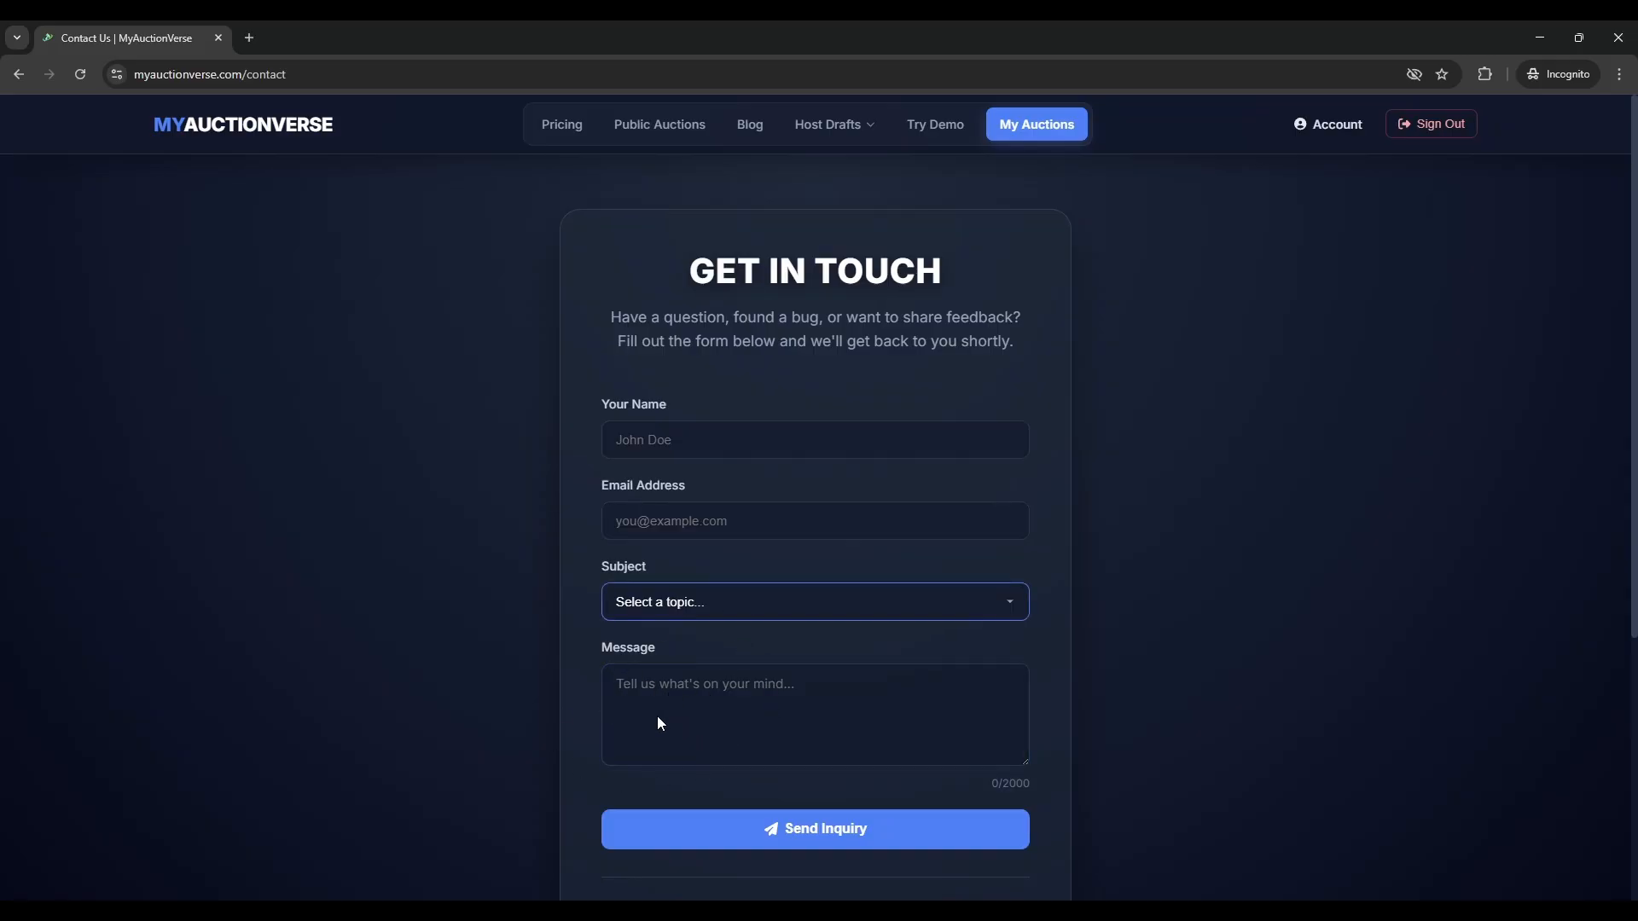
pyautogui.click(828, 511)
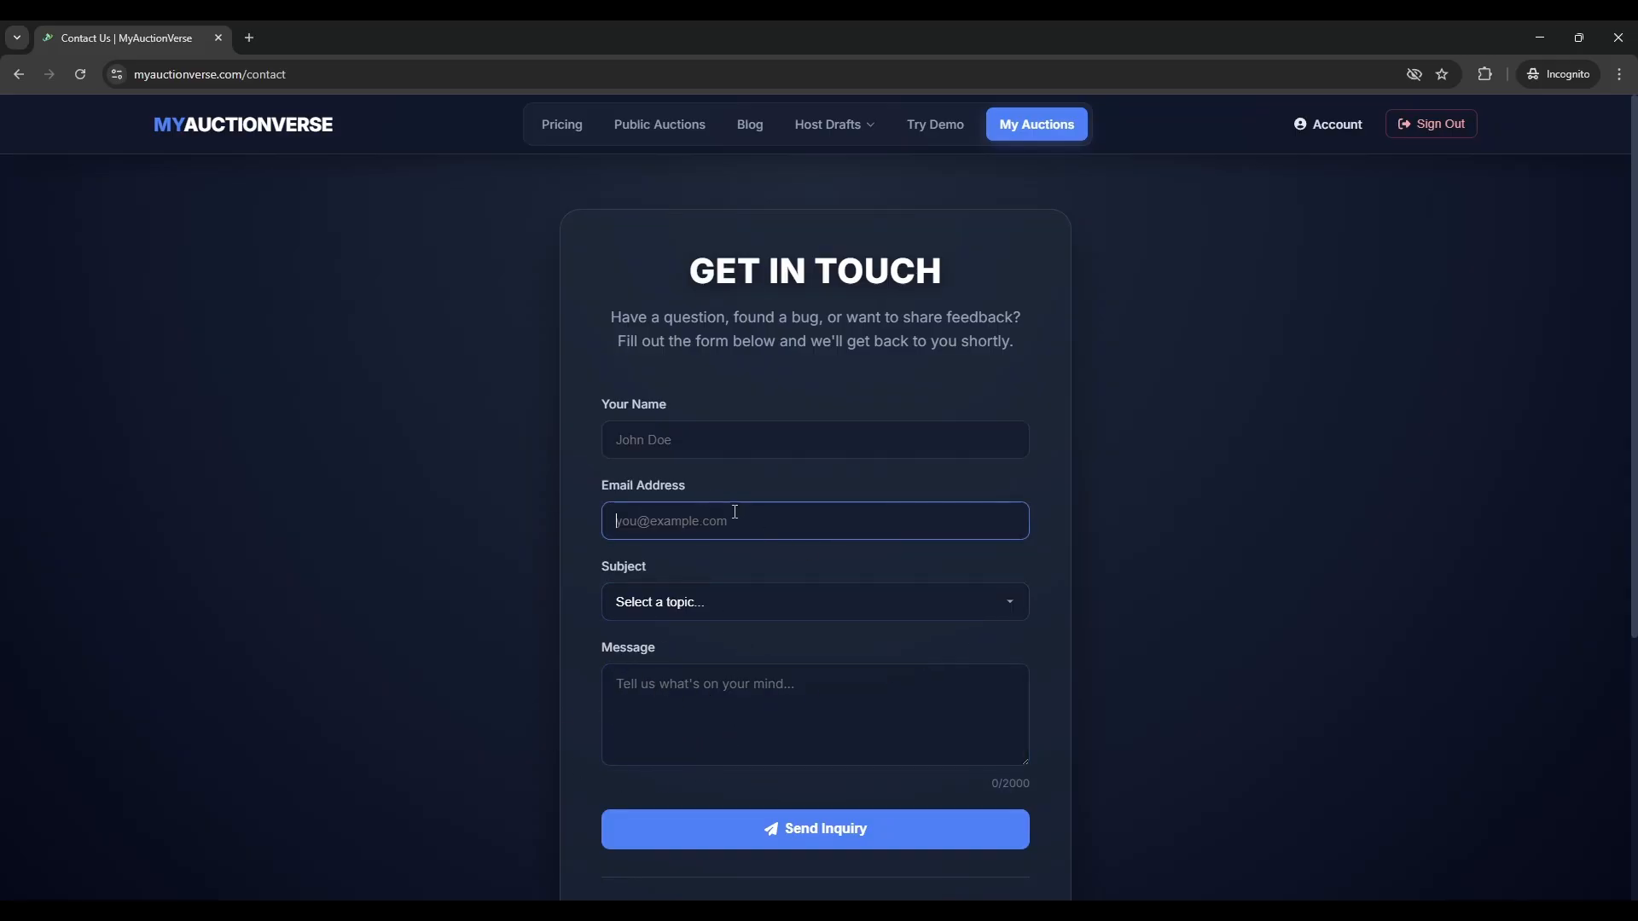
pyautogui.scroll(-3, 735, 512)
pyautogui.moveTo(962, 650); pyautogui.dragTo(786, 658)
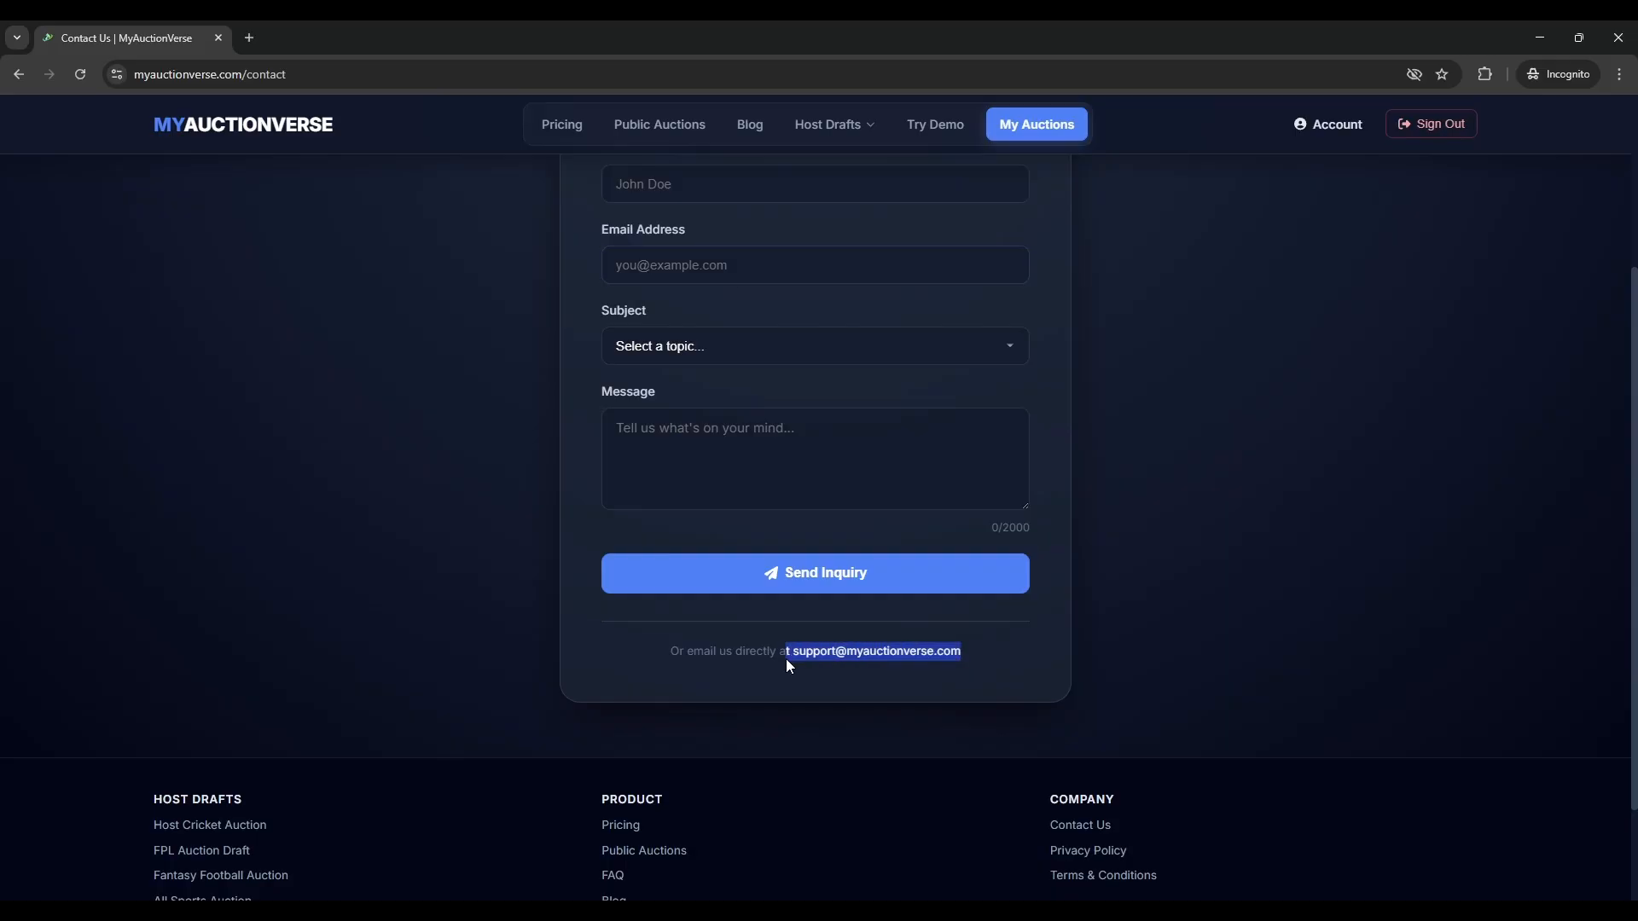
pyautogui.click(1126, 644)
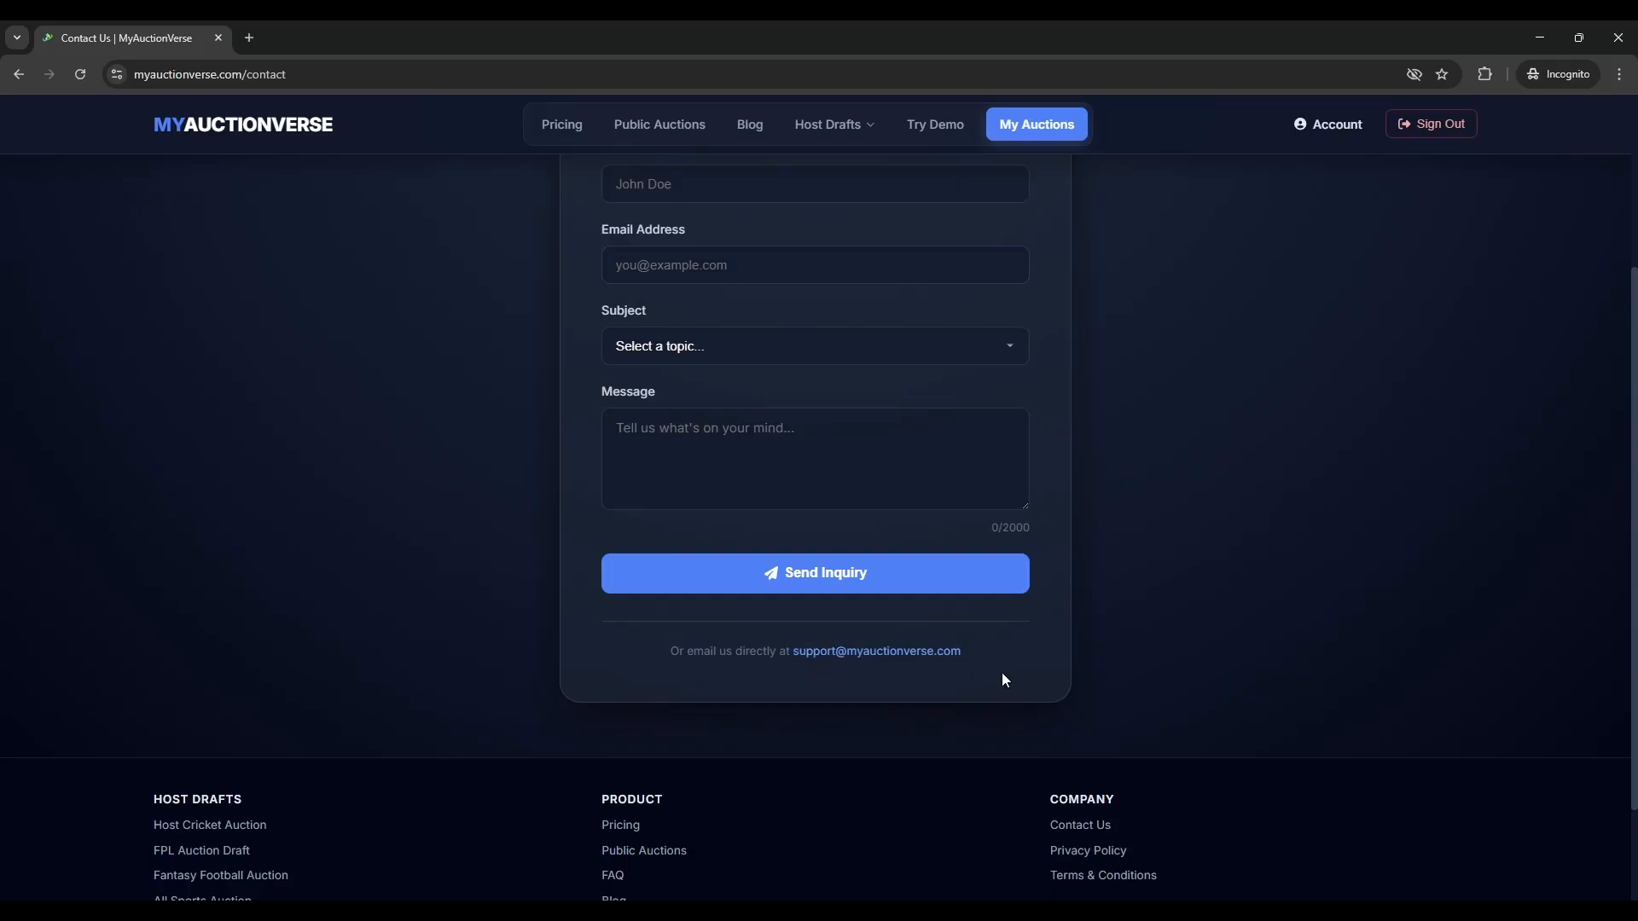
pyautogui.scroll(3, 1003, 673)
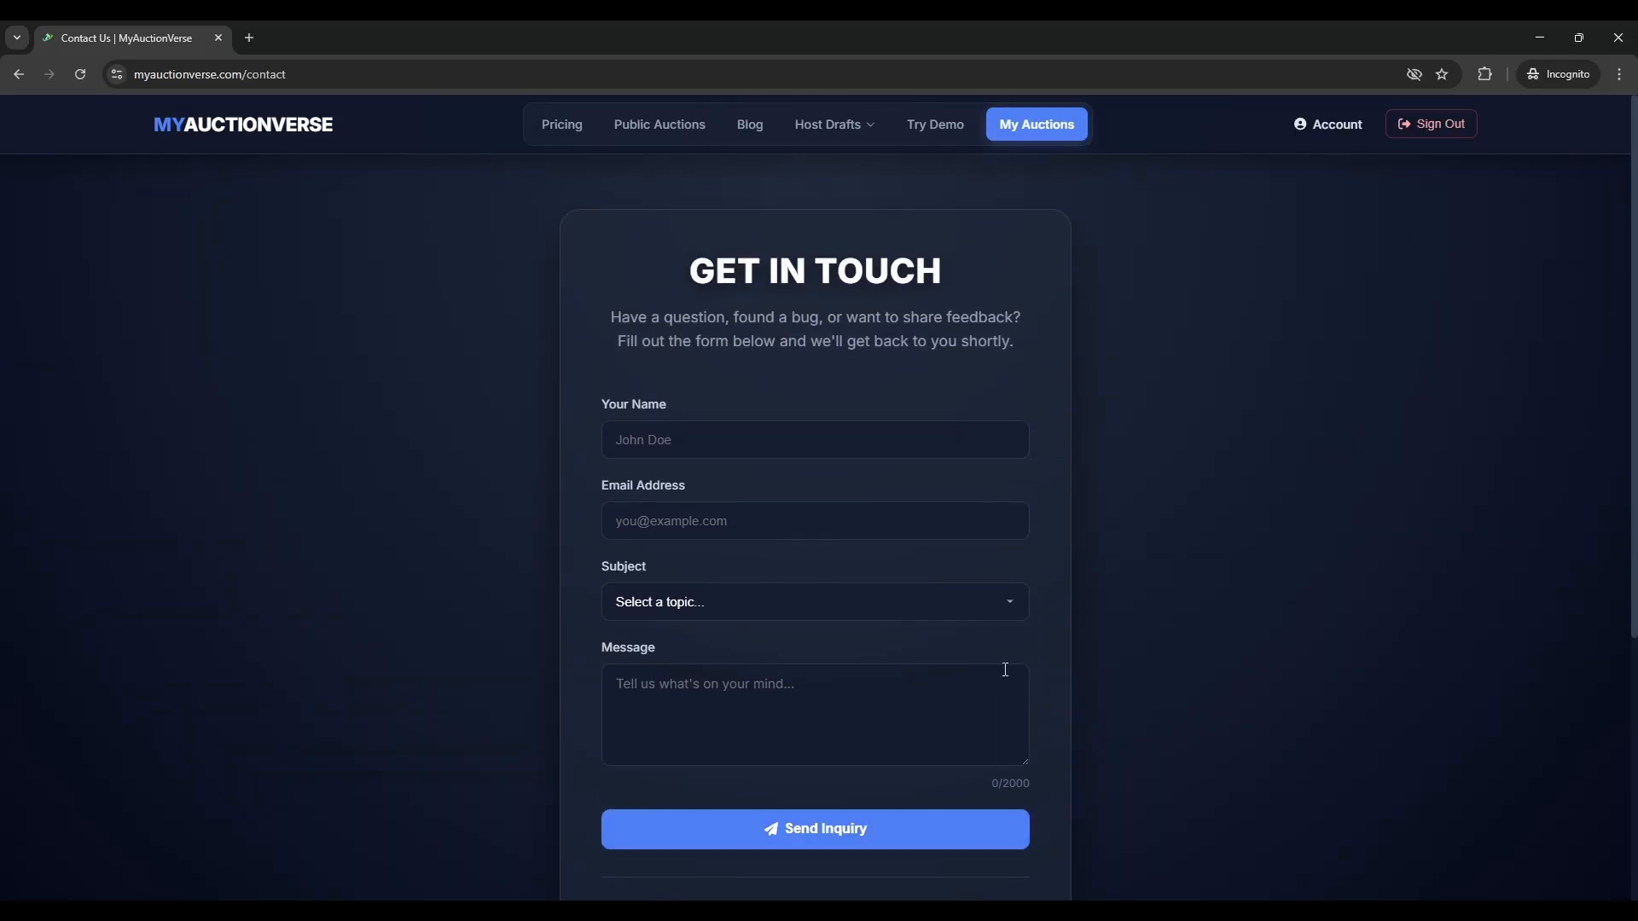
pyautogui.click(243, 135)
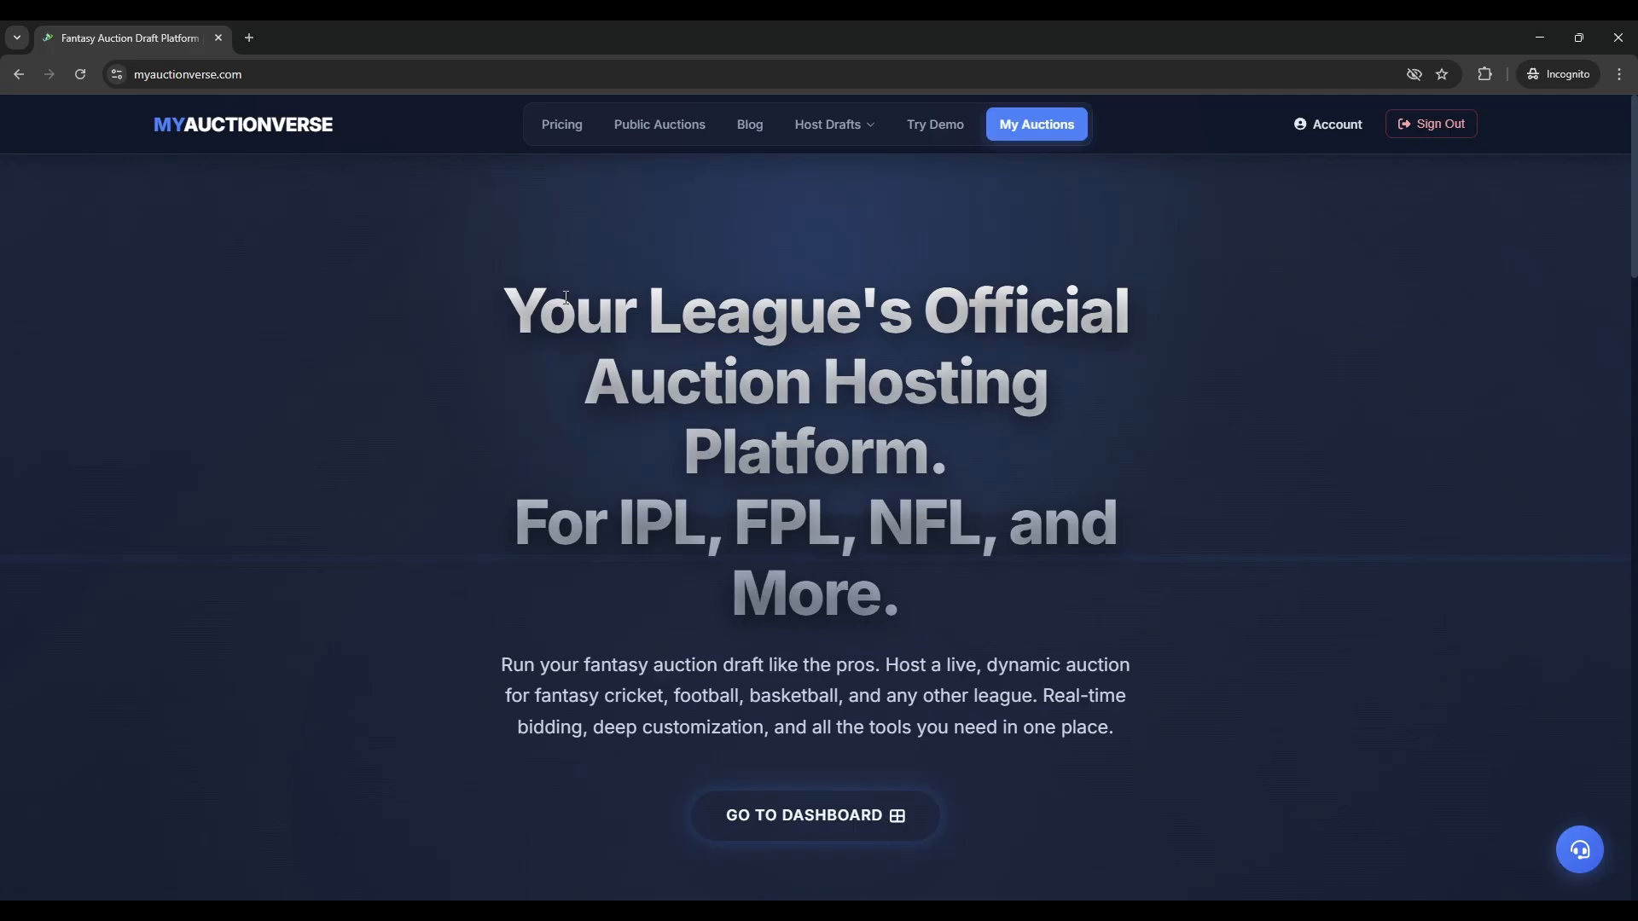
# - Open the demo auction's Admin Command Center, cancel an Add Team form, and browse its sections
pyautogui.click(934, 123)
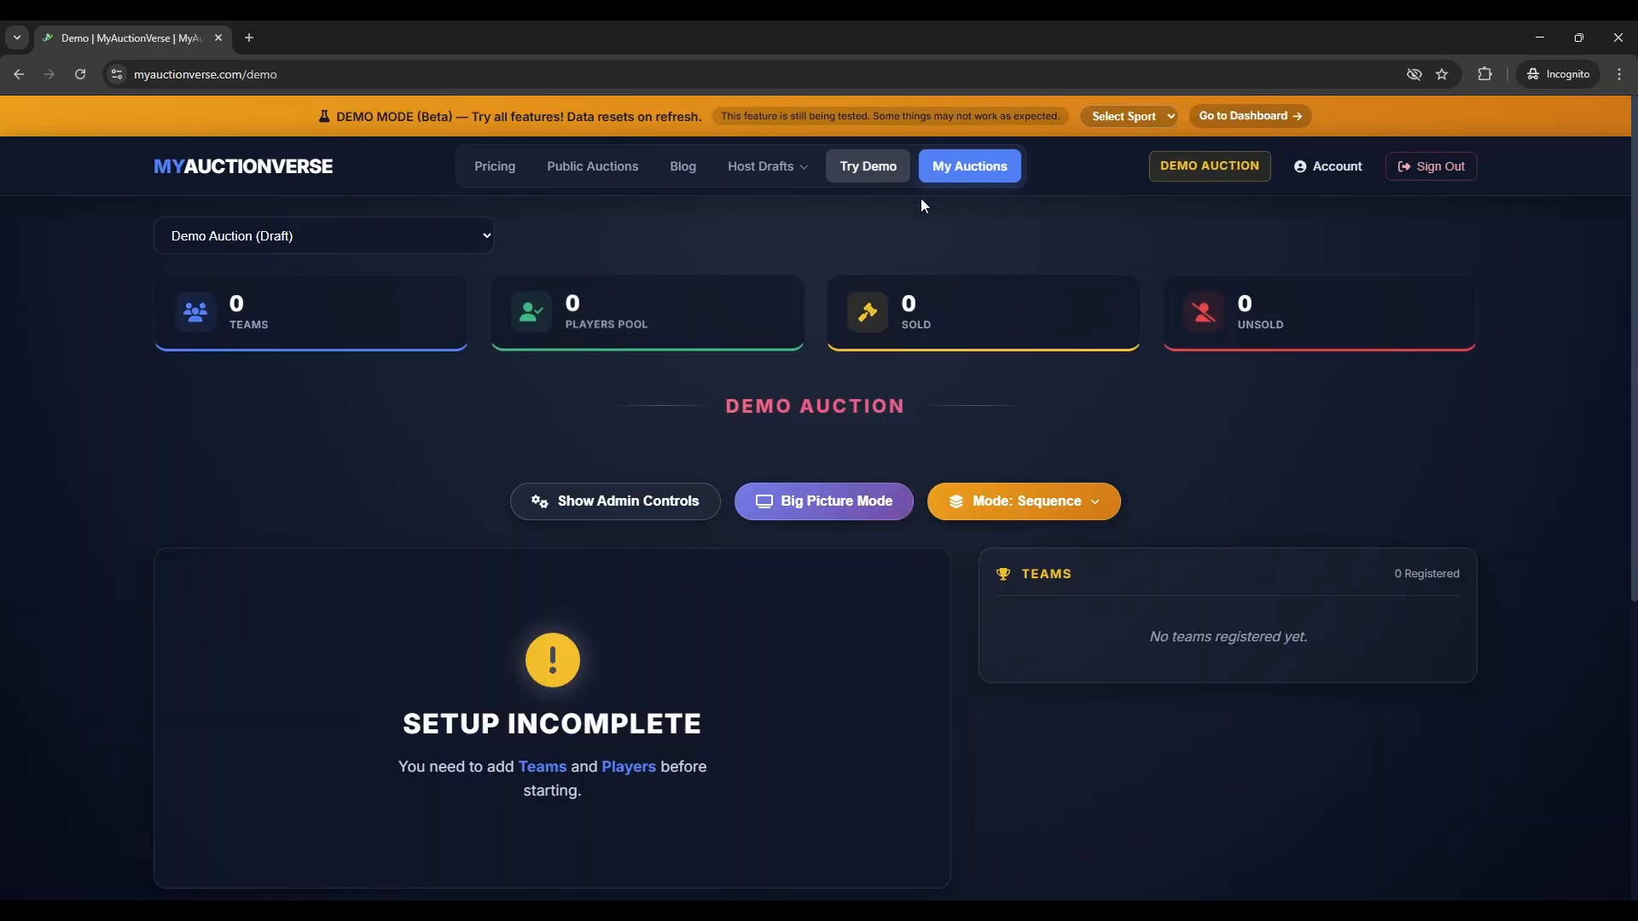
pyautogui.click(580, 509)
pyautogui.scroll(-3, 444, 504)
pyautogui.click(248, 493)
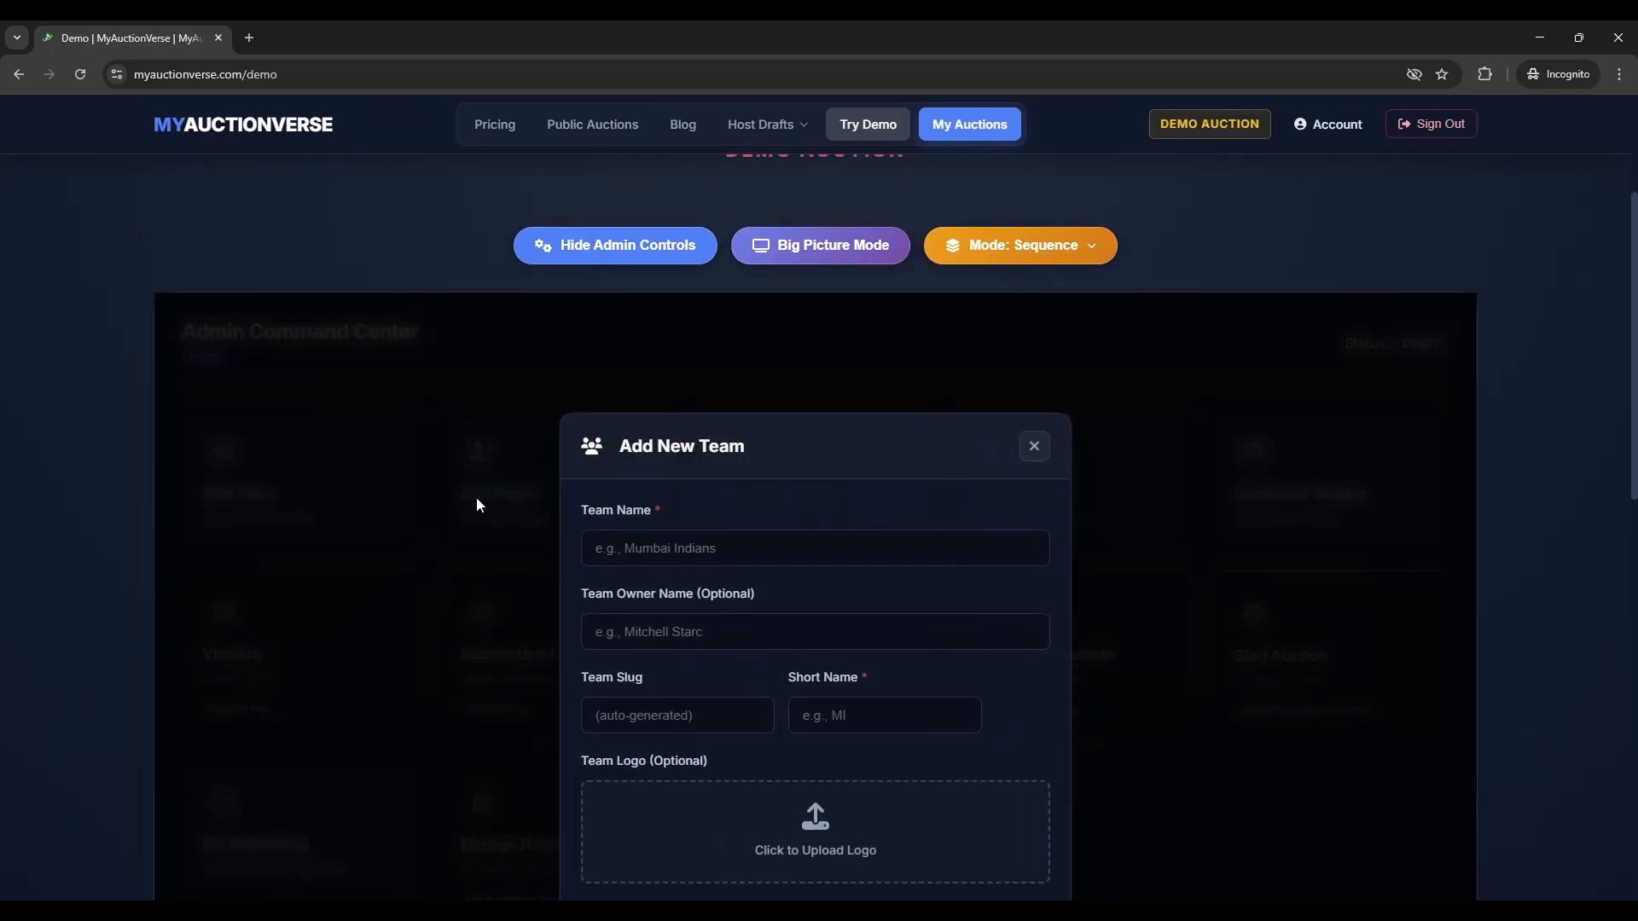
pyautogui.click(476, 505)
pyautogui.scroll(-6, 771, 667)
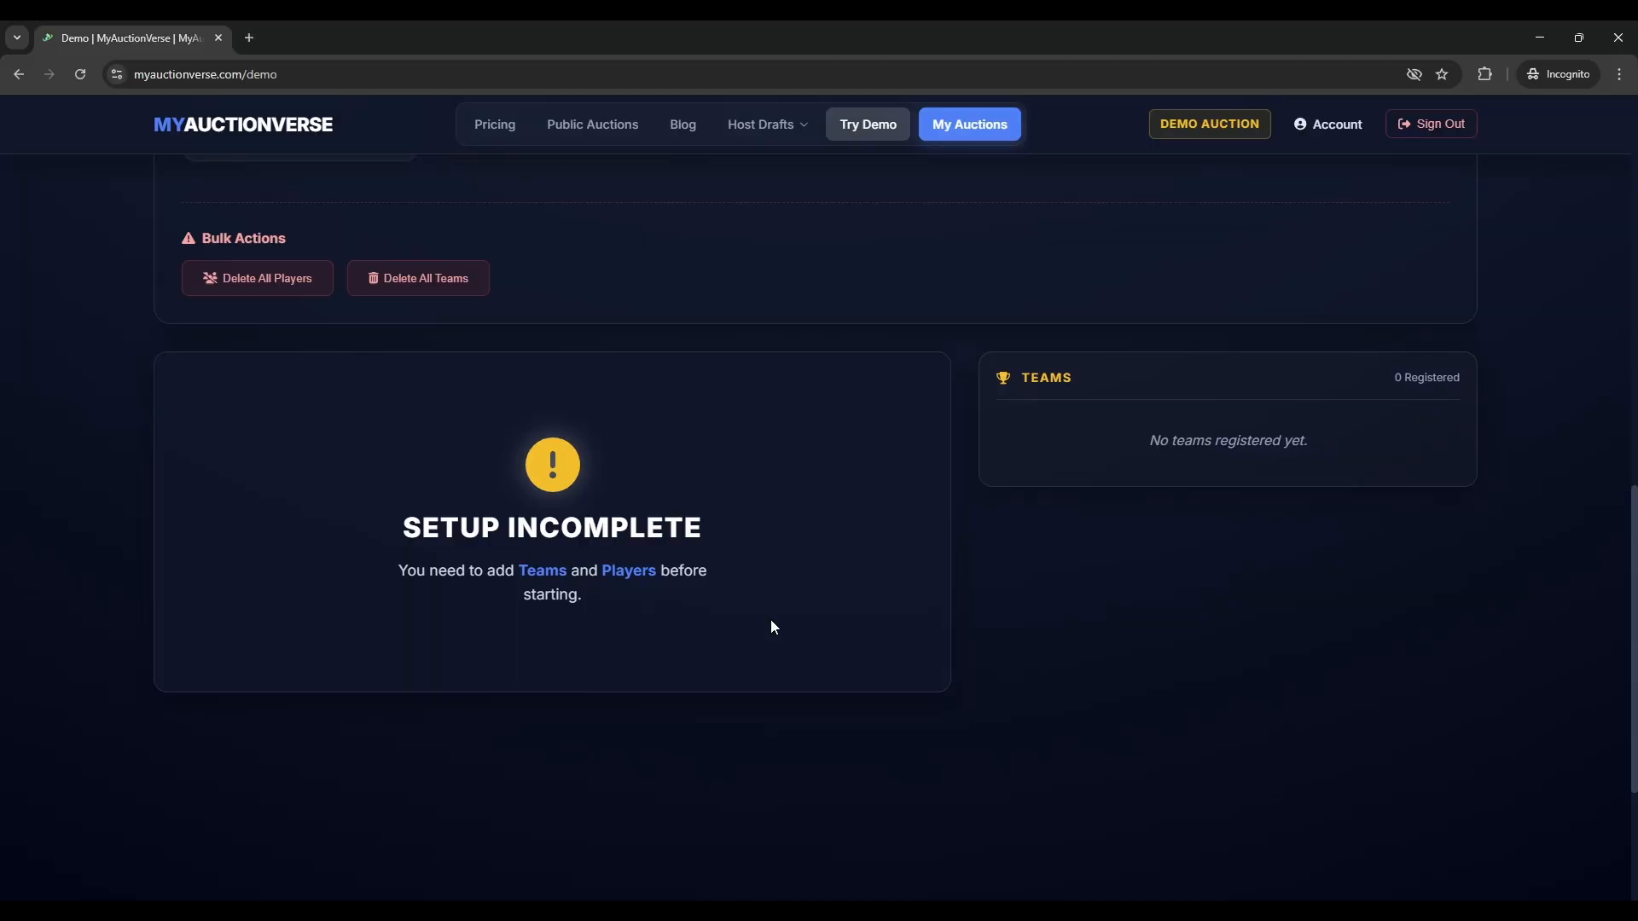
pyautogui.scroll(7, 770, 619)
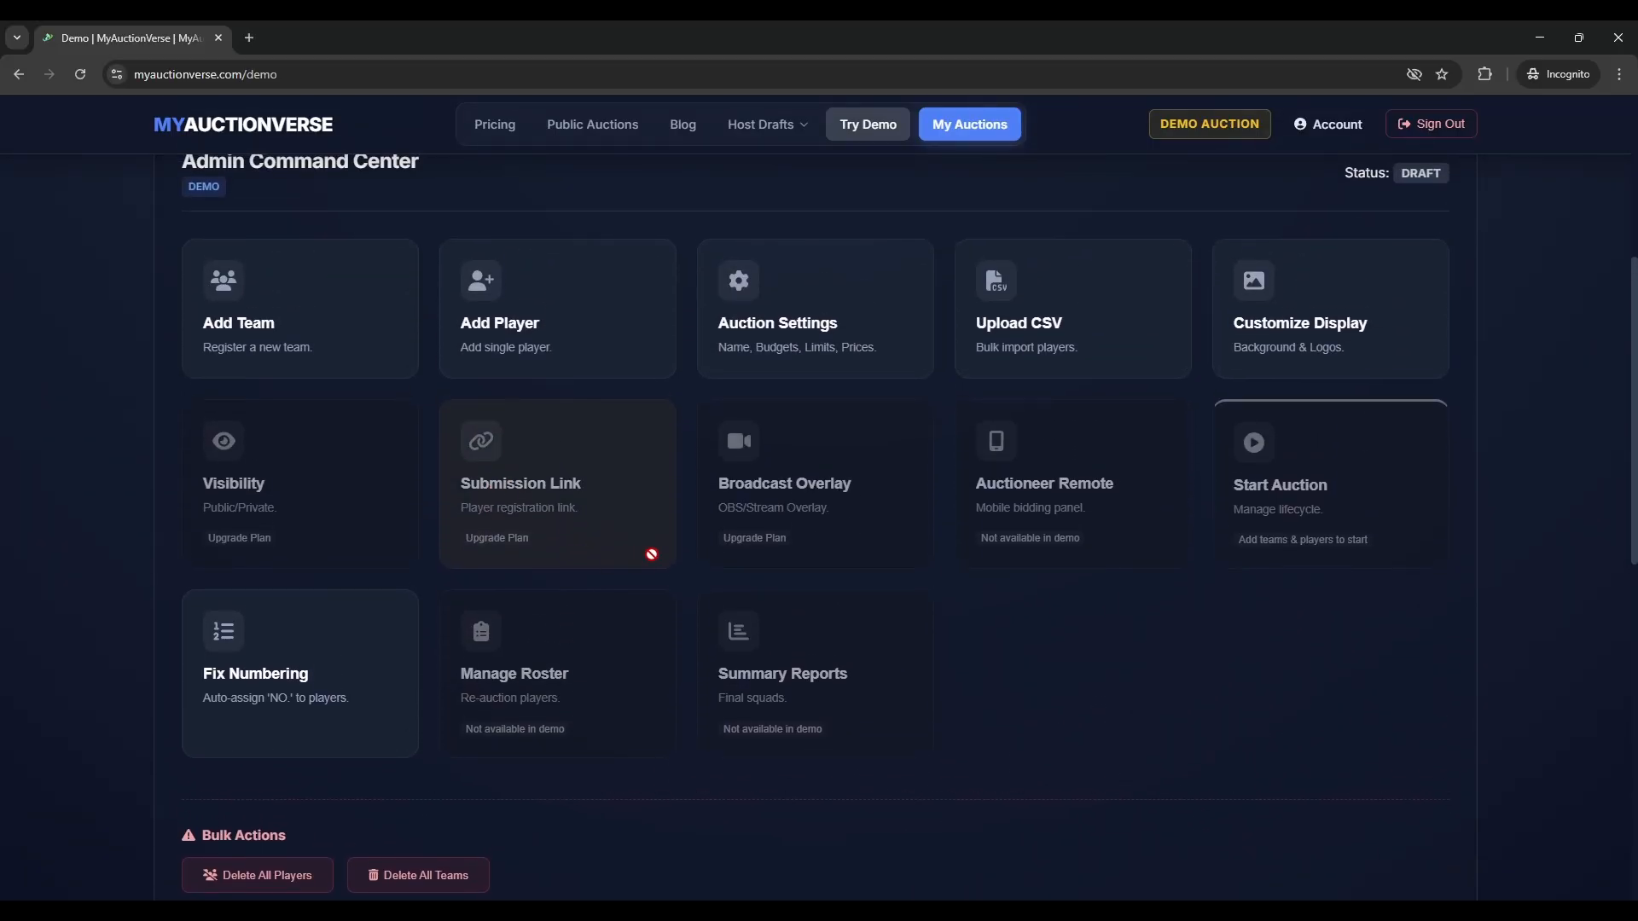
pyautogui.scroll(-5, 657, 571)
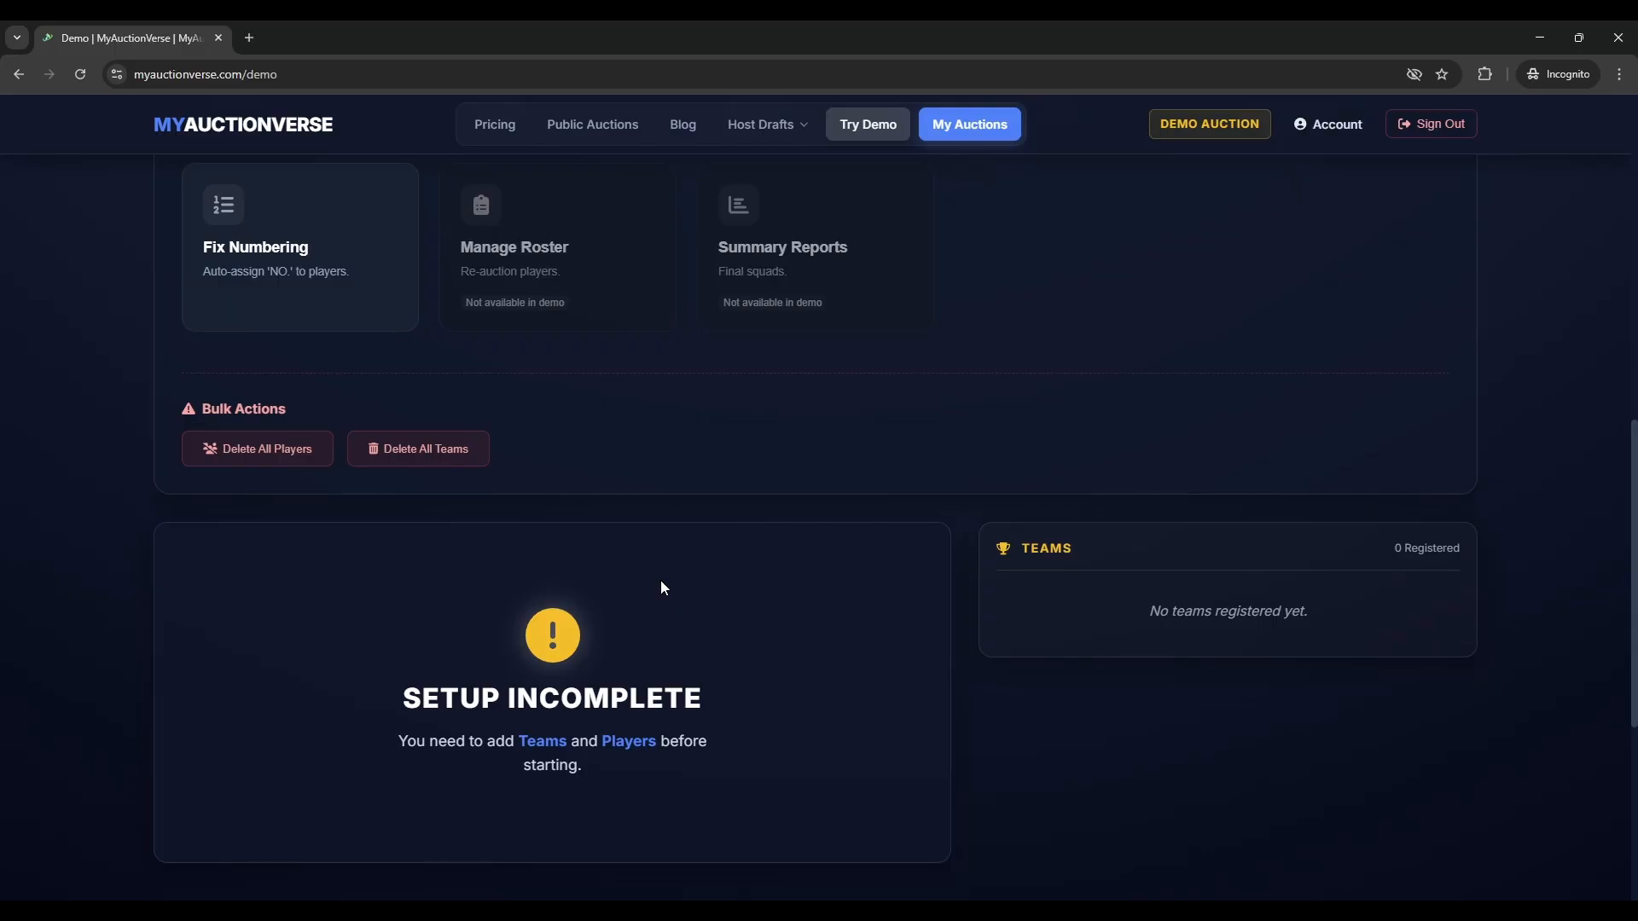
pyautogui.scroll(6, 664, 588)
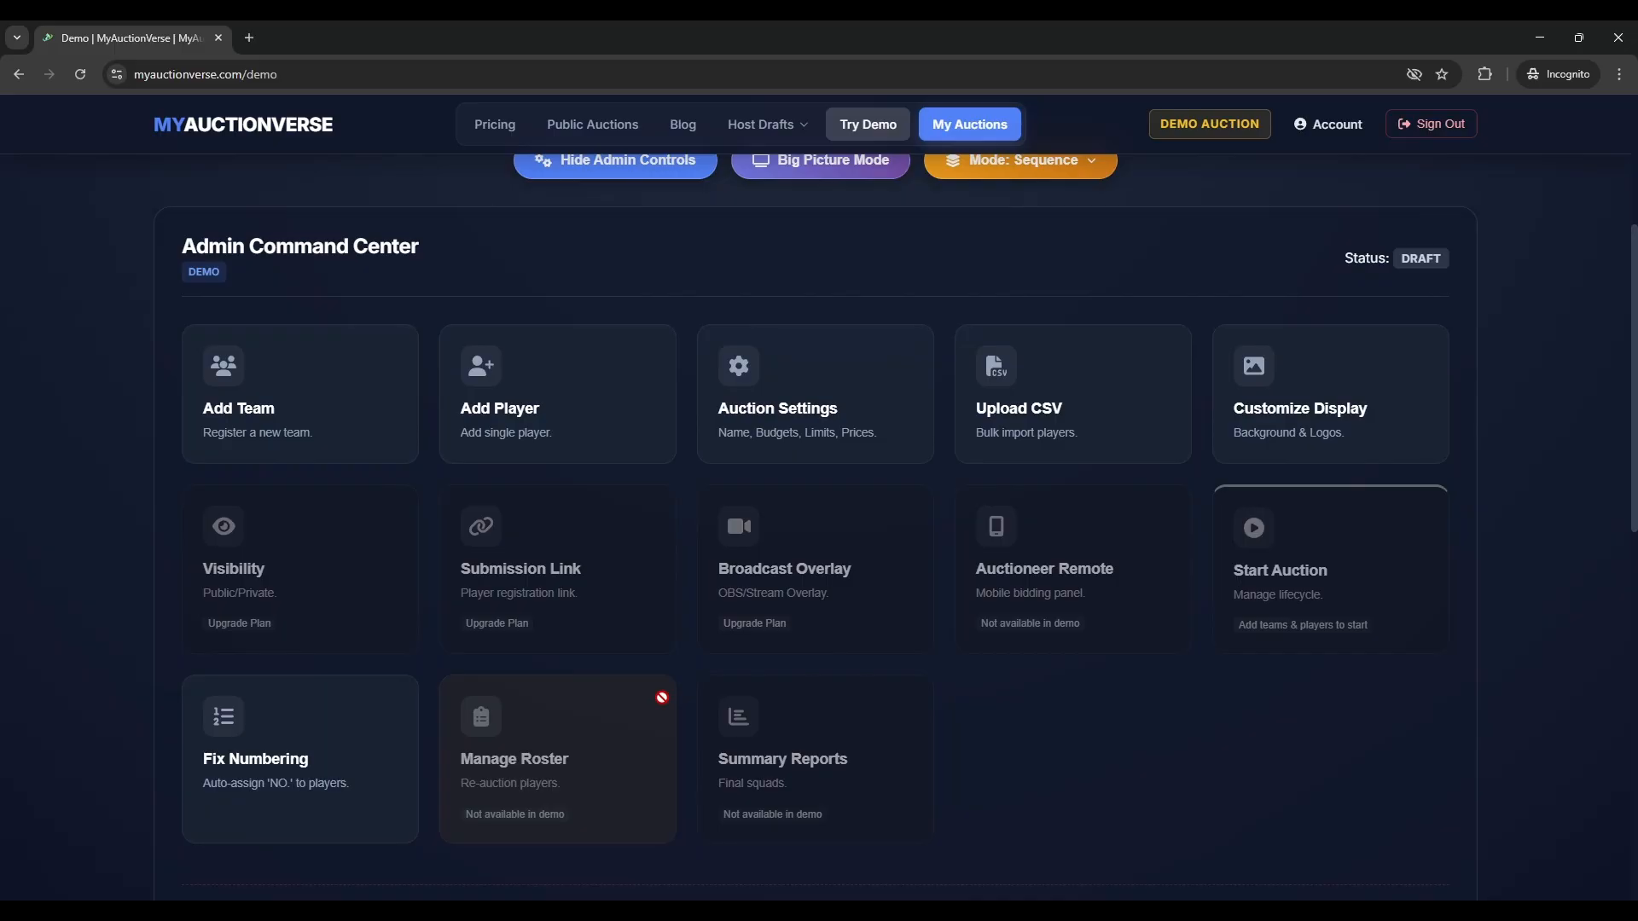
# - Import three players into the demo auction from a CSV file
pyautogui.click(990, 413)
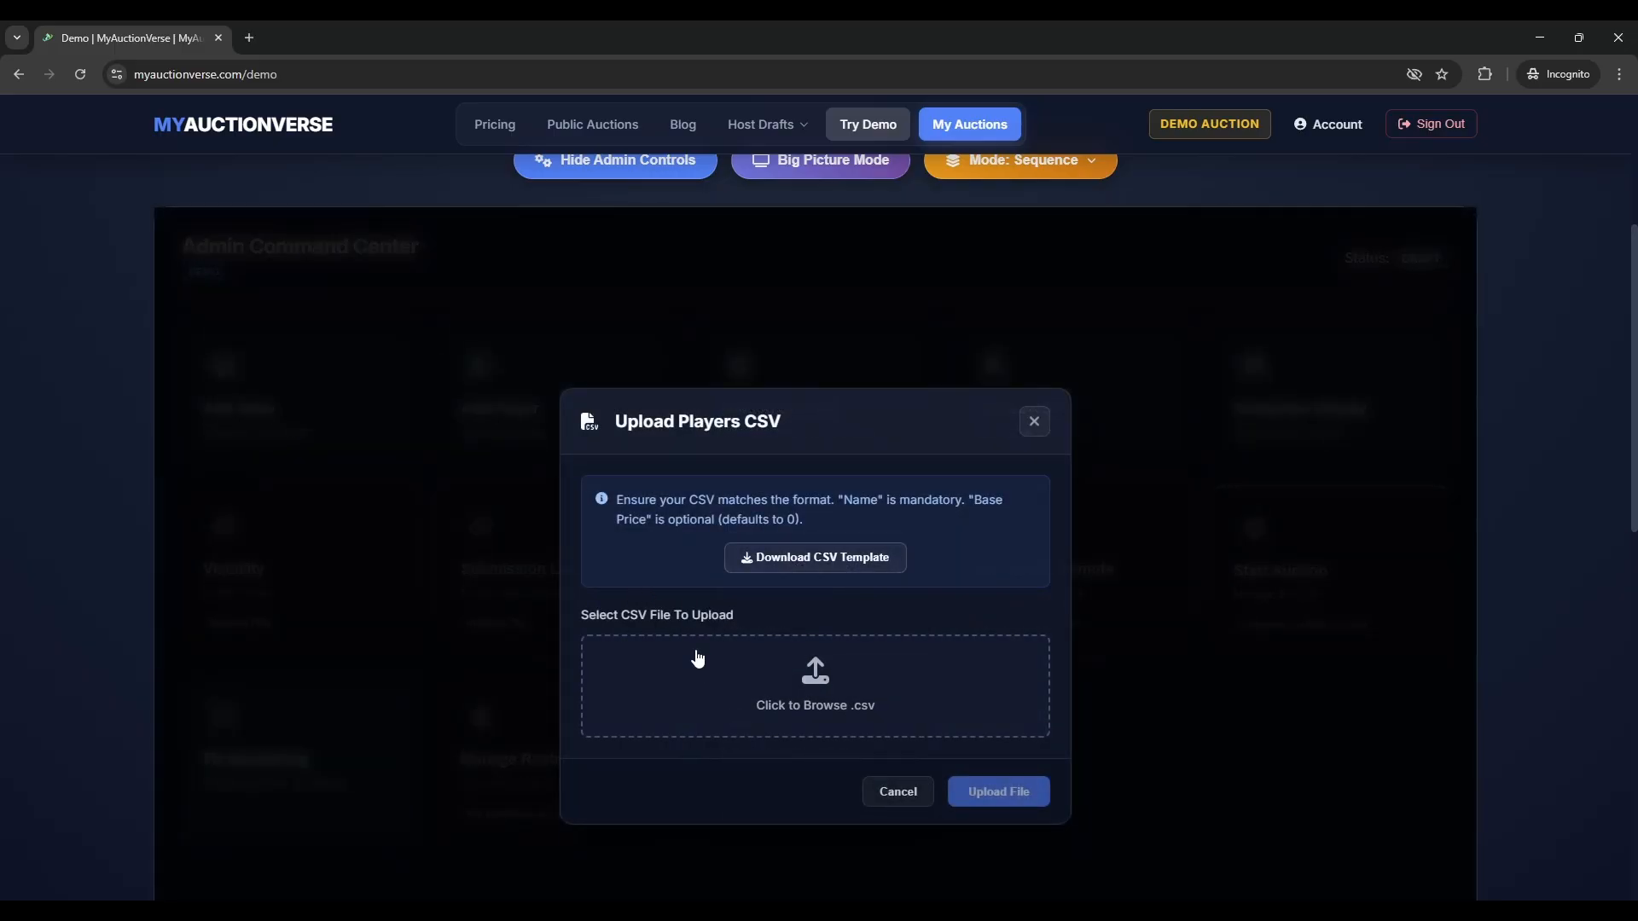
pyautogui.click(981, 725)
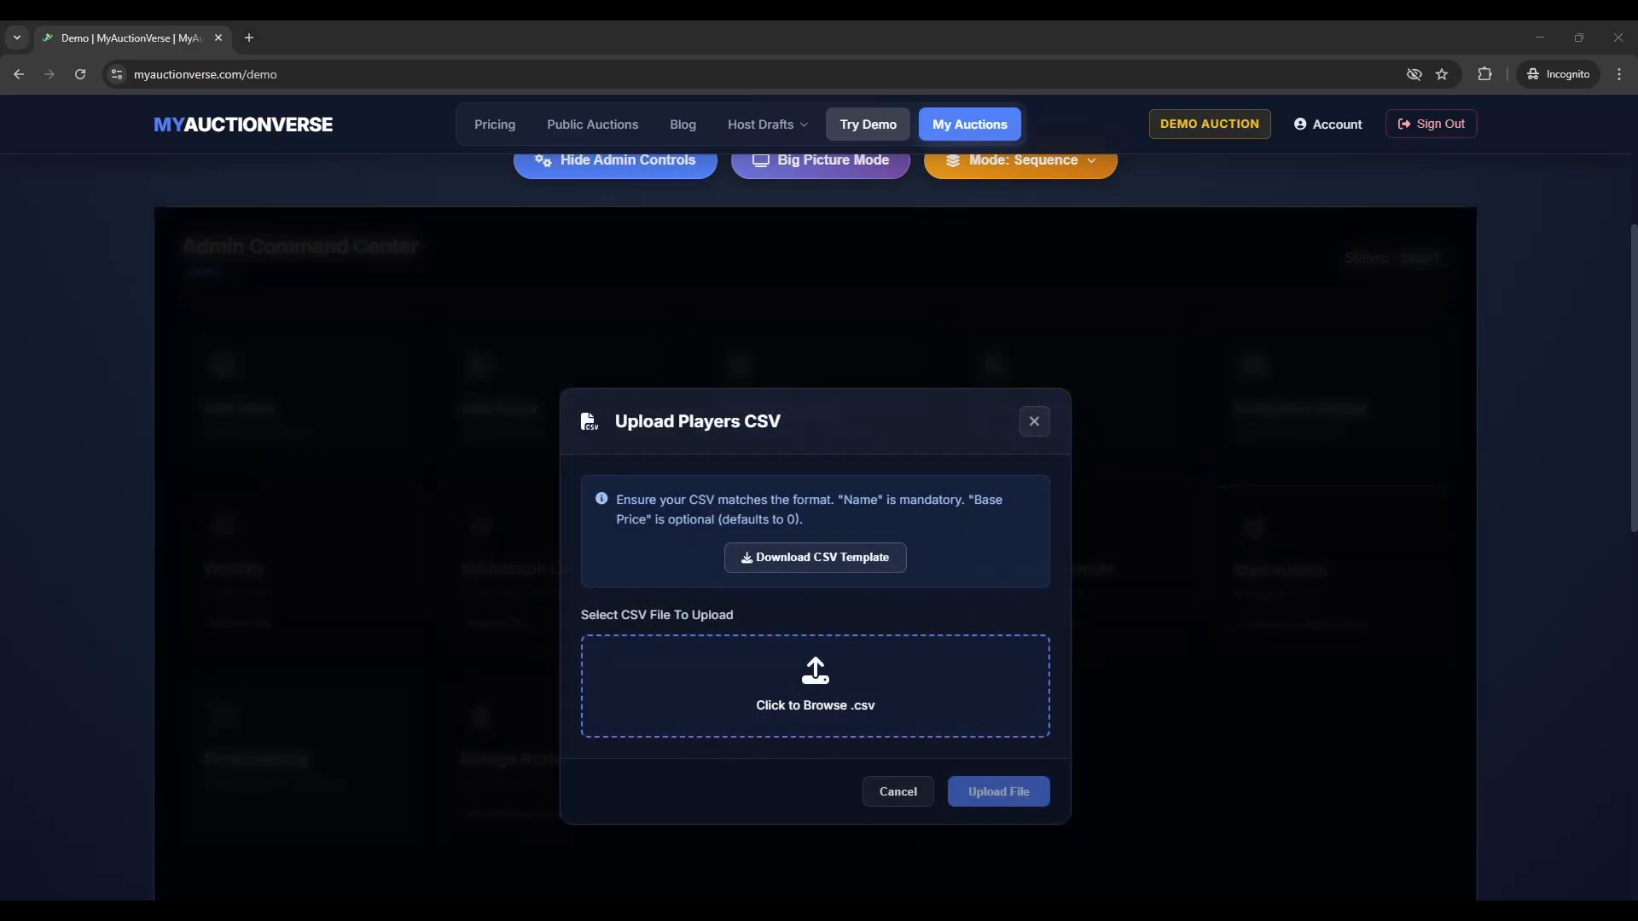
pyautogui.press('Return')
pyautogui.click(972, 790)
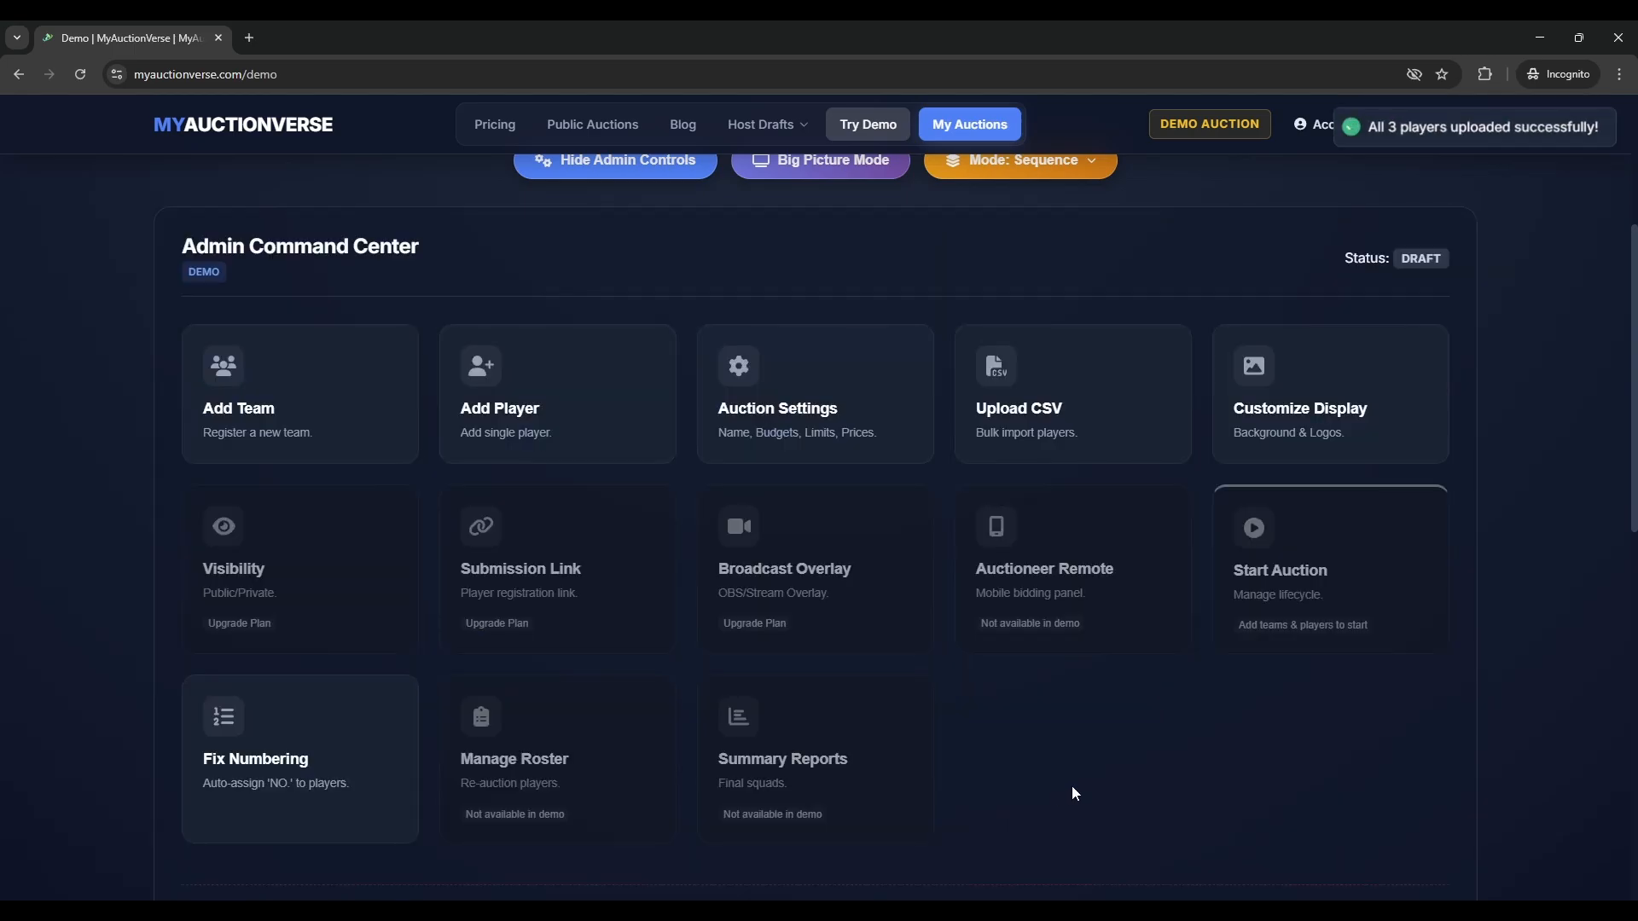
pyautogui.scroll(-3, 1072, 785)
pyautogui.scroll(-1, 1072, 784)
pyautogui.scroll(5, 418, 554)
pyautogui.scroll(-1, 383, 536)
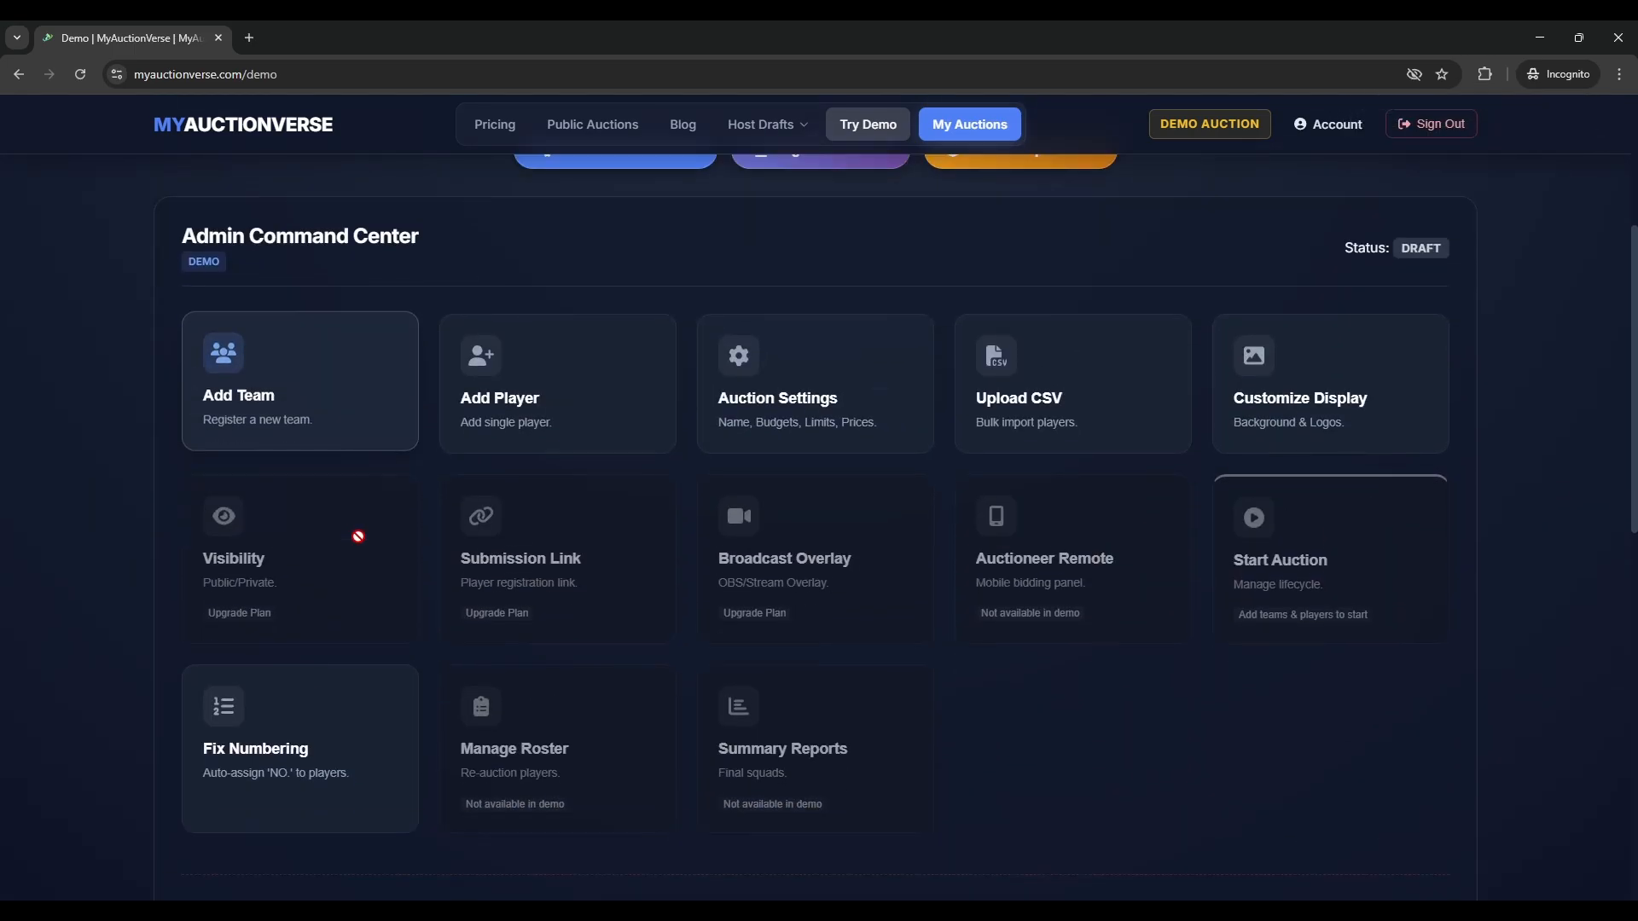
pyautogui.scroll(2, 357, 536)
# - Register team Dargah with an owner name and short name DG
pyautogui.click(325, 556)
pyautogui.click(728, 640)
pyautogui.write('Dargah')
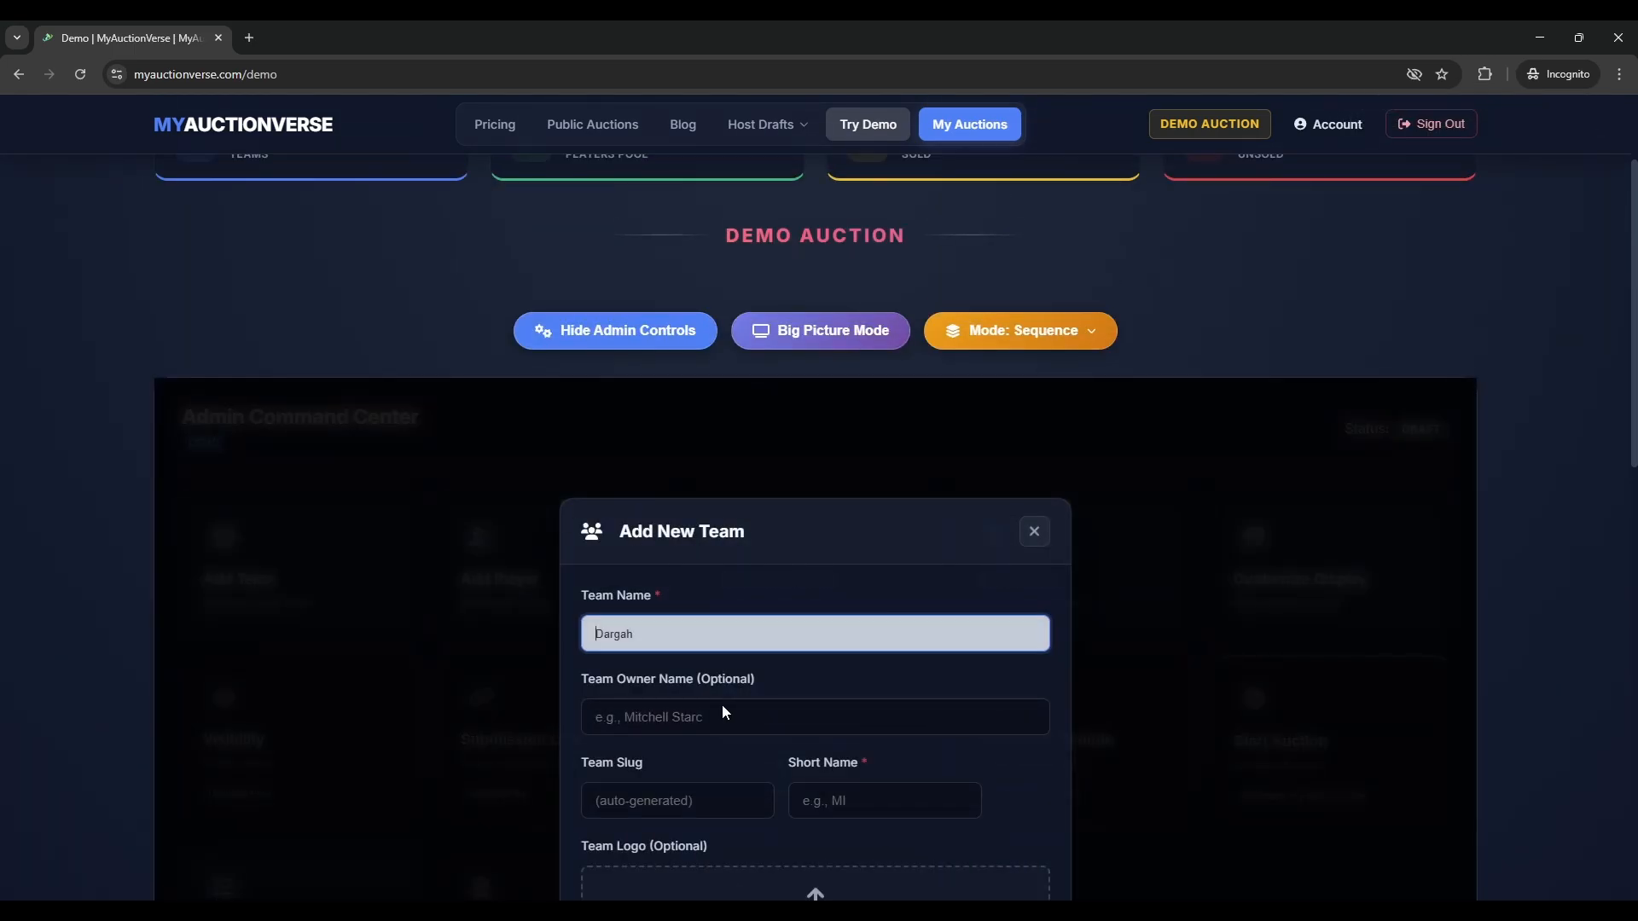
pyautogui.click(700, 719)
pyautogui.write('AZ')
pyautogui.click(871, 800)
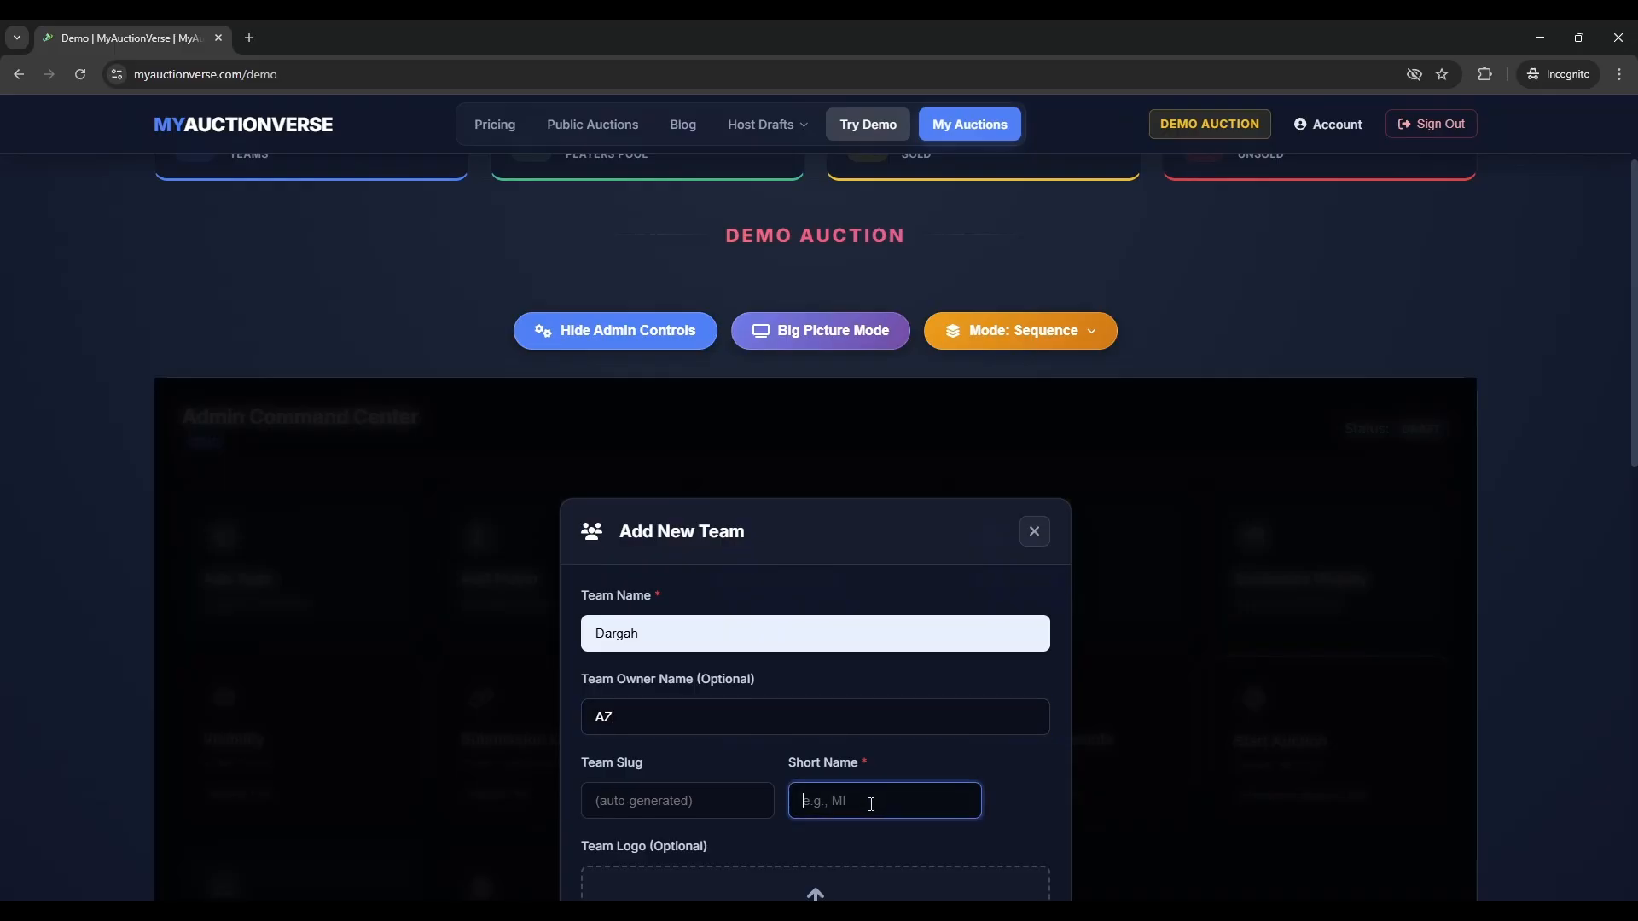
pyautogui.write('DG')
pyautogui.scroll(-5, 904, 696)
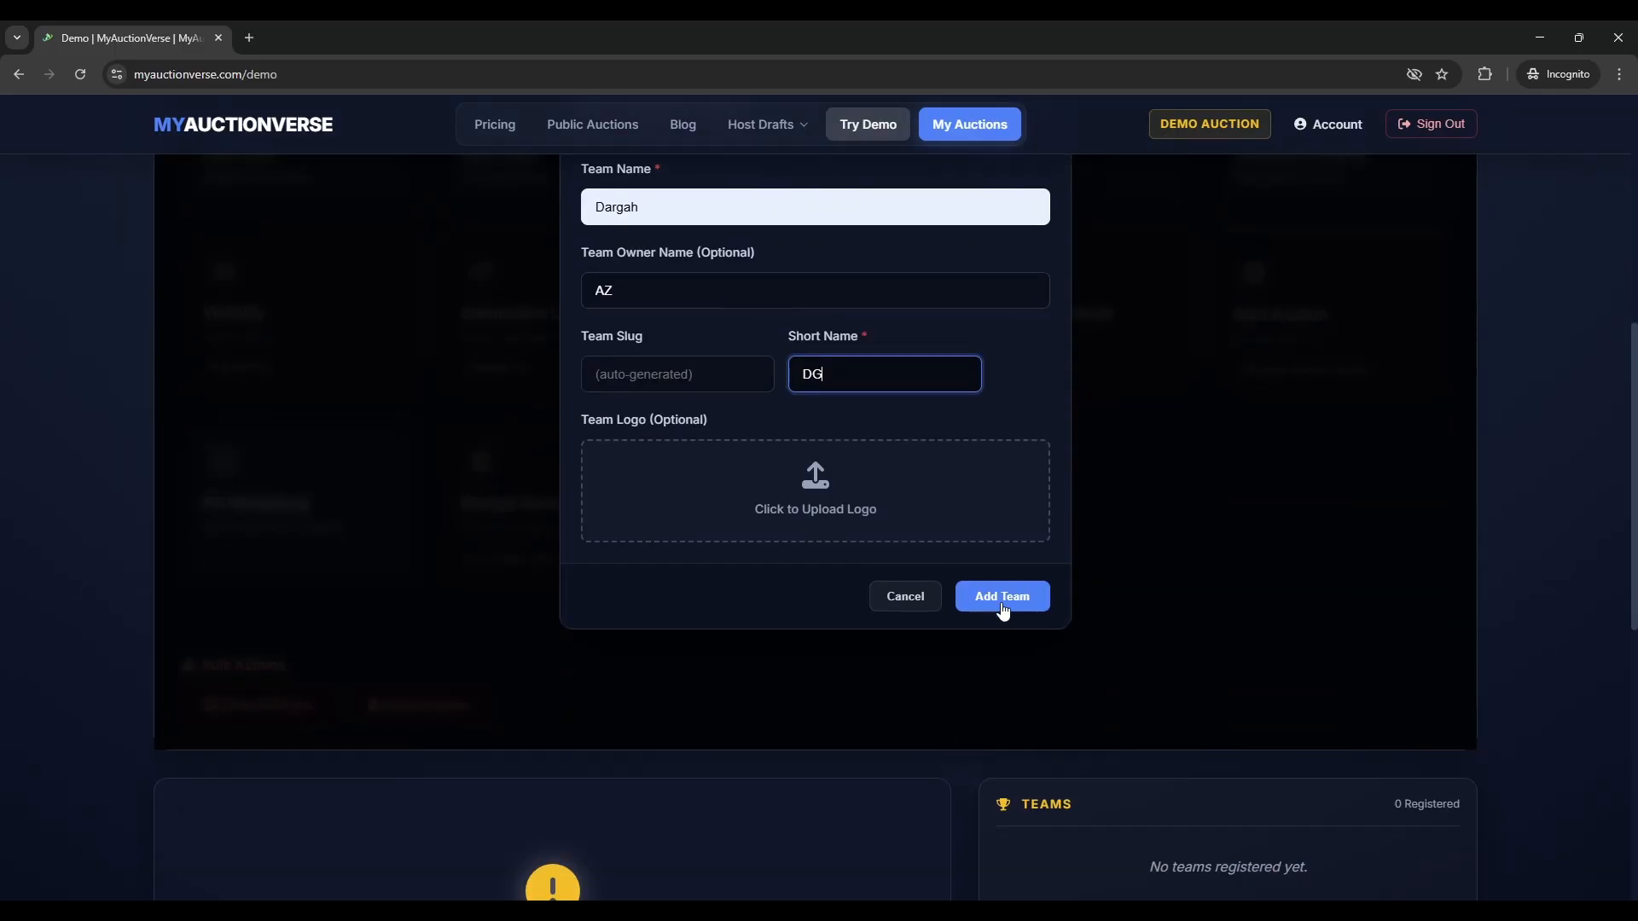
pyautogui.click(1002, 607)
pyautogui.scroll(-3, 598, 752)
pyautogui.scroll(3, 807, 611)
# - Start the auction and confirm it
pyautogui.click(1339, 311)
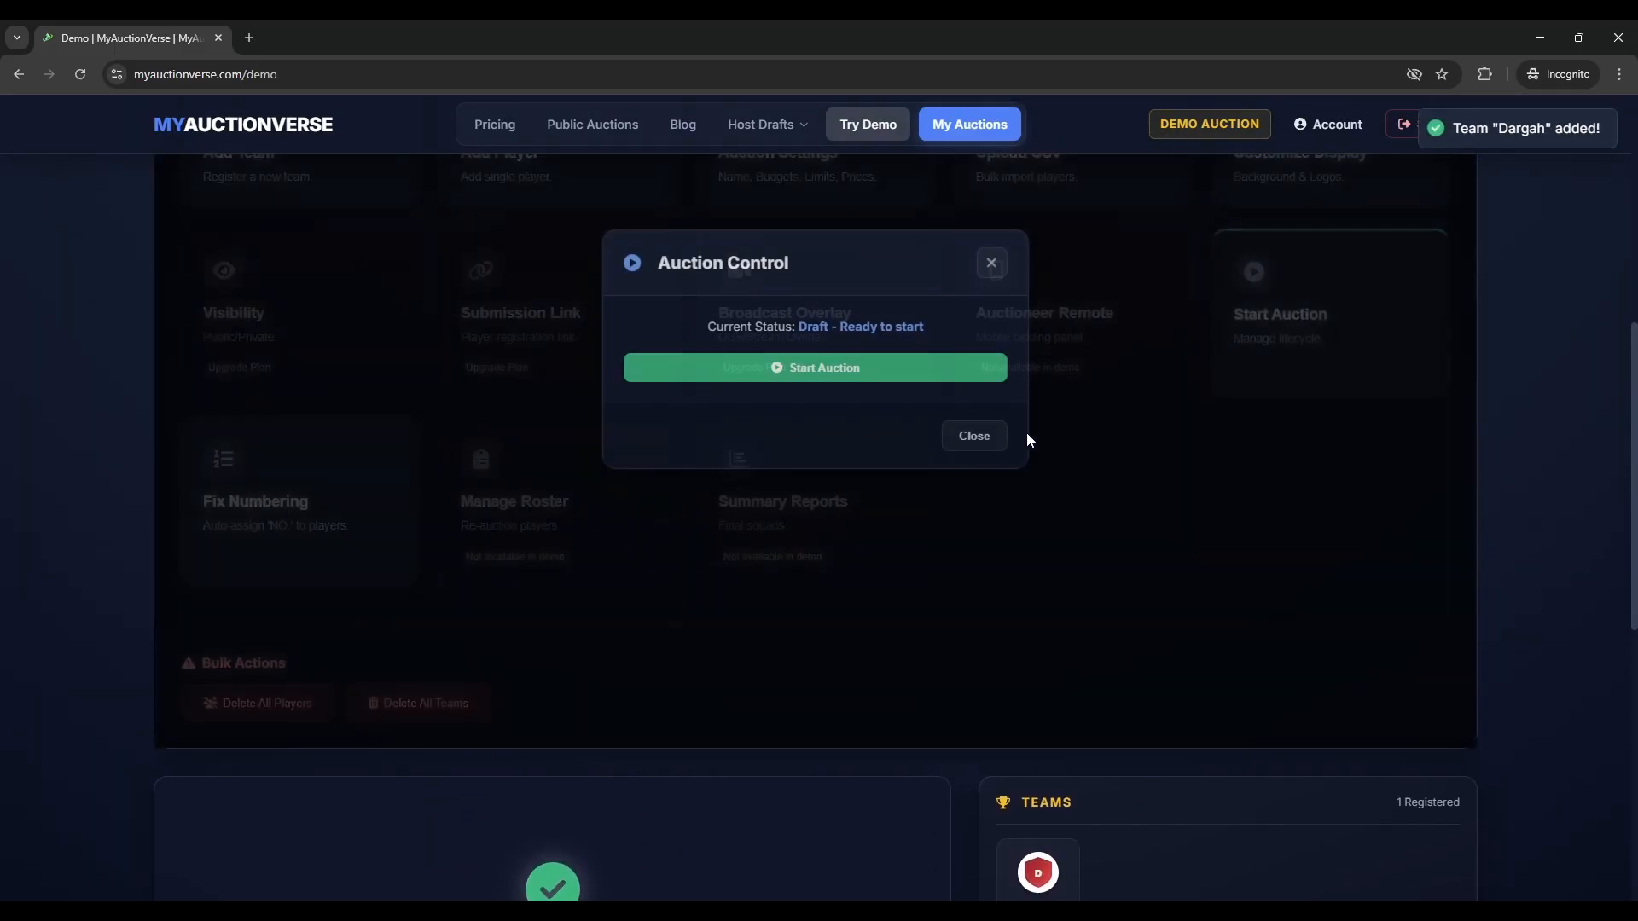
pyautogui.click(874, 376)
pyautogui.click(921, 563)
# - Raise the bid on RANDOM 1 with the Up key, then undo the extra bids
pyautogui.scroll(-3, 1226, 664)
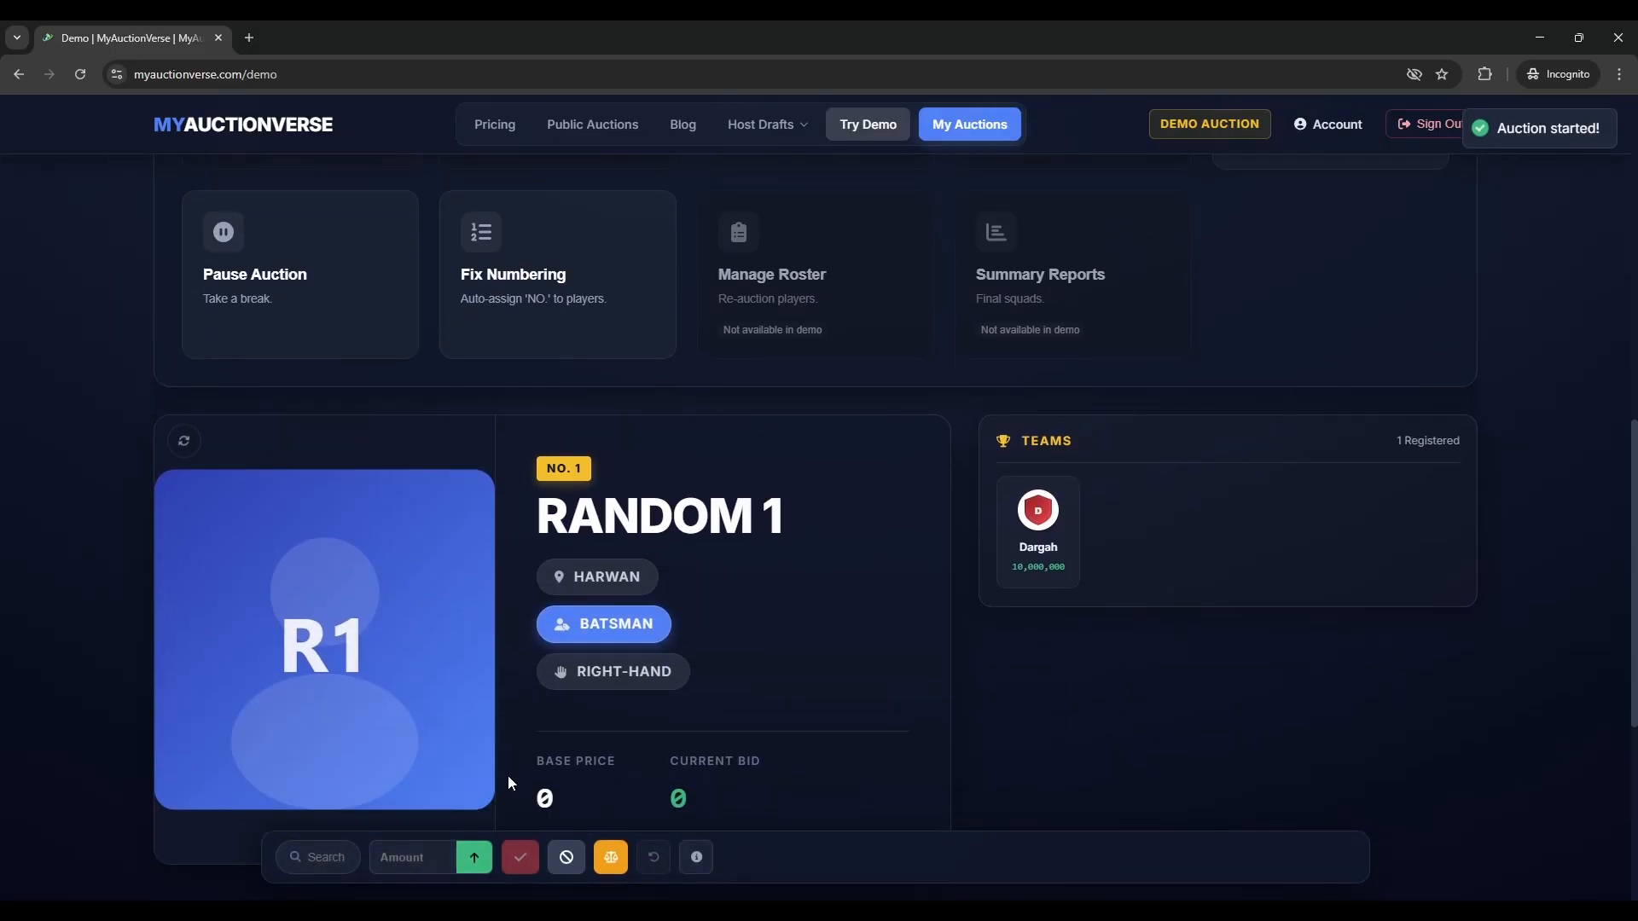
pyautogui.scroll(-2, 645, 559)
pyautogui.press('Up')
pyautogui.press('Up')
pyautogui.press('Up')
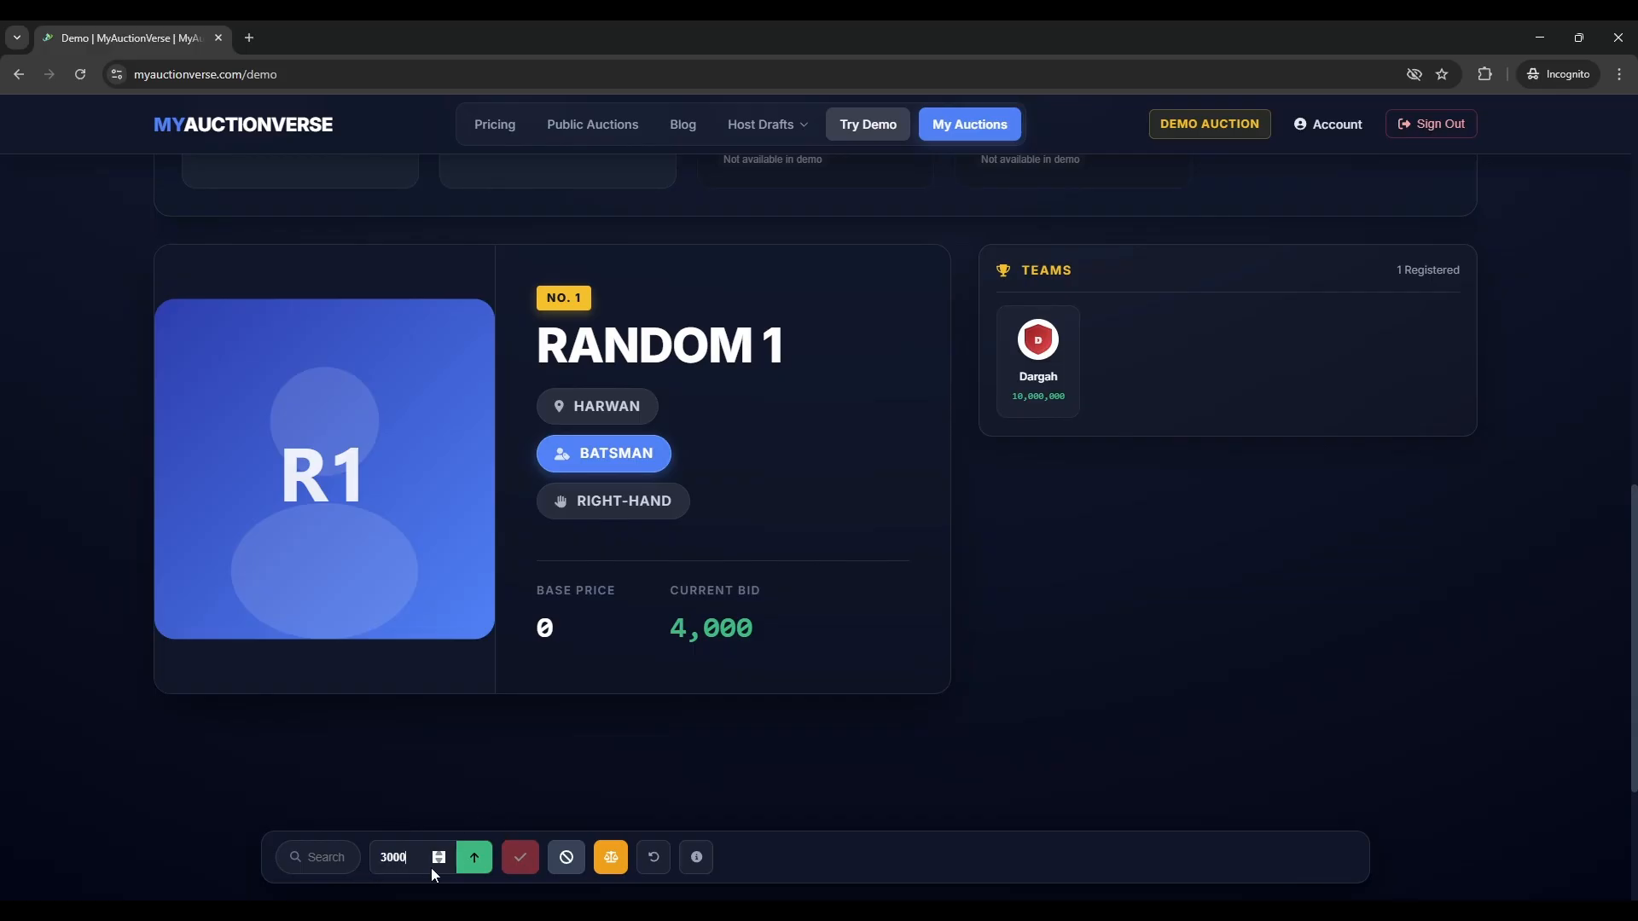
pyautogui.moveTo(712, 874)
pyautogui.scroll(-1, 402, 855)
pyautogui.press('Up')
pyautogui.click(653, 864)
pyautogui.click(652, 864)
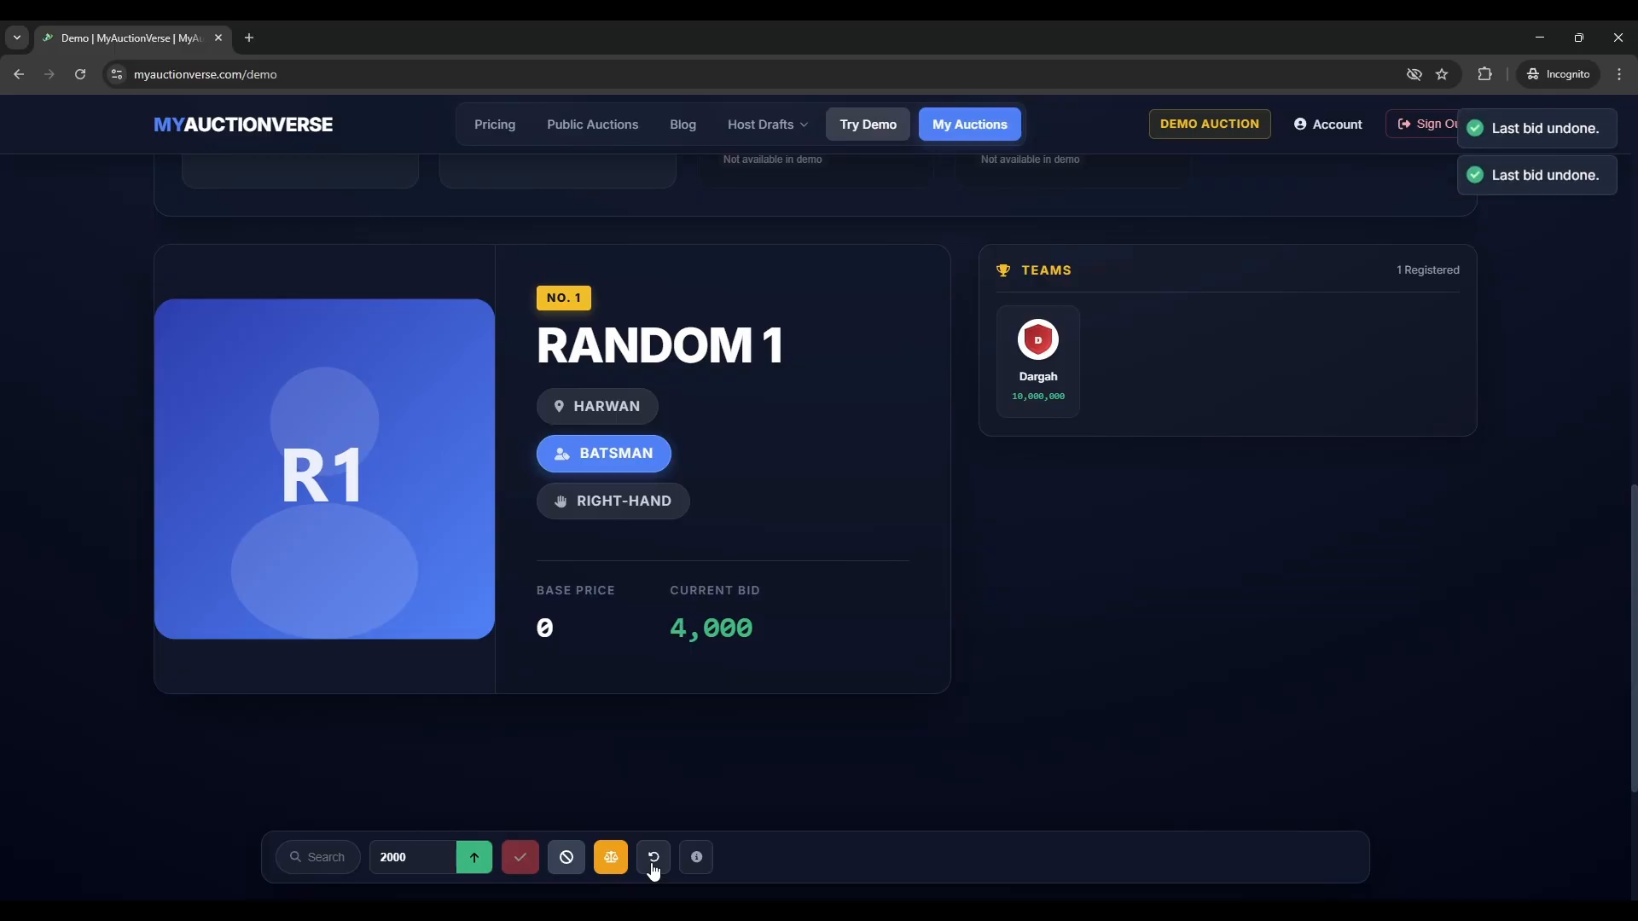
pyautogui.click(653, 862)
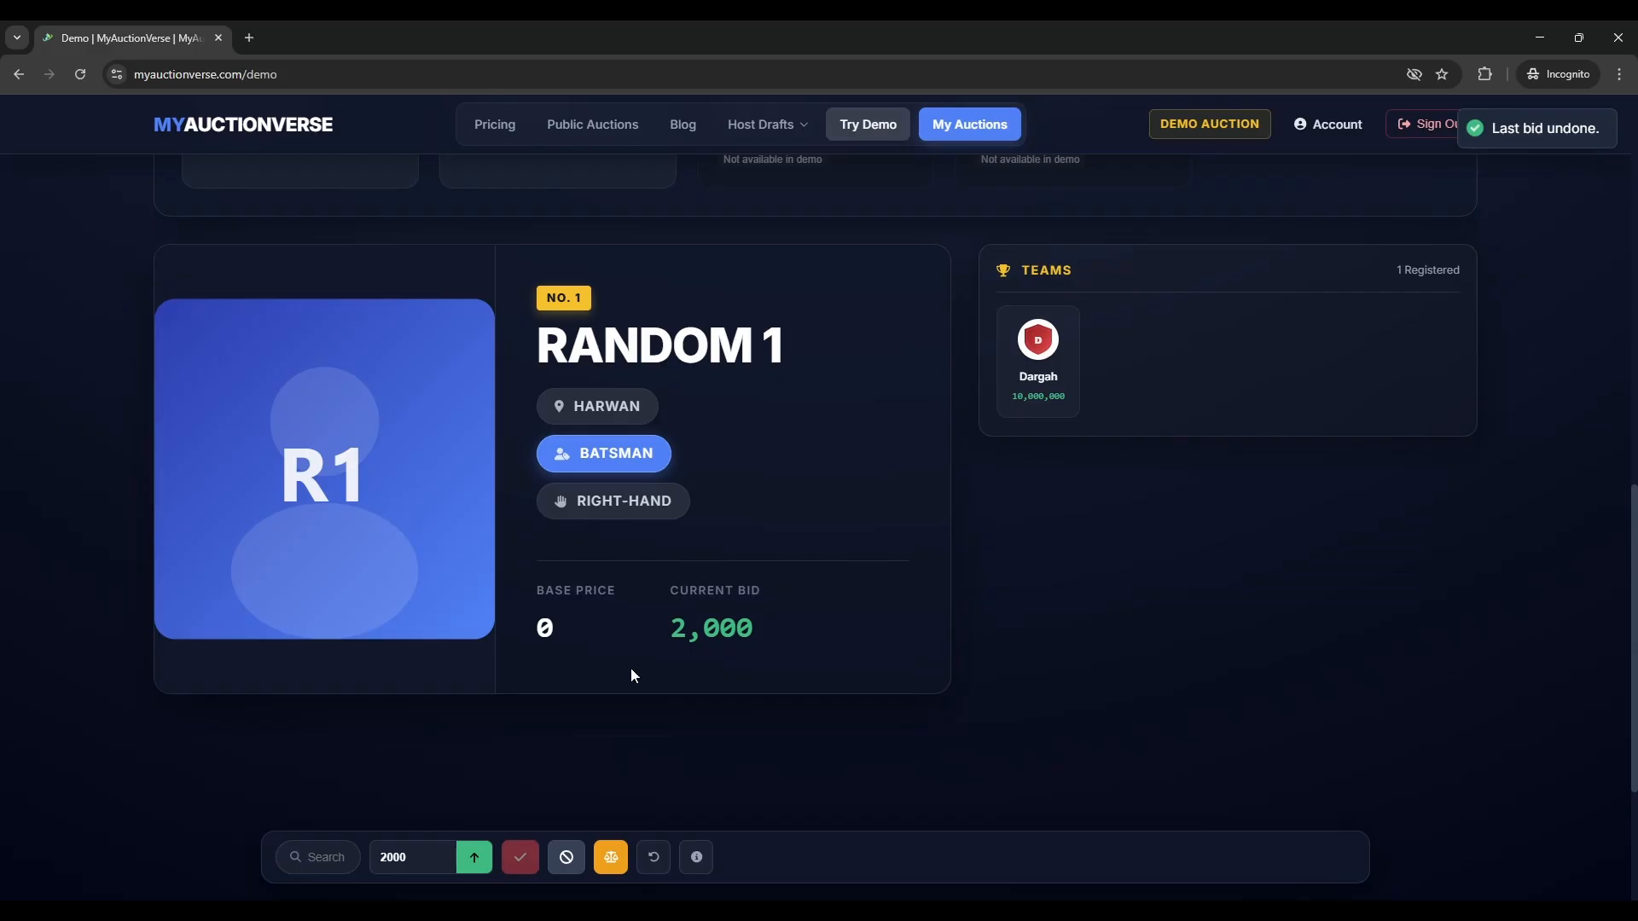
# - Sell RANDOM 1 to Dargah, then return to the home page
pyautogui.scroll(2, 944, 640)
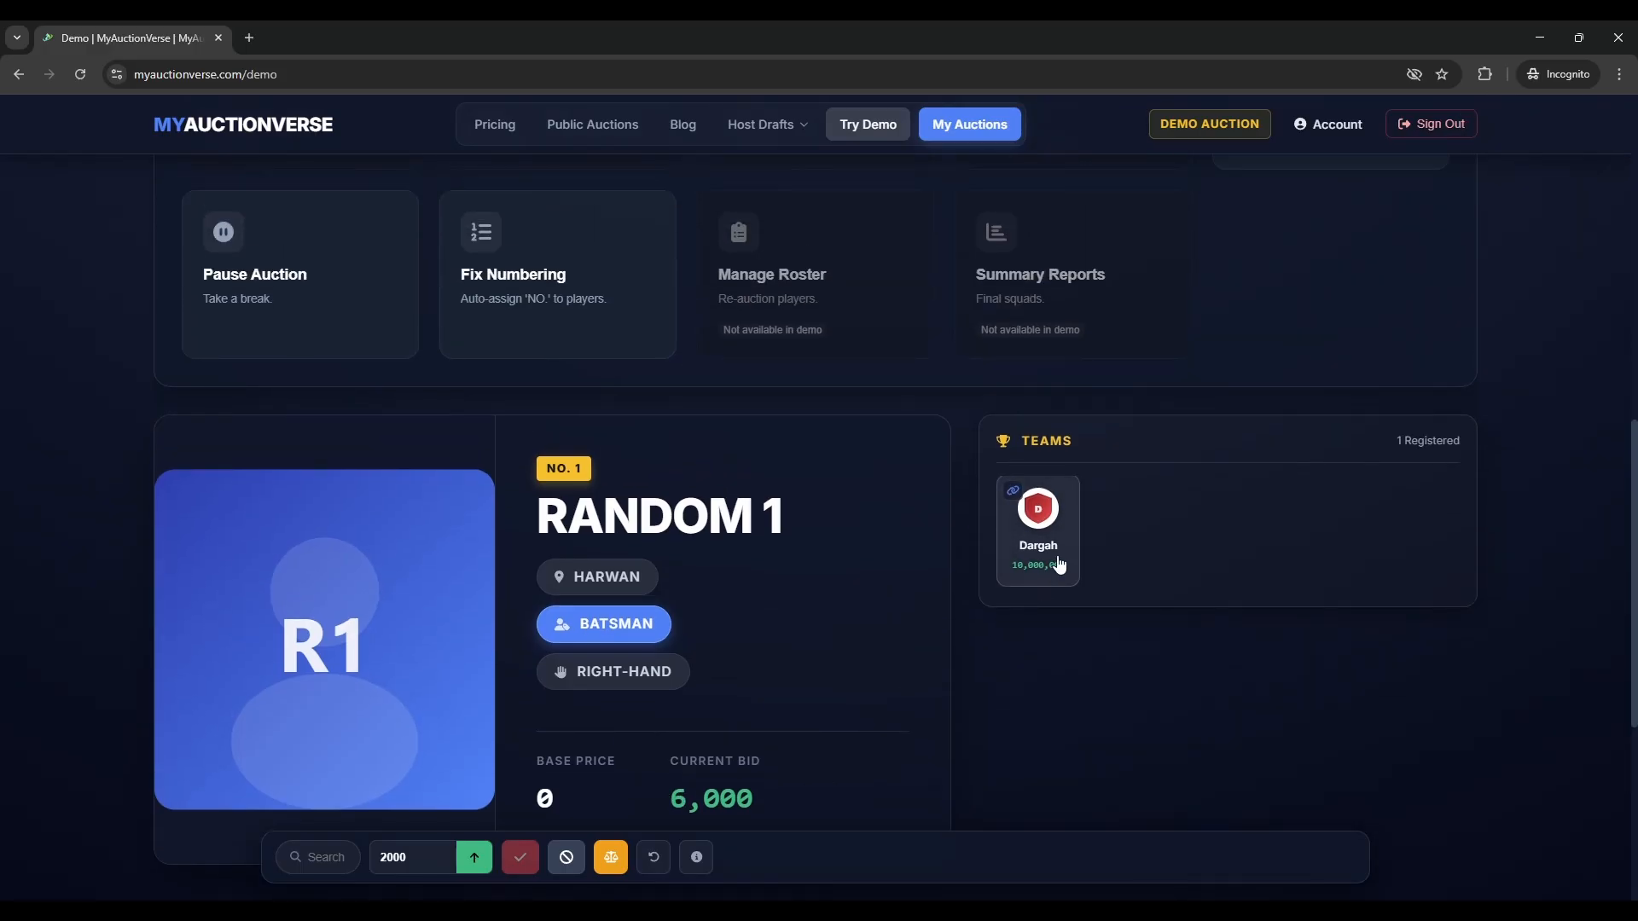
pyautogui.click(1054, 567)
pyautogui.press('s')
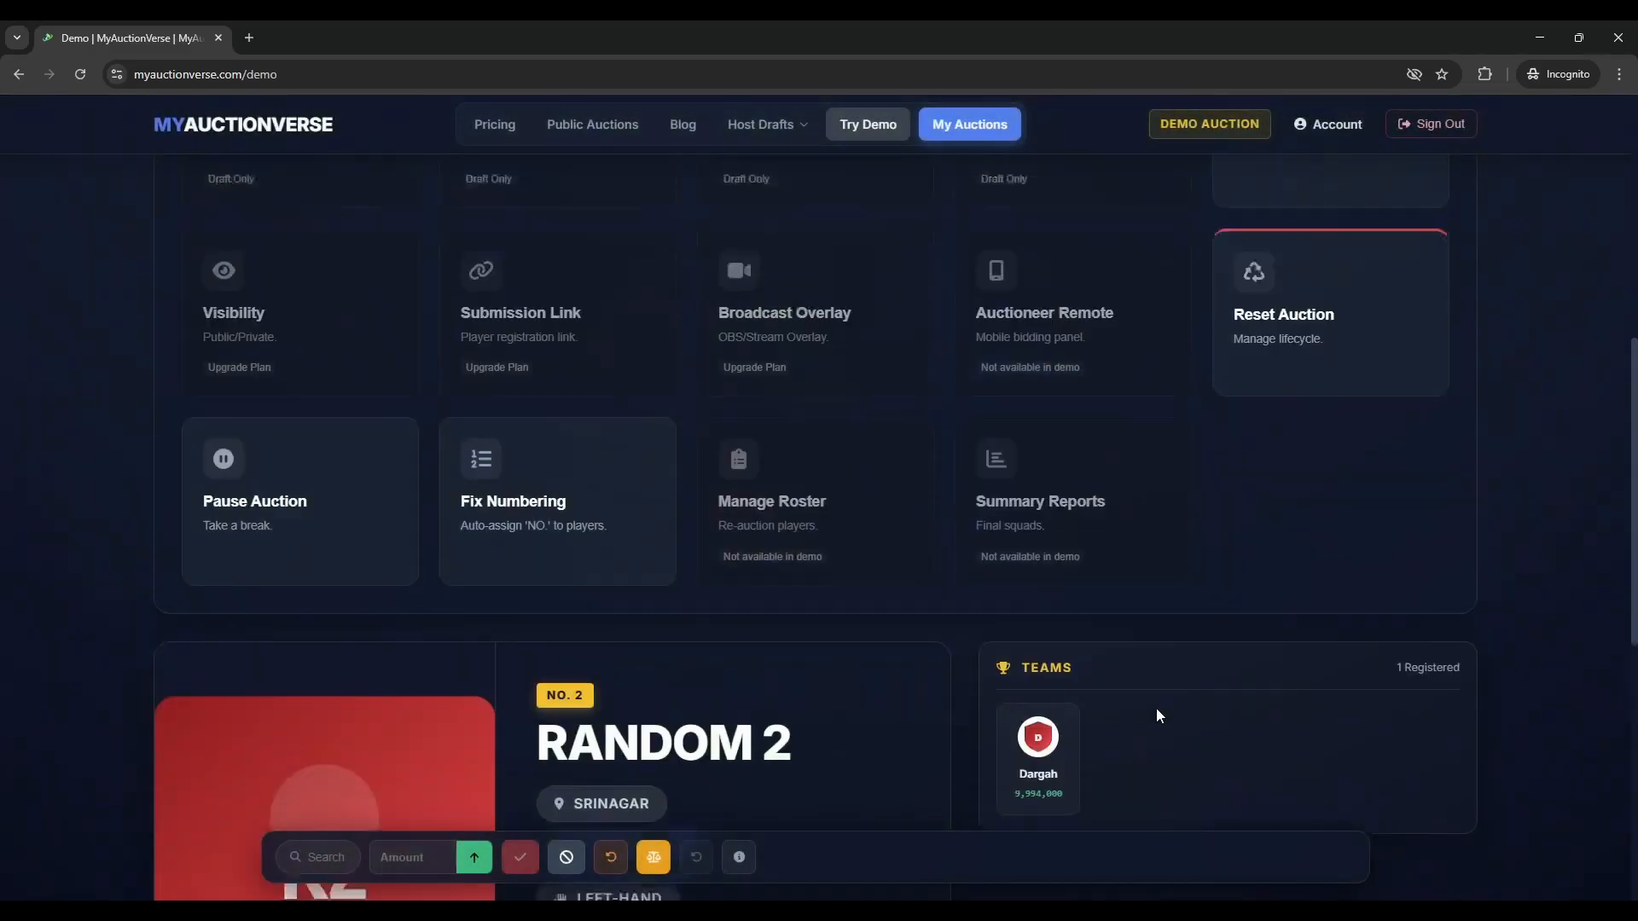
pyautogui.scroll(5, 847, 385)
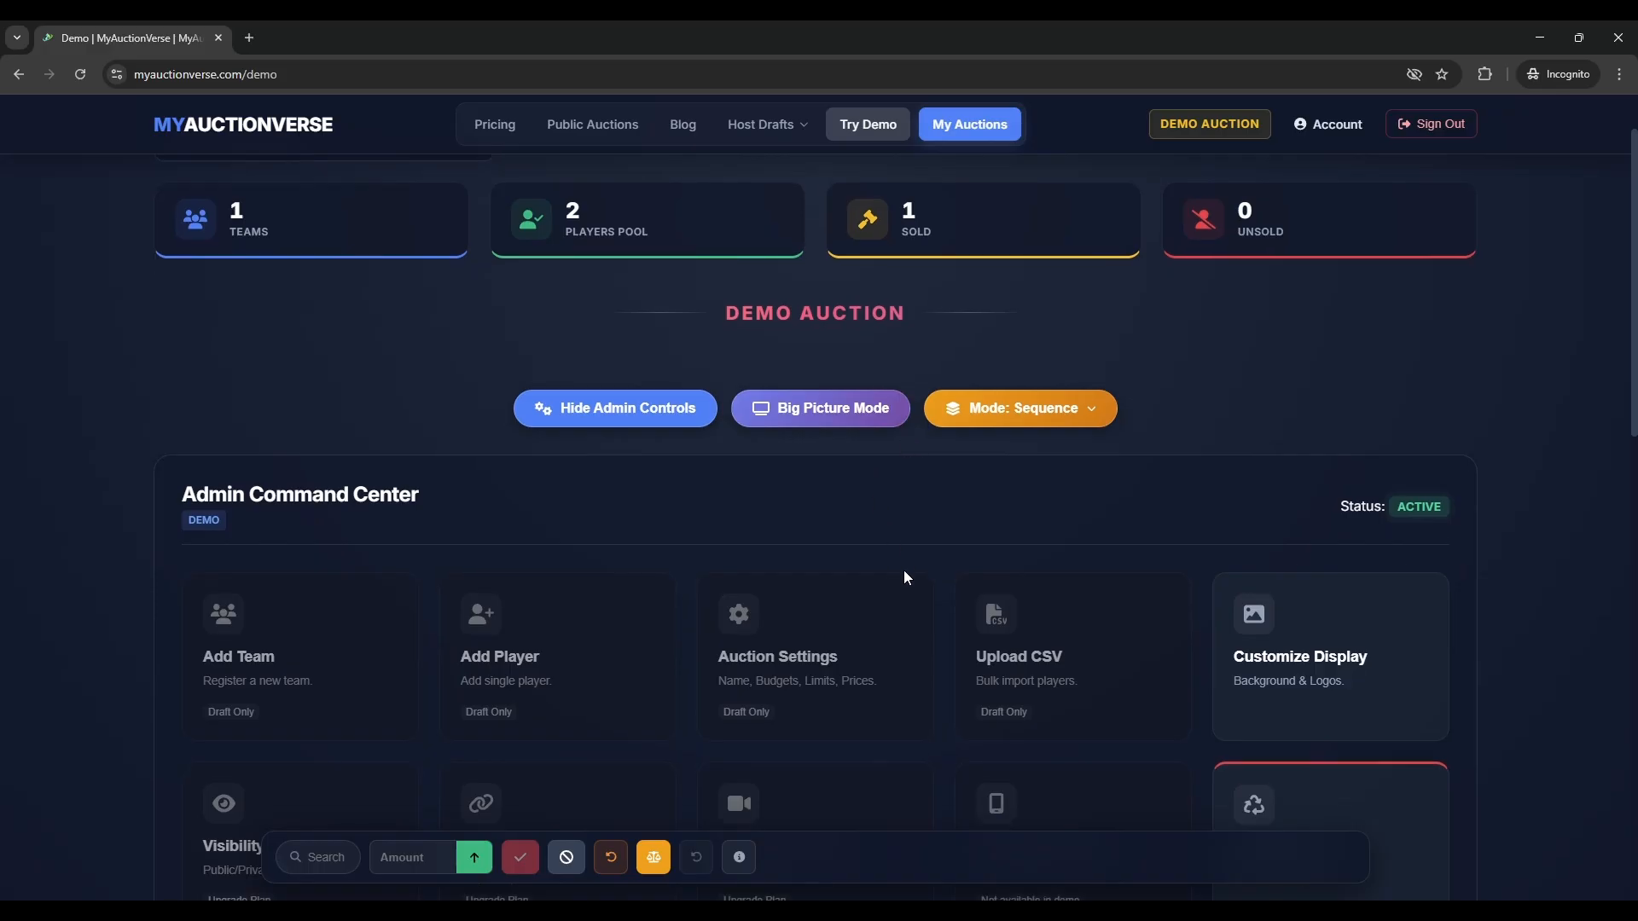
pyautogui.scroll(-3, 896, 569)
pyautogui.scroll(3, 333, 124)
pyautogui.click(256, 124)
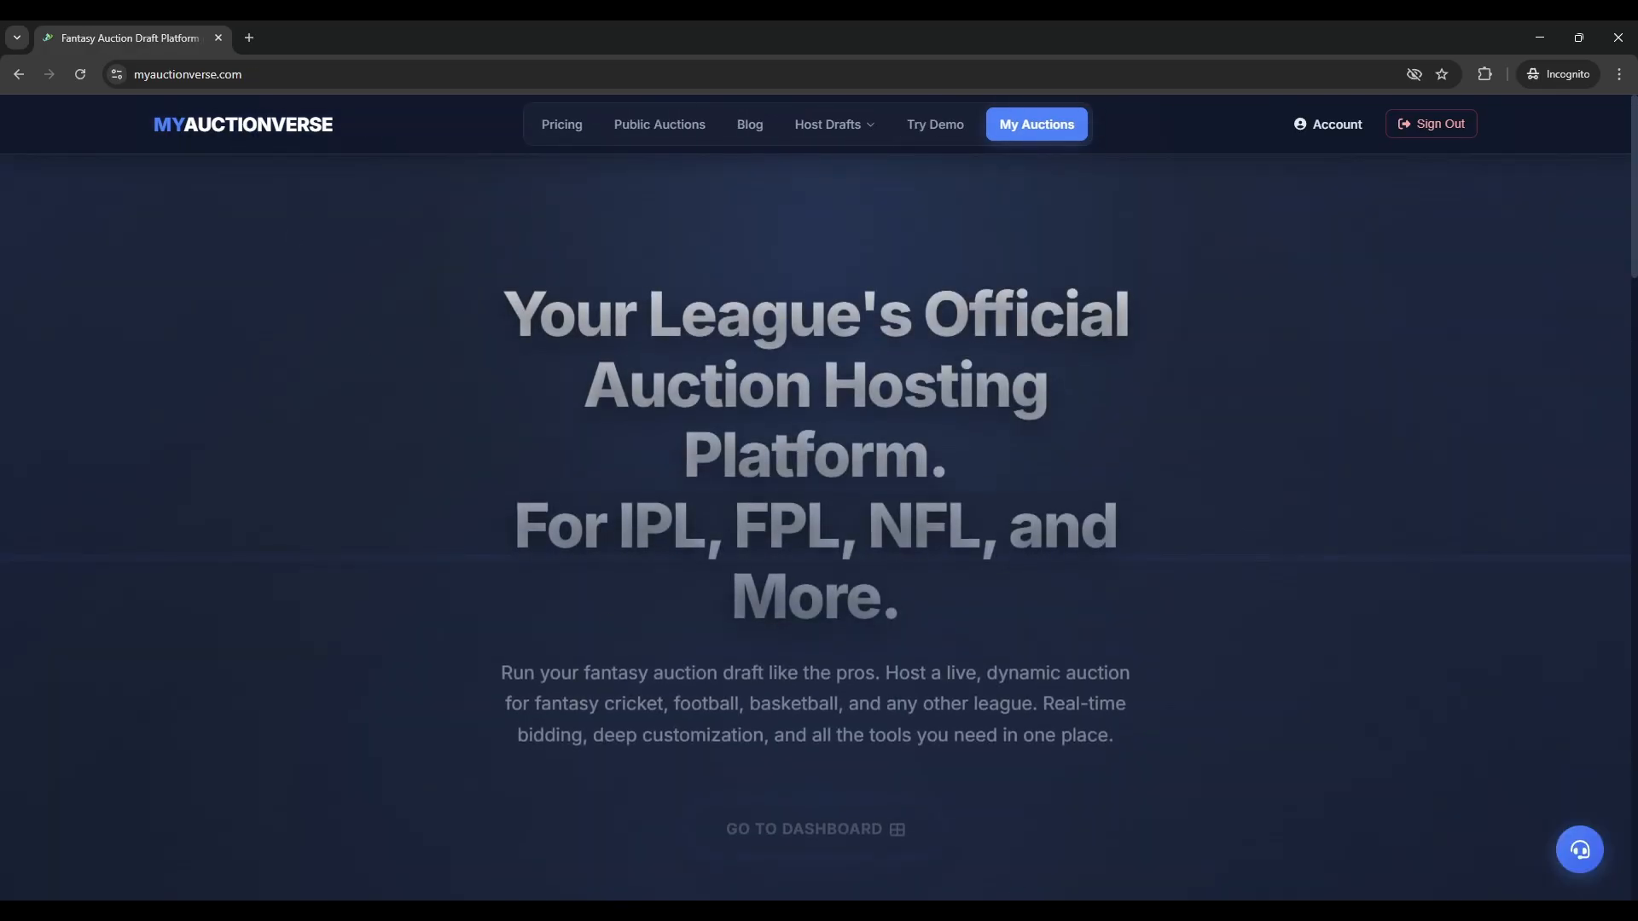